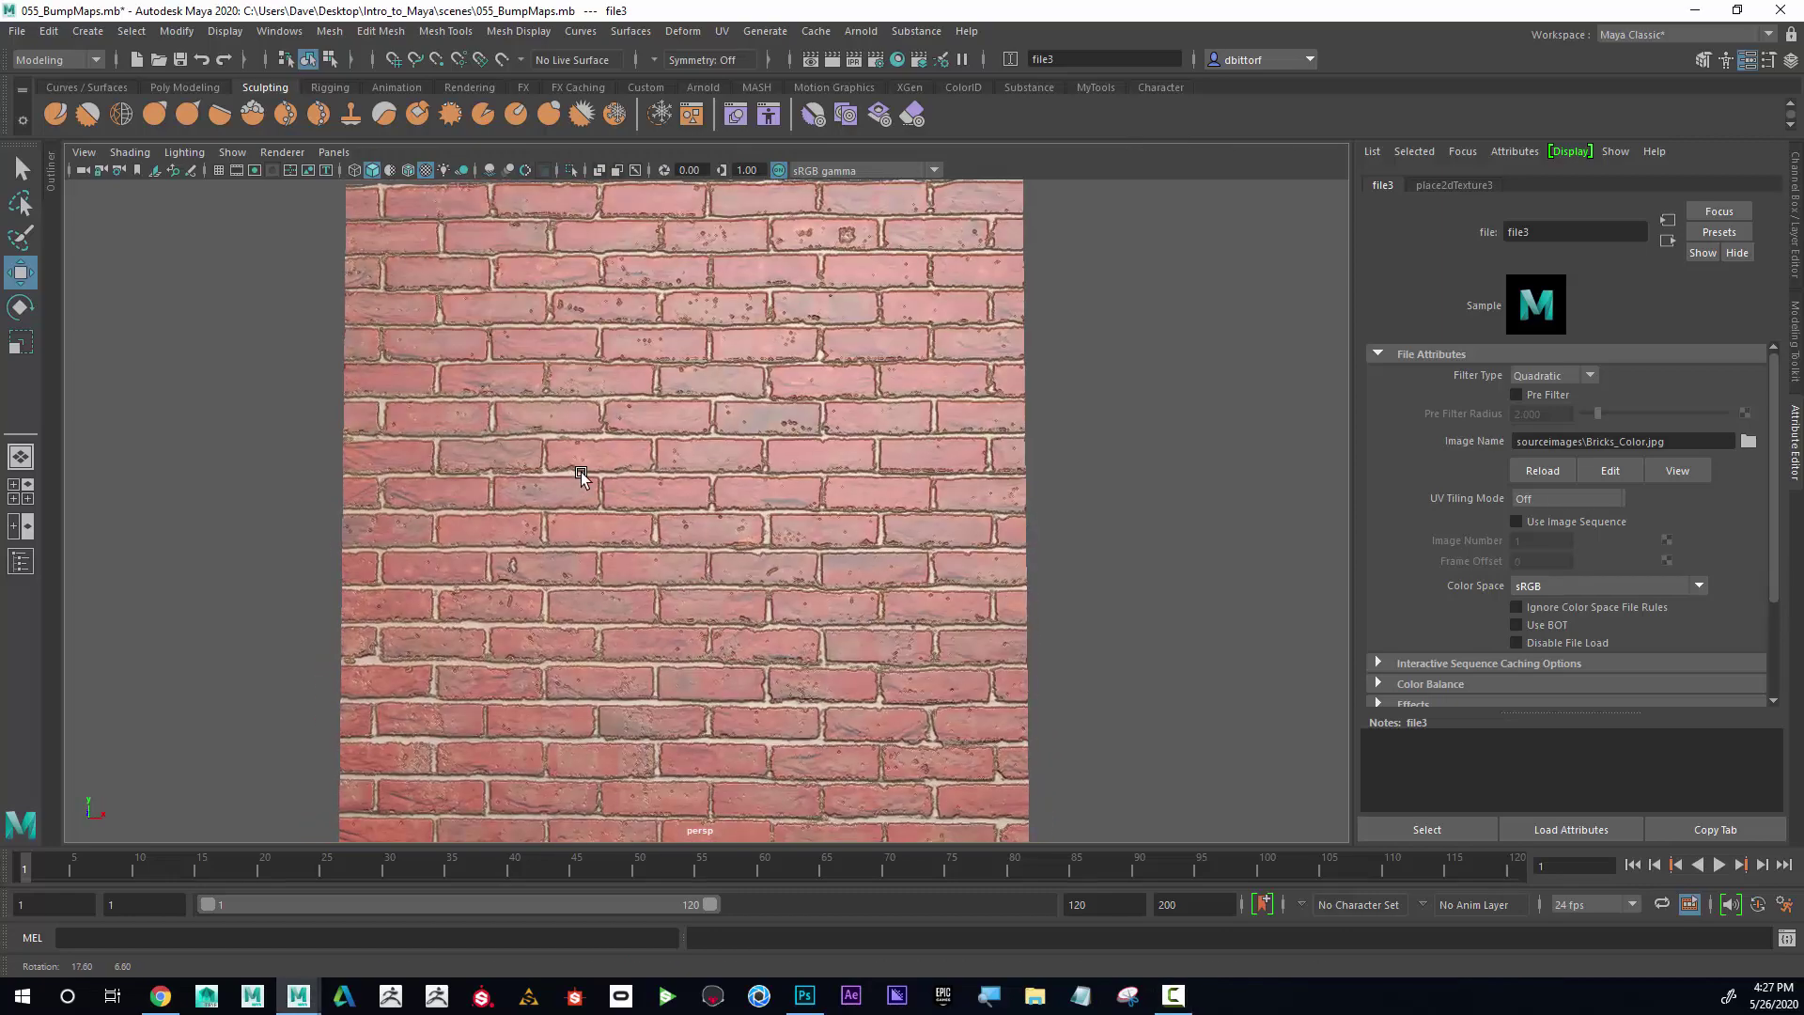
# Step: Select the brick wall plane and open the attributes of its Brick_Material
pyautogui.scroll(3, 587, 463)
pyautogui.keyDown('alt'); pyautogui.moveTo(587, 462); pyautogui.dragTo(443, 495); pyautogui.keyUp('alt')
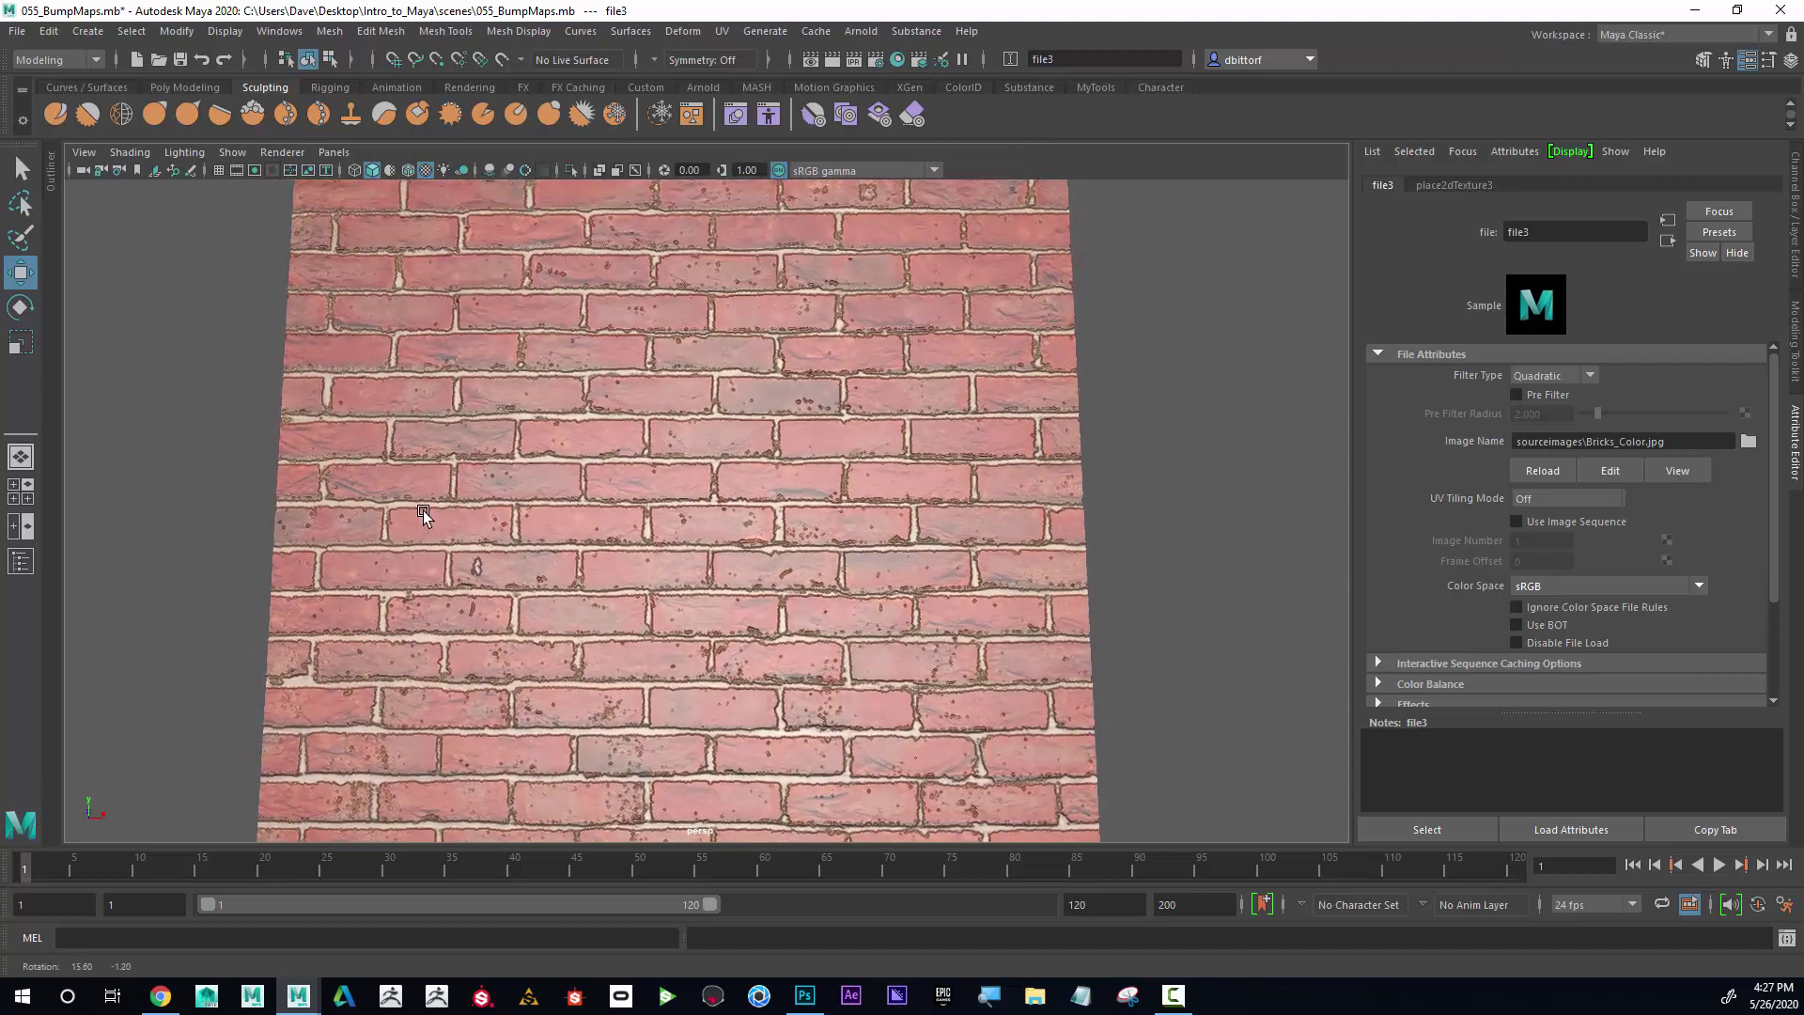
pyautogui.keyDown('alt'); pyautogui.moveTo(404, 519); pyautogui.dragTo(432, 529); pyautogui.keyUp('alt')
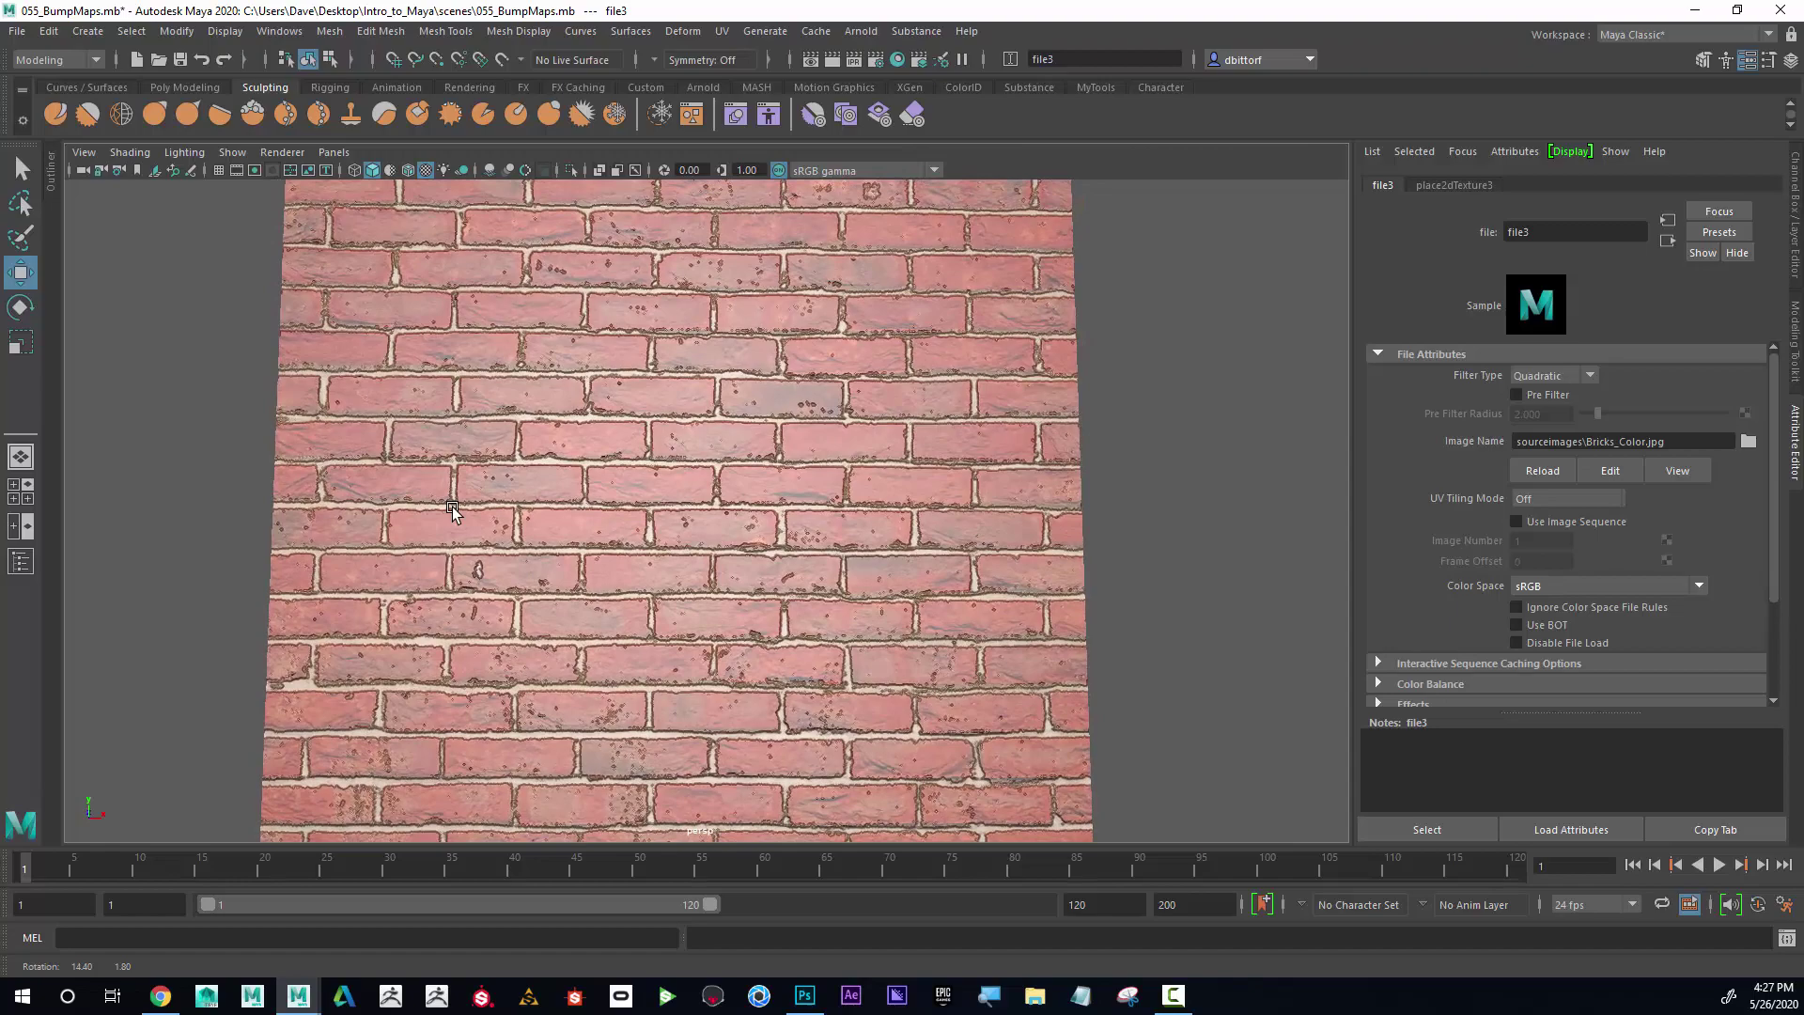
pyautogui.keyDown('alt'); pyautogui.moveTo(545, 504); pyautogui.dragTo(677, 443); pyautogui.keyUp('alt')
pyautogui.click(678, 441)
pyautogui.moveTo(679, 442); pyautogui.dragTo(714, 891, button='right')
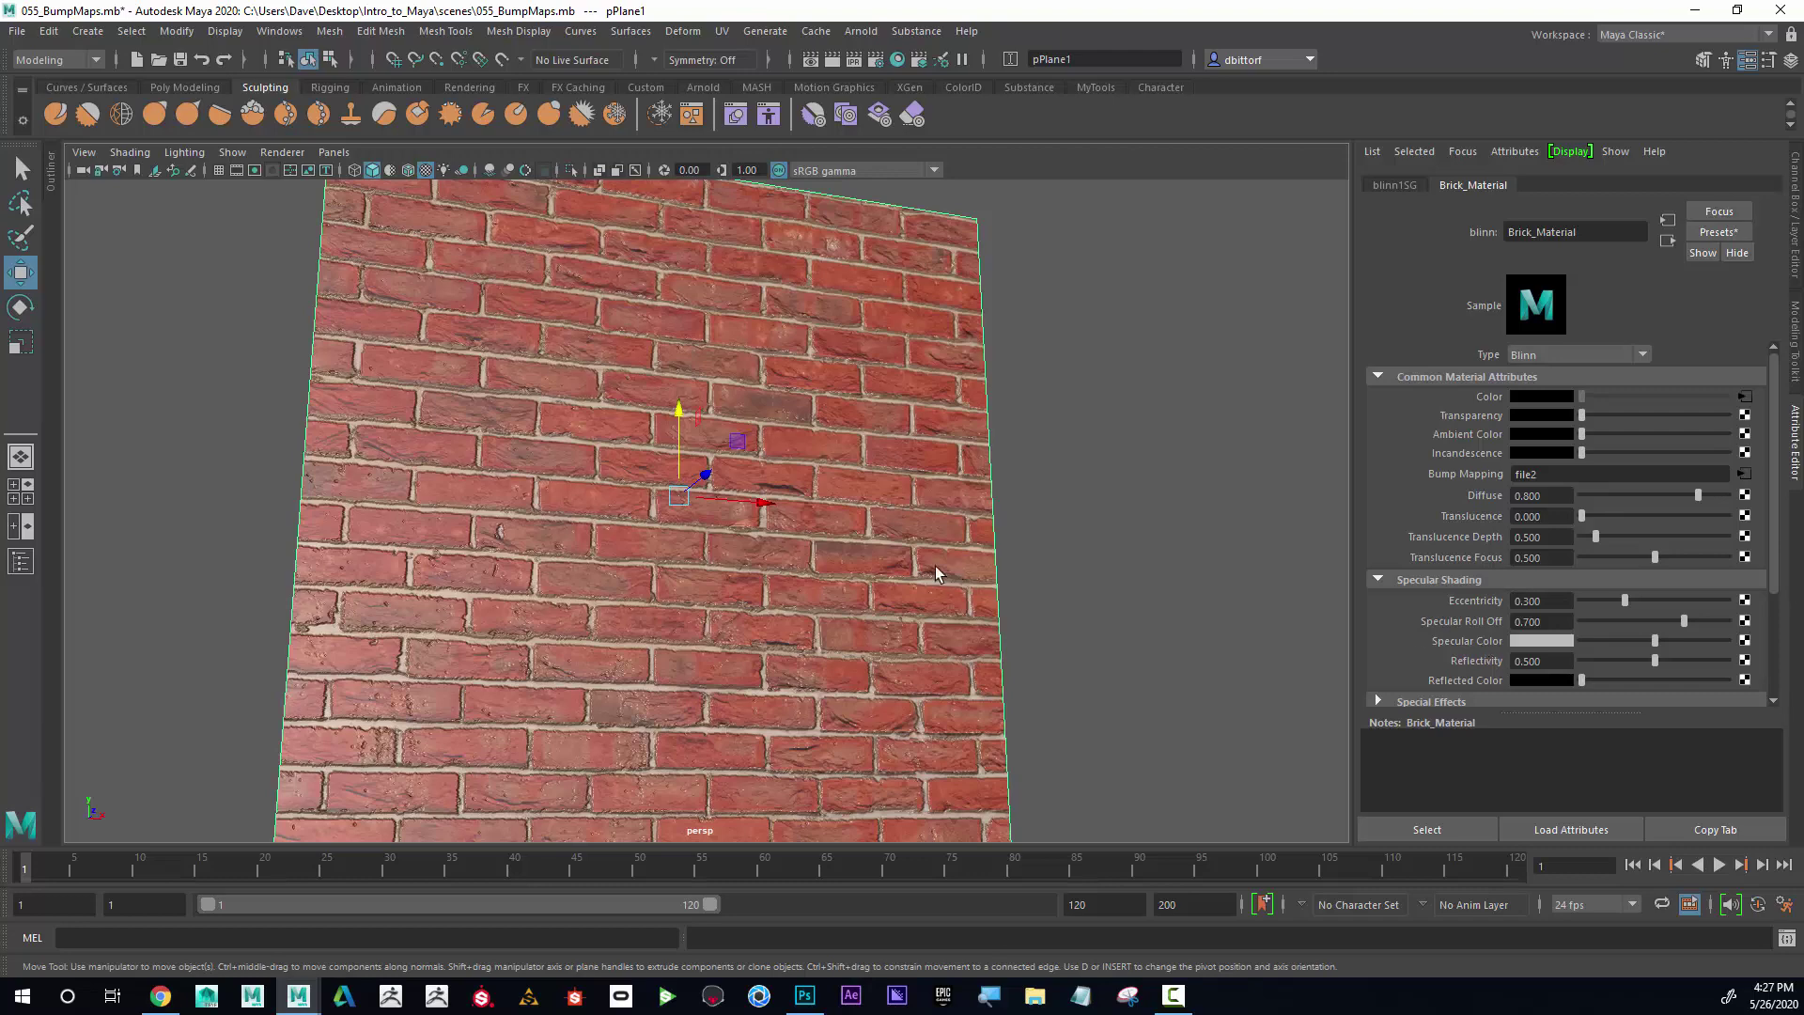
# Step: Compare the wall's highlights with the Brick_Material's Specular Color at white, at black and at mid-grey
pyautogui.keyDown('alt'); pyautogui.moveTo(891, 559); pyautogui.dragTo(905, 509); pyautogui.keyUp('alt')
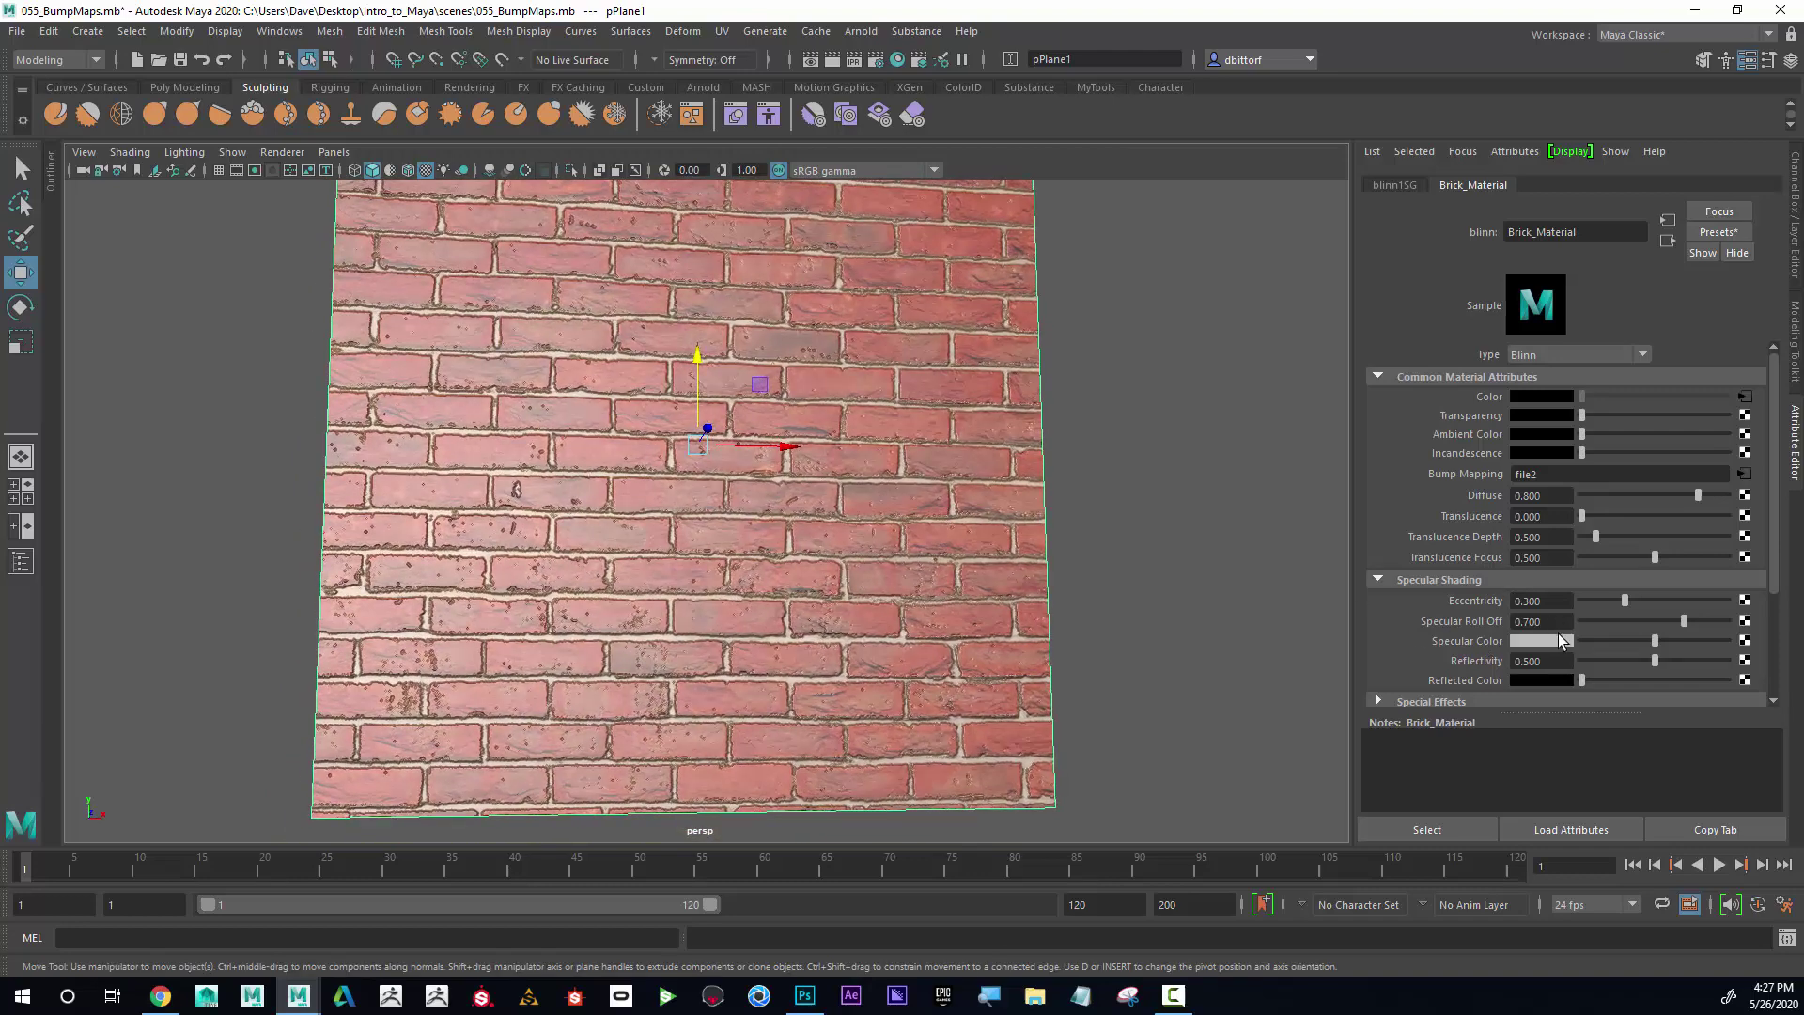
pyautogui.moveTo(1668, 640); pyautogui.dragTo(1758, 648)
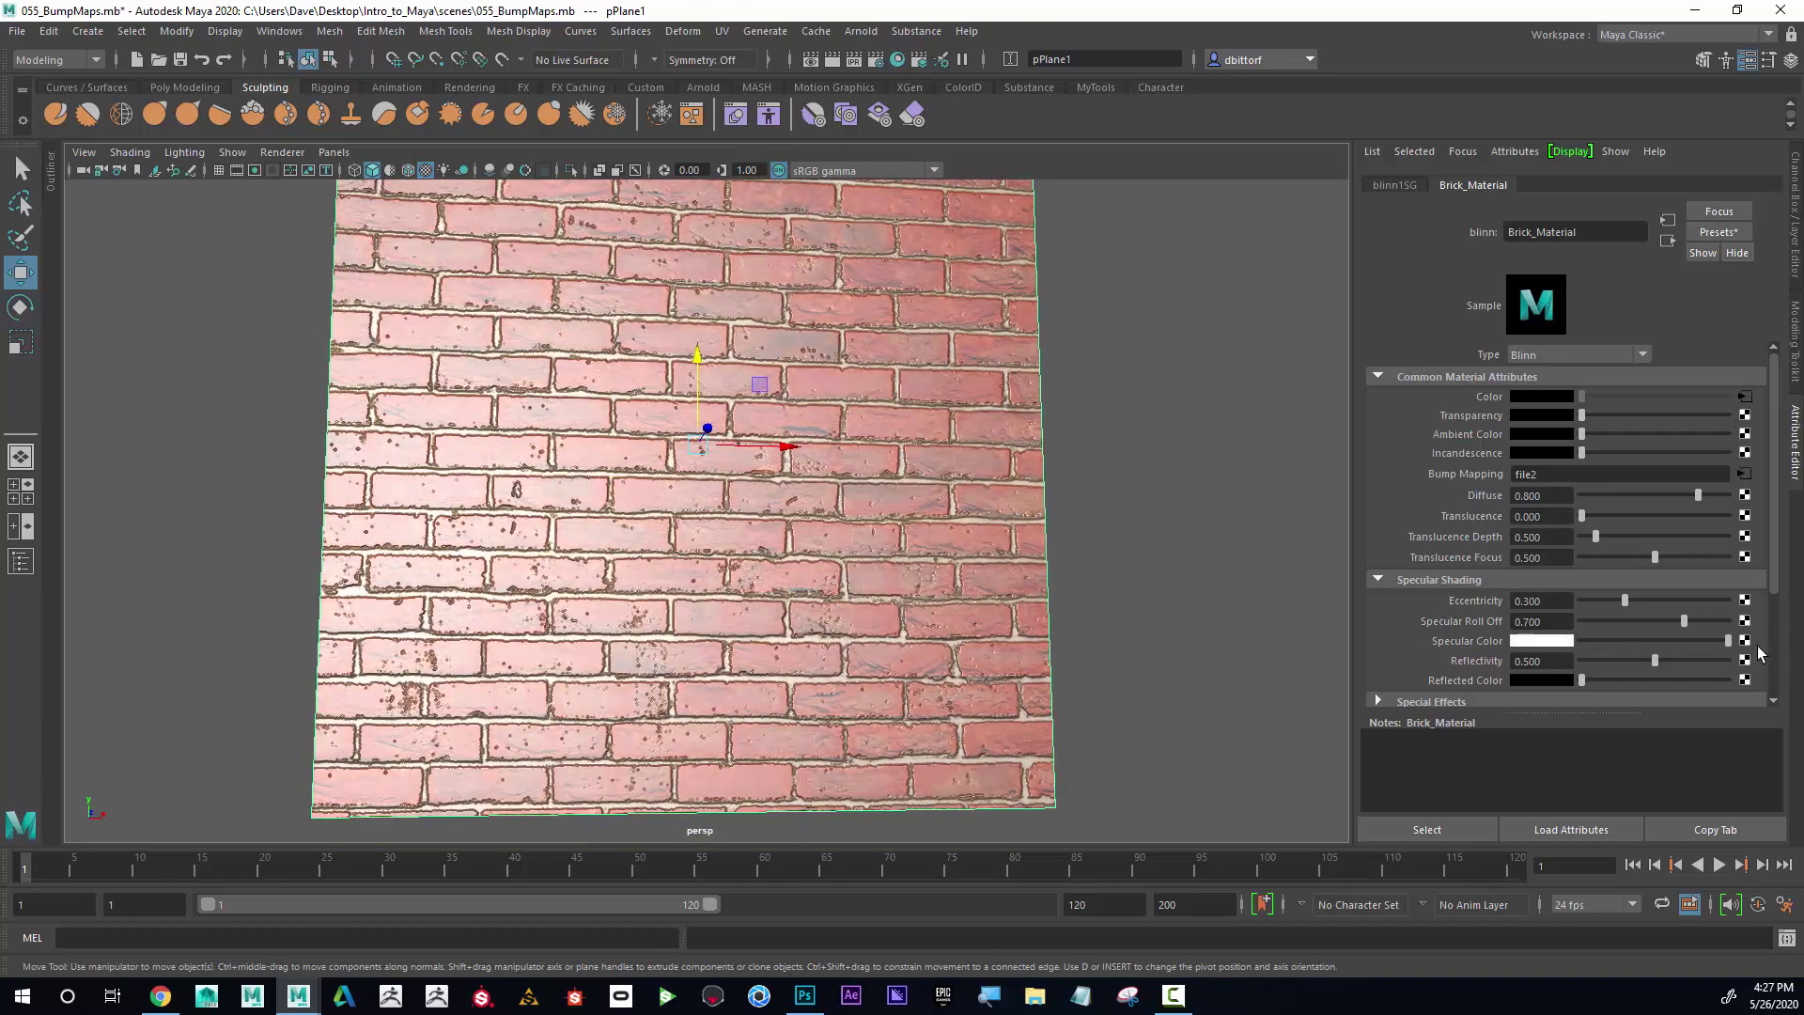
pyautogui.keyDown('alt'); pyautogui.moveTo(985, 513); pyautogui.dragTo(959, 498); pyautogui.keyUp('alt')
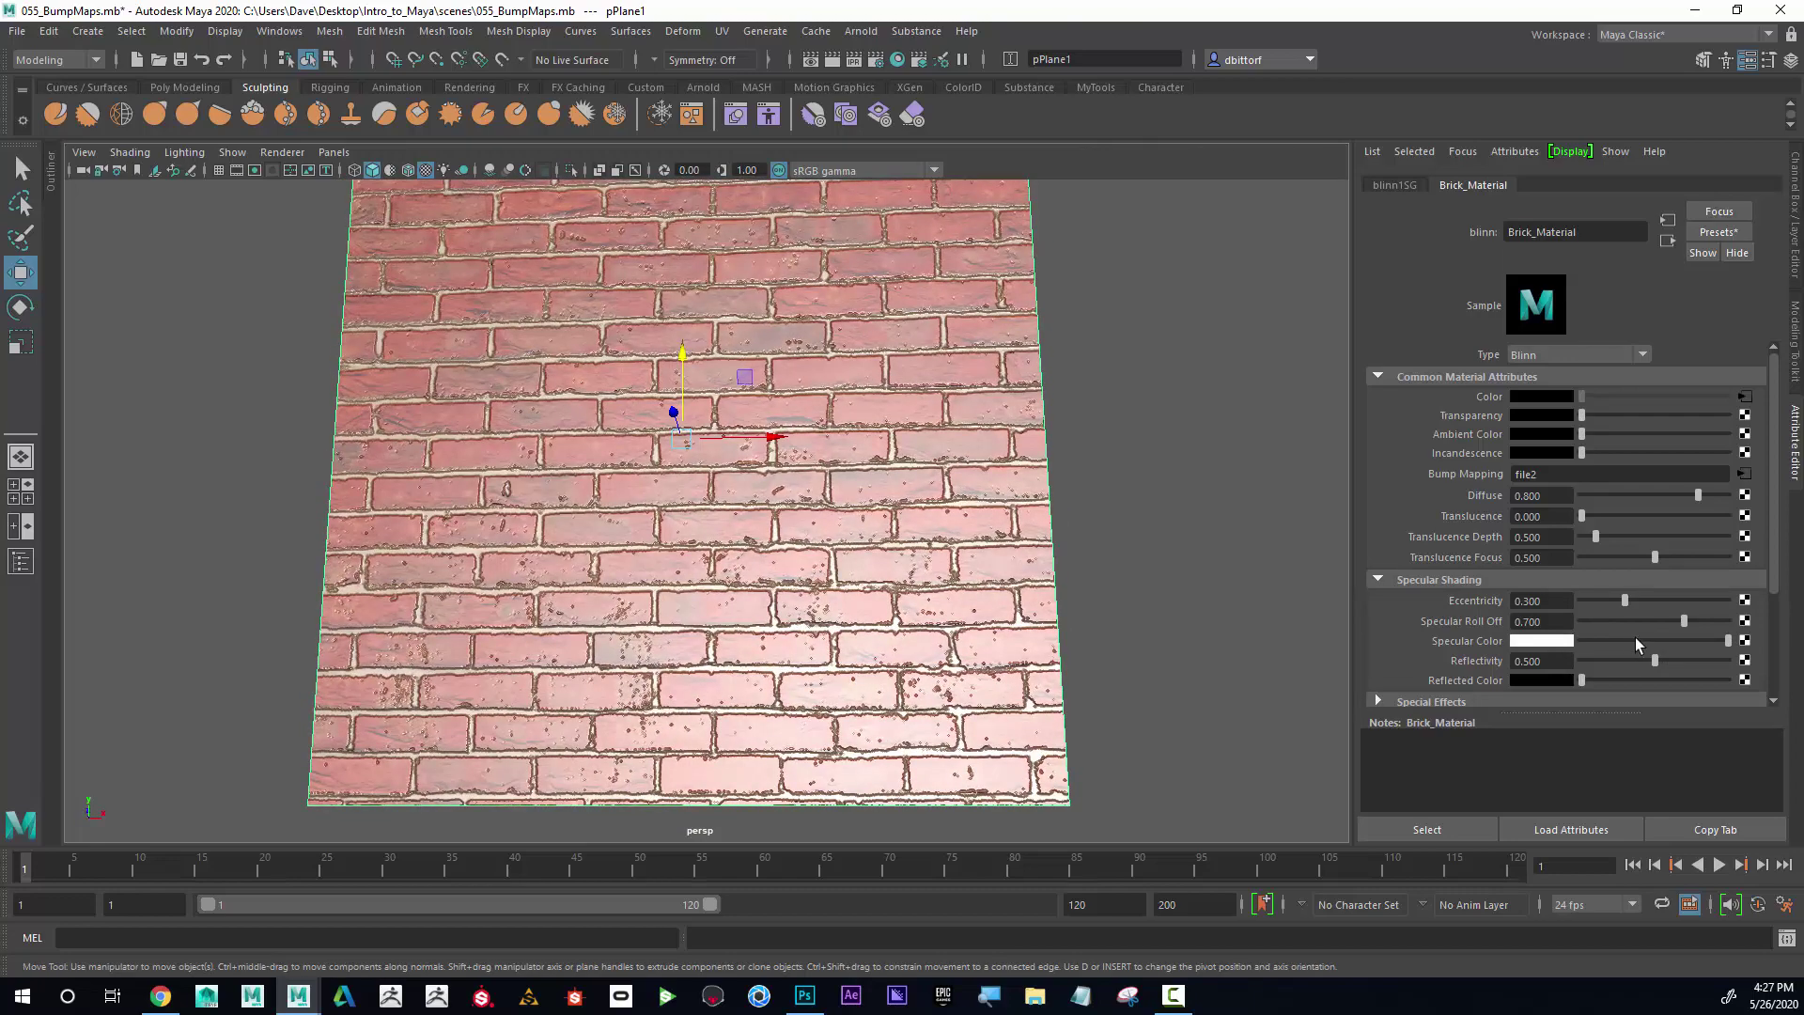
pyautogui.moveTo(1636, 637); pyautogui.dragTo(1555, 642)
pyautogui.moveTo(875, 486)
pyautogui.keyDown('alt'); pyautogui.mouseDown()
pyautogui.moveTo(838, 513)
pyautogui.moveTo(938, 470)
pyautogui.moveTo(883, 507)
pyautogui.mouseUp(); pyautogui.keyUp('alt')
pyautogui.moveTo(1582, 640); pyautogui.dragTo(1654, 637)
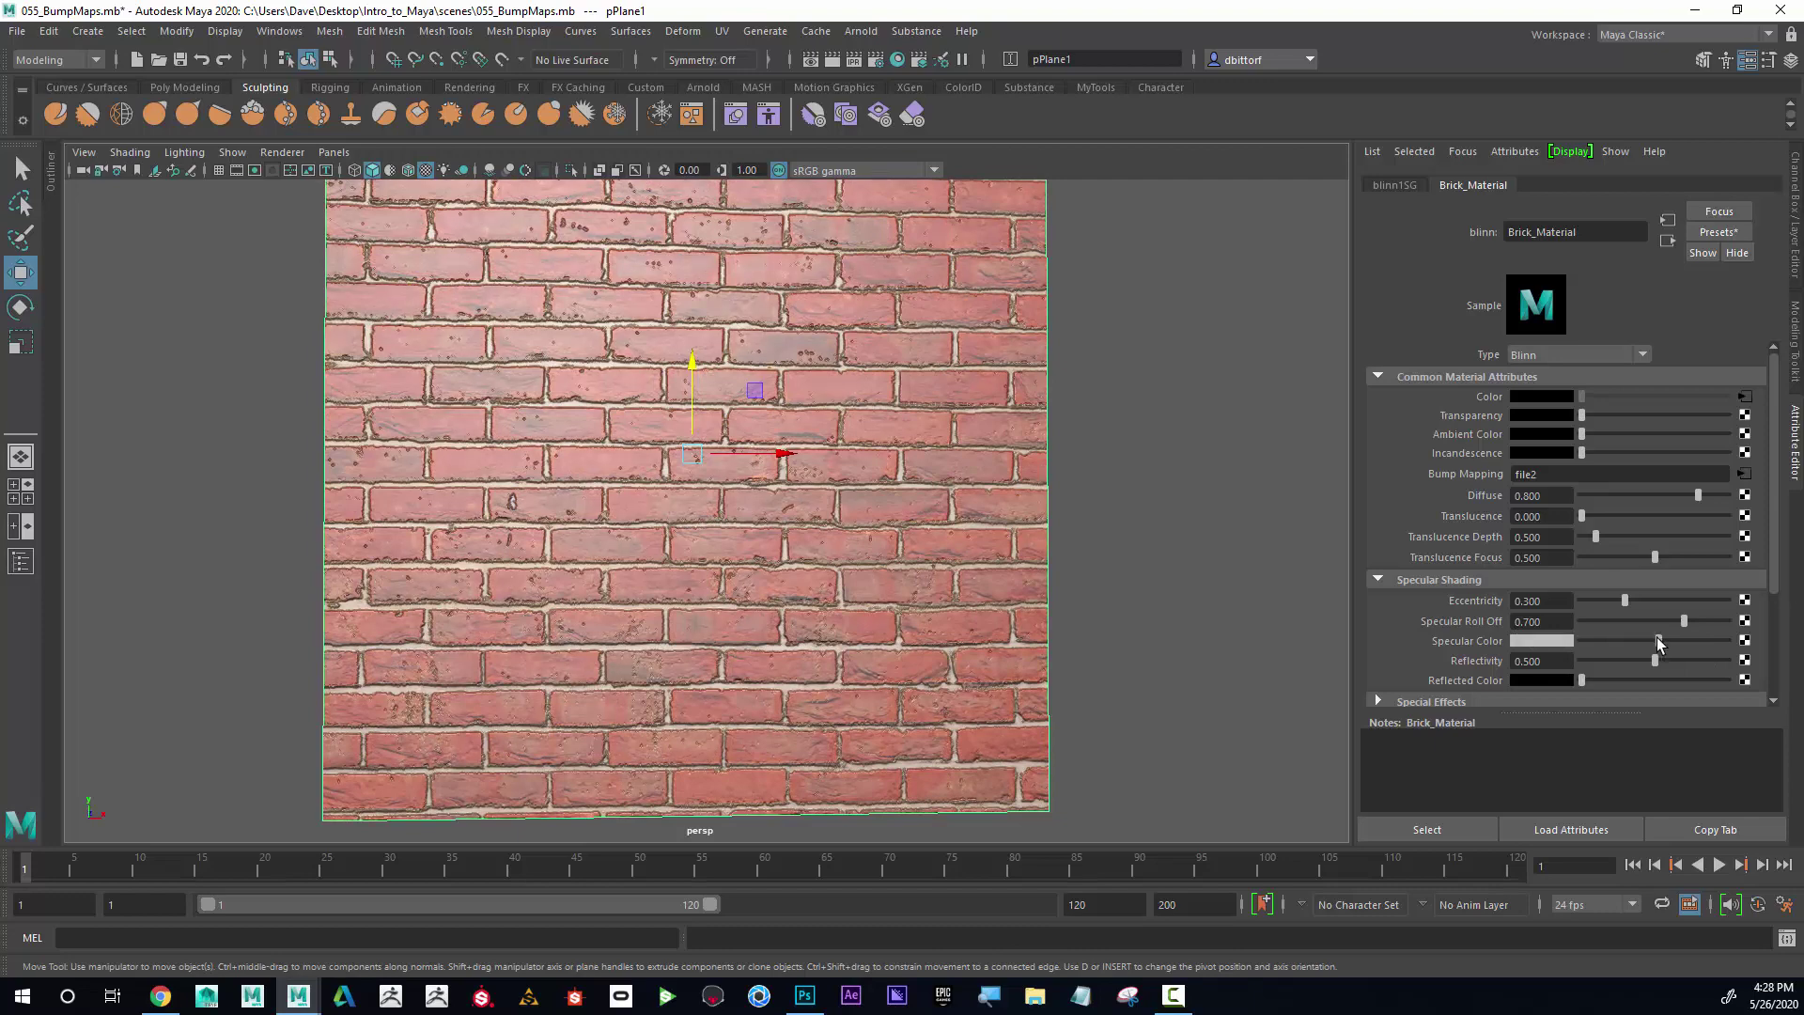
pyautogui.keyDown('alt'); pyautogui.moveTo(757, 595); pyautogui.dragTo(790, 691); pyautogui.keyUp('alt')
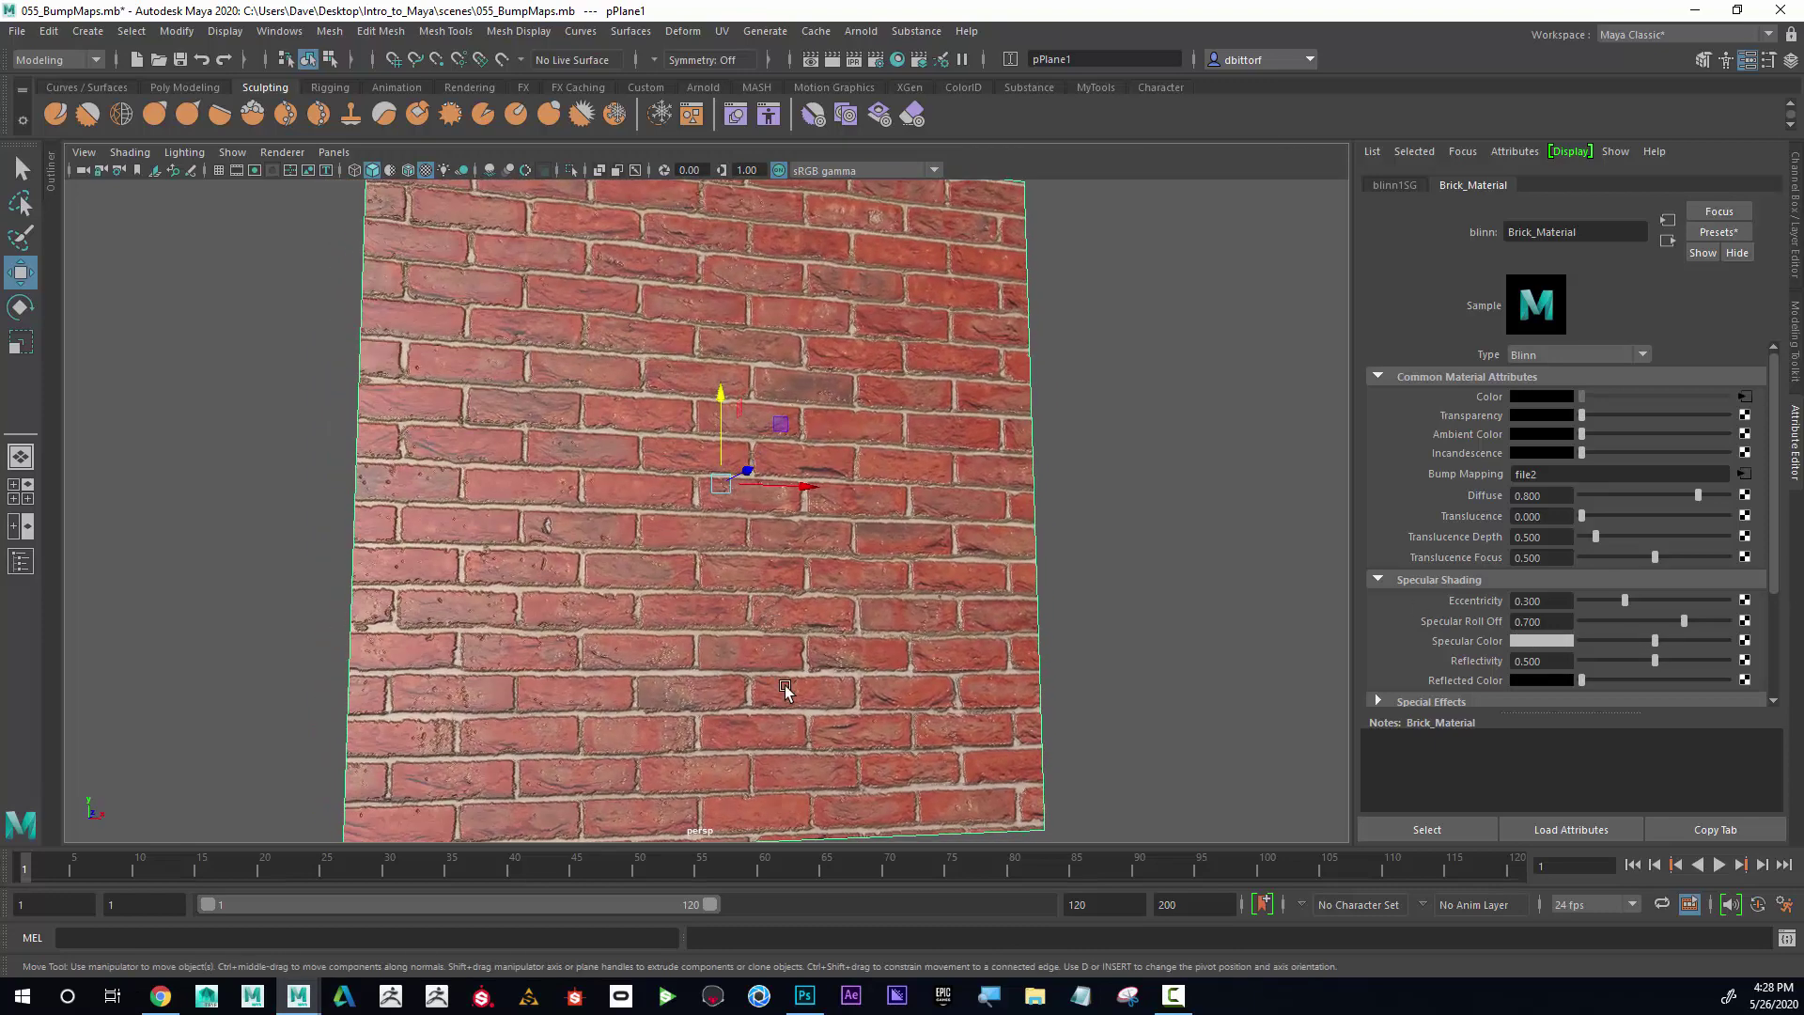
# Step: Switch to Photoshop, hide the BumpMap layer and show the Graffiti layer over the brick wall
pyautogui.click(805, 996)
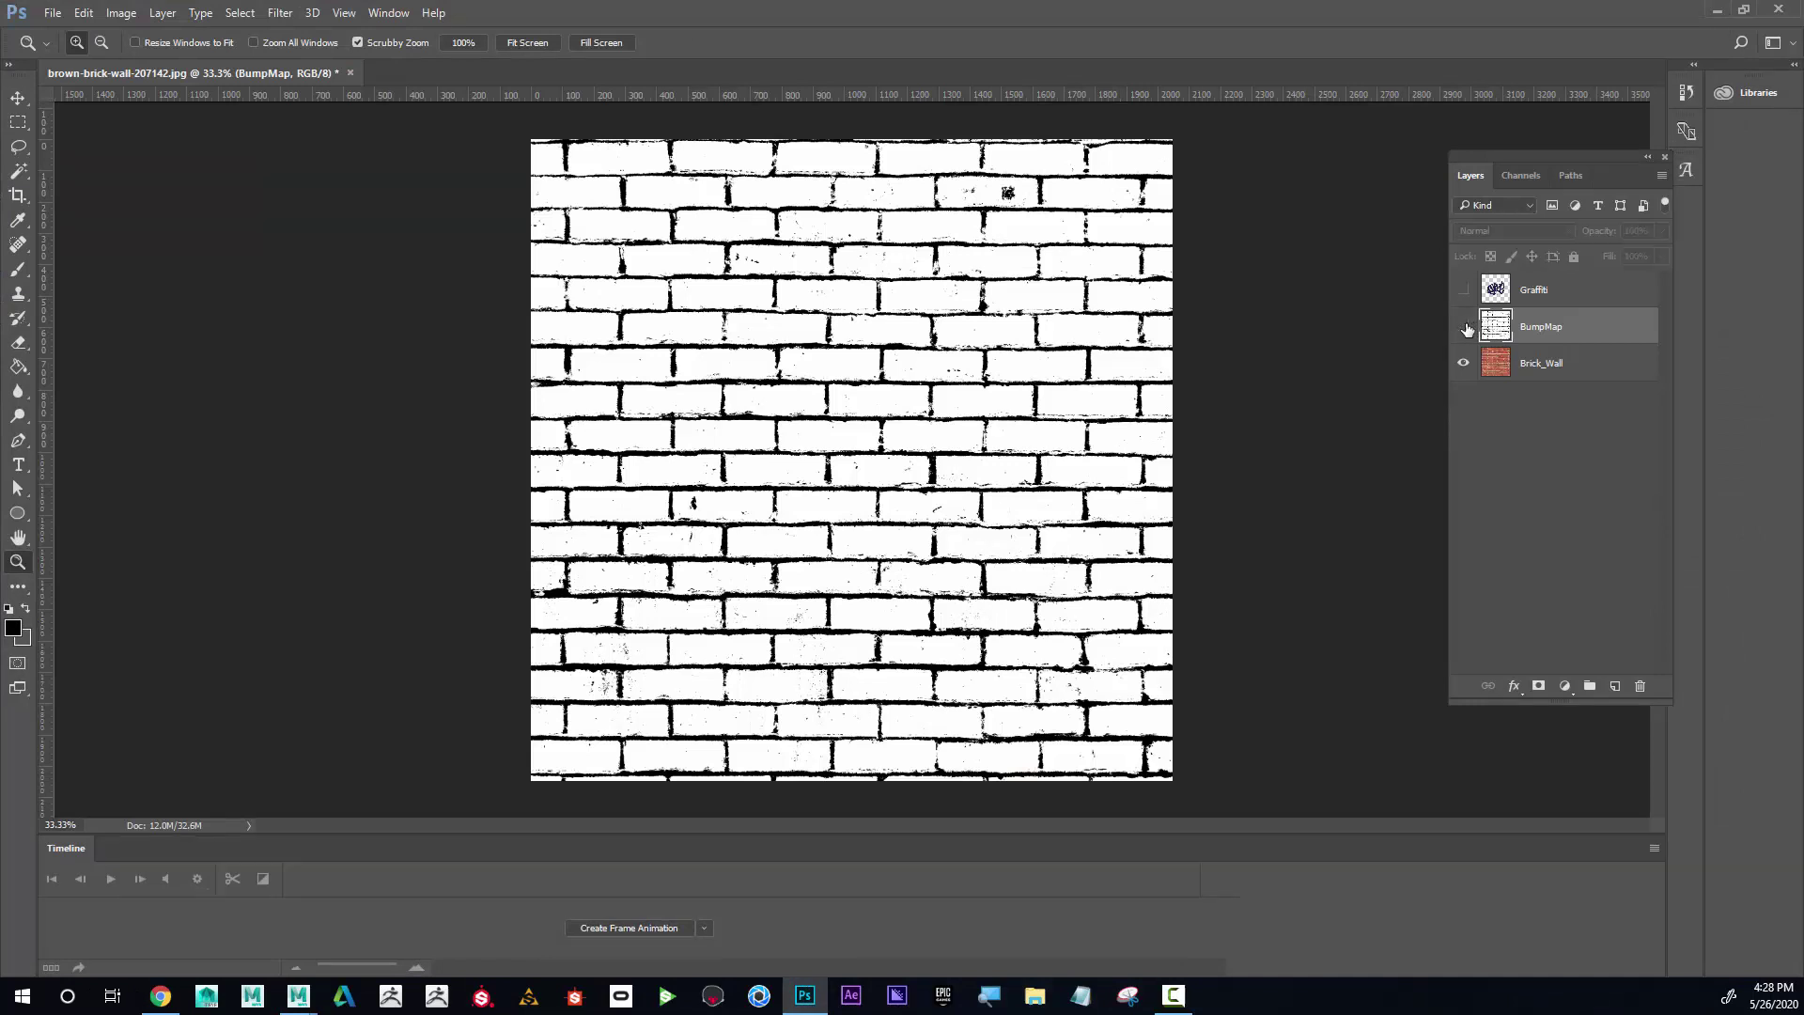
pyautogui.click(1464, 327)
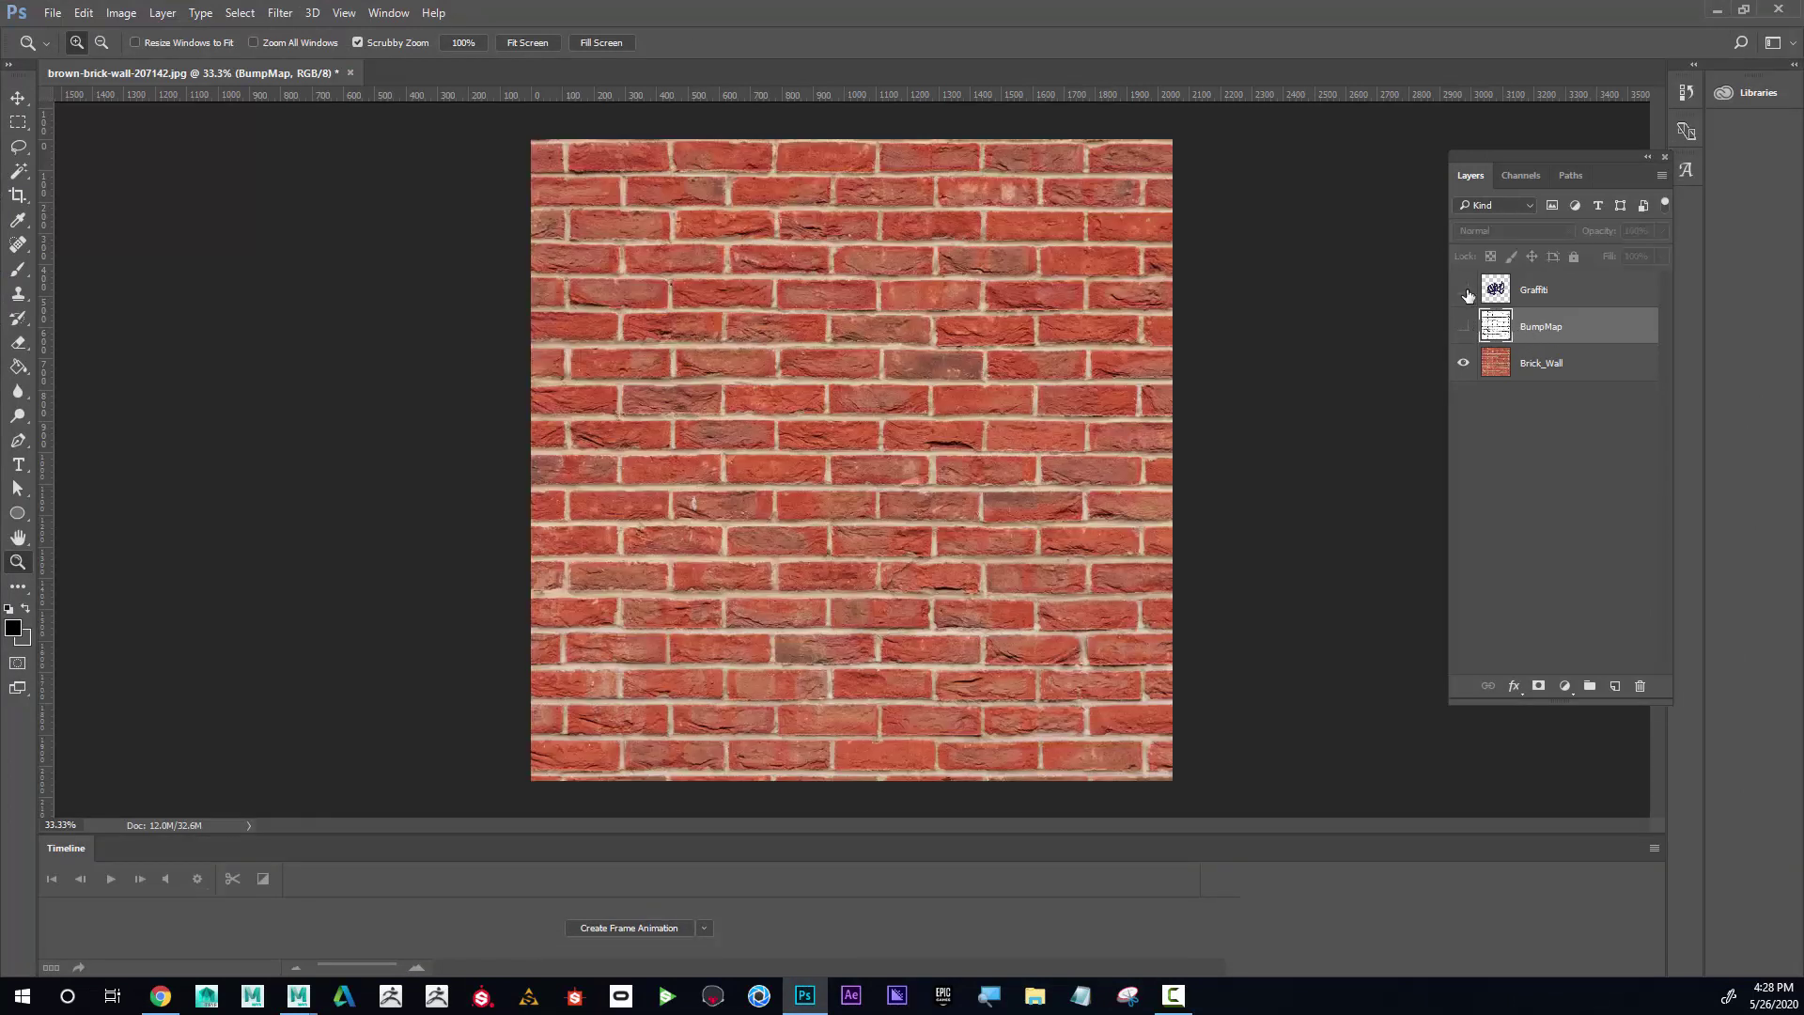
pyautogui.click(1464, 291)
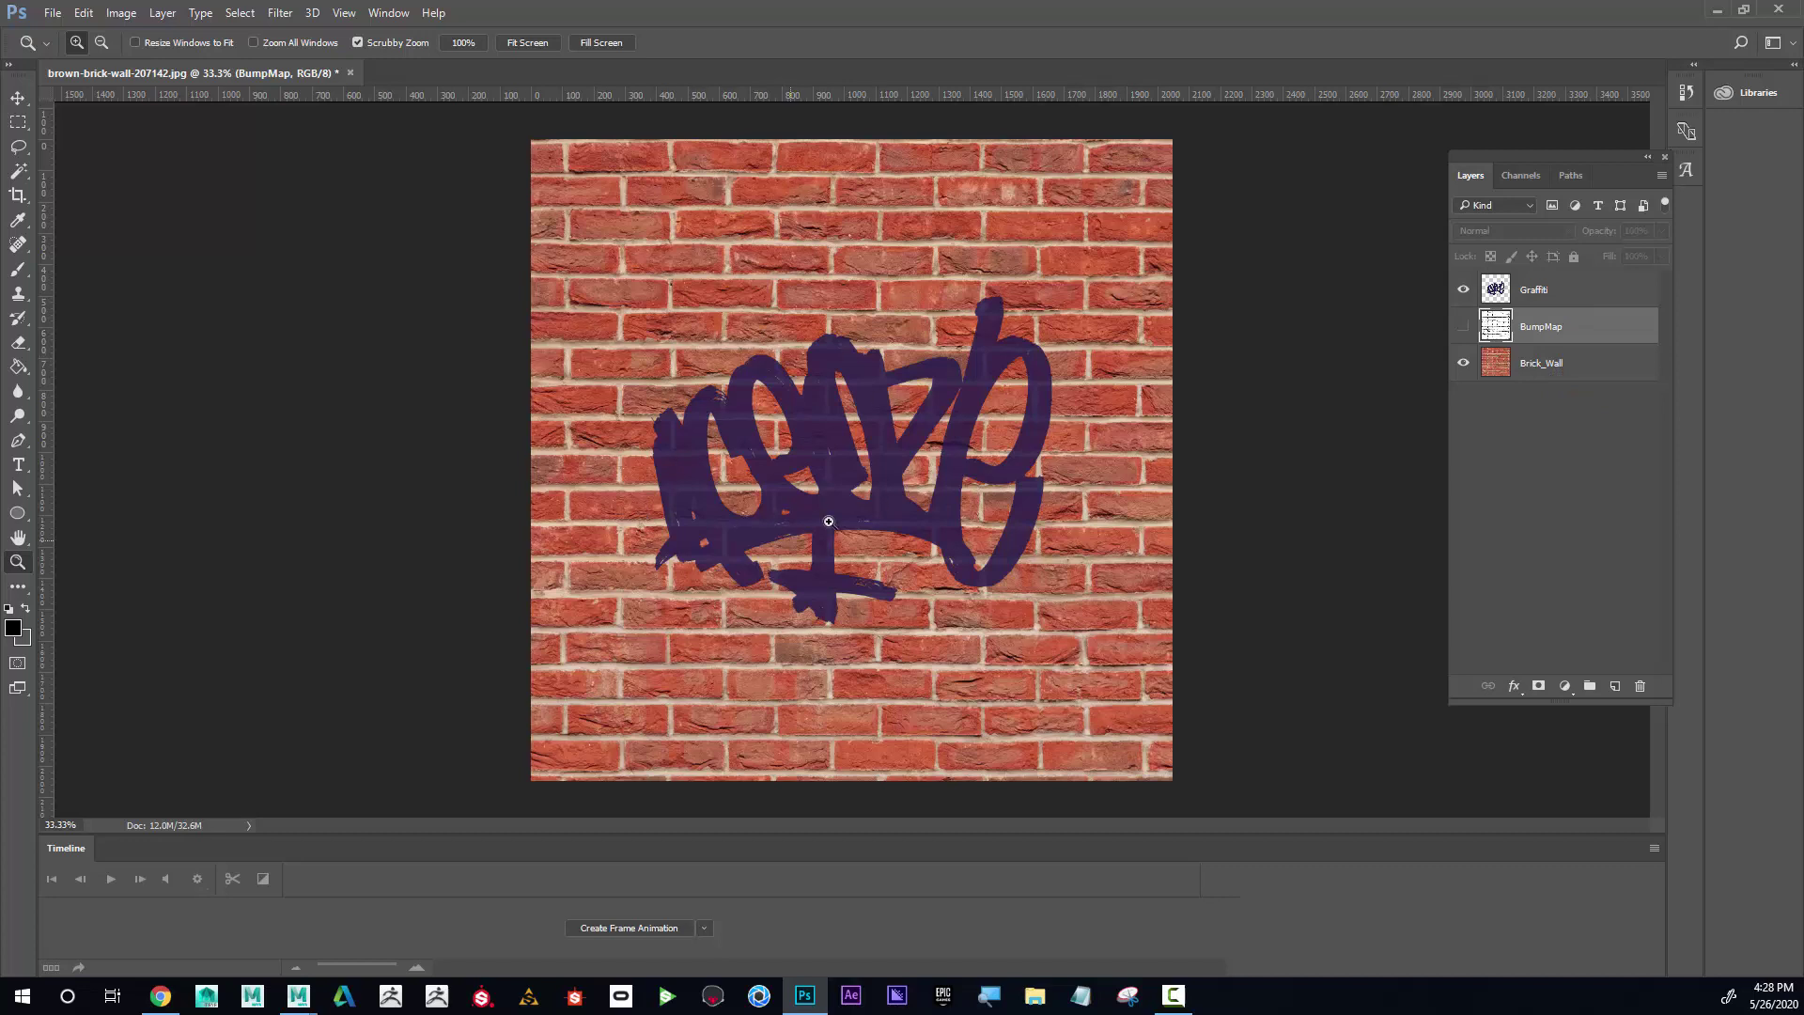
# Step: Set the Graffiti layer's opacity to 76% so the bricks show through the paint
pyautogui.click(828, 431)
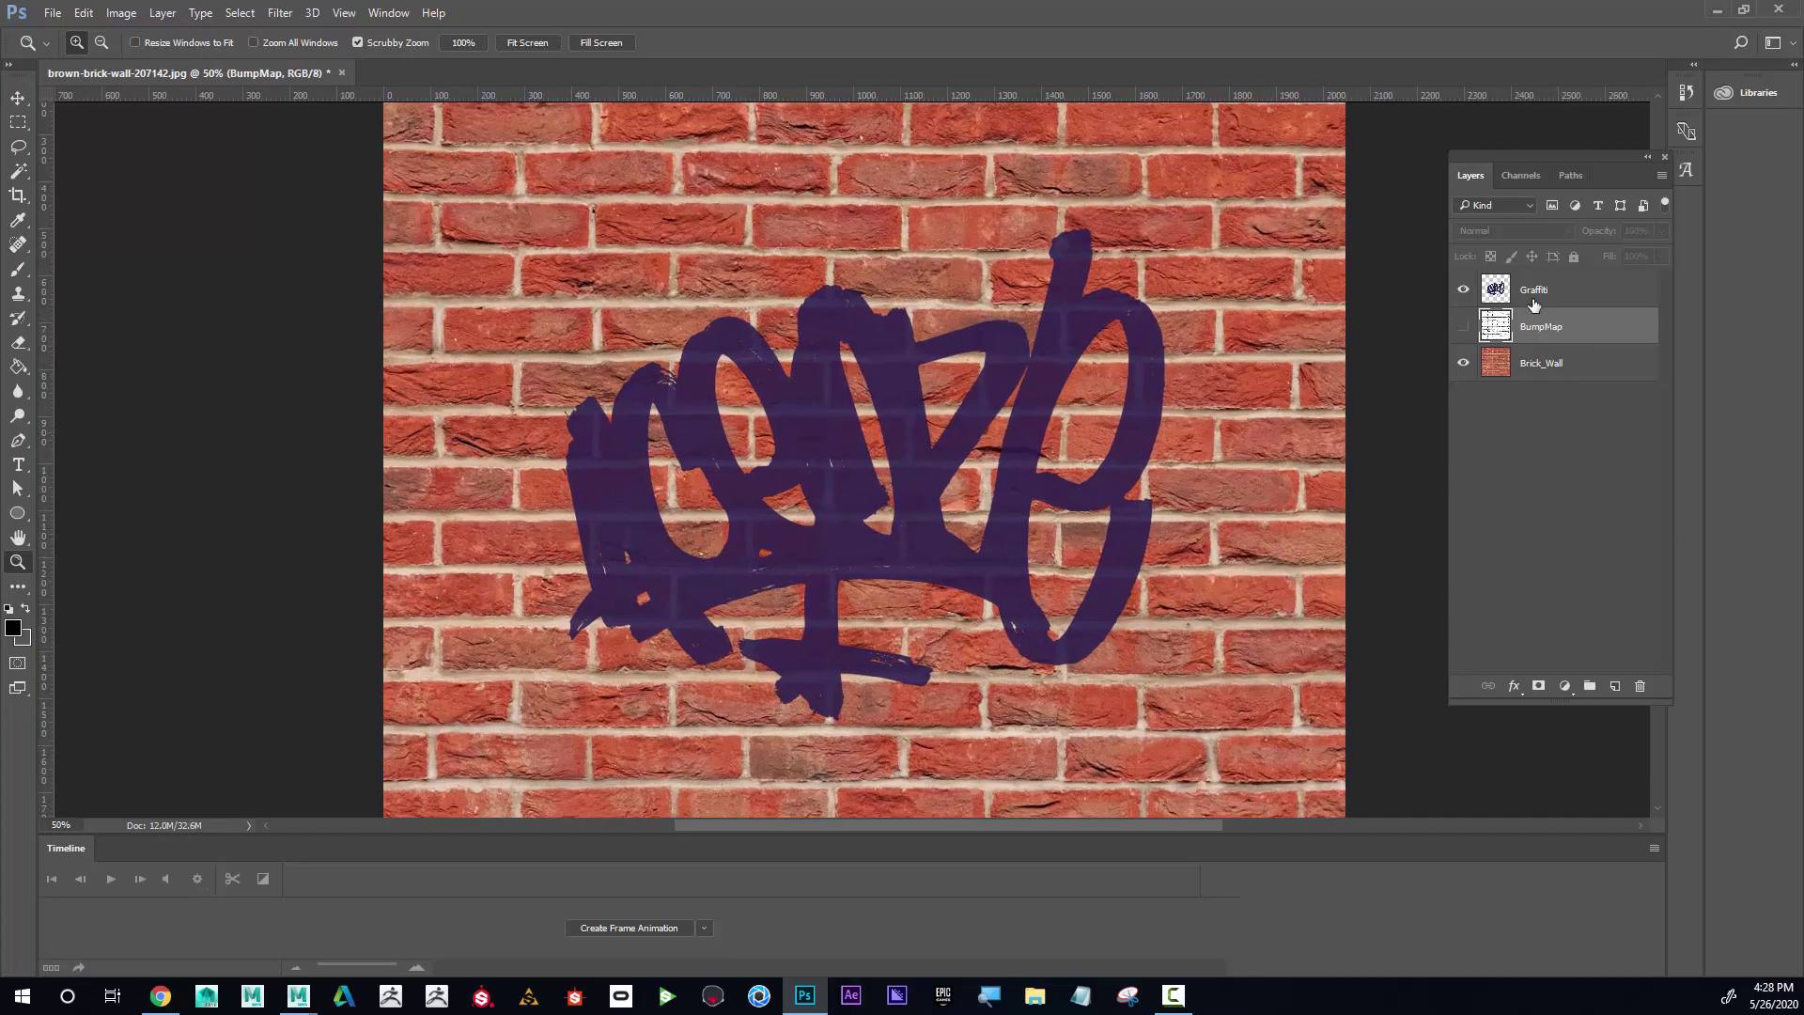
pyautogui.click(1534, 291)
pyautogui.click(1662, 230)
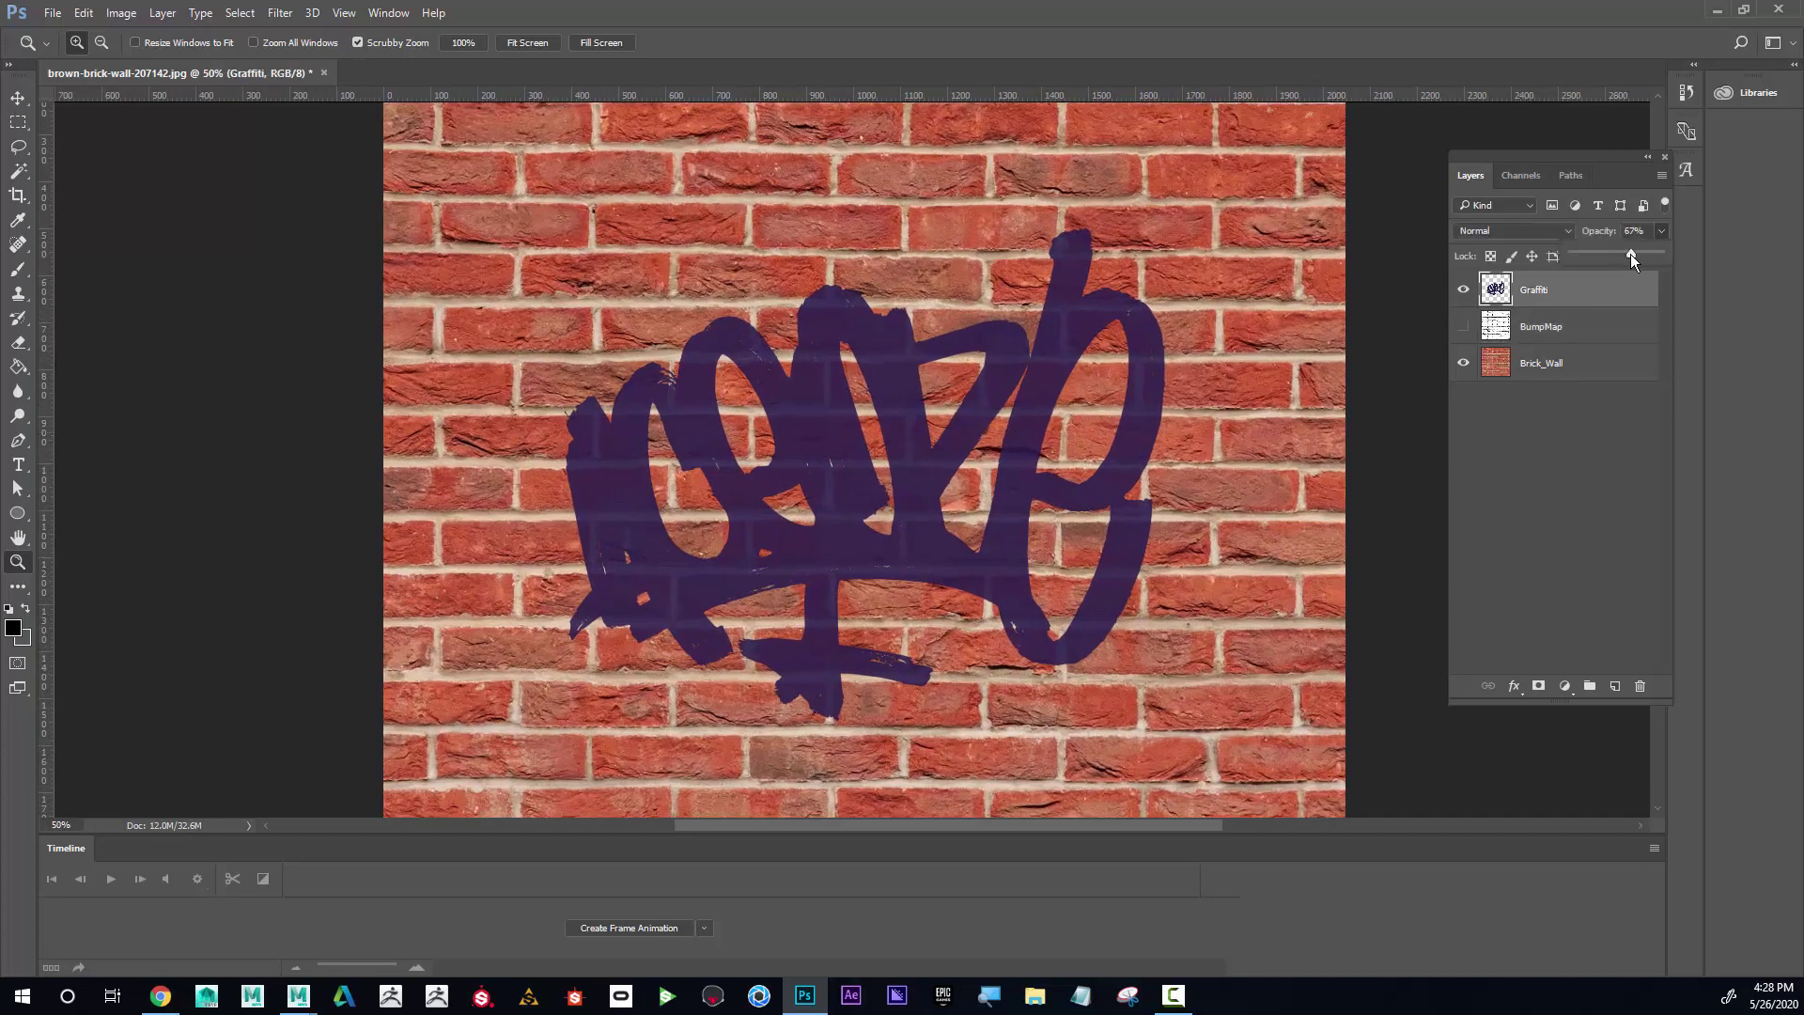
pyautogui.moveTo(1631, 254); pyautogui.dragTo(1640, 255)
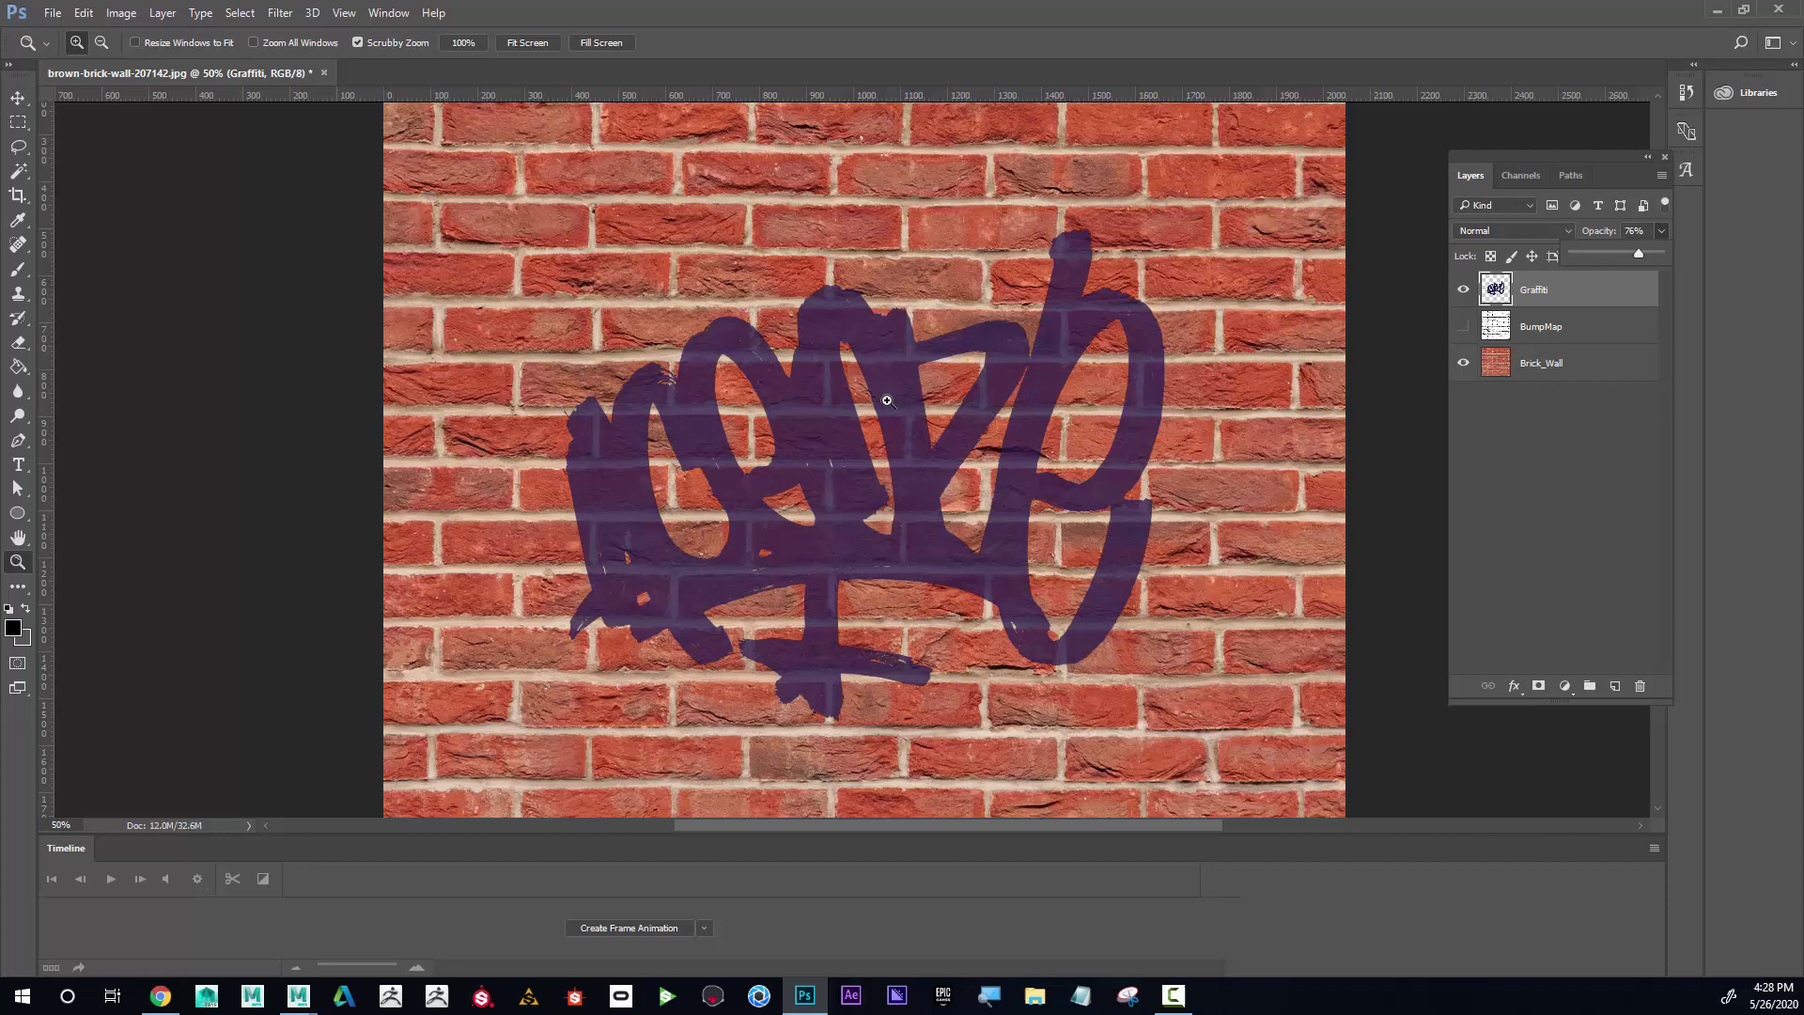
pyautogui.click(1573, 303)
pyautogui.keyDown('alt'); pyautogui.click(940, 371); pyautogui.keyUp('alt')
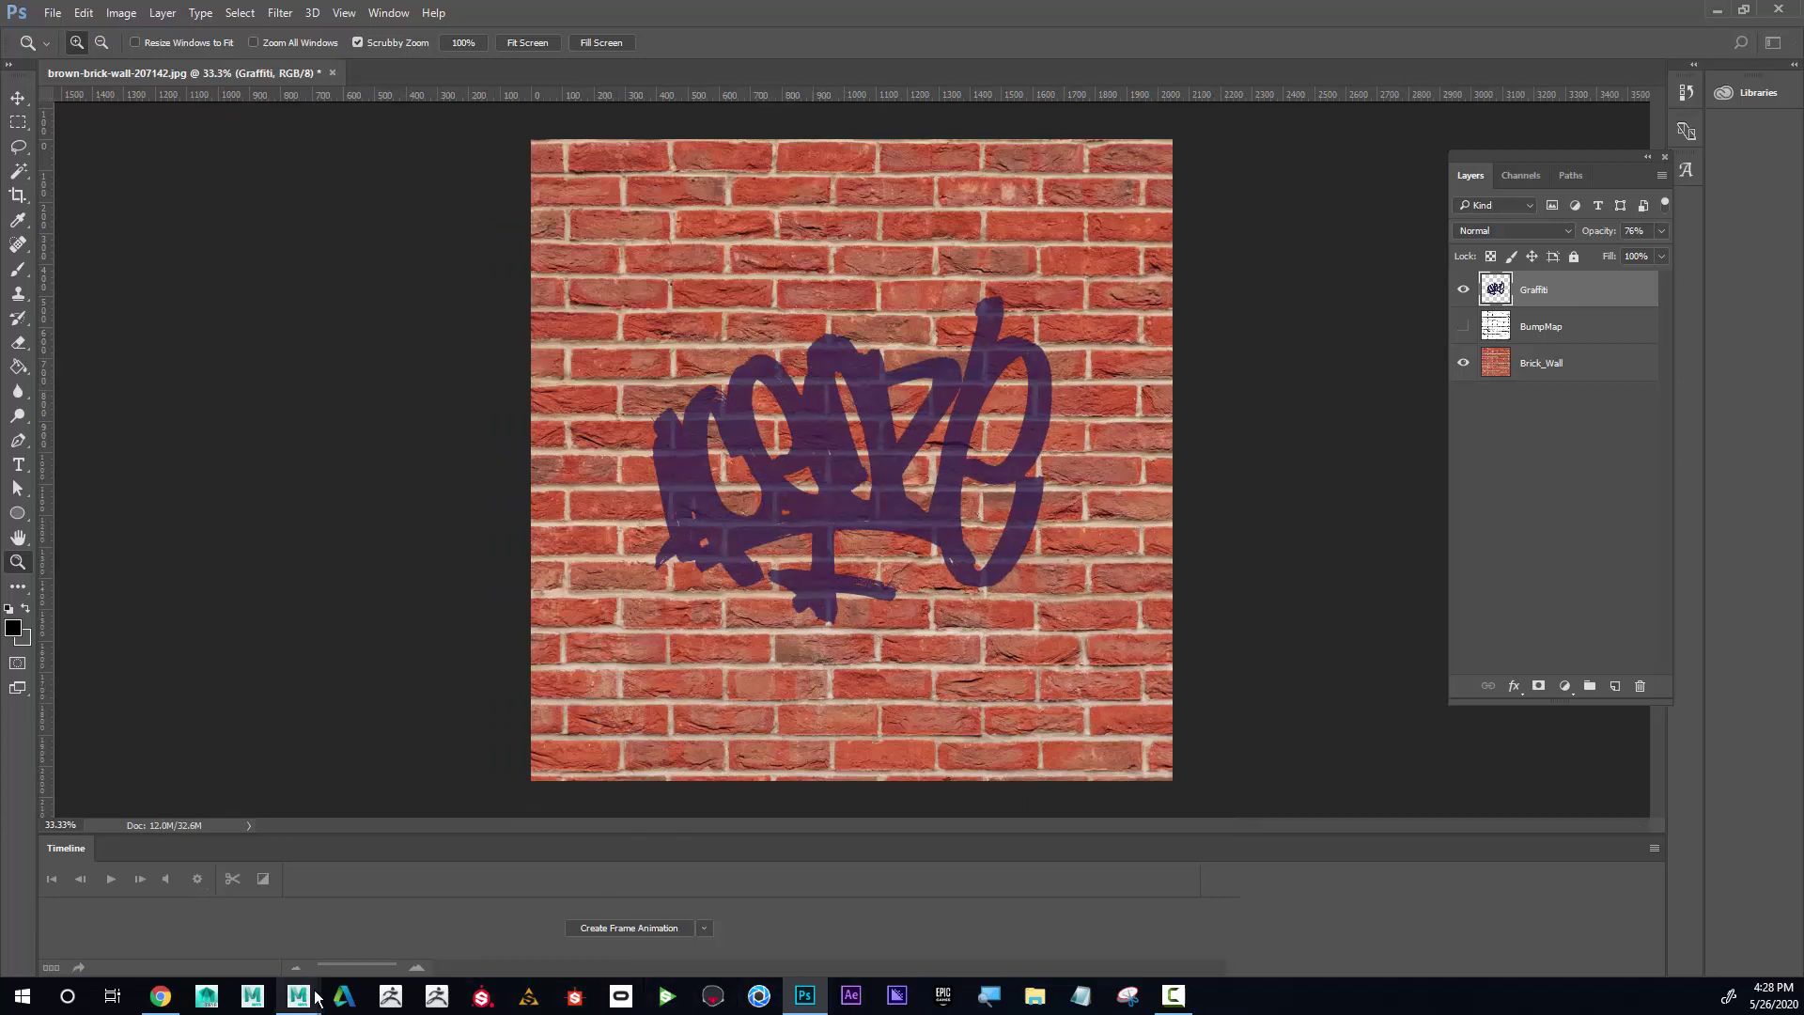
# Step: Switch to Maya, vary Brick_Material's Specular Color between white and black, settle on medium grey, and keep the material type as Blinn
pyautogui.moveTo(315, 998)
pyautogui.click(359, 867)
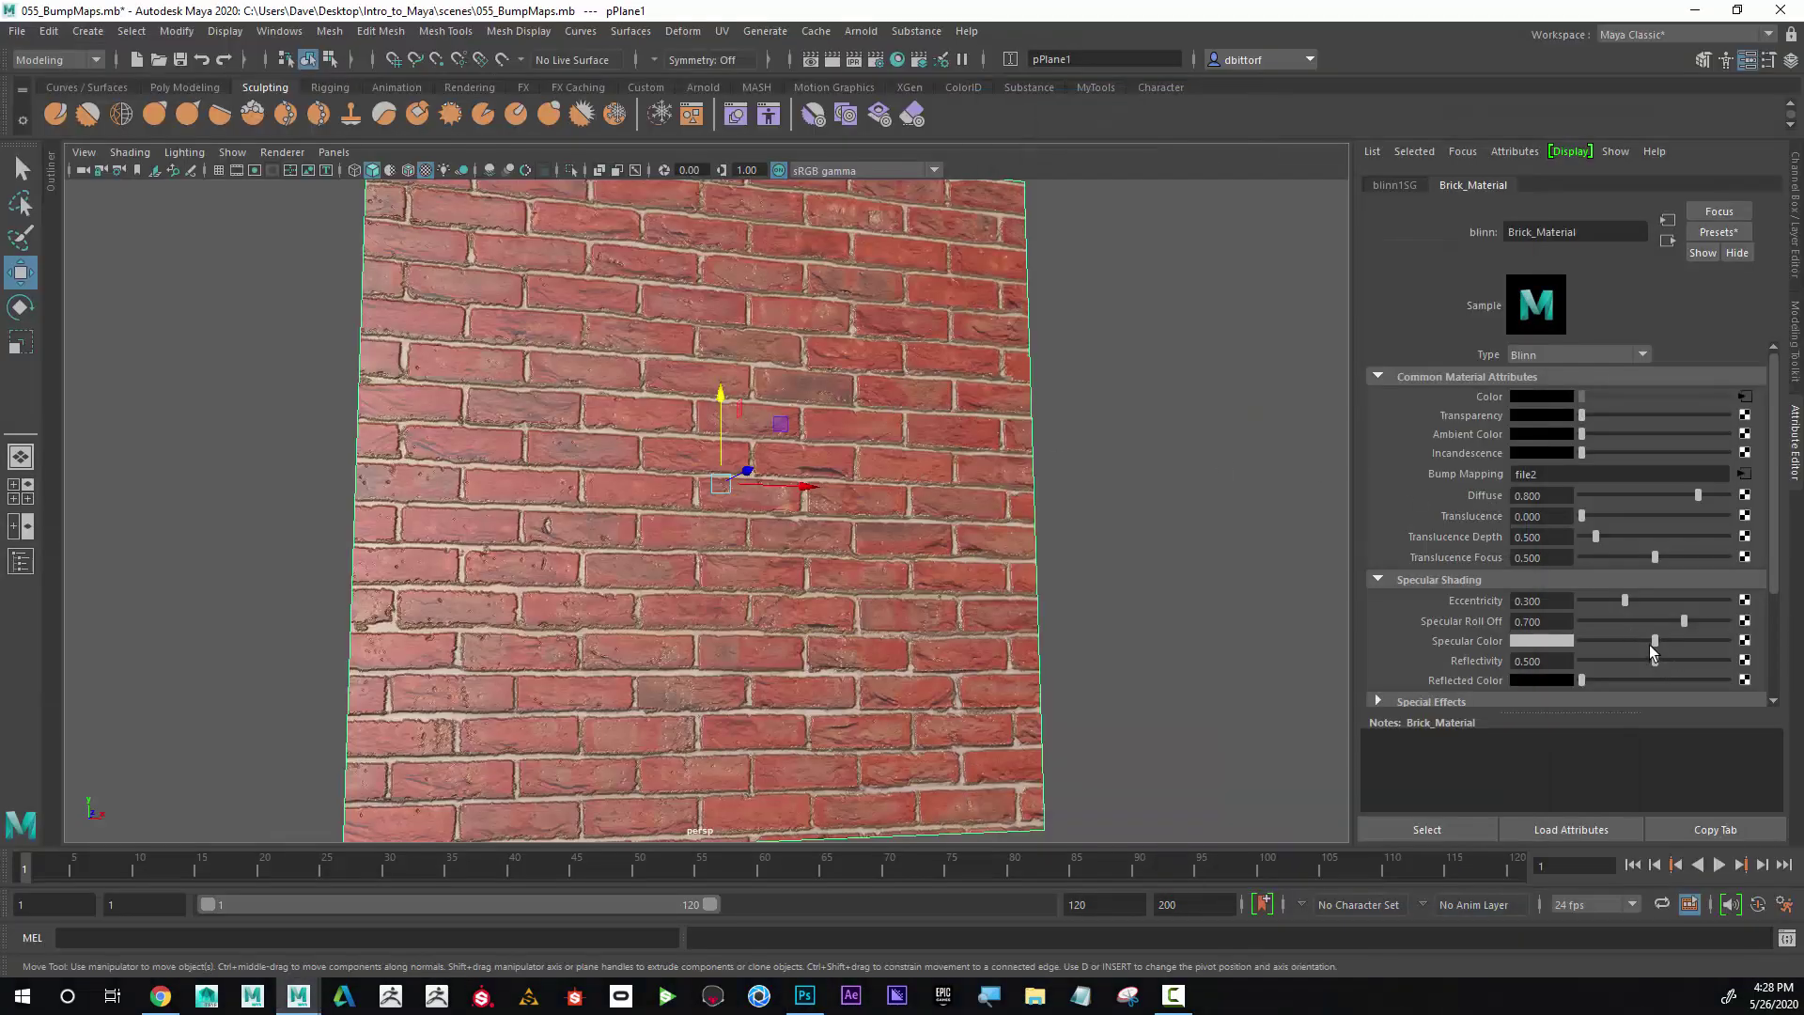
pyautogui.moveTo(1657, 641); pyautogui.dragTo(1729, 642)
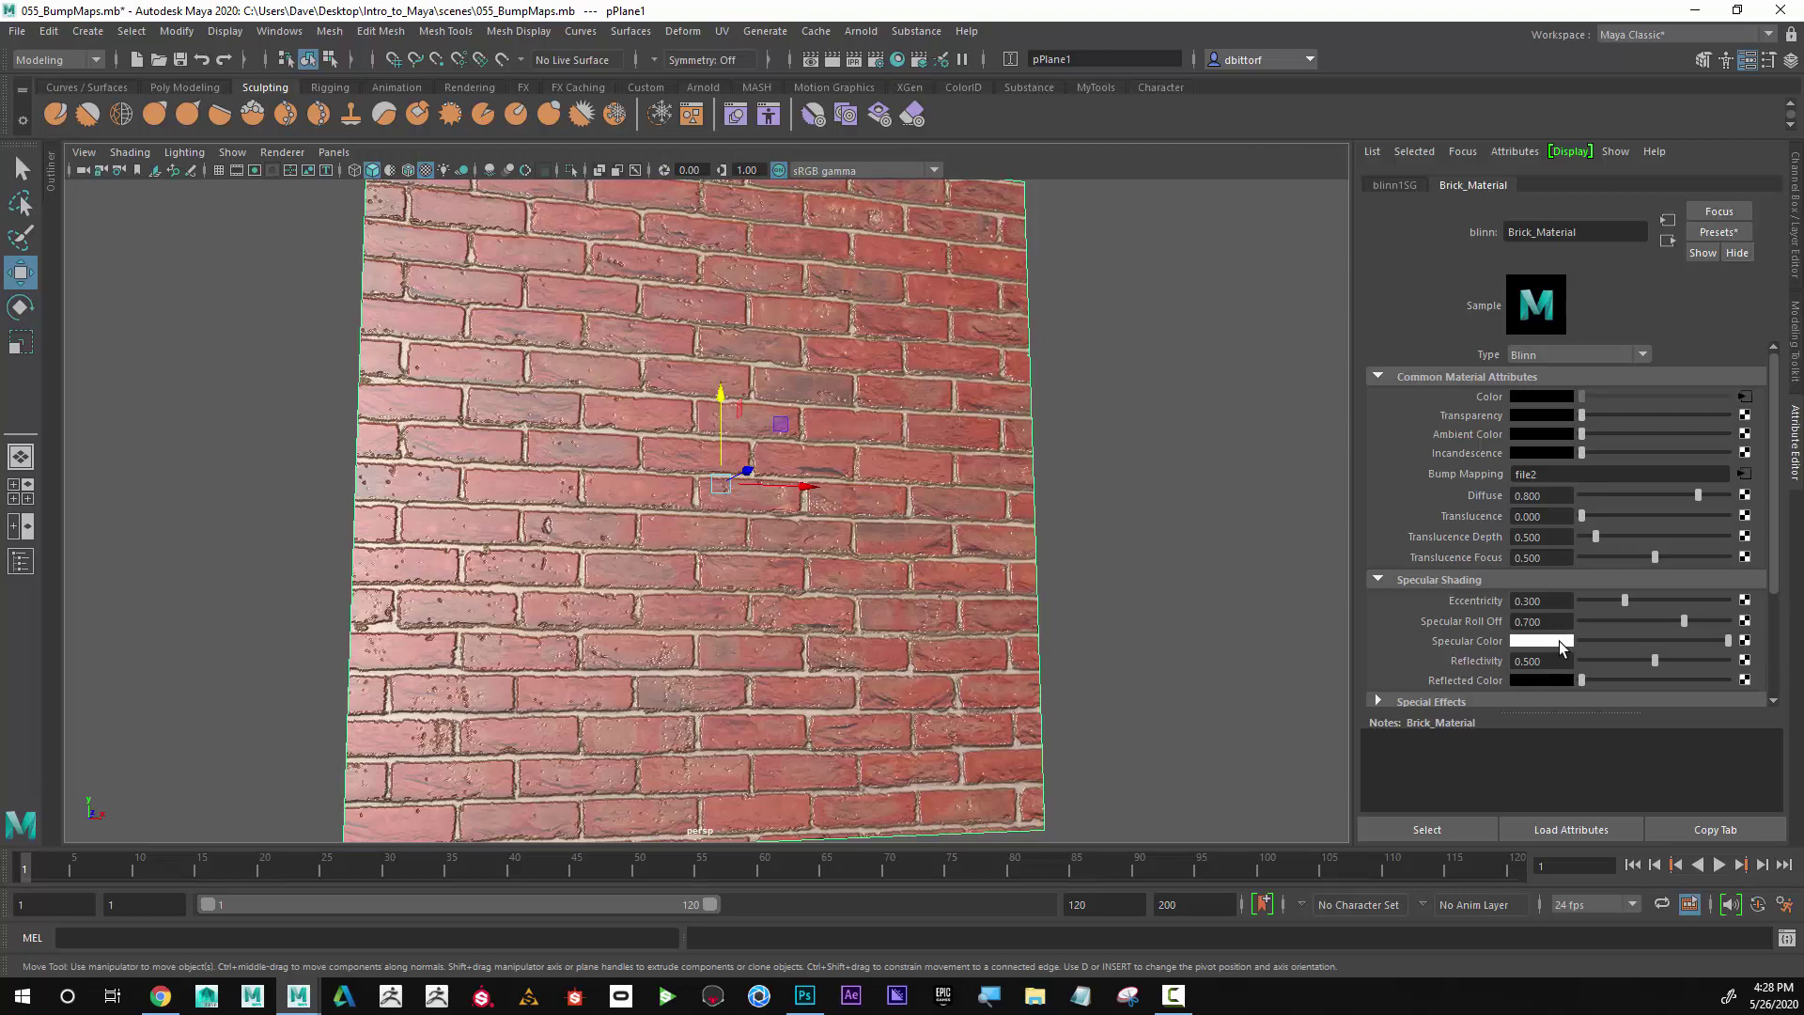
pyautogui.keyDown('alt'); pyautogui.moveTo(776, 453); pyautogui.dragTo(714, 457); pyautogui.keyUp('alt')
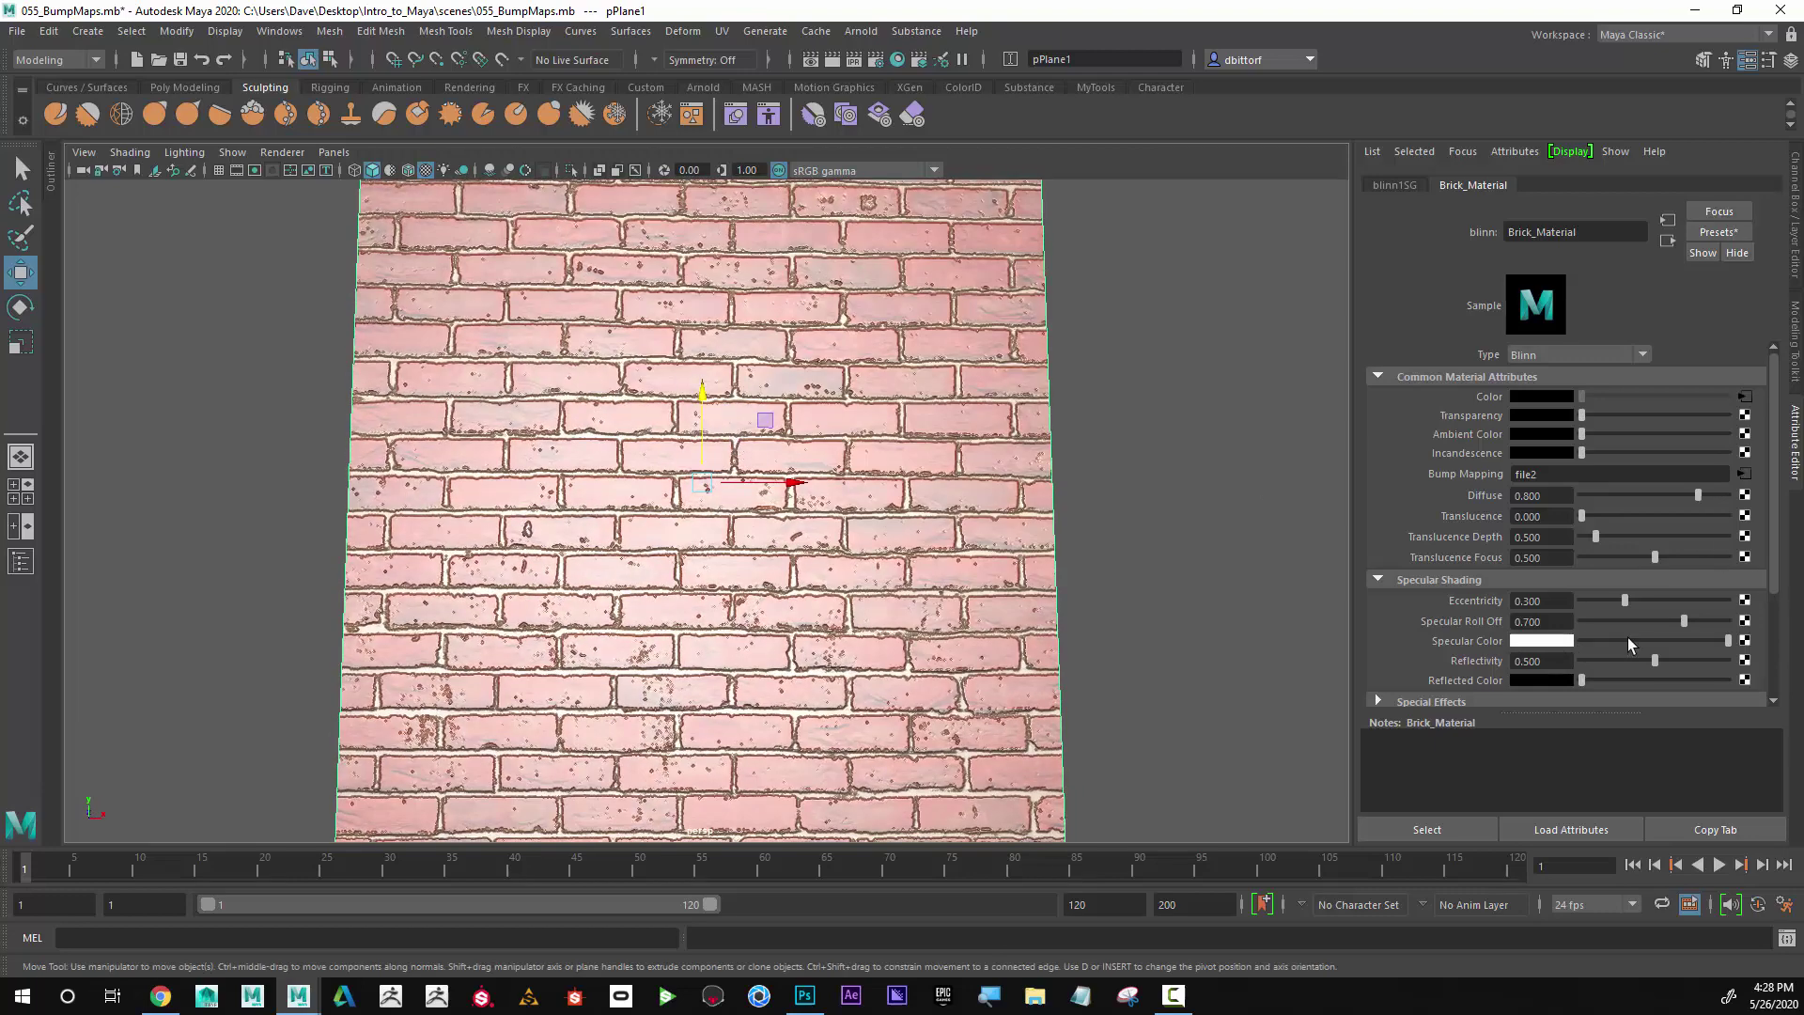
pyautogui.moveTo(1627, 637); pyautogui.dragTo(1504, 629)
pyautogui.keyDown('alt'); pyautogui.moveTo(714, 470); pyautogui.dragTo(851, 490); pyautogui.keyUp('alt')
pyautogui.moveTo(1675, 636); pyautogui.dragTo(1745, 644)
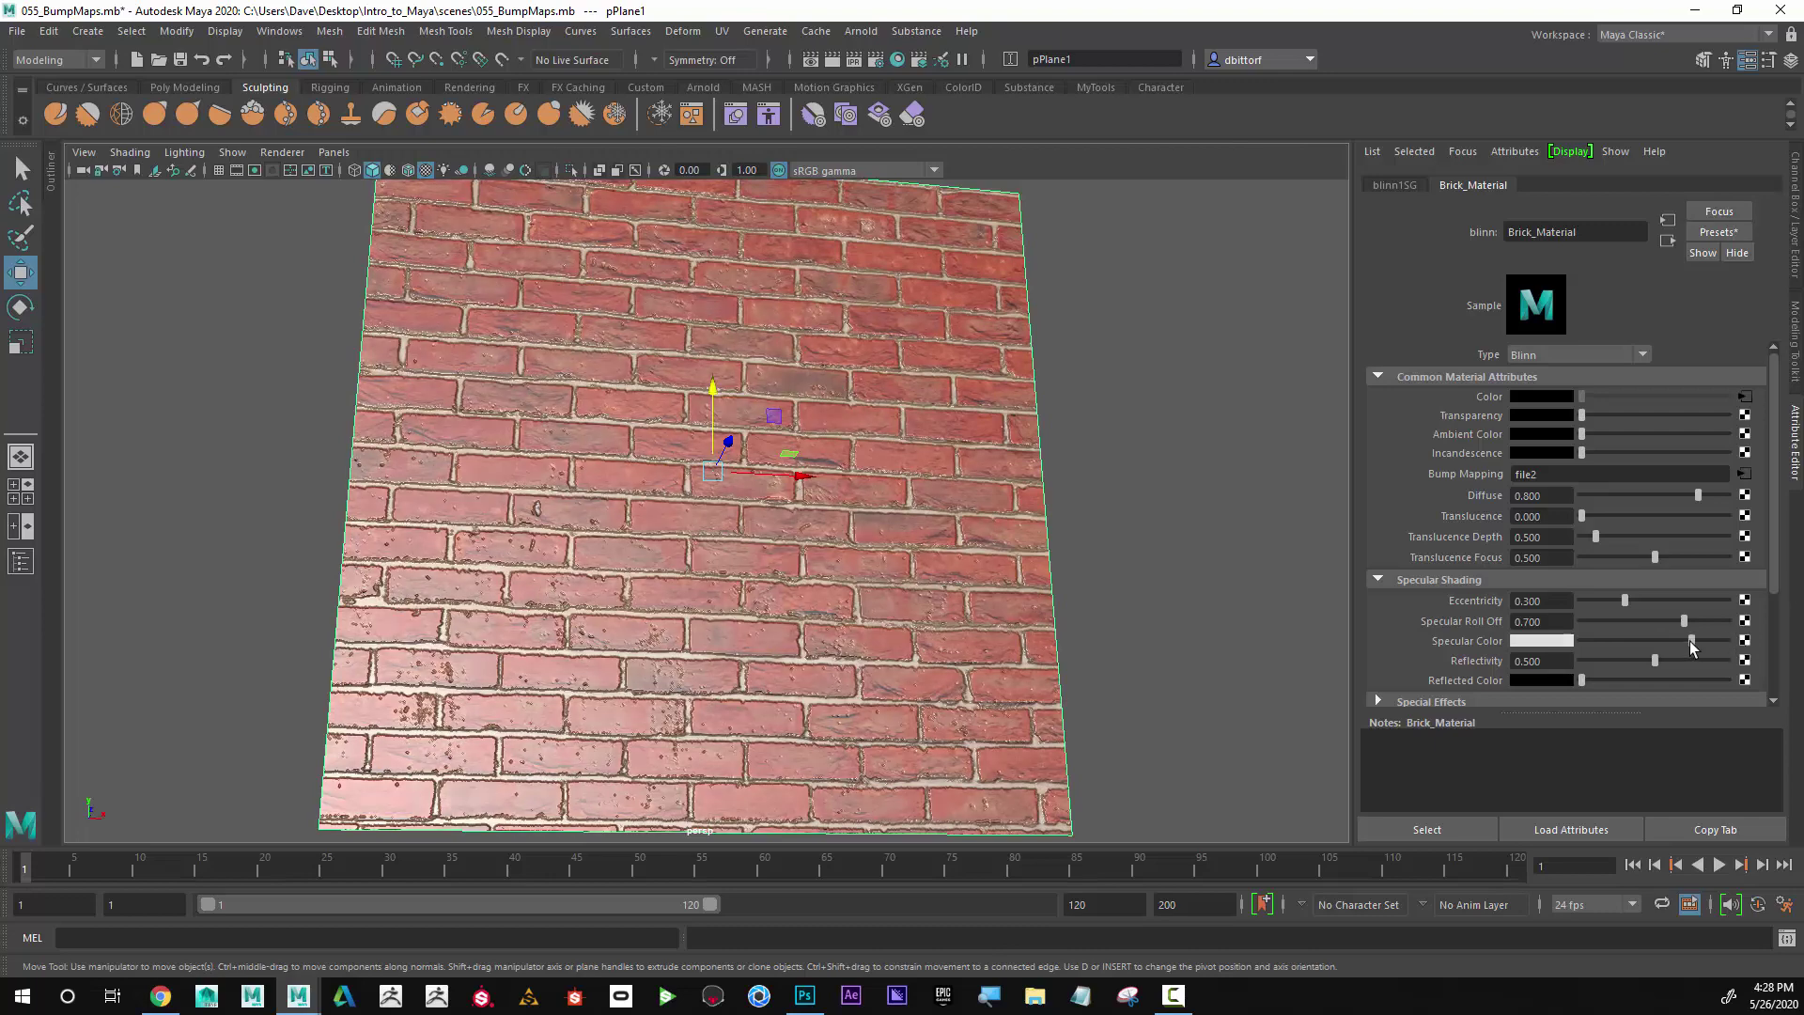
pyautogui.moveTo(1725, 643); pyautogui.dragTo(1639, 654)
pyautogui.keyDown('alt'); pyautogui.moveTo(744, 590); pyautogui.dragTo(747, 613); pyautogui.keyUp('alt')
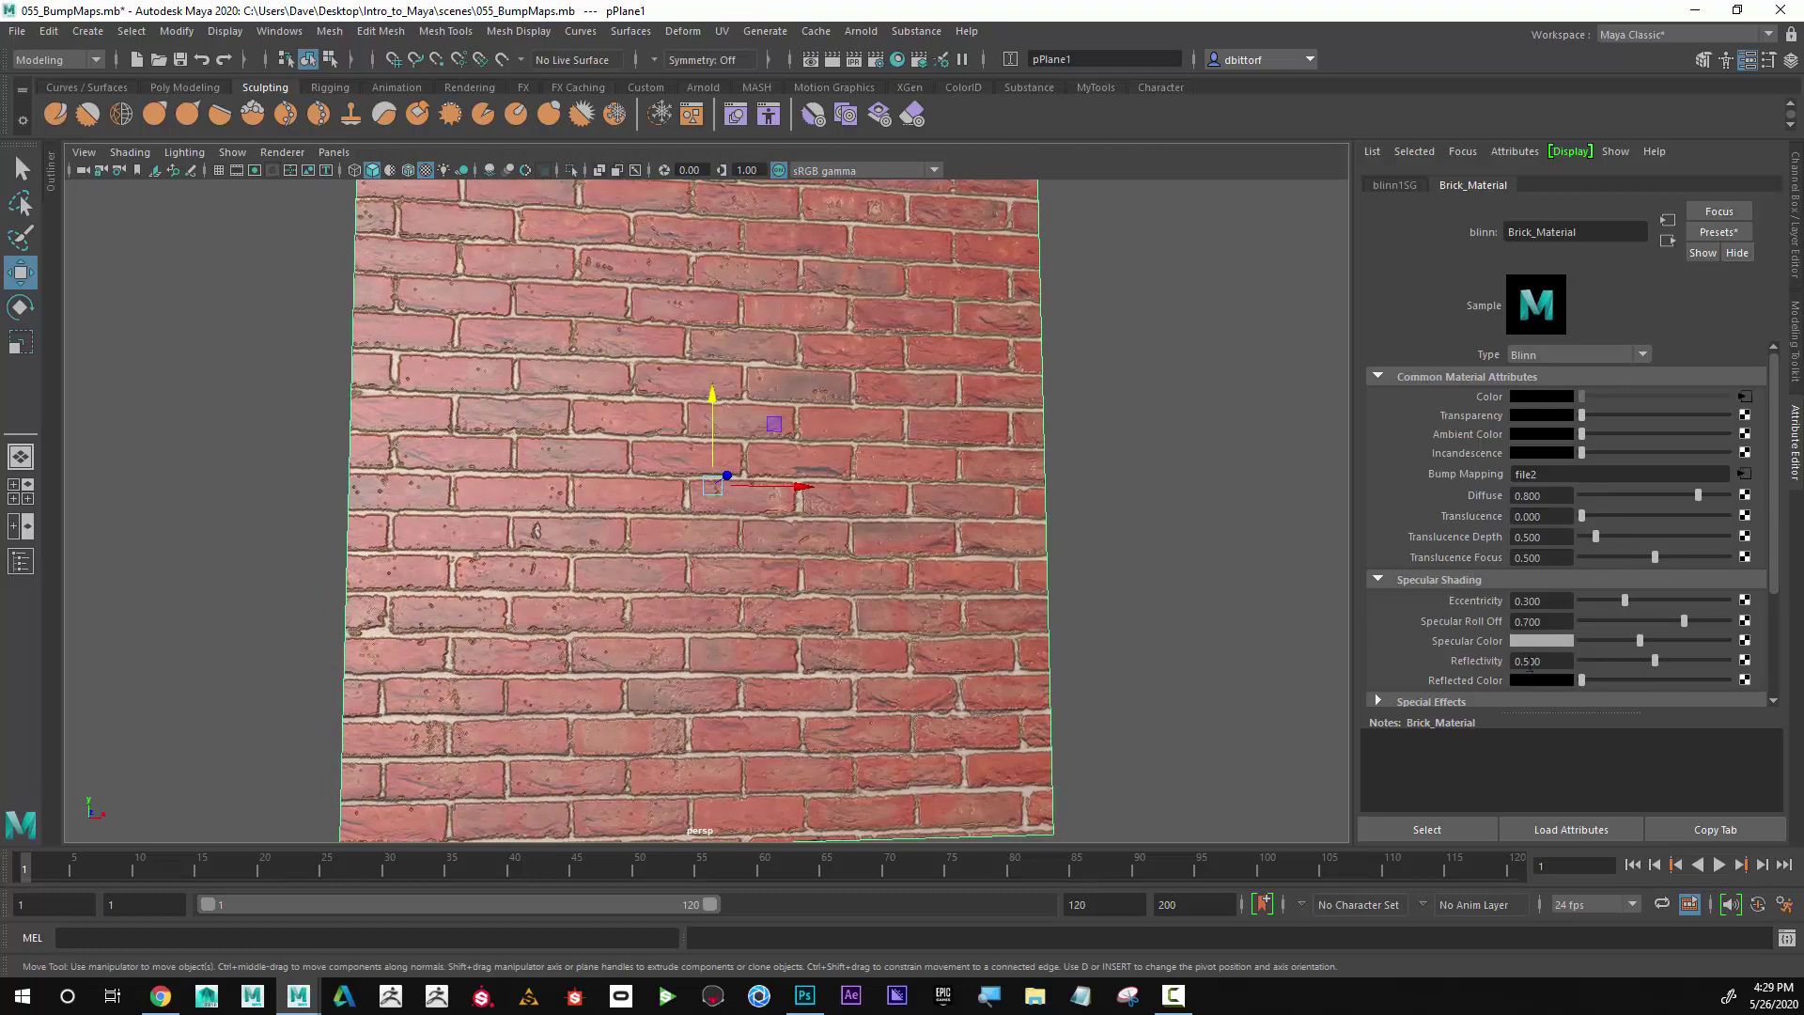
pyautogui.click(1634, 355)
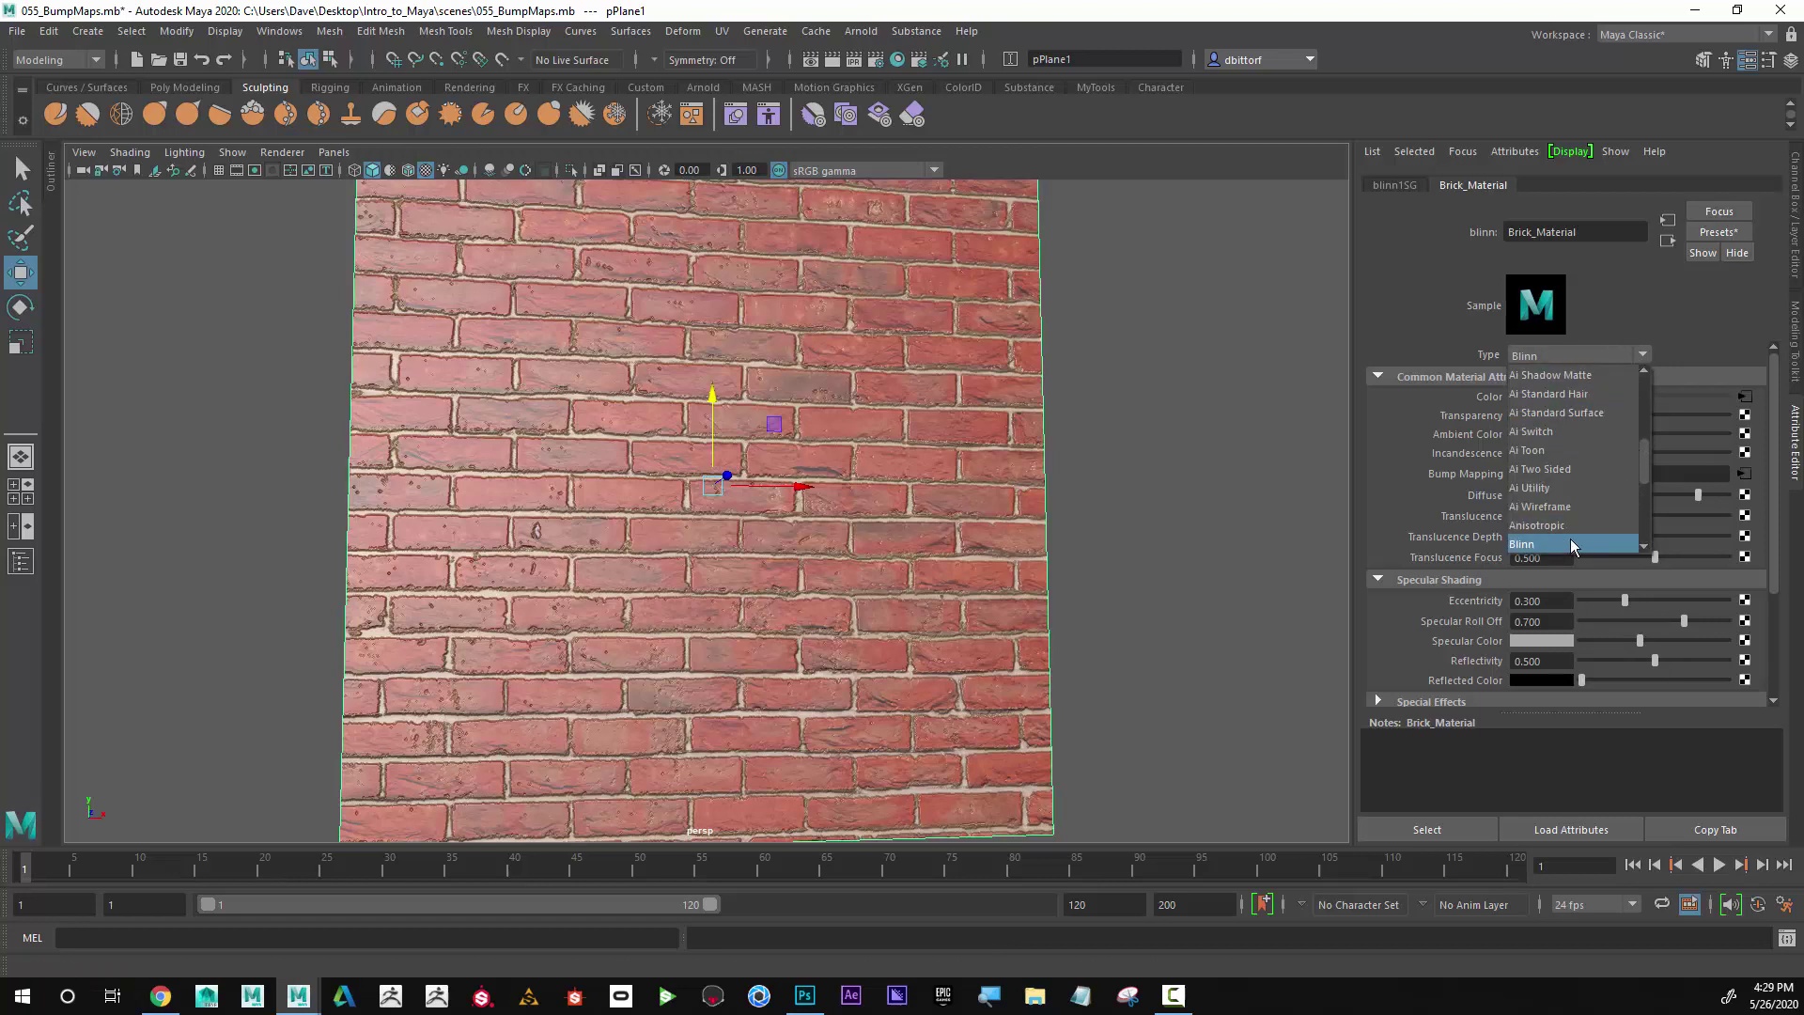
pyautogui.click(1579, 545)
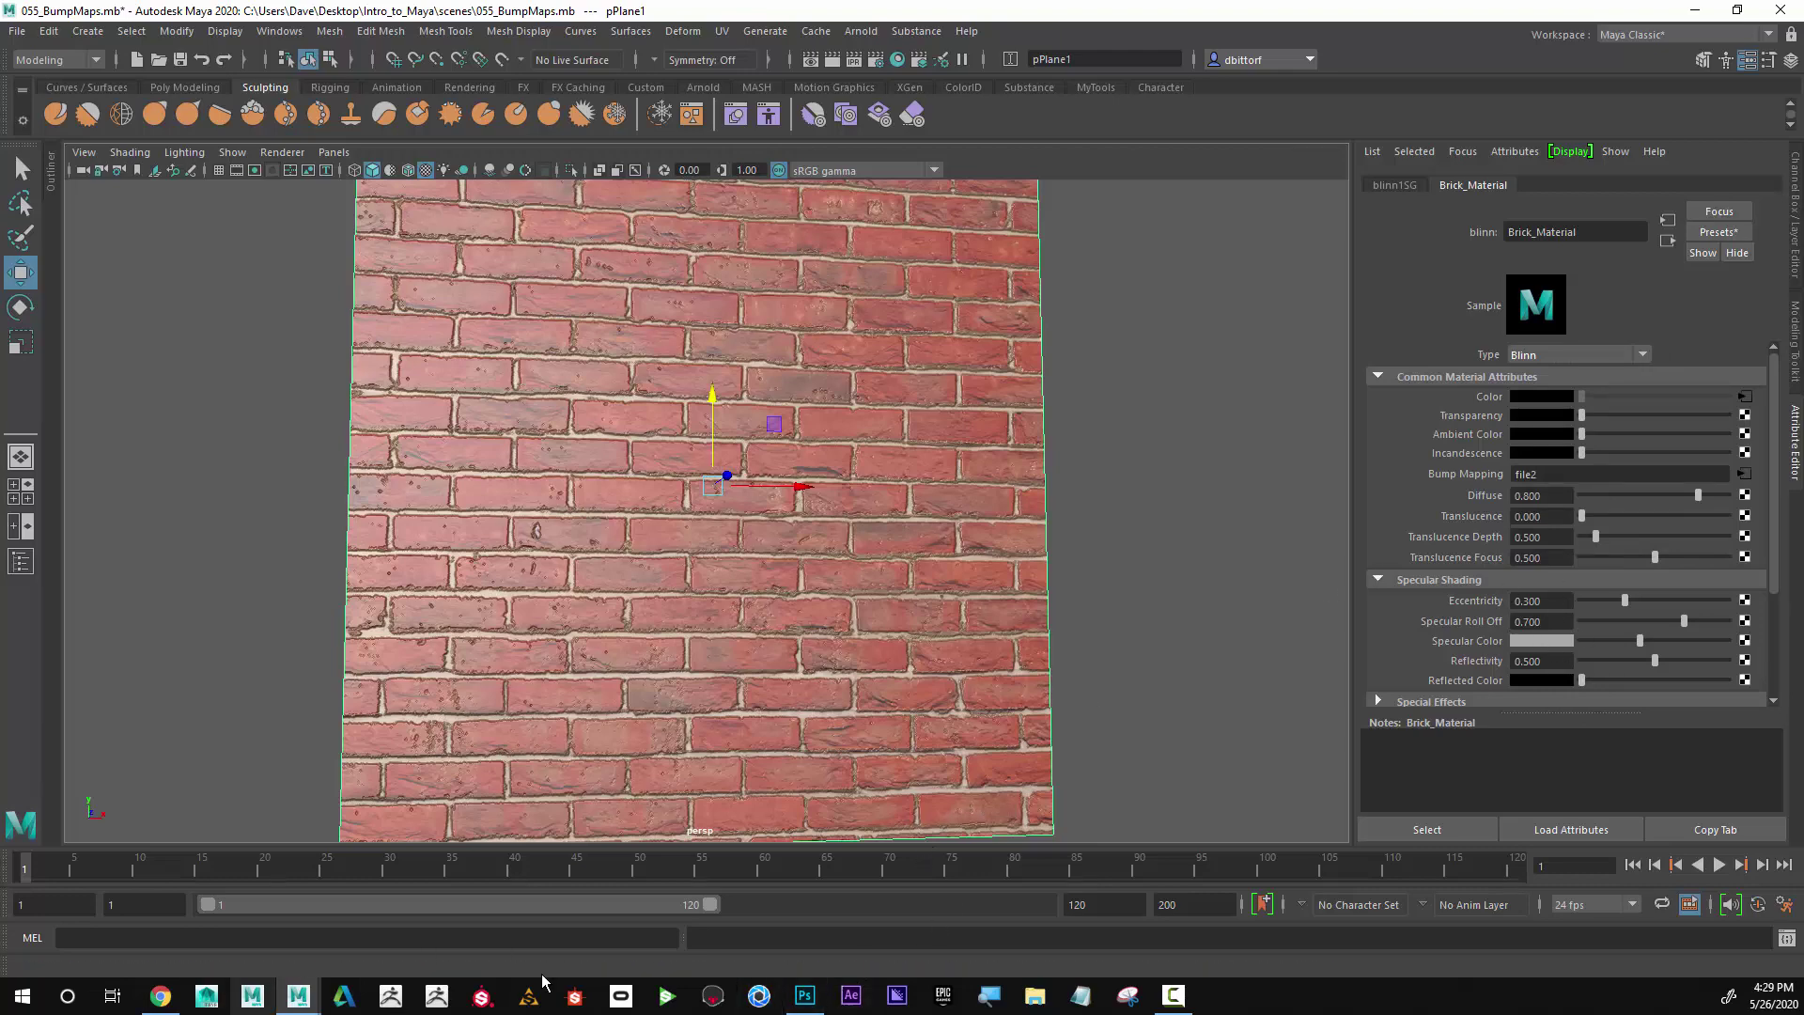
# Step: Switch to Photoshop, load the Graffiti layer's shape as a selection and add a new layer above it
pyautogui.moveTo(804, 995)
pyautogui.click(836, 879)
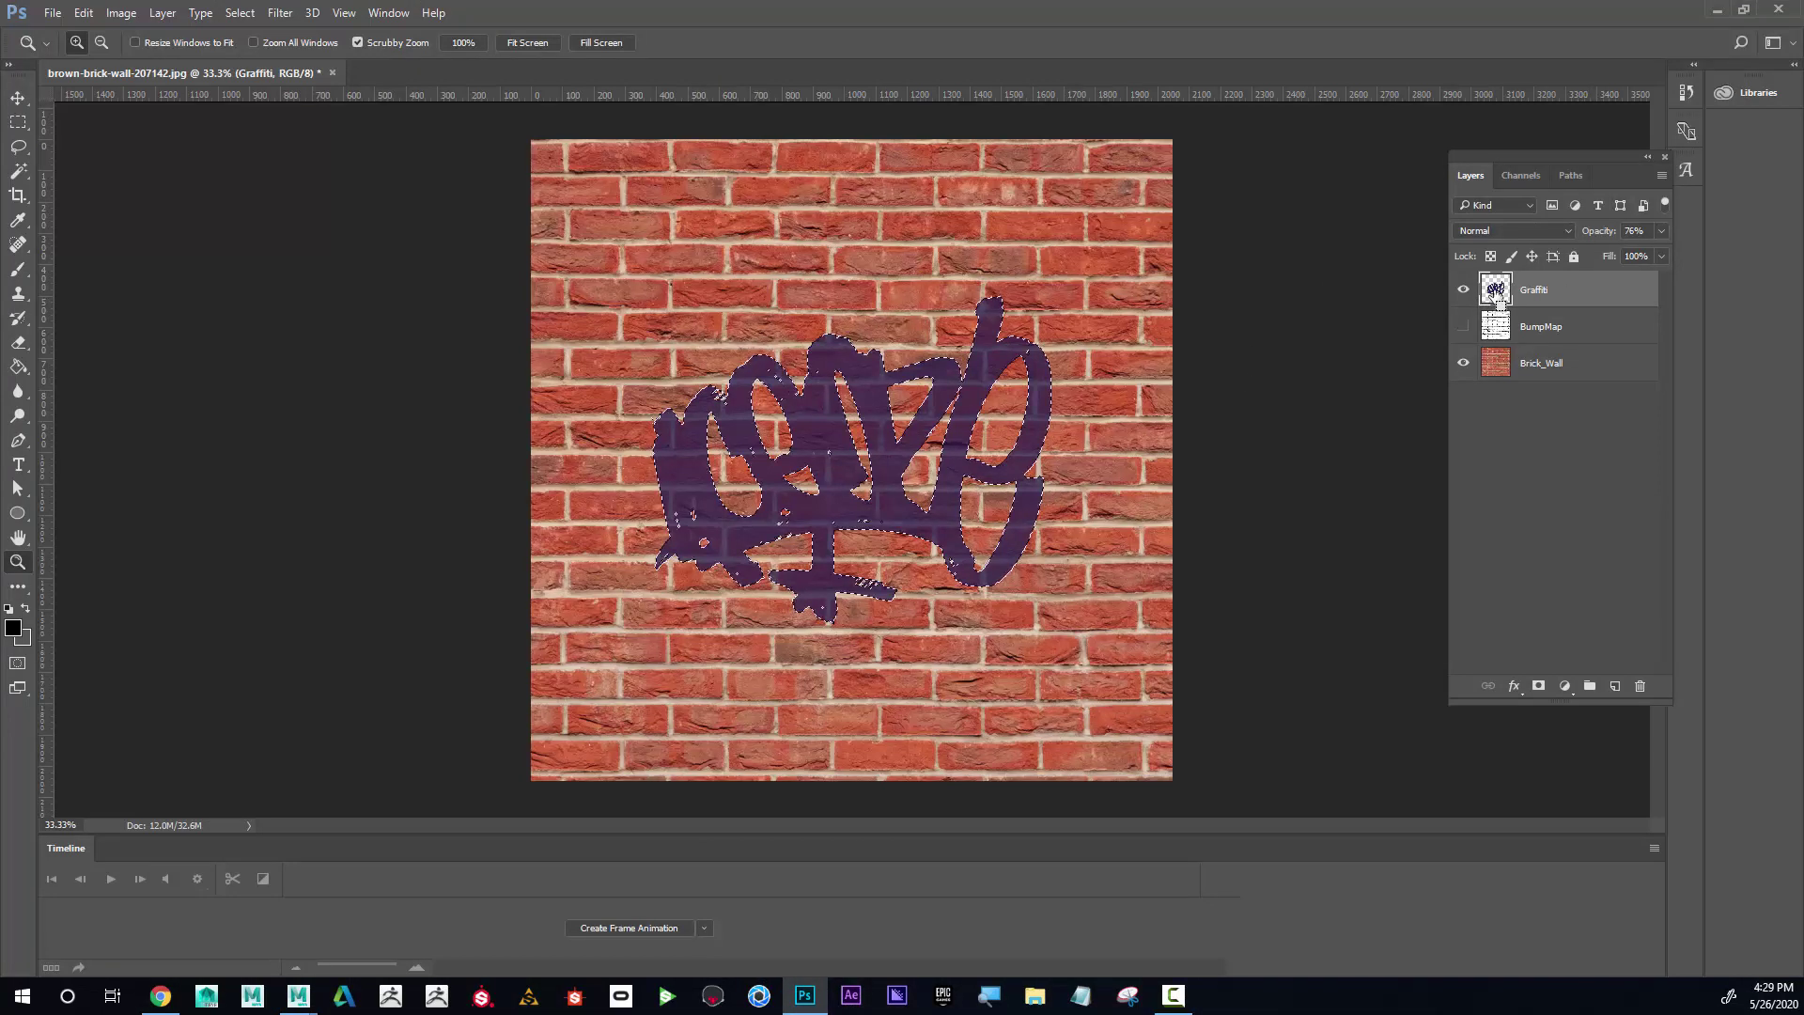
pyautogui.keyDown('ctrl'); pyautogui.click(1499, 299); pyautogui.keyUp('ctrl')
pyautogui.click(1615, 686)
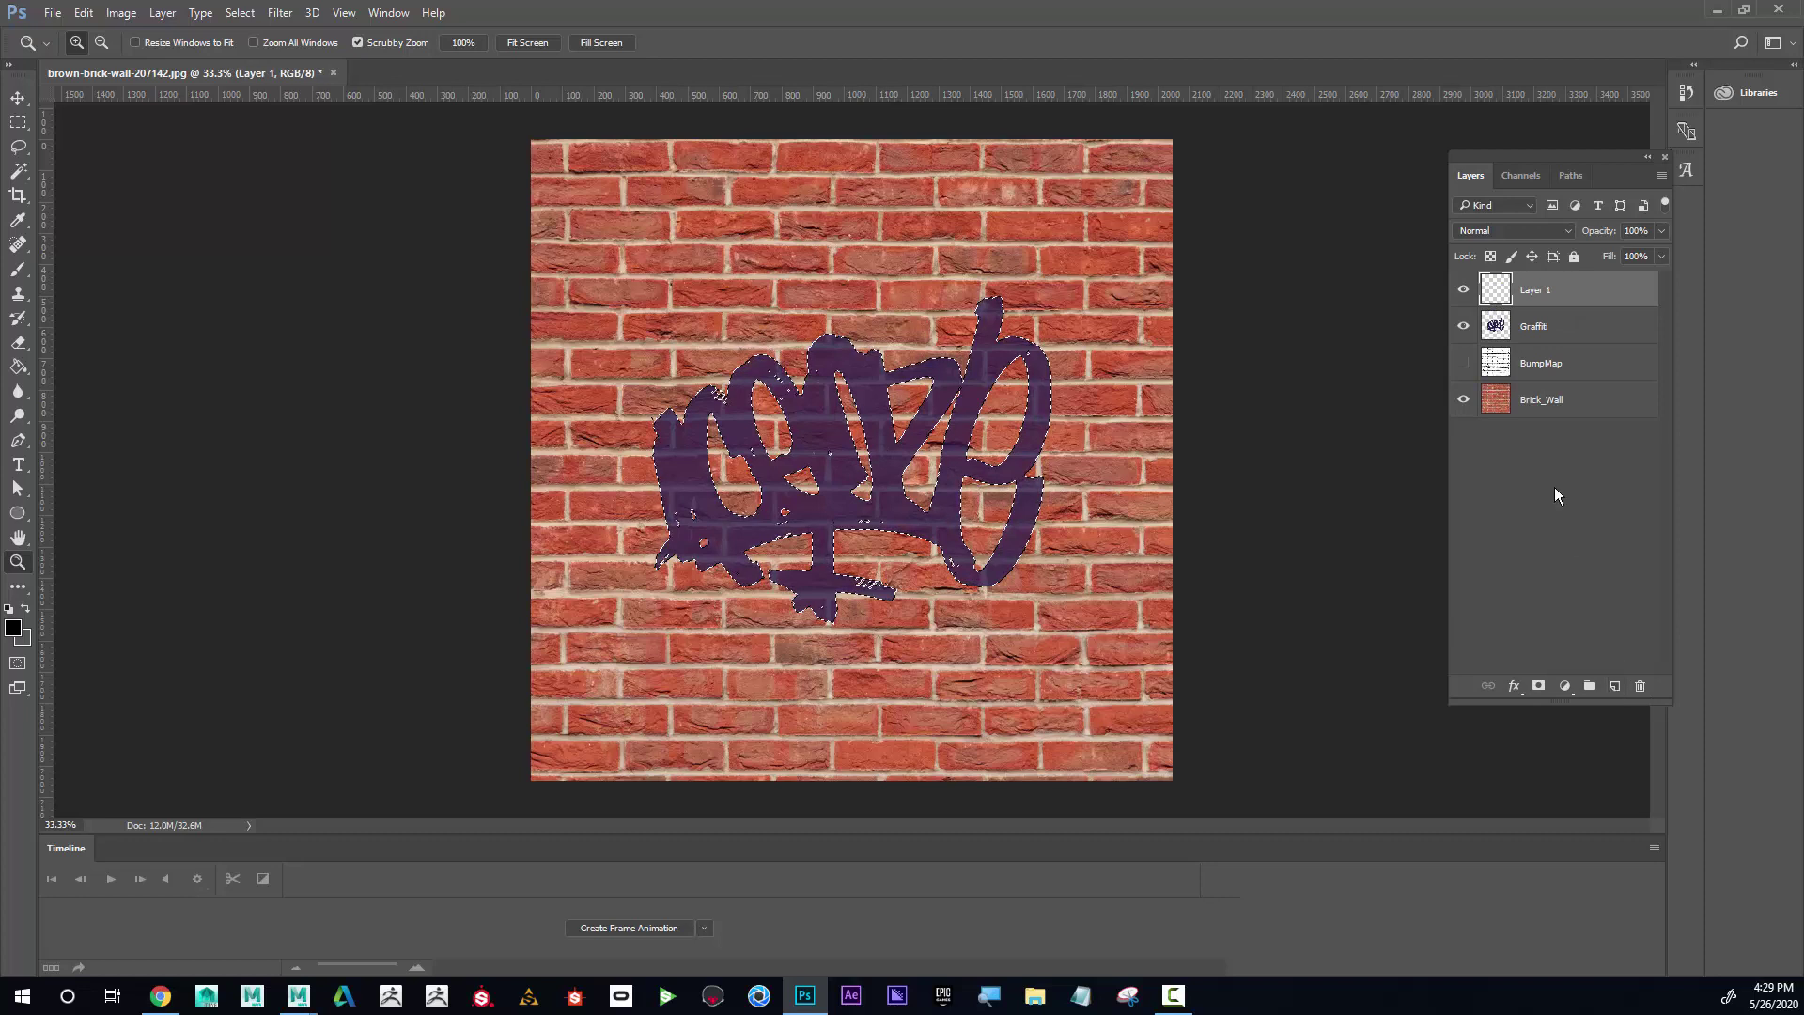
# Step: Fill the graffiti-shaped selection with white on the new layer using the Paint Bucket
pyautogui.click(18, 367)
pyautogui.click(7, 611)
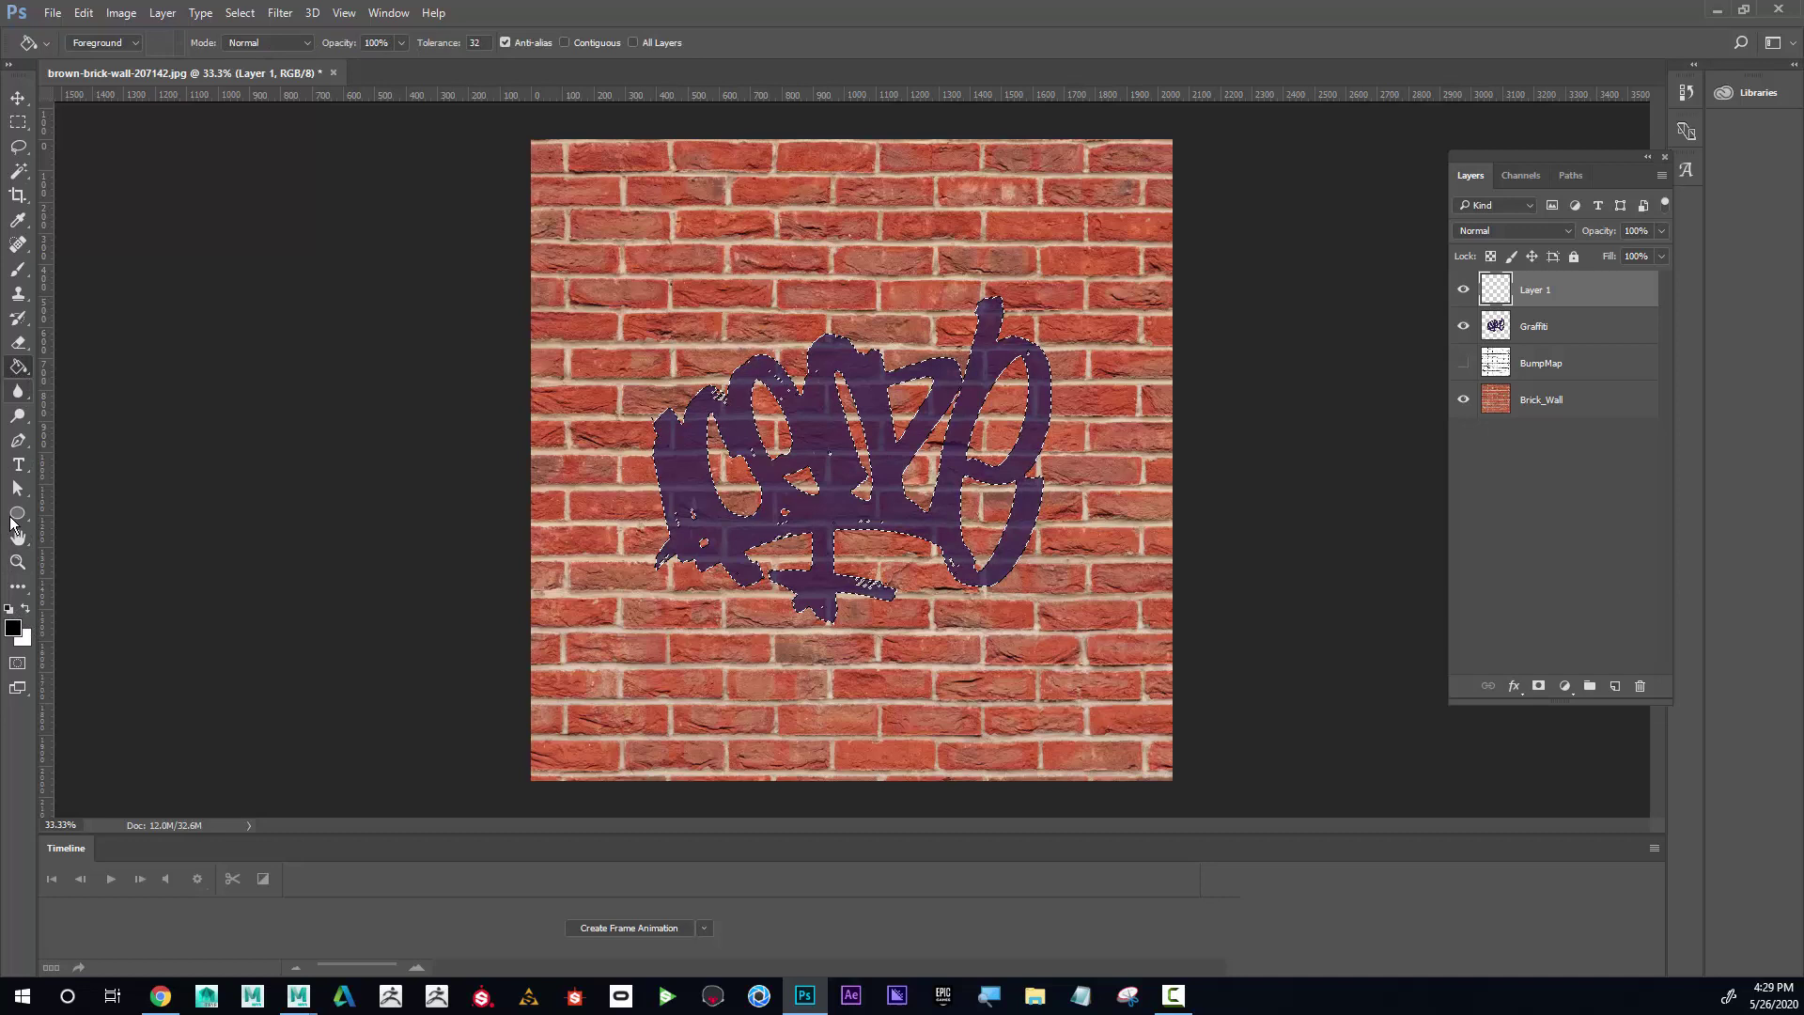
pyautogui.click(26, 610)
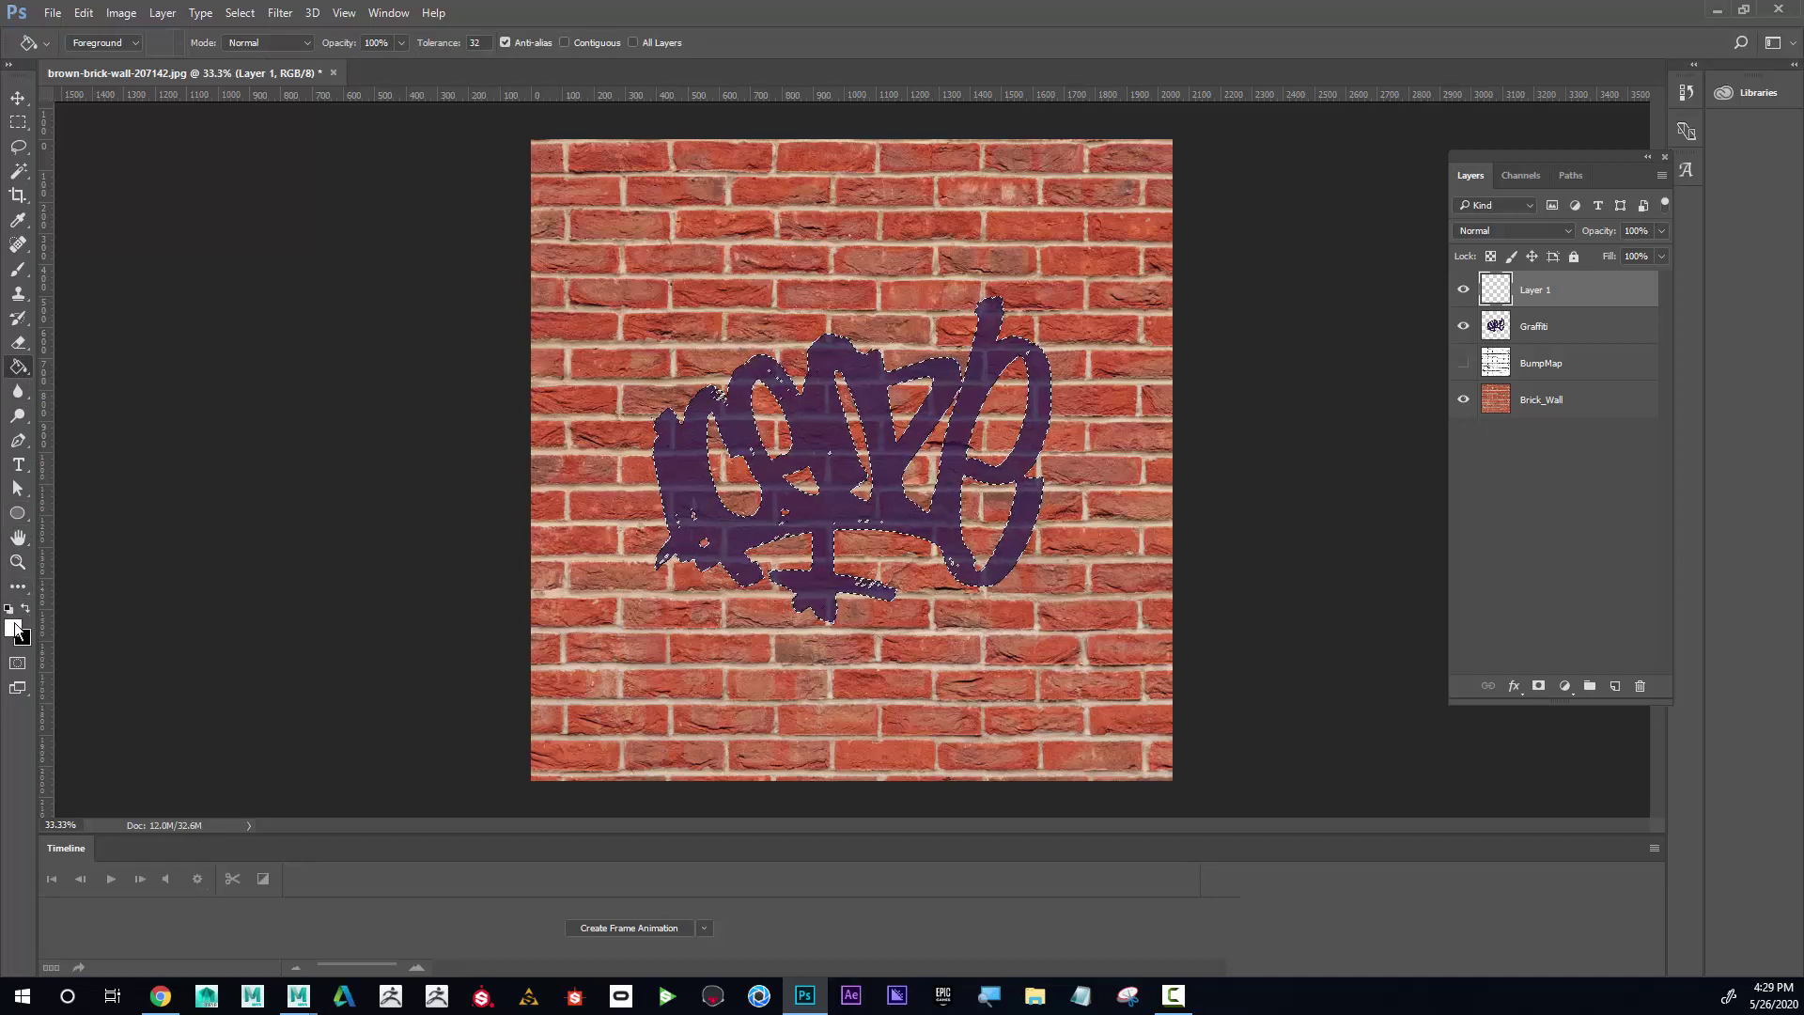
pyautogui.click(809, 423)
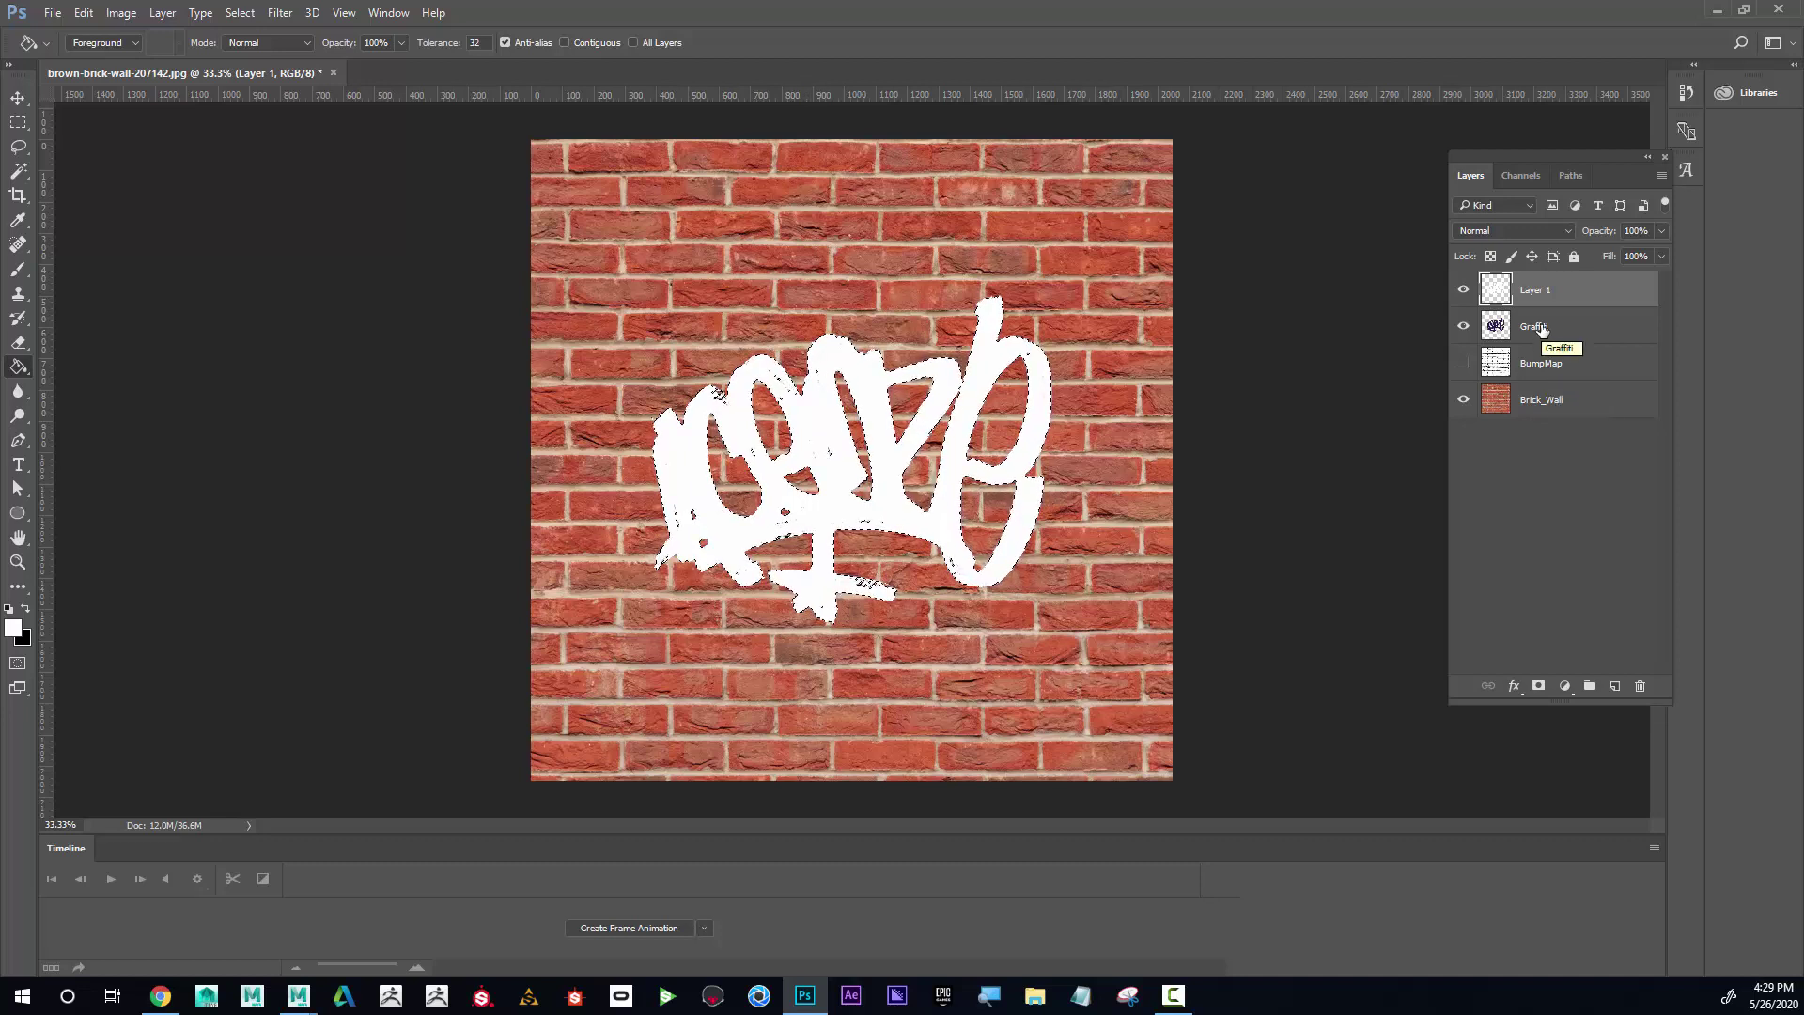
# Step: Invert the selection, fill the area around the graffiti with black on the same layer, and deselect
pyautogui.click(240, 14)
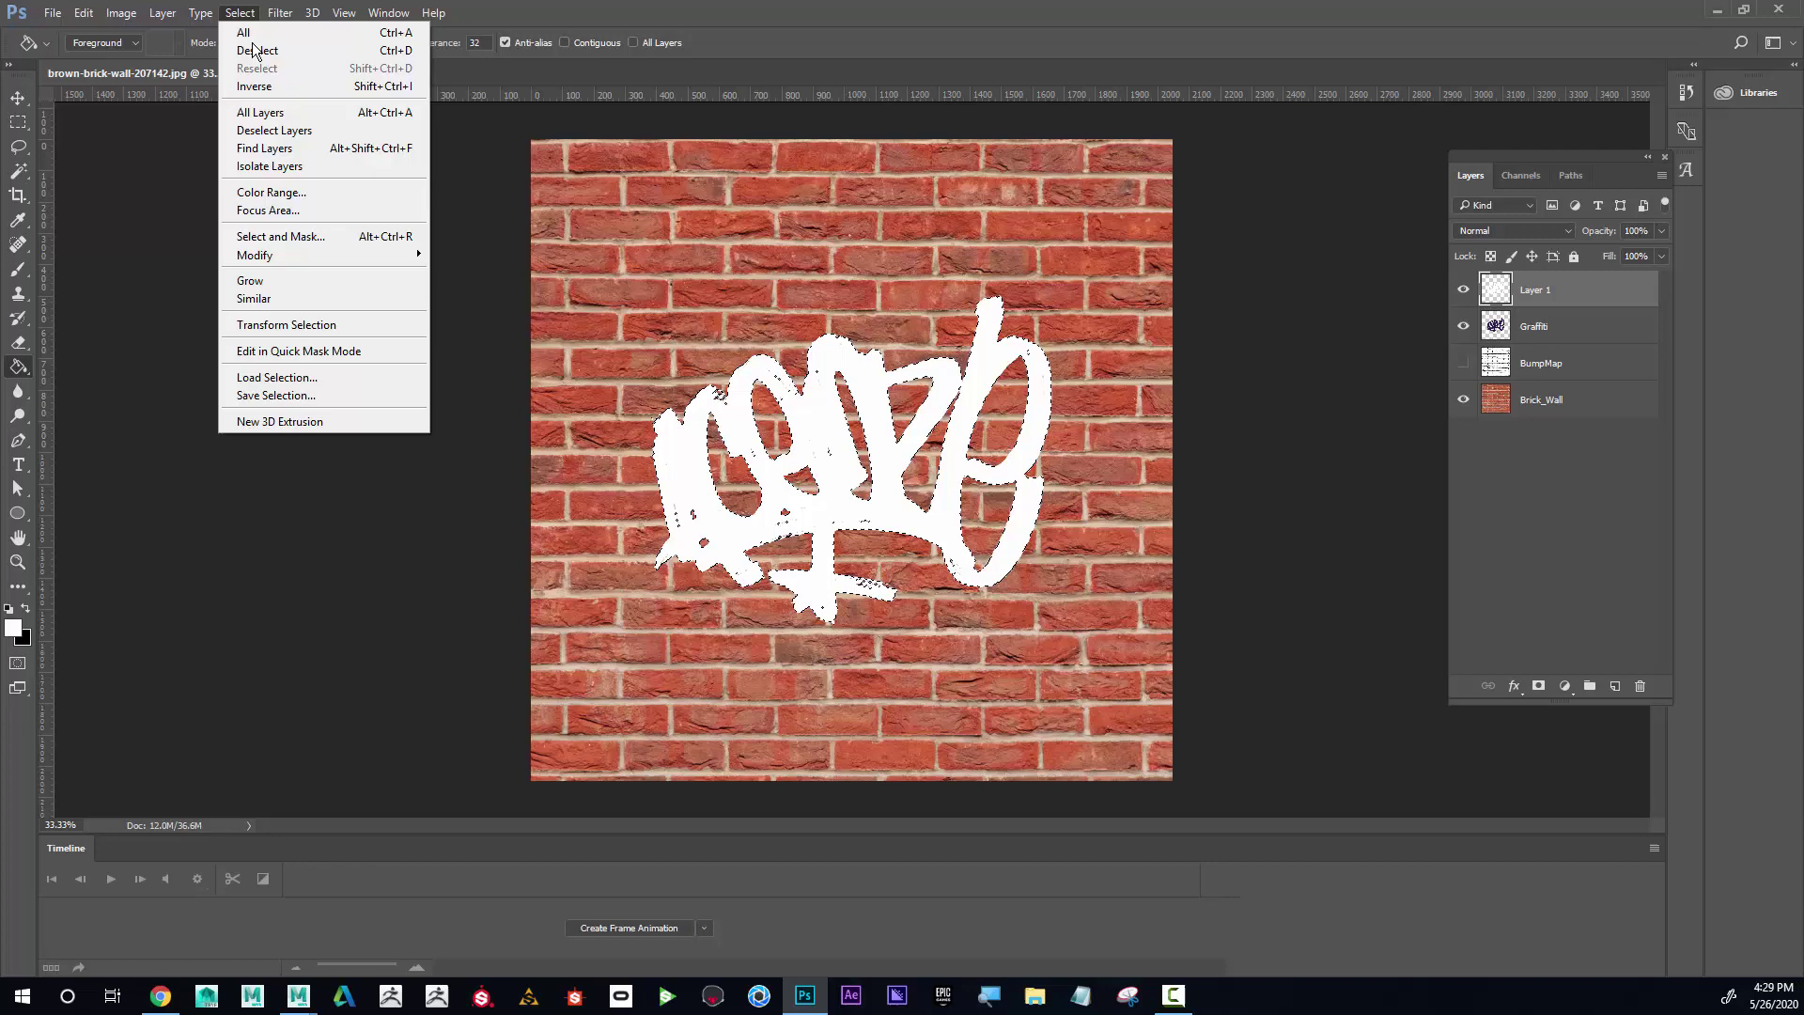
pyautogui.click(263, 82)
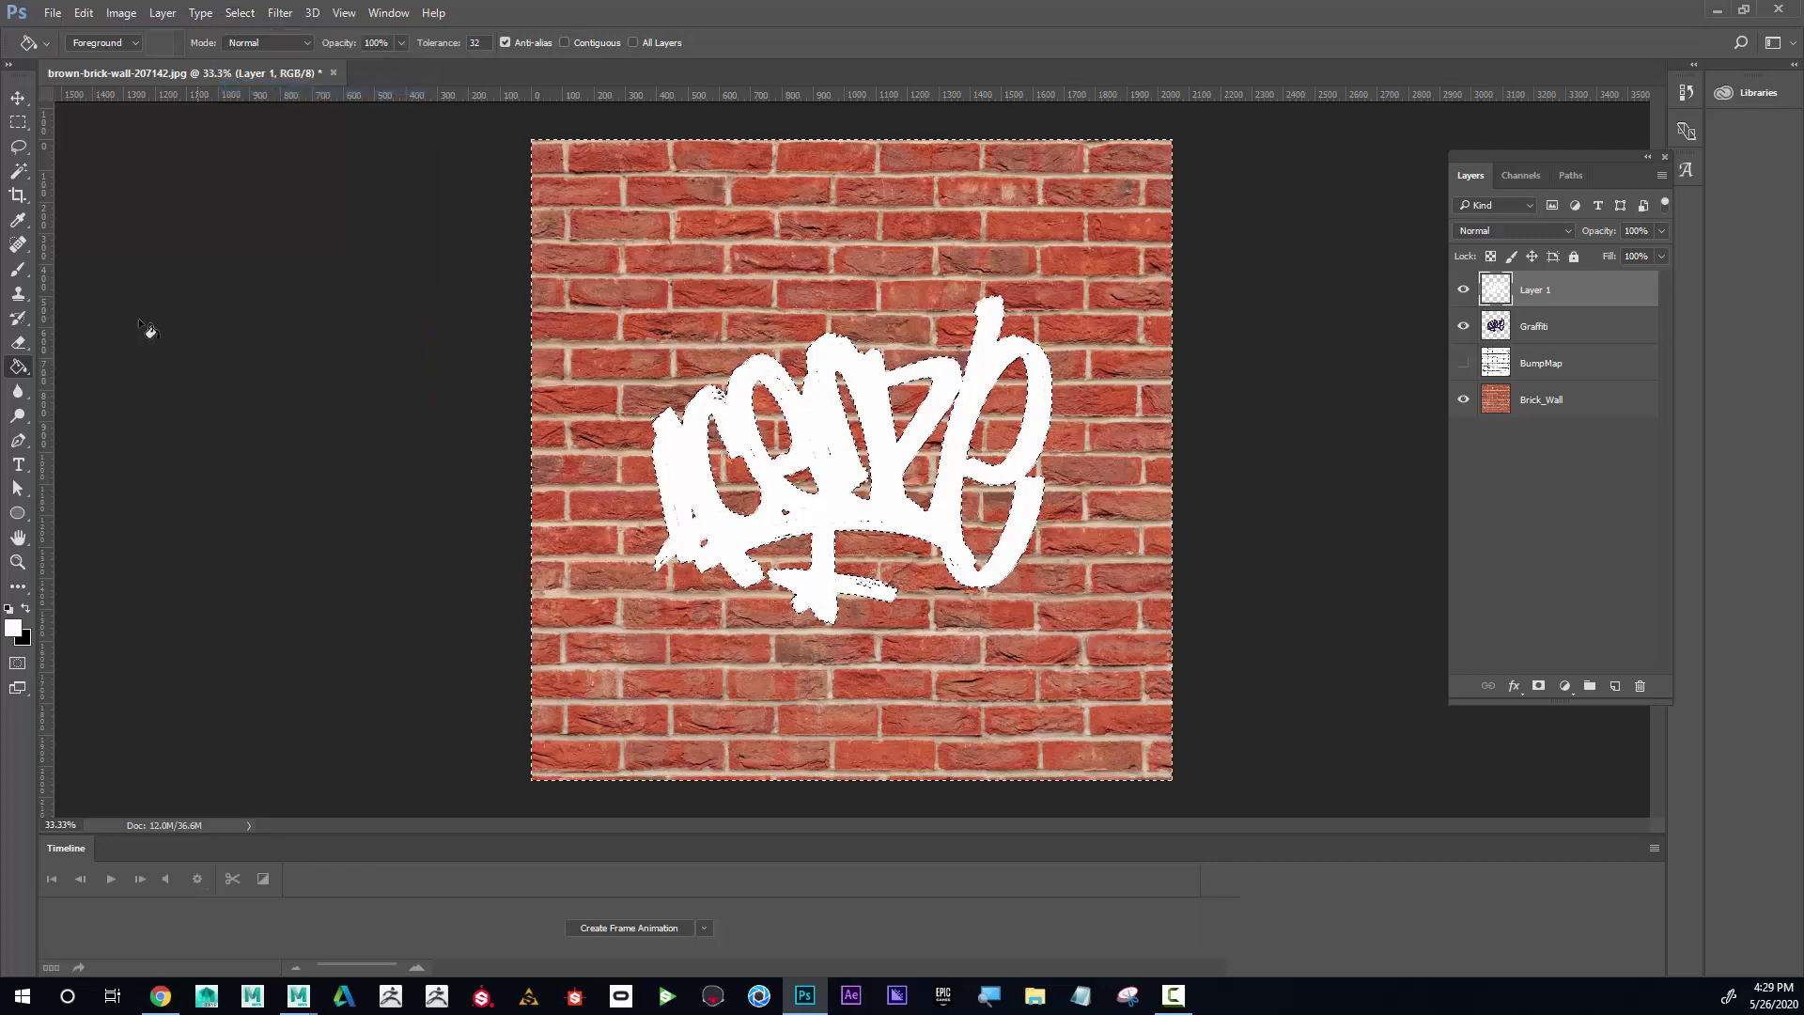
pyautogui.click(26, 609)
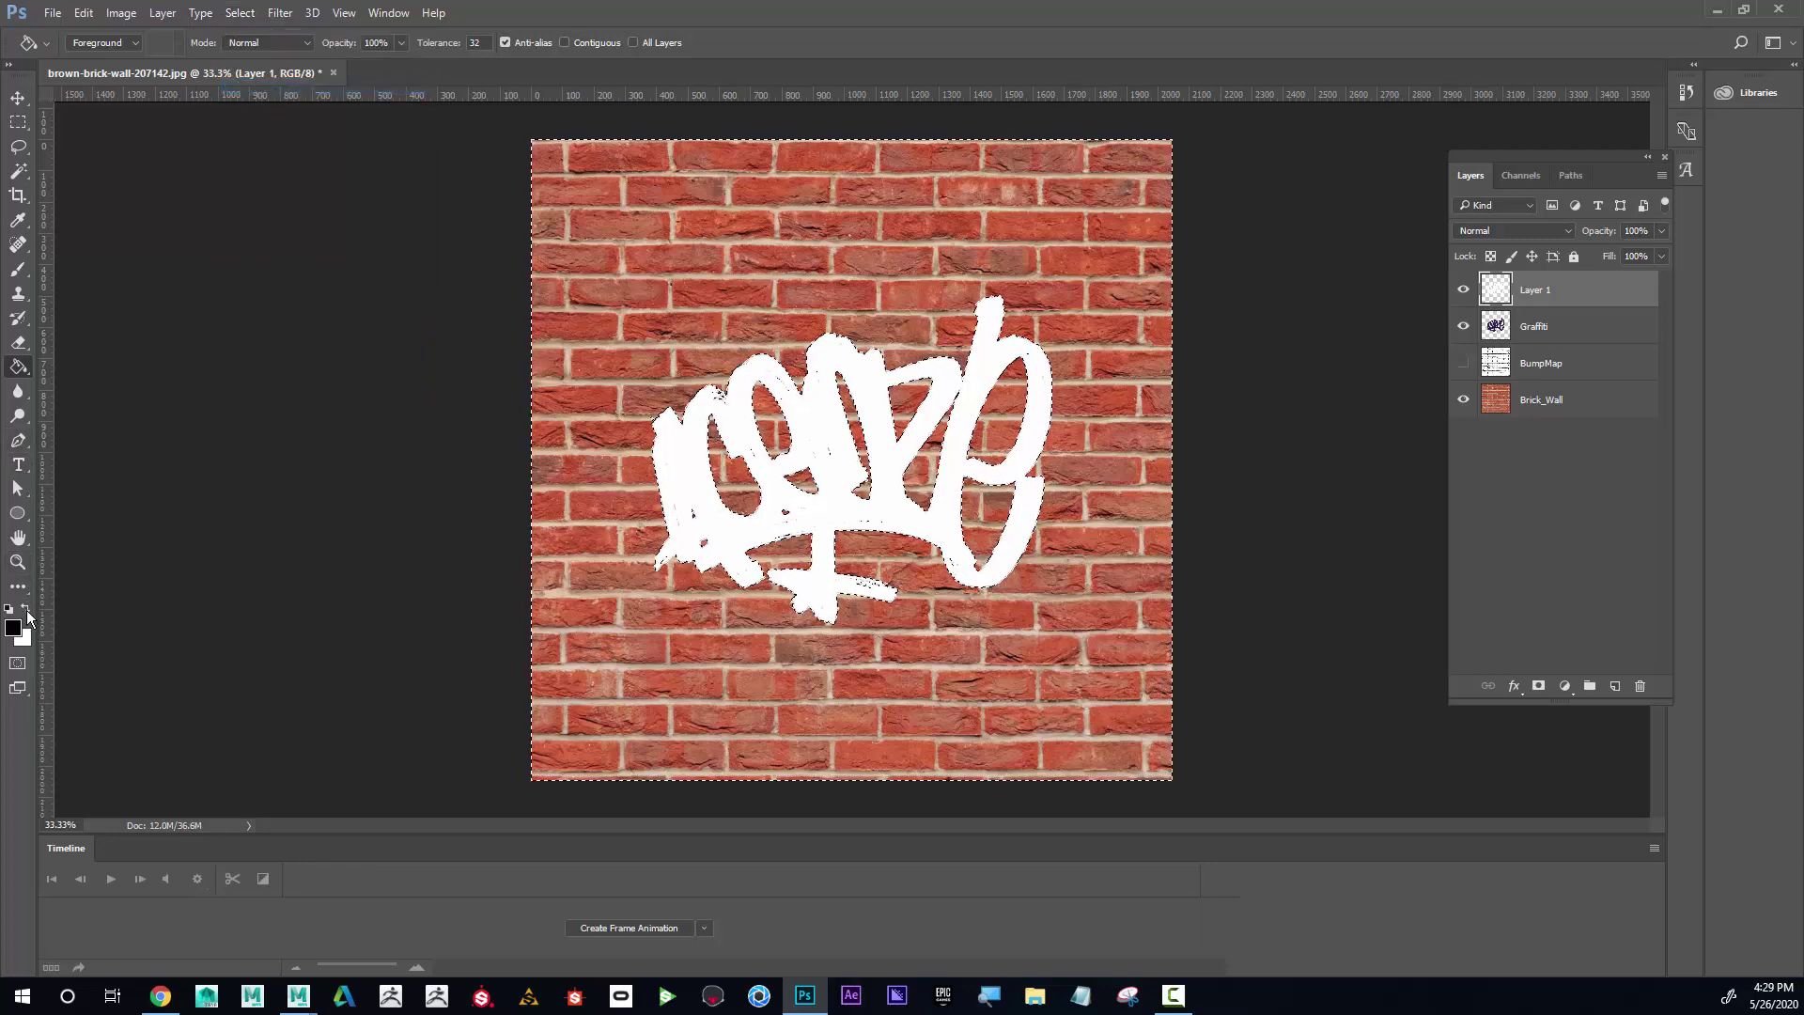
pyautogui.click(589, 428)
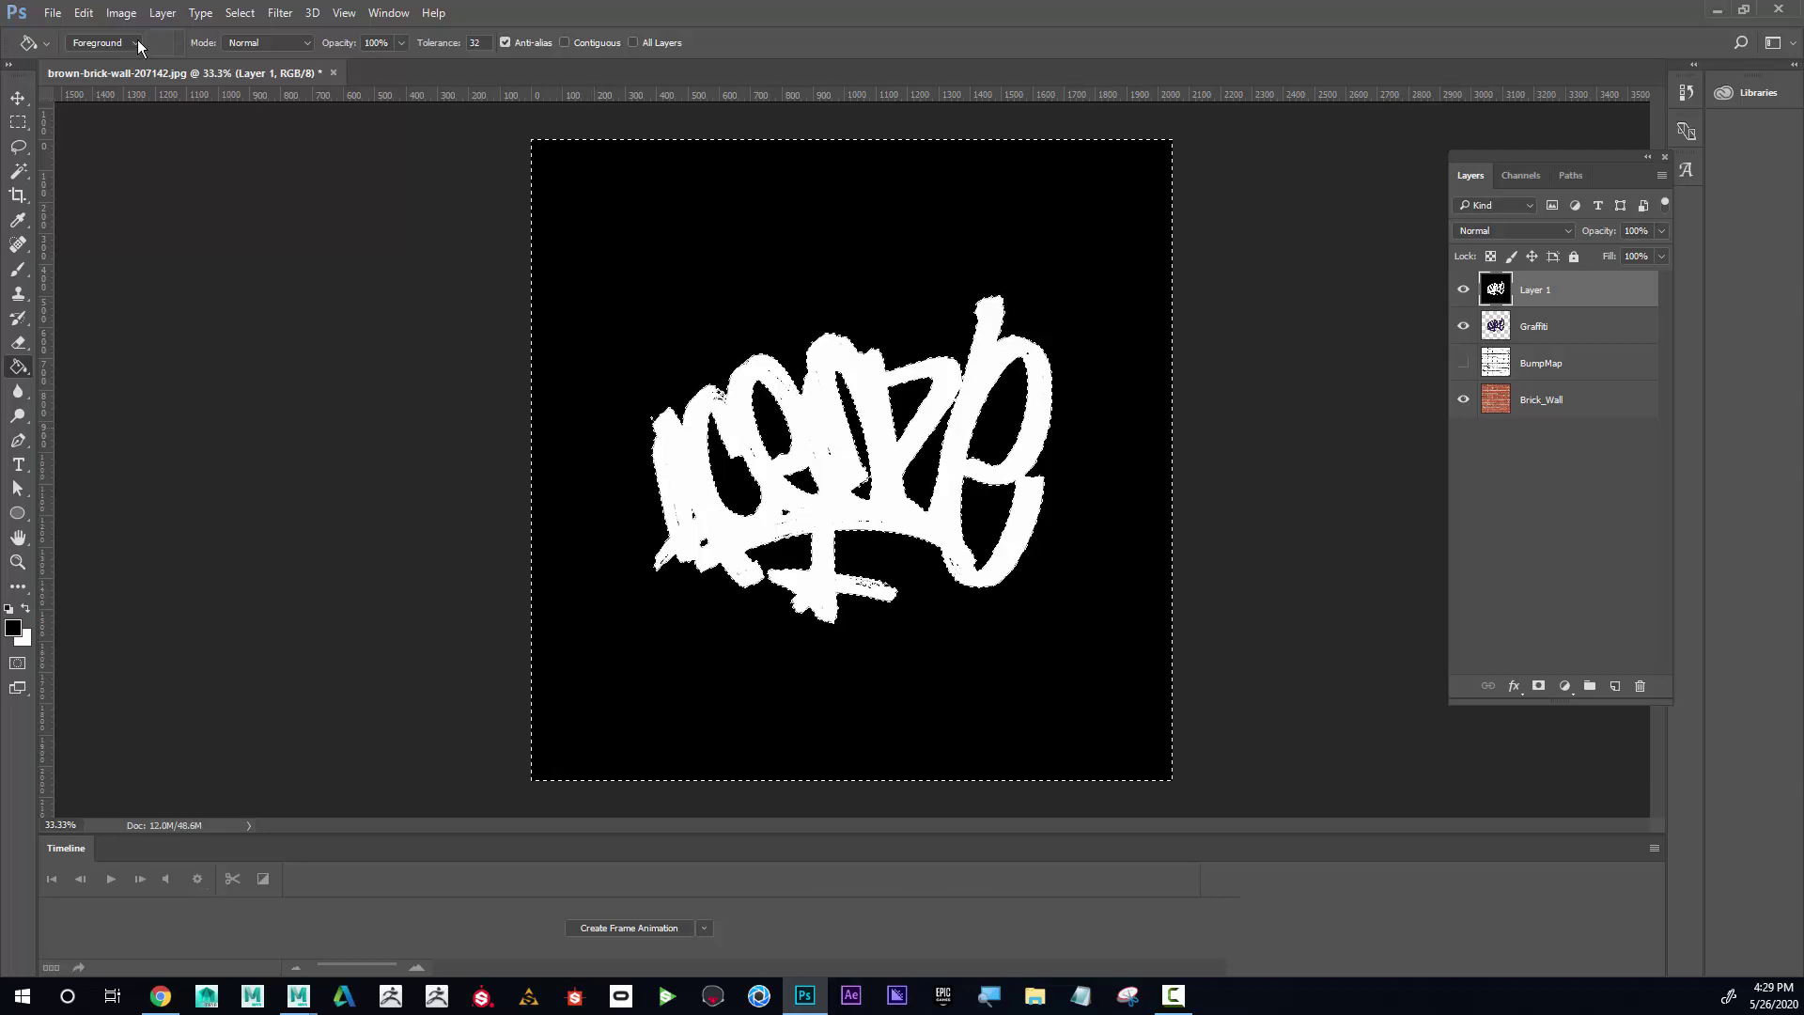
pyautogui.click(240, 13)
pyautogui.click(261, 50)
# Step: Move the black-and-white layer below Graffiti, hide the Graffiti layer, and rename the moved layer Specular
pyautogui.moveTo(1581, 314); pyautogui.dragTo(1562, 337)
pyautogui.click(1463, 290)
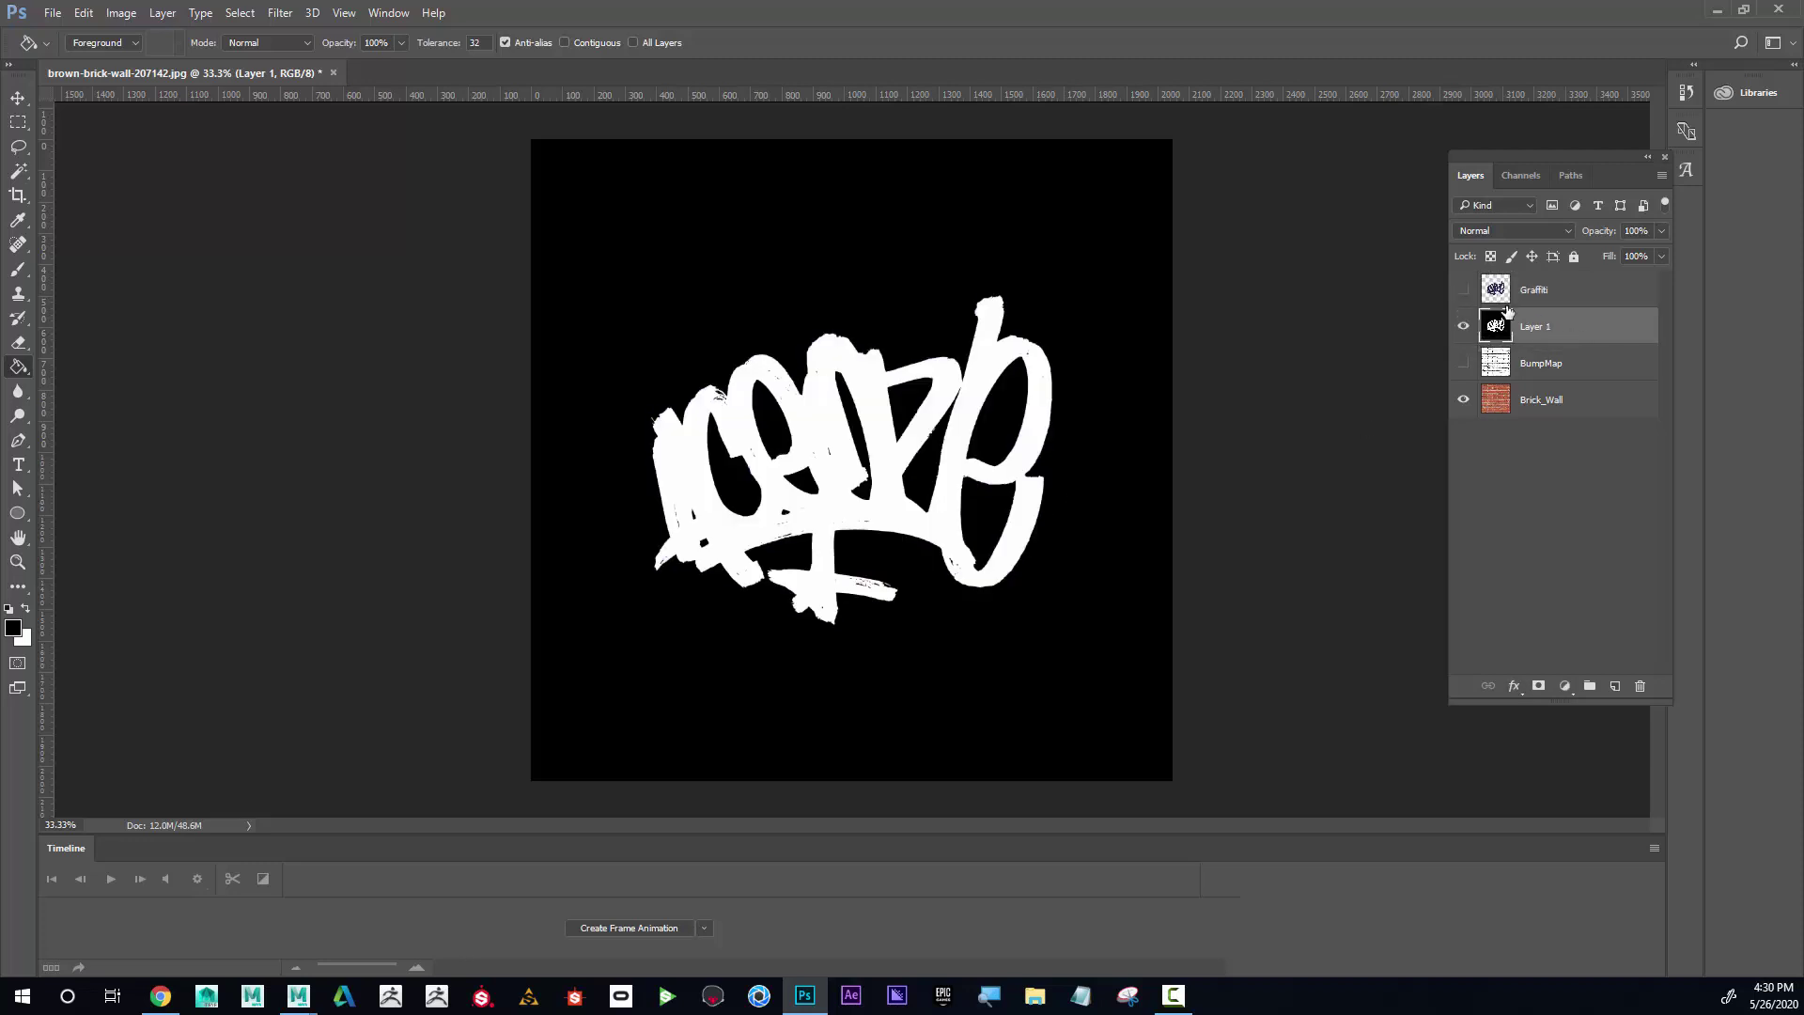
pyautogui.doubleClick(1536, 327)
pyautogui.write('Specular')
pyautogui.press('Return')
# Step: Start saving the specular image under a new name, choosing the Desktop Intro_to_Maya/sourceimages folder and the JPEG format
pyautogui.click(54, 13)
pyautogui.click(110, 217)
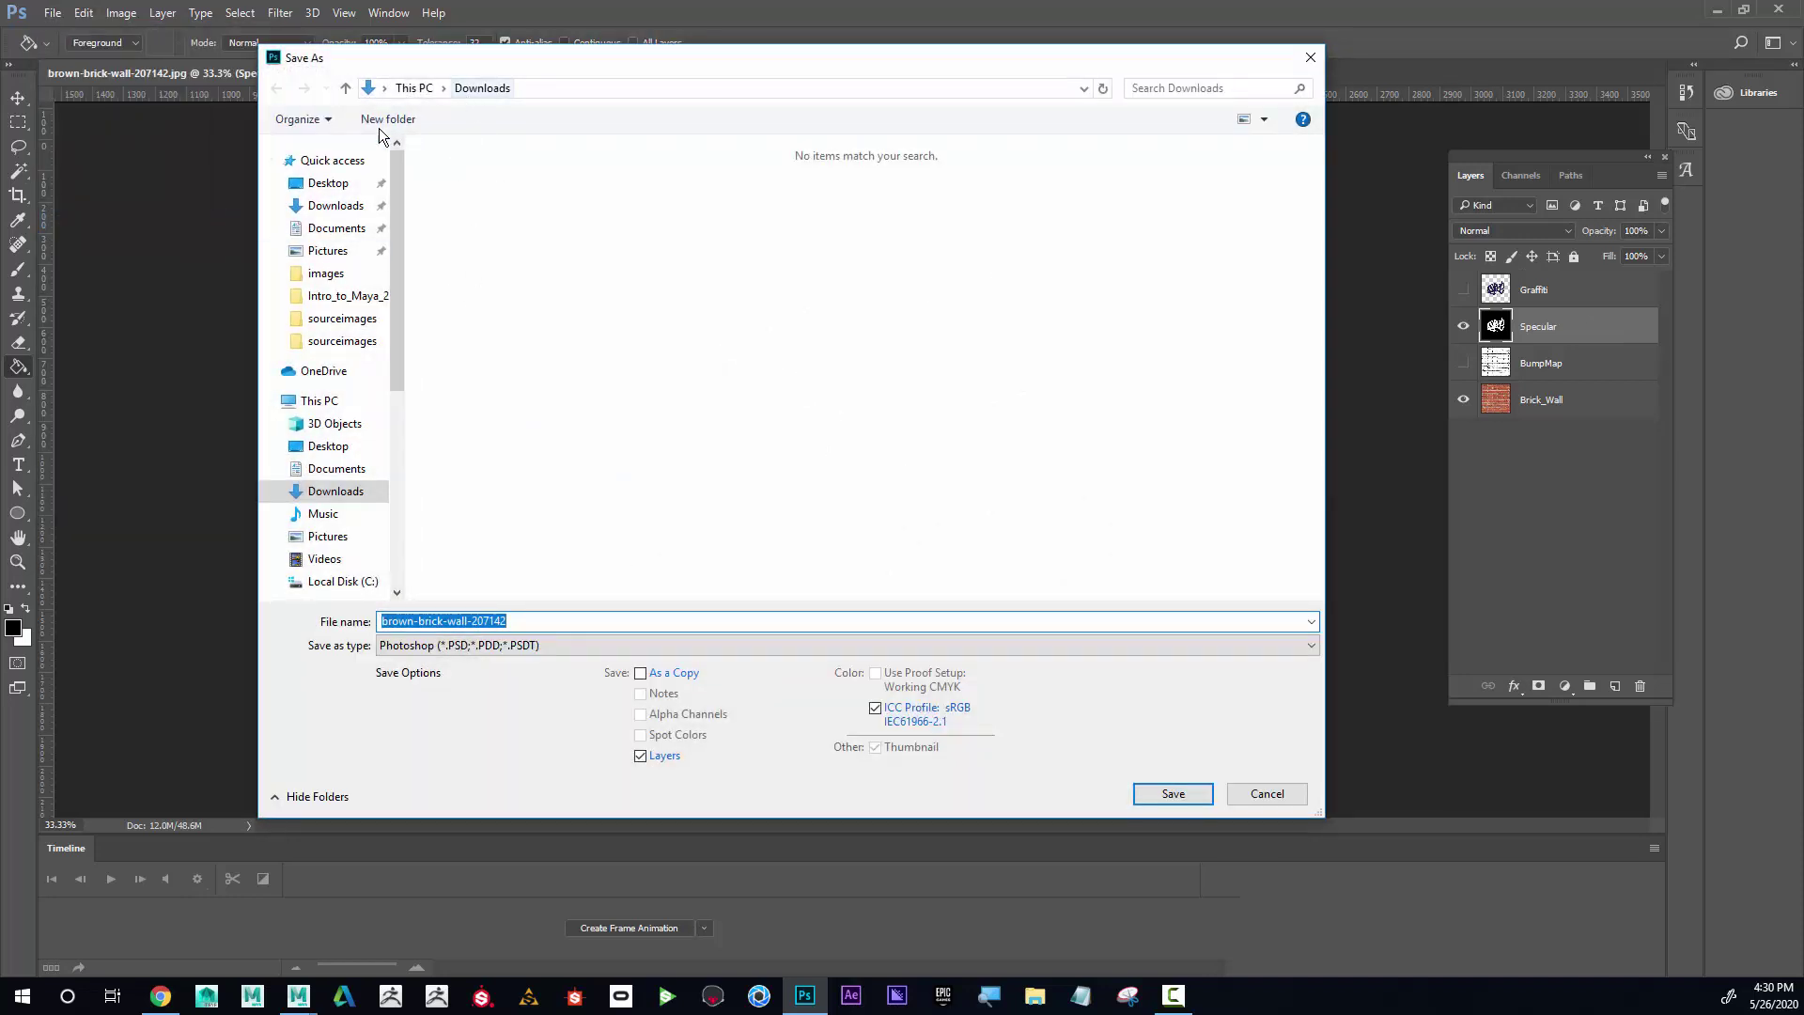
pyautogui.click(331, 183)
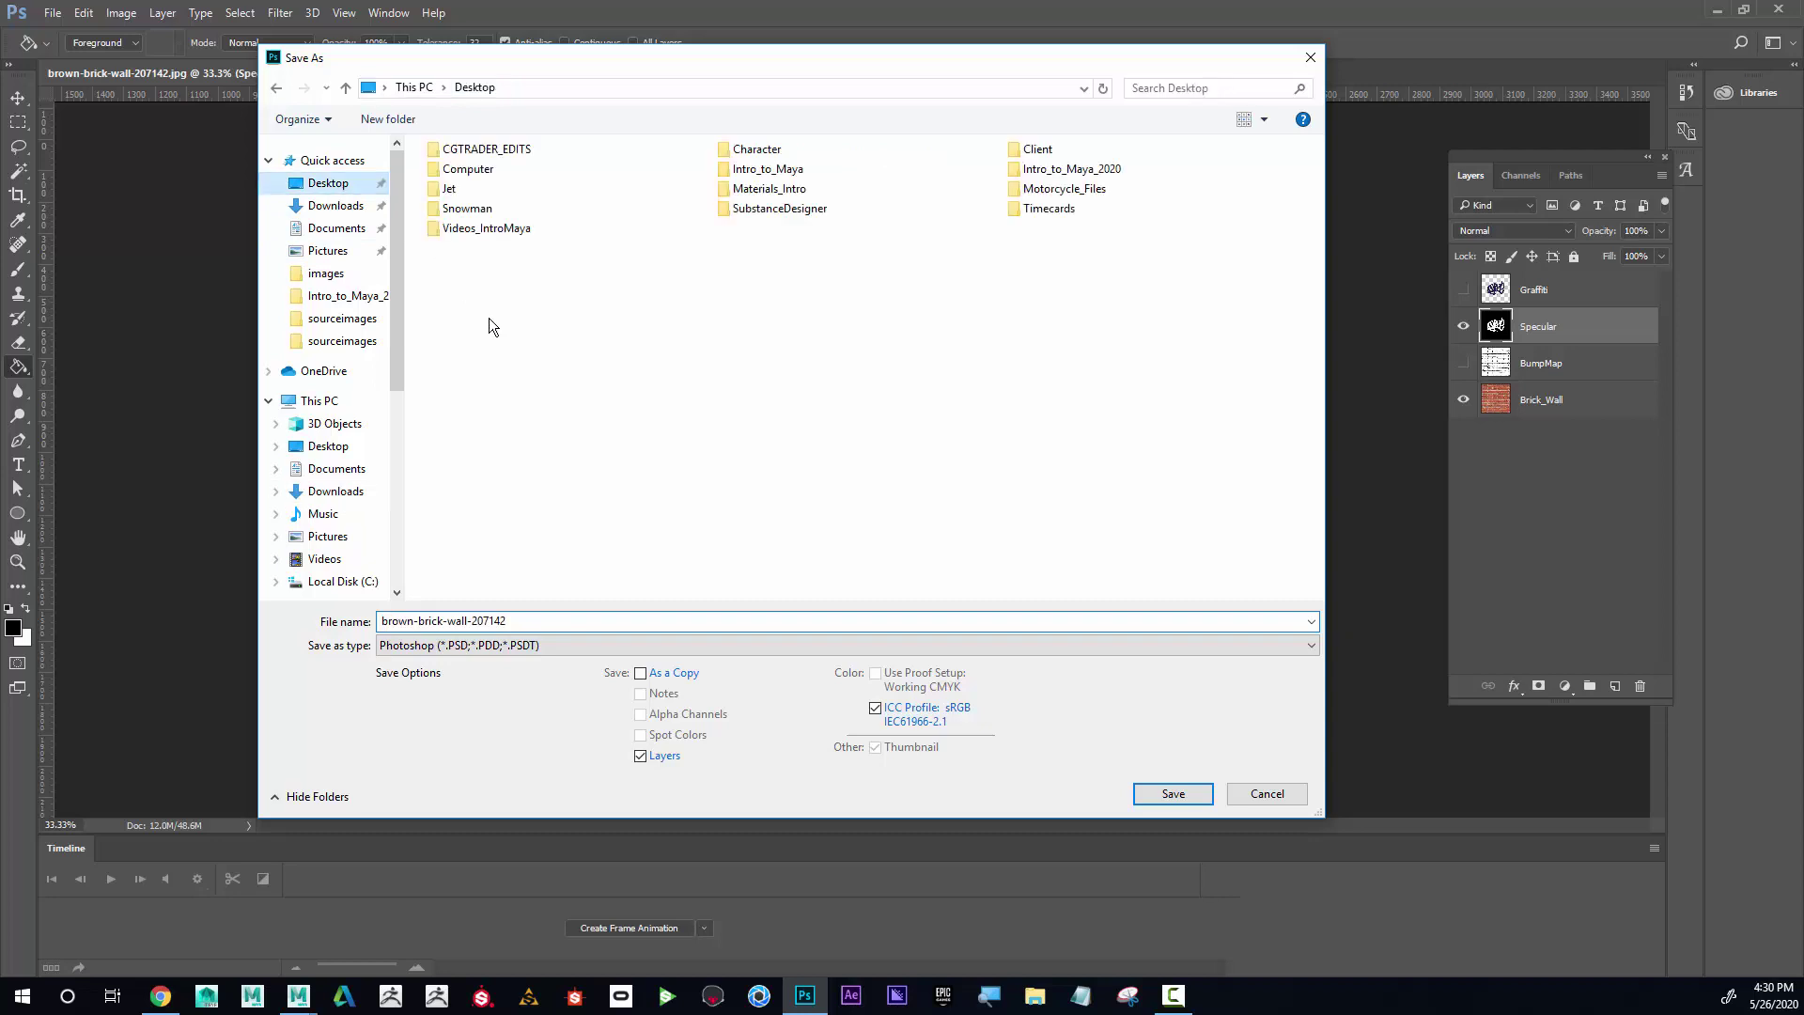
pyautogui.doubleClick(769, 169)
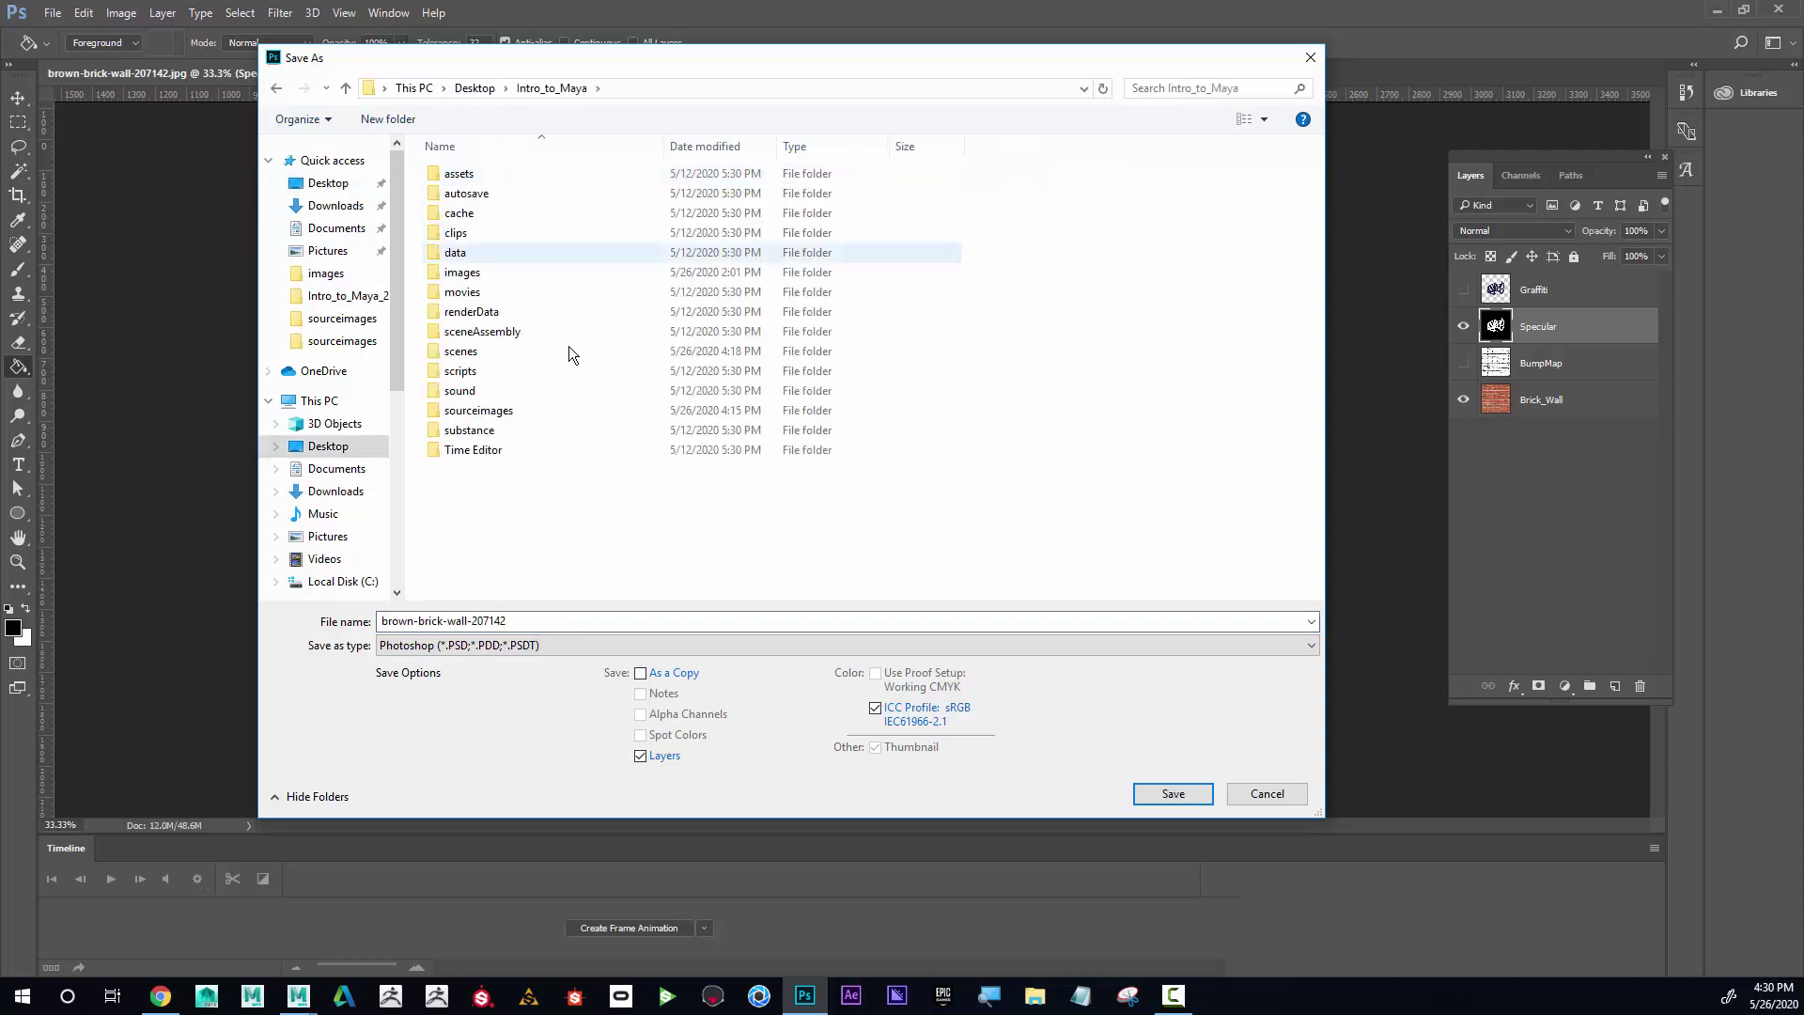
pyautogui.doubleClick(499, 412)
pyautogui.click(543, 645)
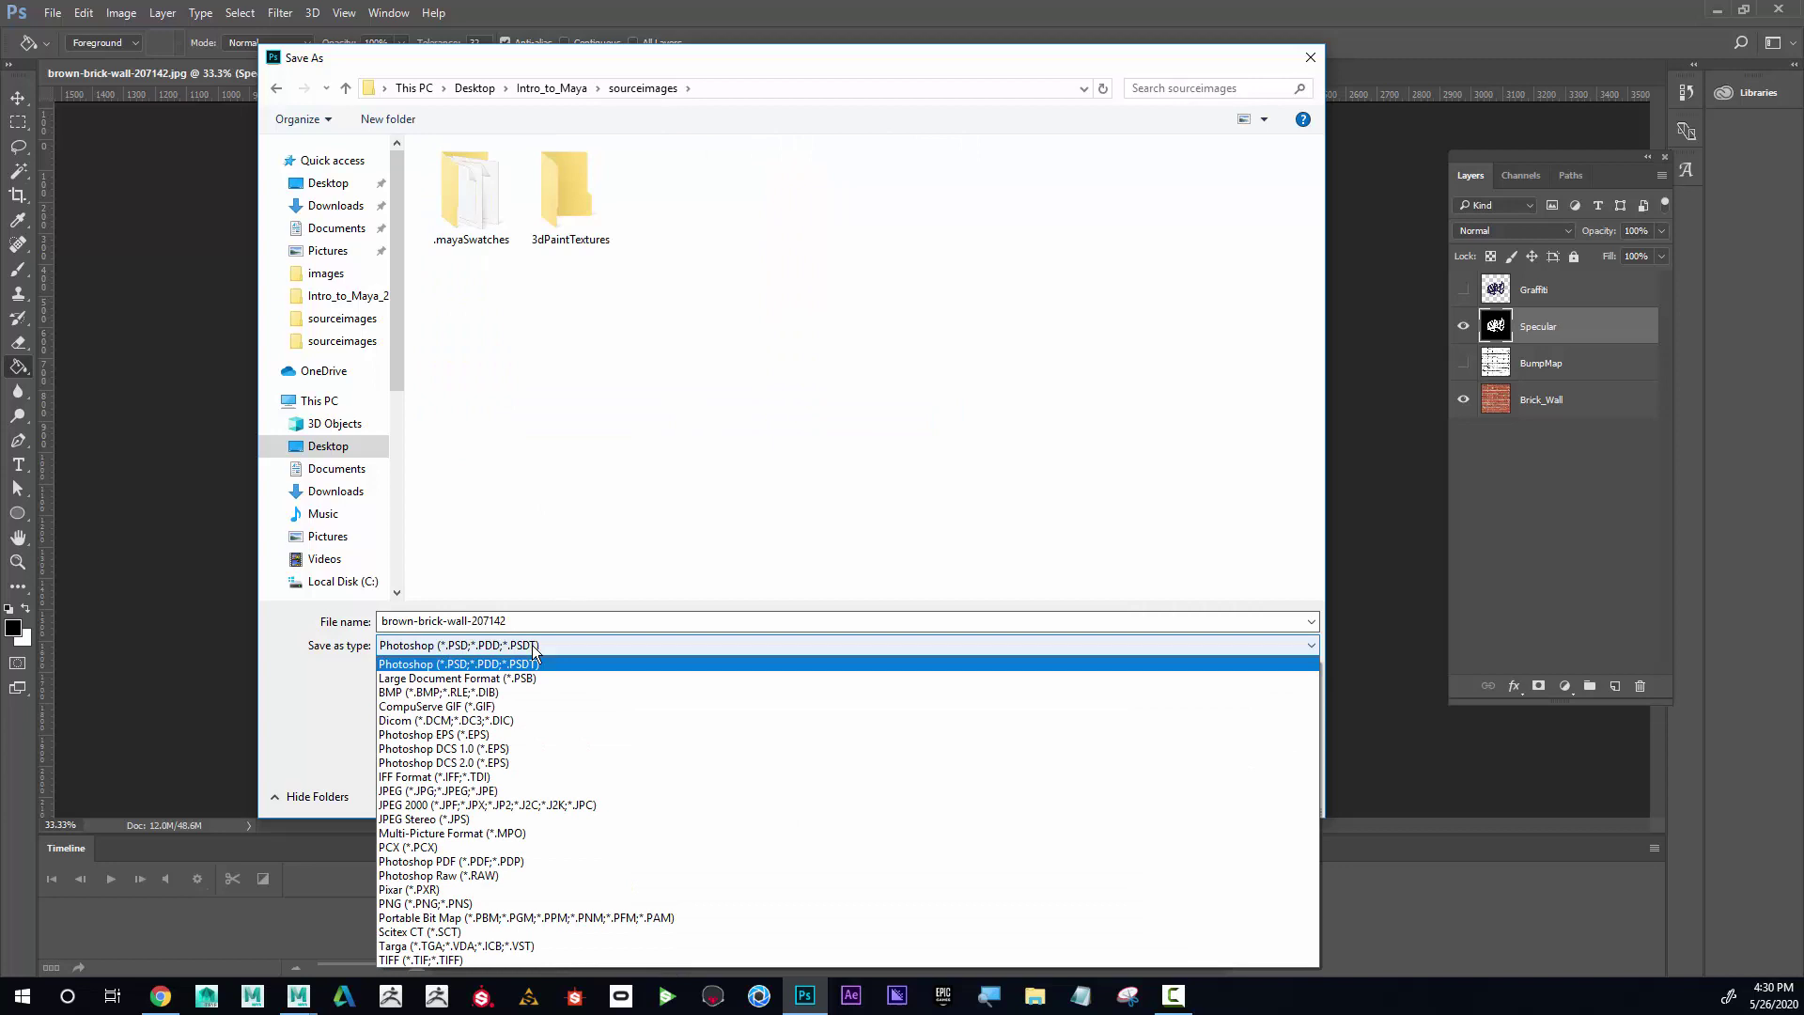
pyautogui.click(487, 790)
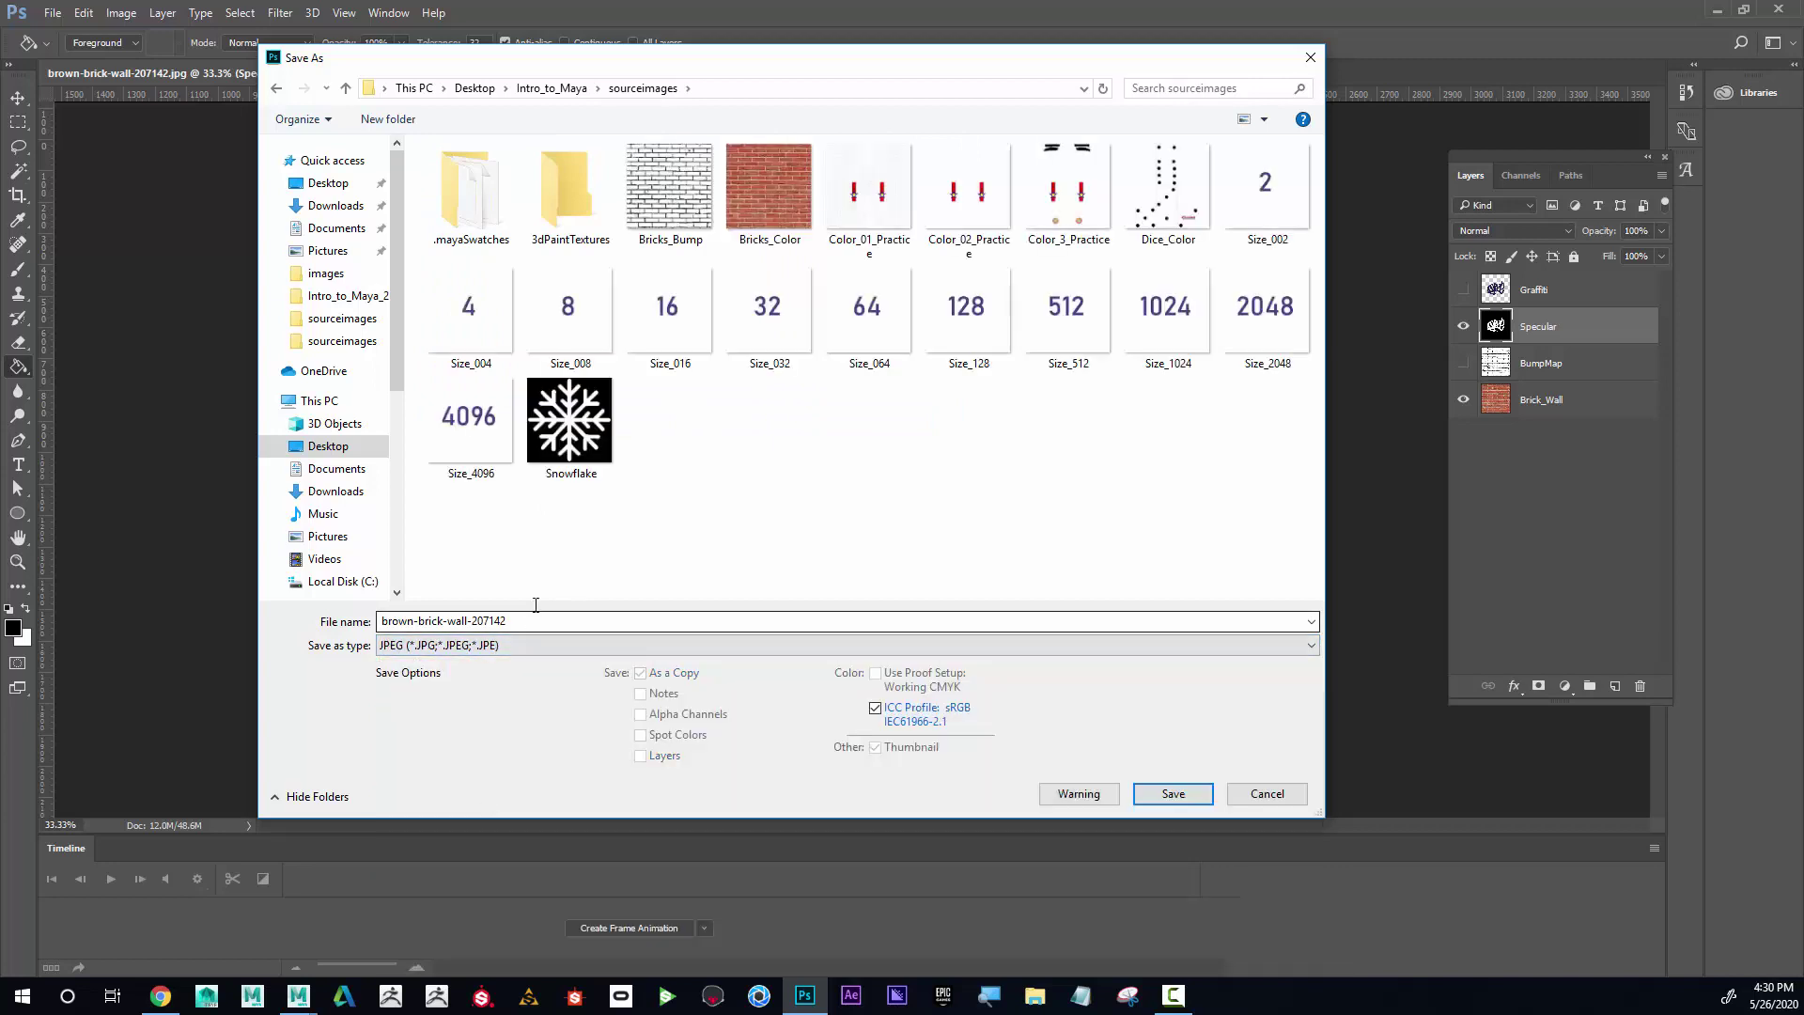
# Step: Name the specular JPEG Bricks_Specular, basing the name on Bricks_Bump, and save it with the default JPEG options
pyautogui.click(675, 224)
pyautogui.doubleClick(455, 623)
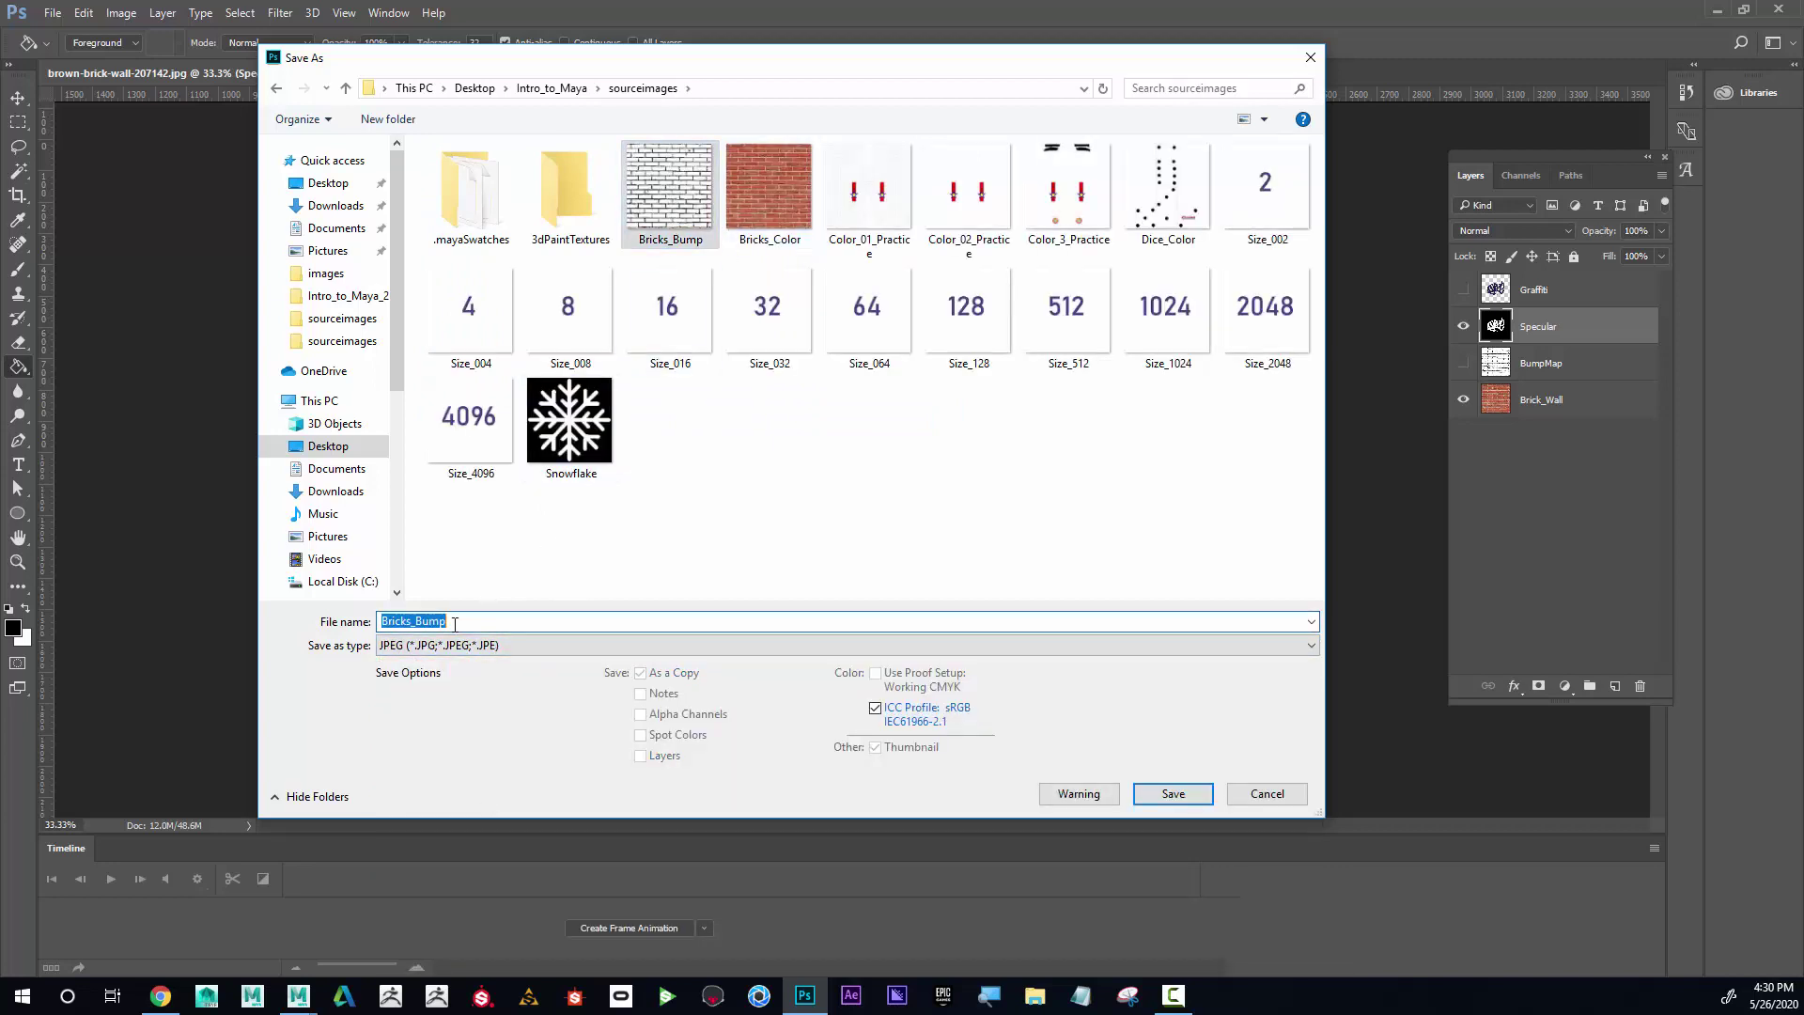
pyautogui.moveTo(455, 623); pyautogui.dragTo(422, 622)
pyautogui.write('Specular')
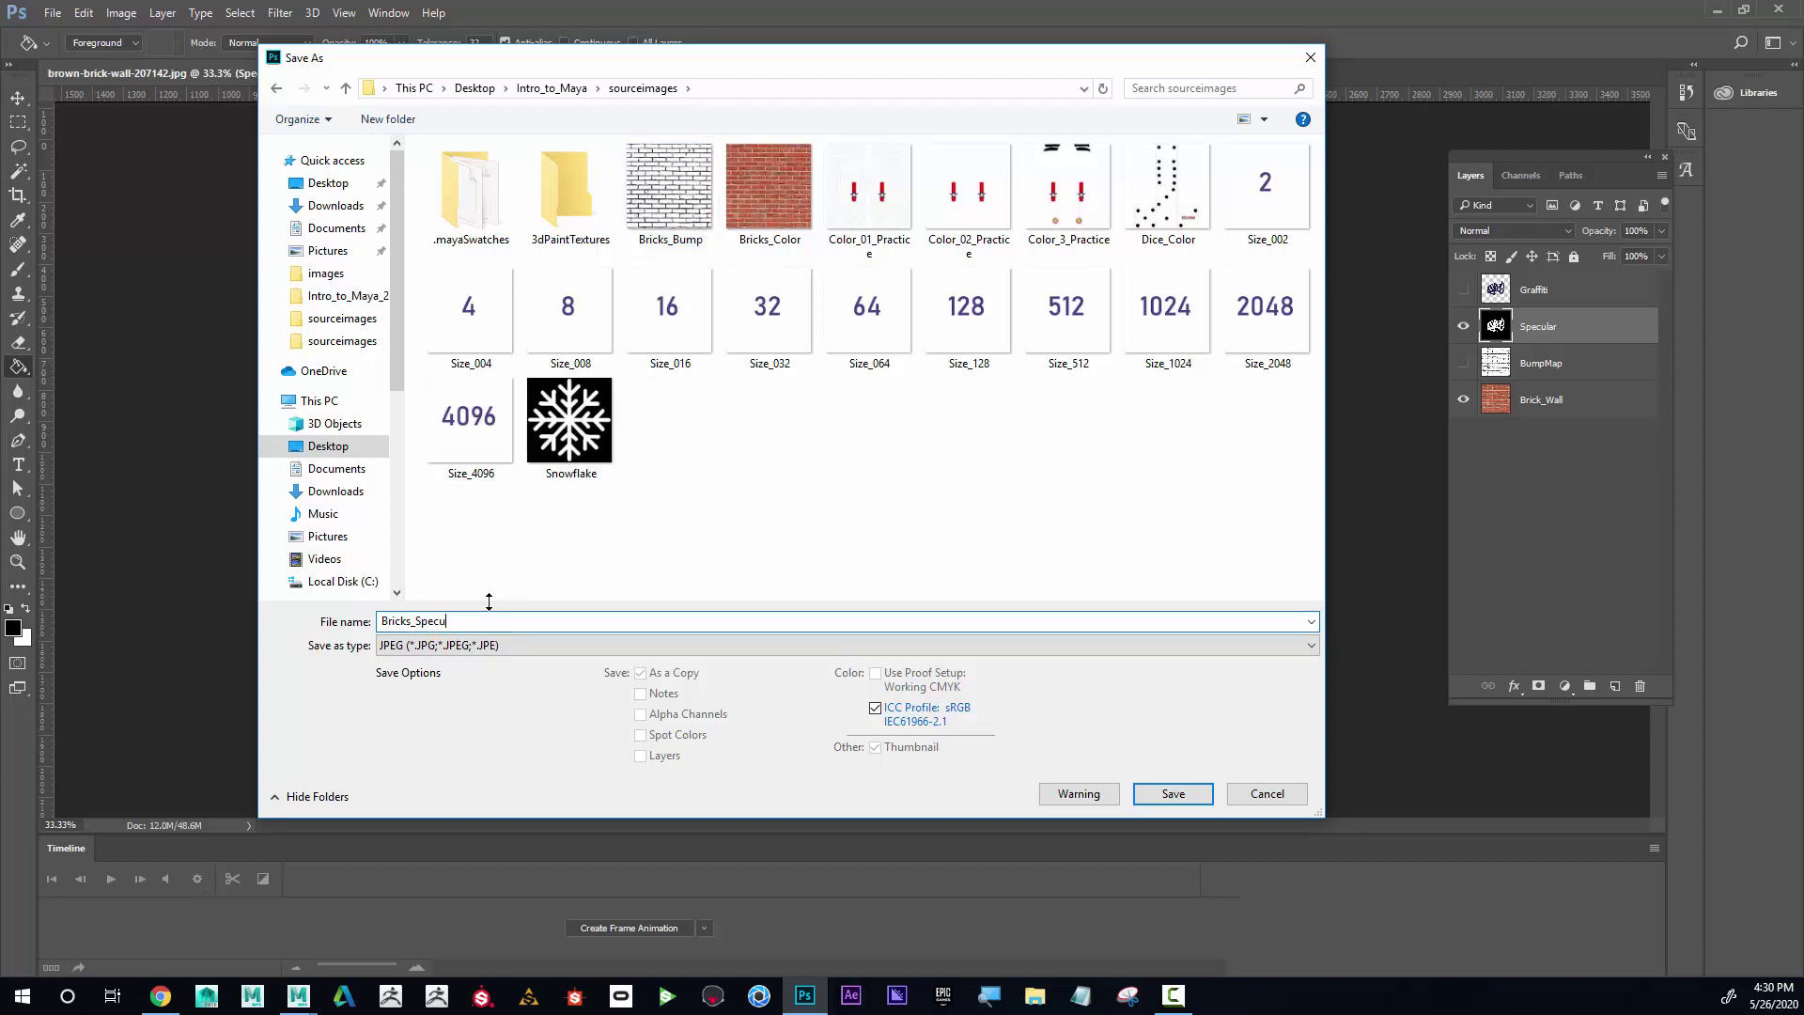
pyautogui.click(1171, 795)
pyautogui.click(1012, 271)
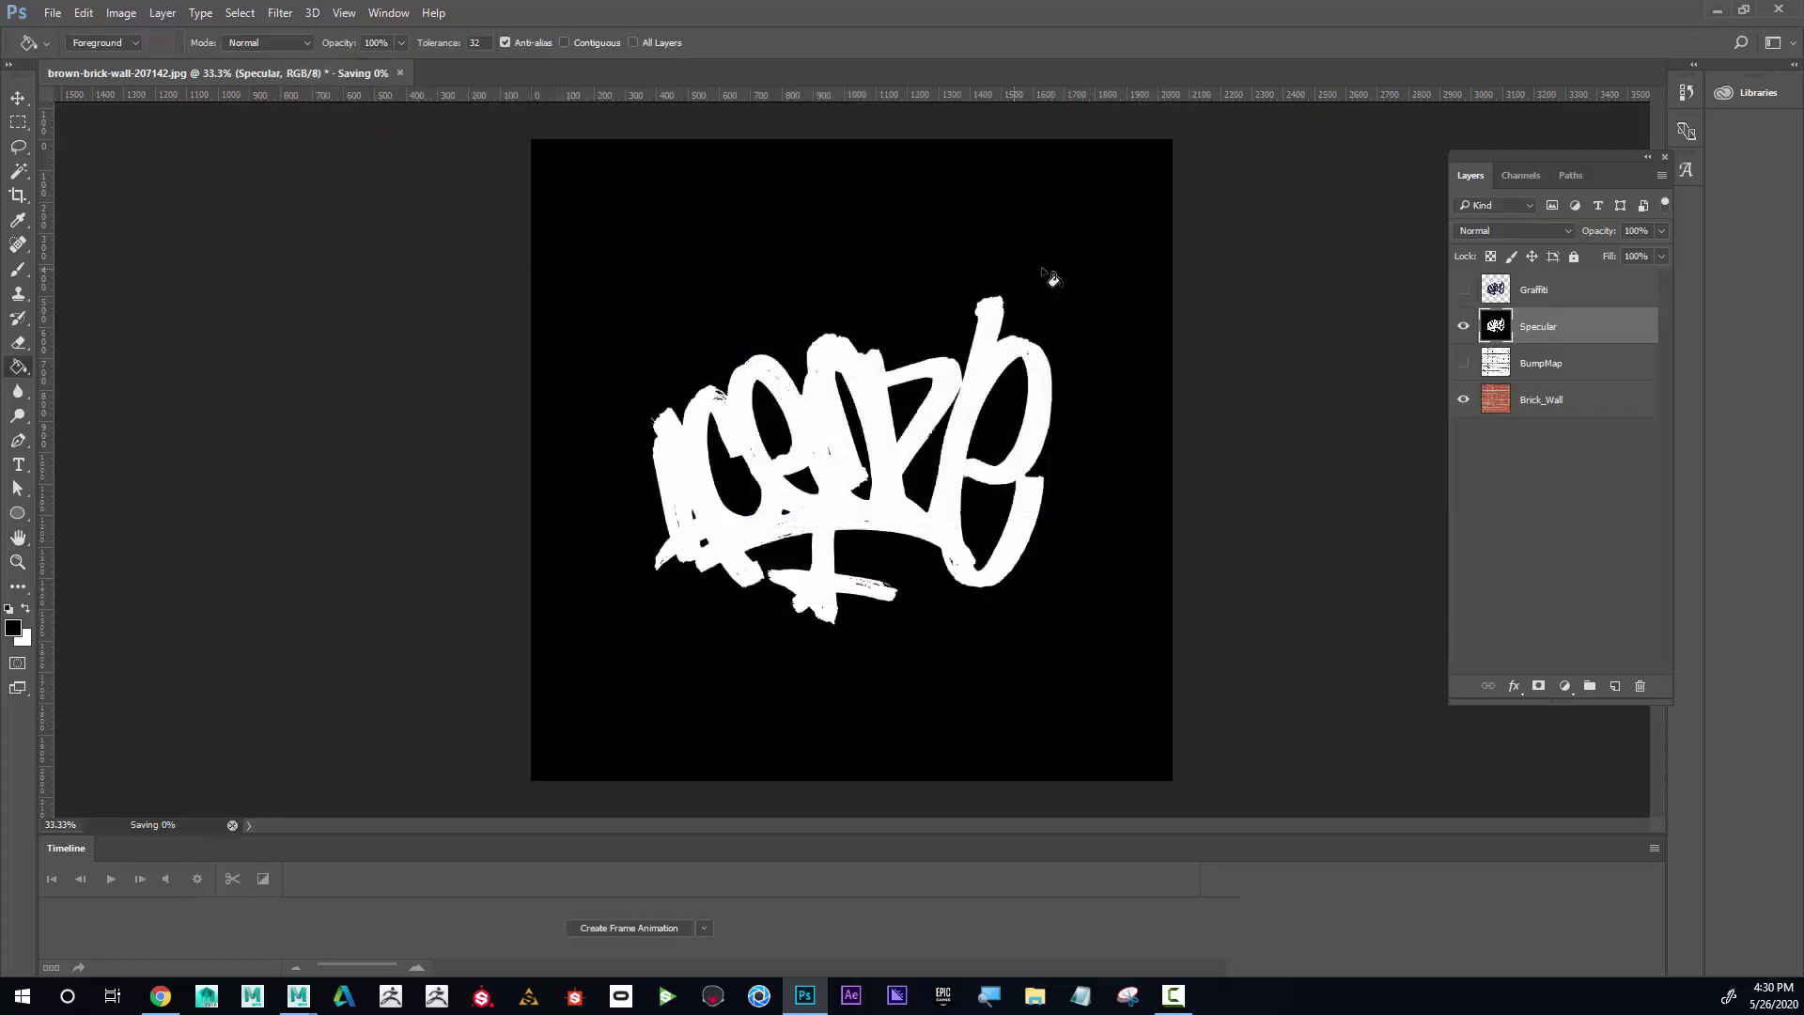
# Step: Hide the Specular layer, show the Graffiti layer and move it directly above Brick_Wall
pyautogui.click(1463, 326)
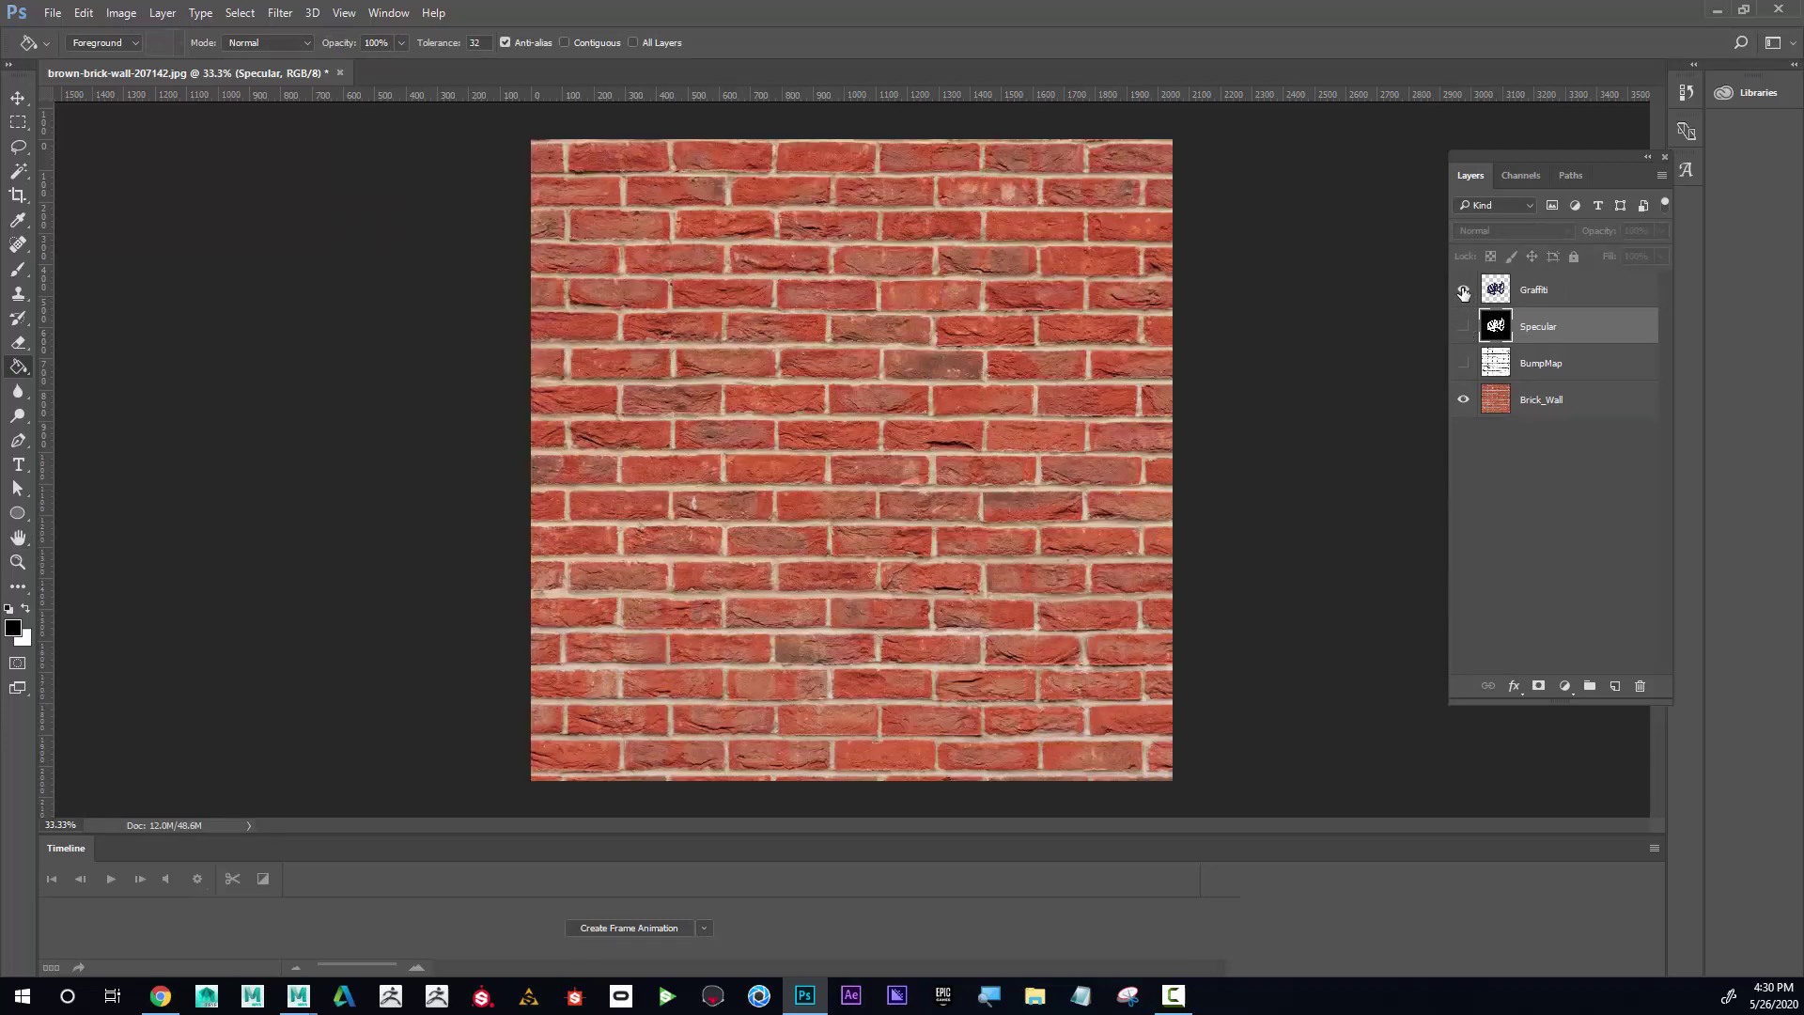
pyautogui.click(1463, 290)
pyautogui.moveTo(1541, 297); pyautogui.dragTo(1499, 376)
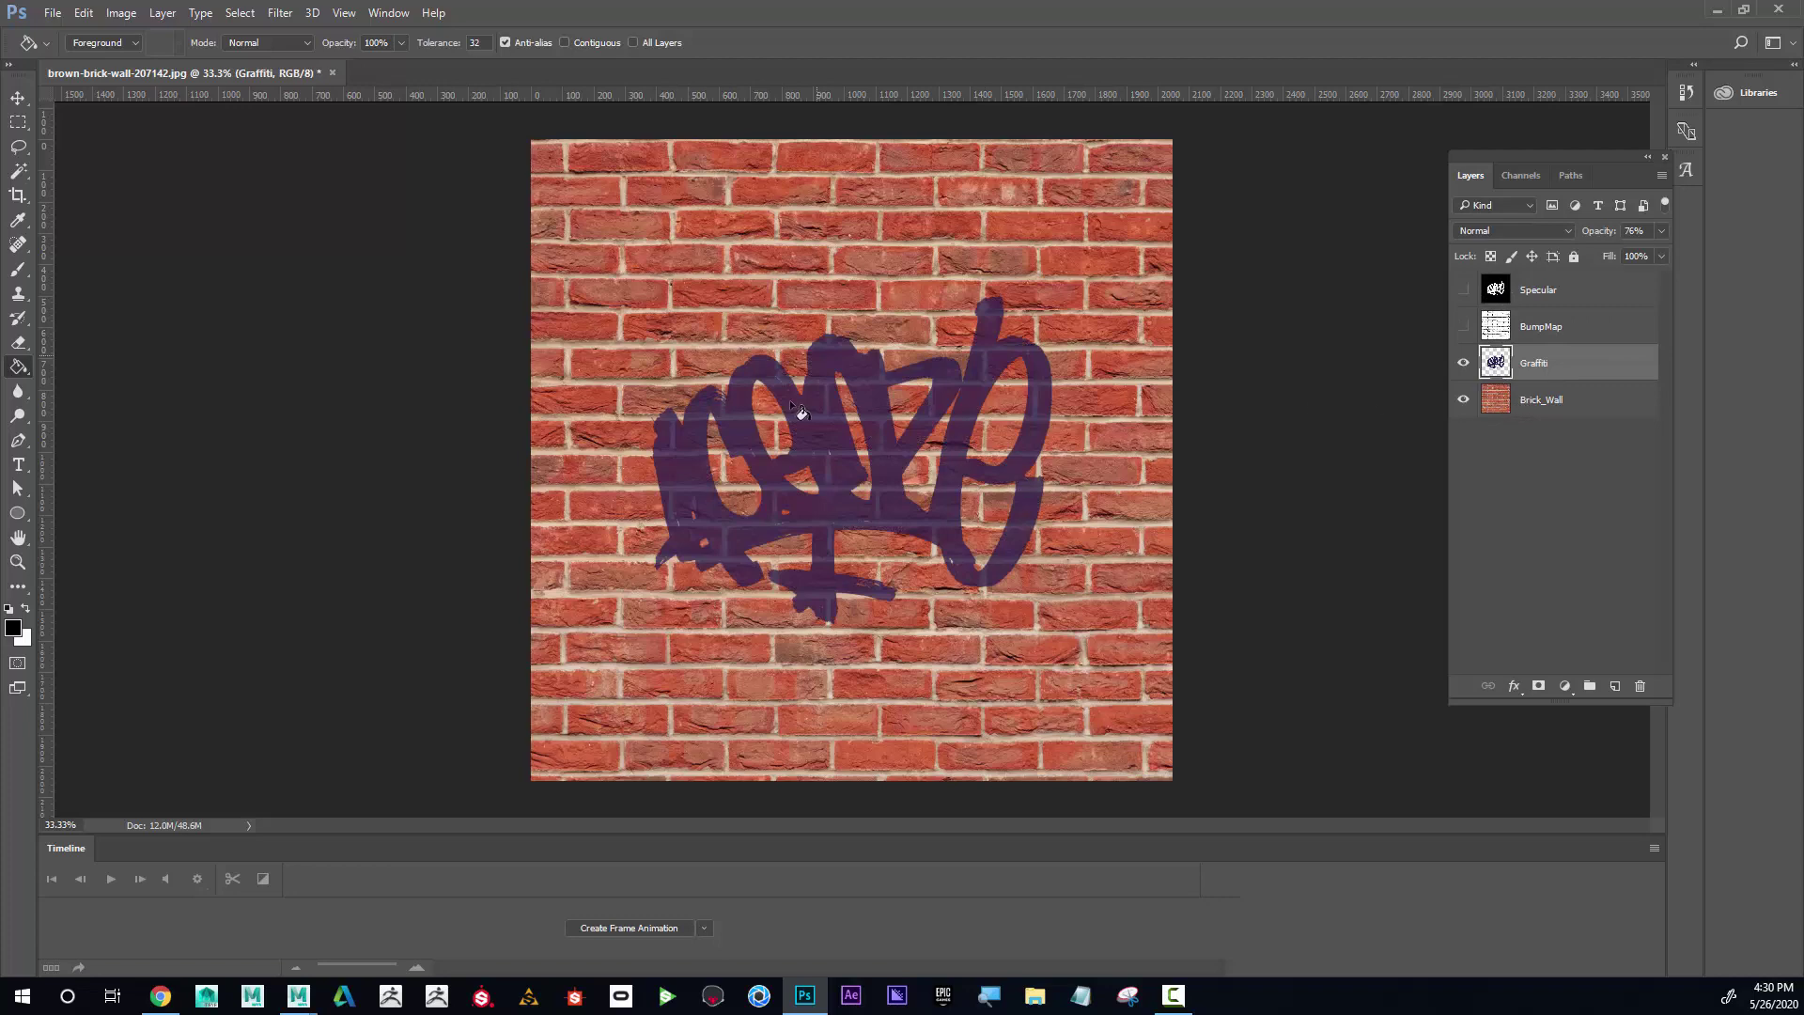
# Step: Start saving the brick wall with visible graffiti as a JPEG in the Desktop Intro_to_Maya/sourceimages folder
pyautogui.click(53, 13)
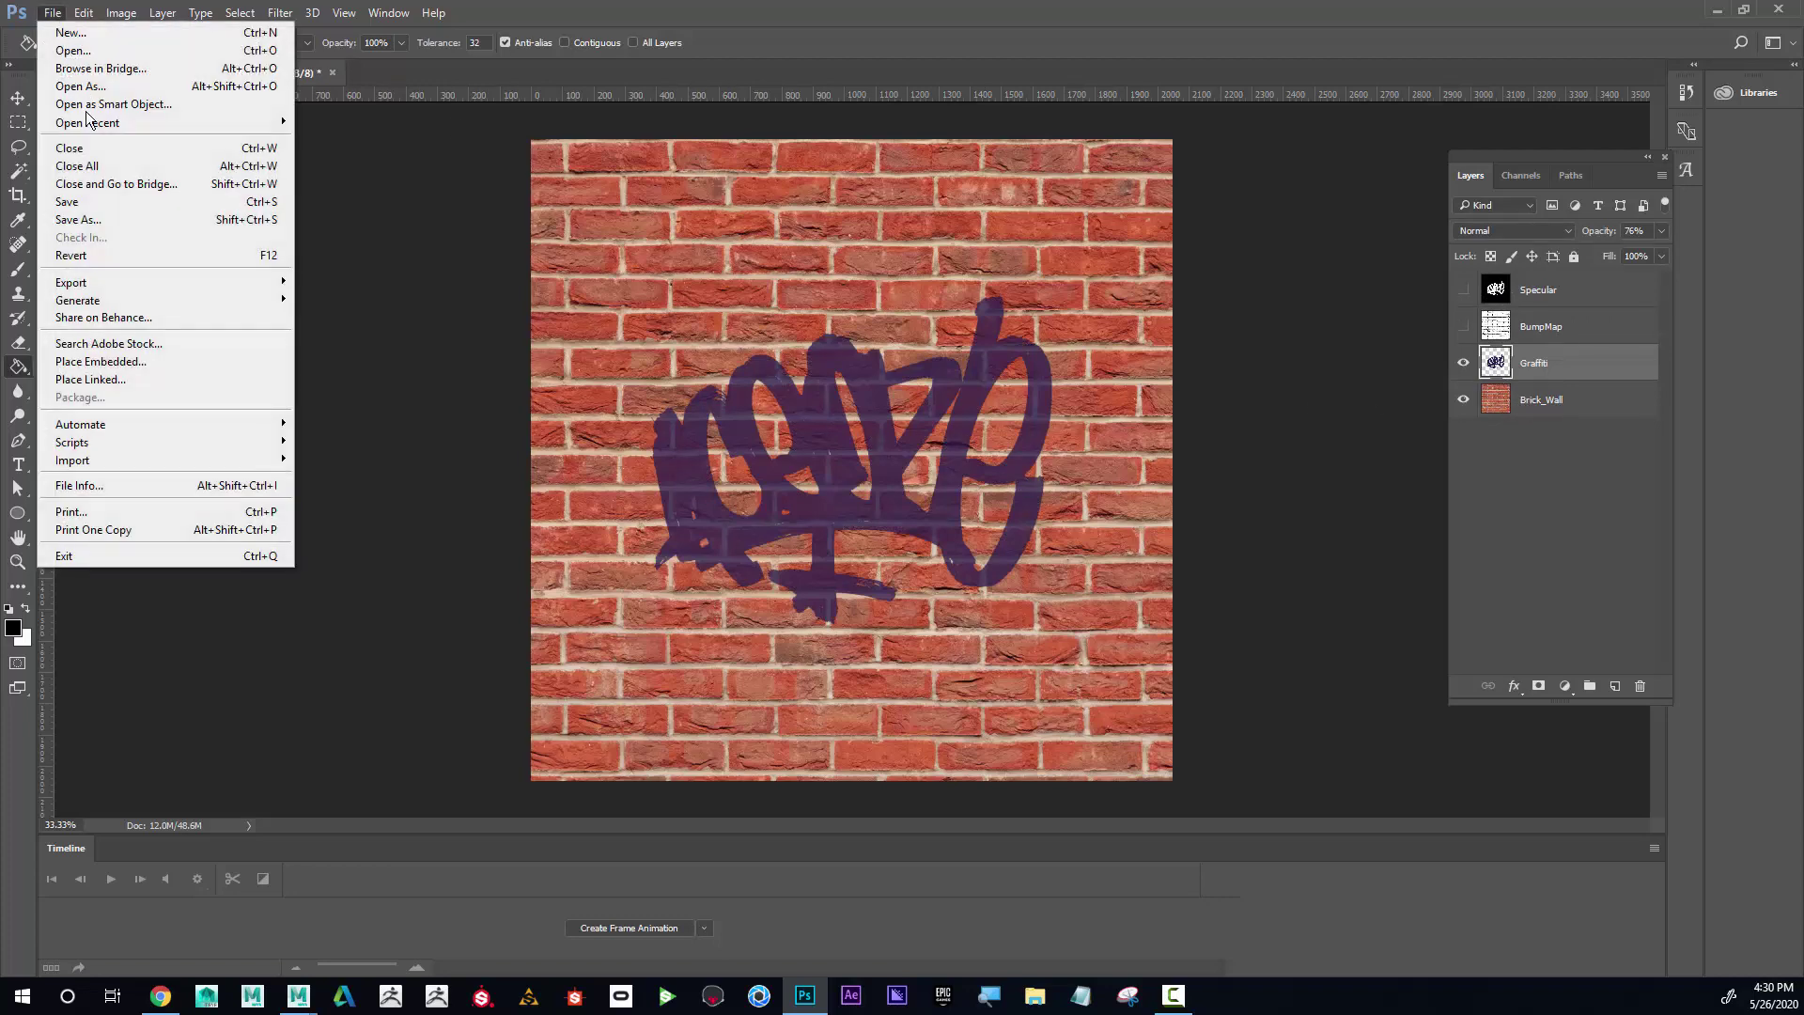
pyautogui.click(120, 218)
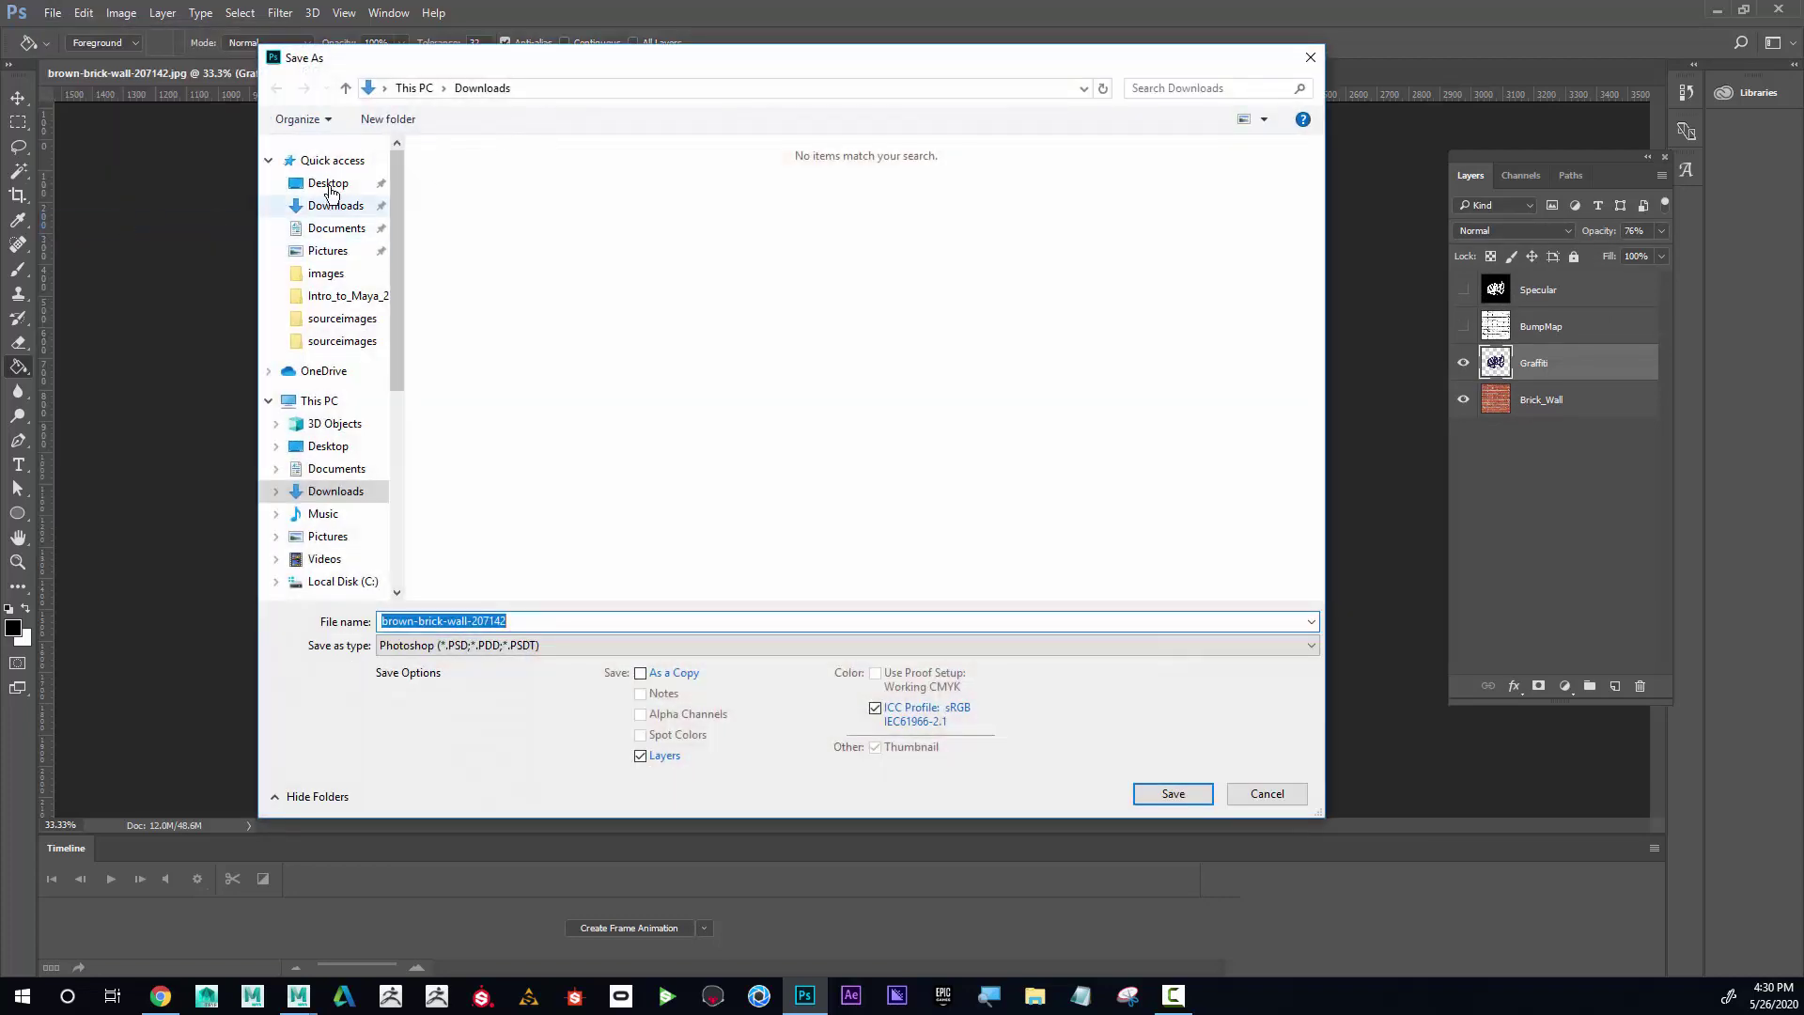
pyautogui.click(324, 182)
pyautogui.doubleClick(763, 171)
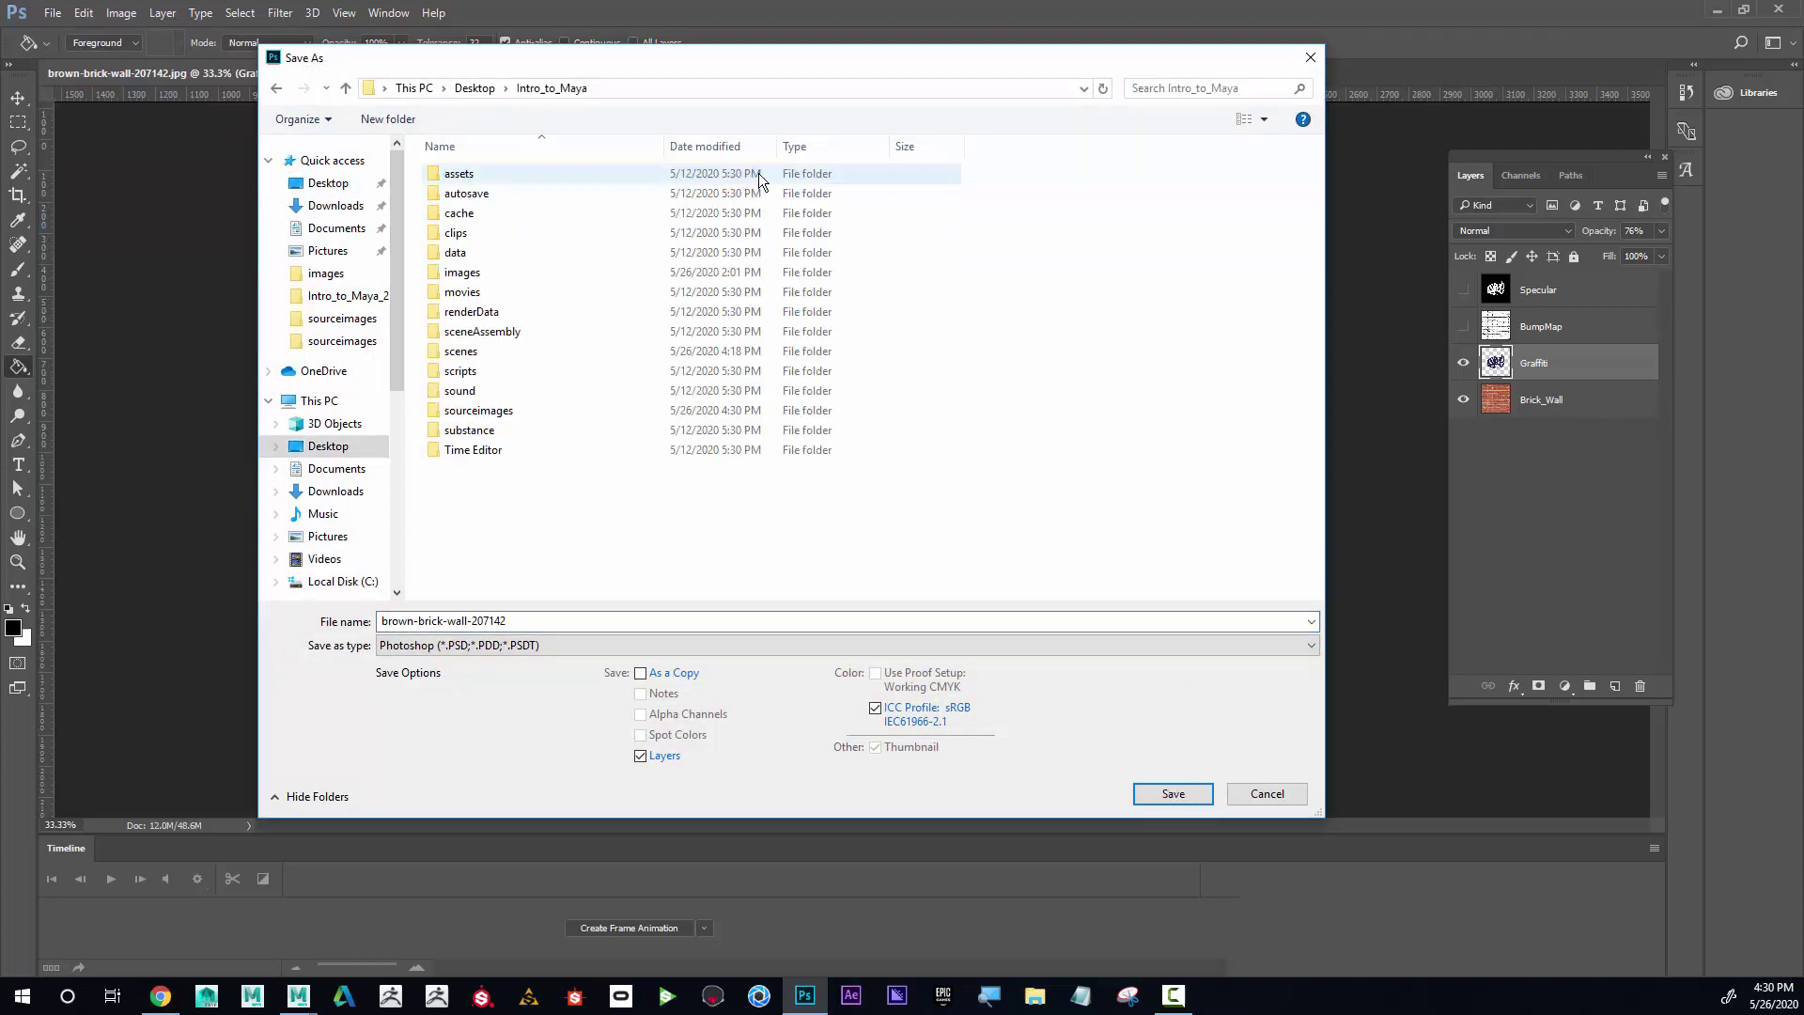
pyautogui.click(488, 413)
pyautogui.doubleClick(488, 414)
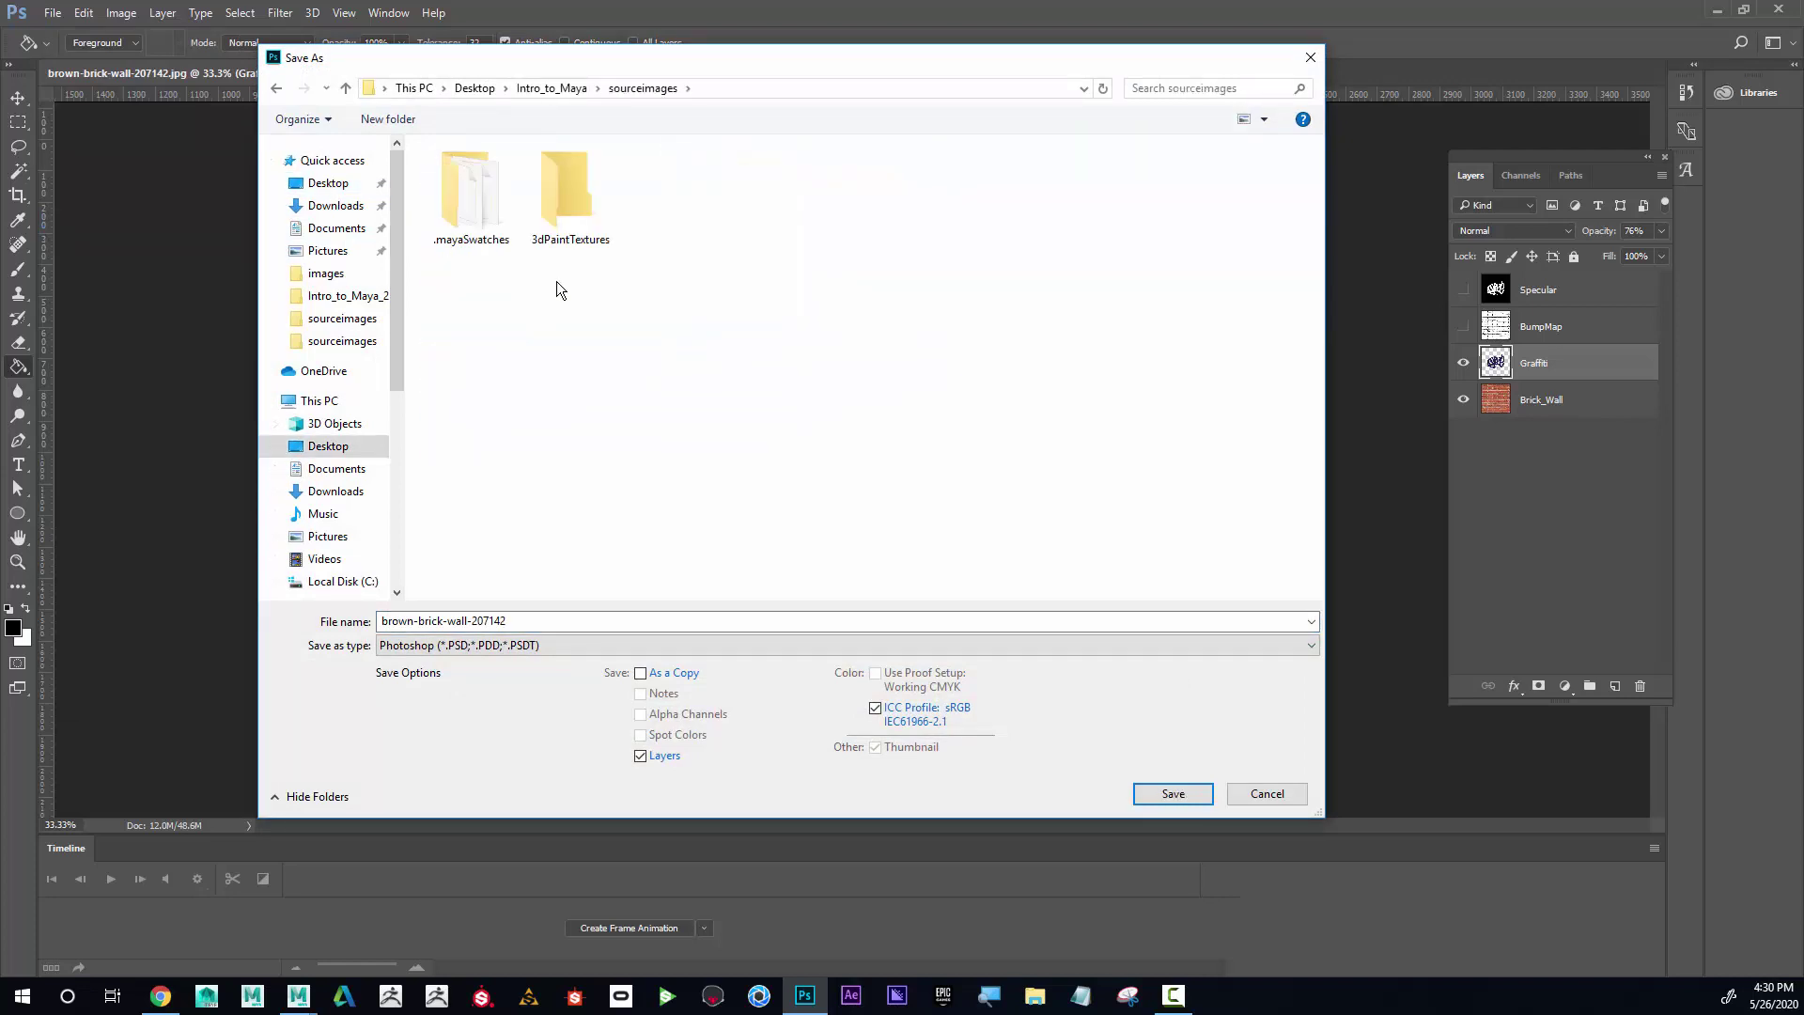
pyautogui.click(539, 646)
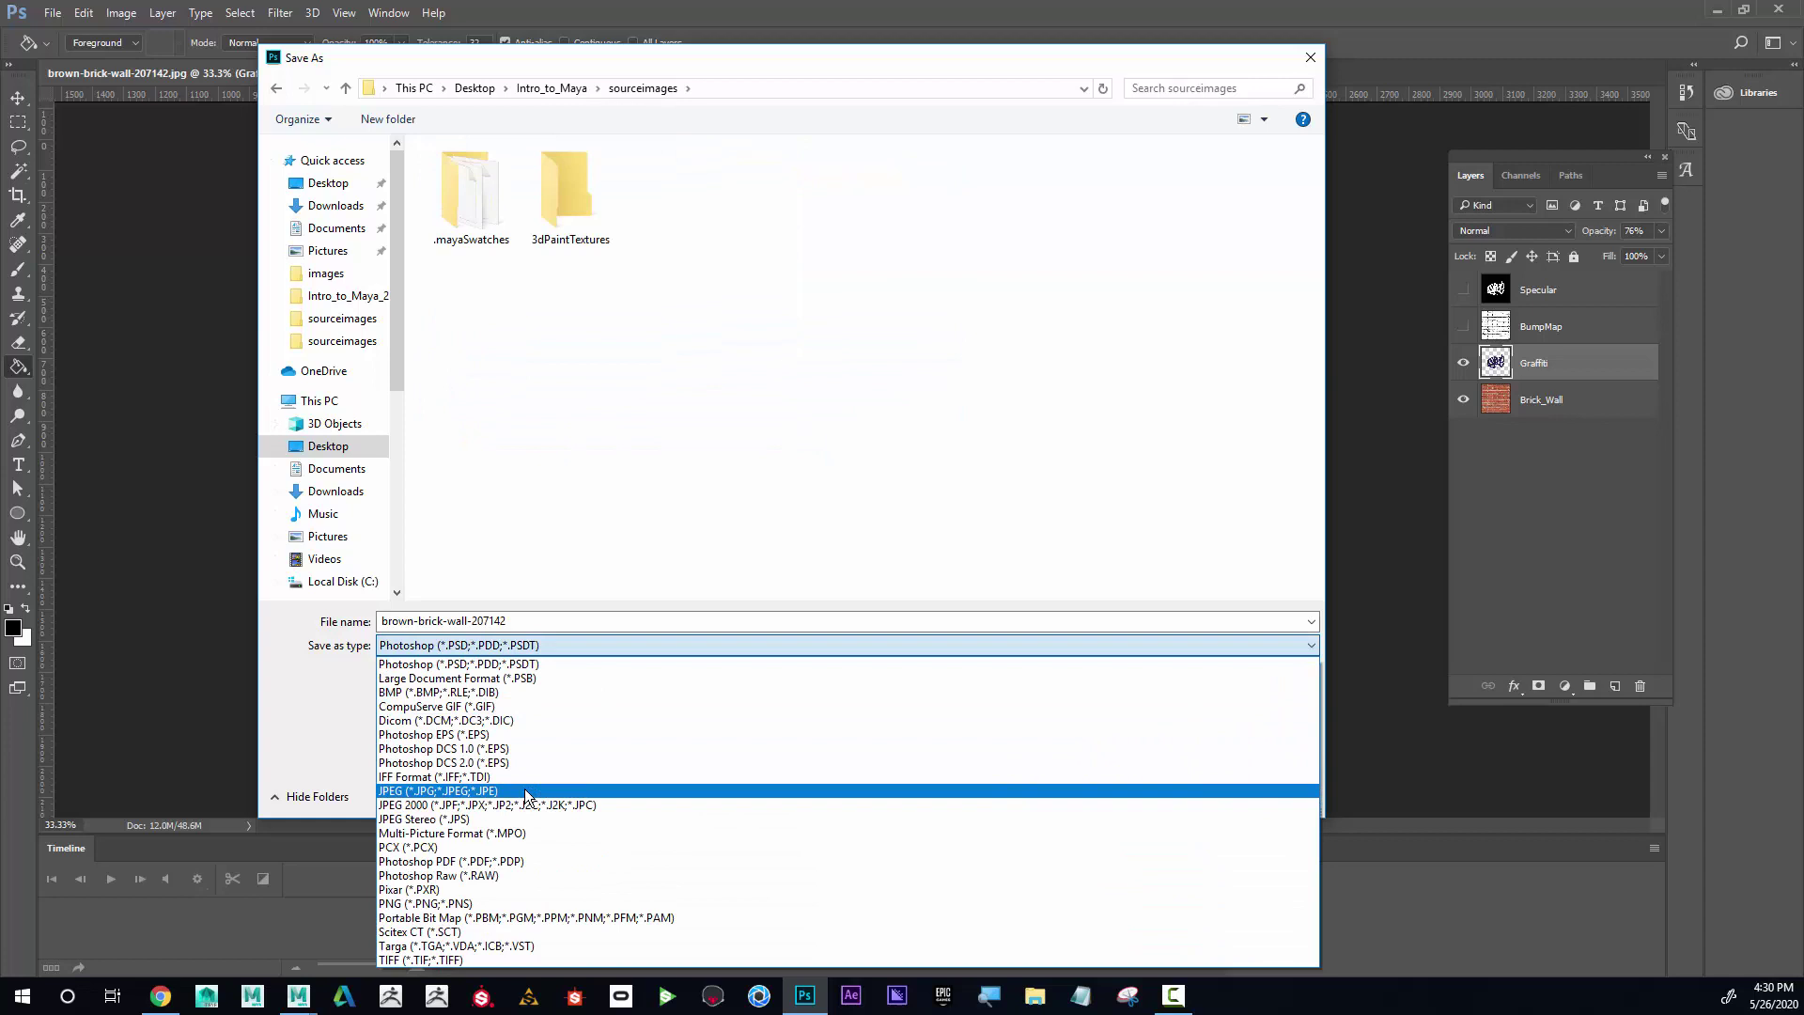
pyautogui.click(527, 792)
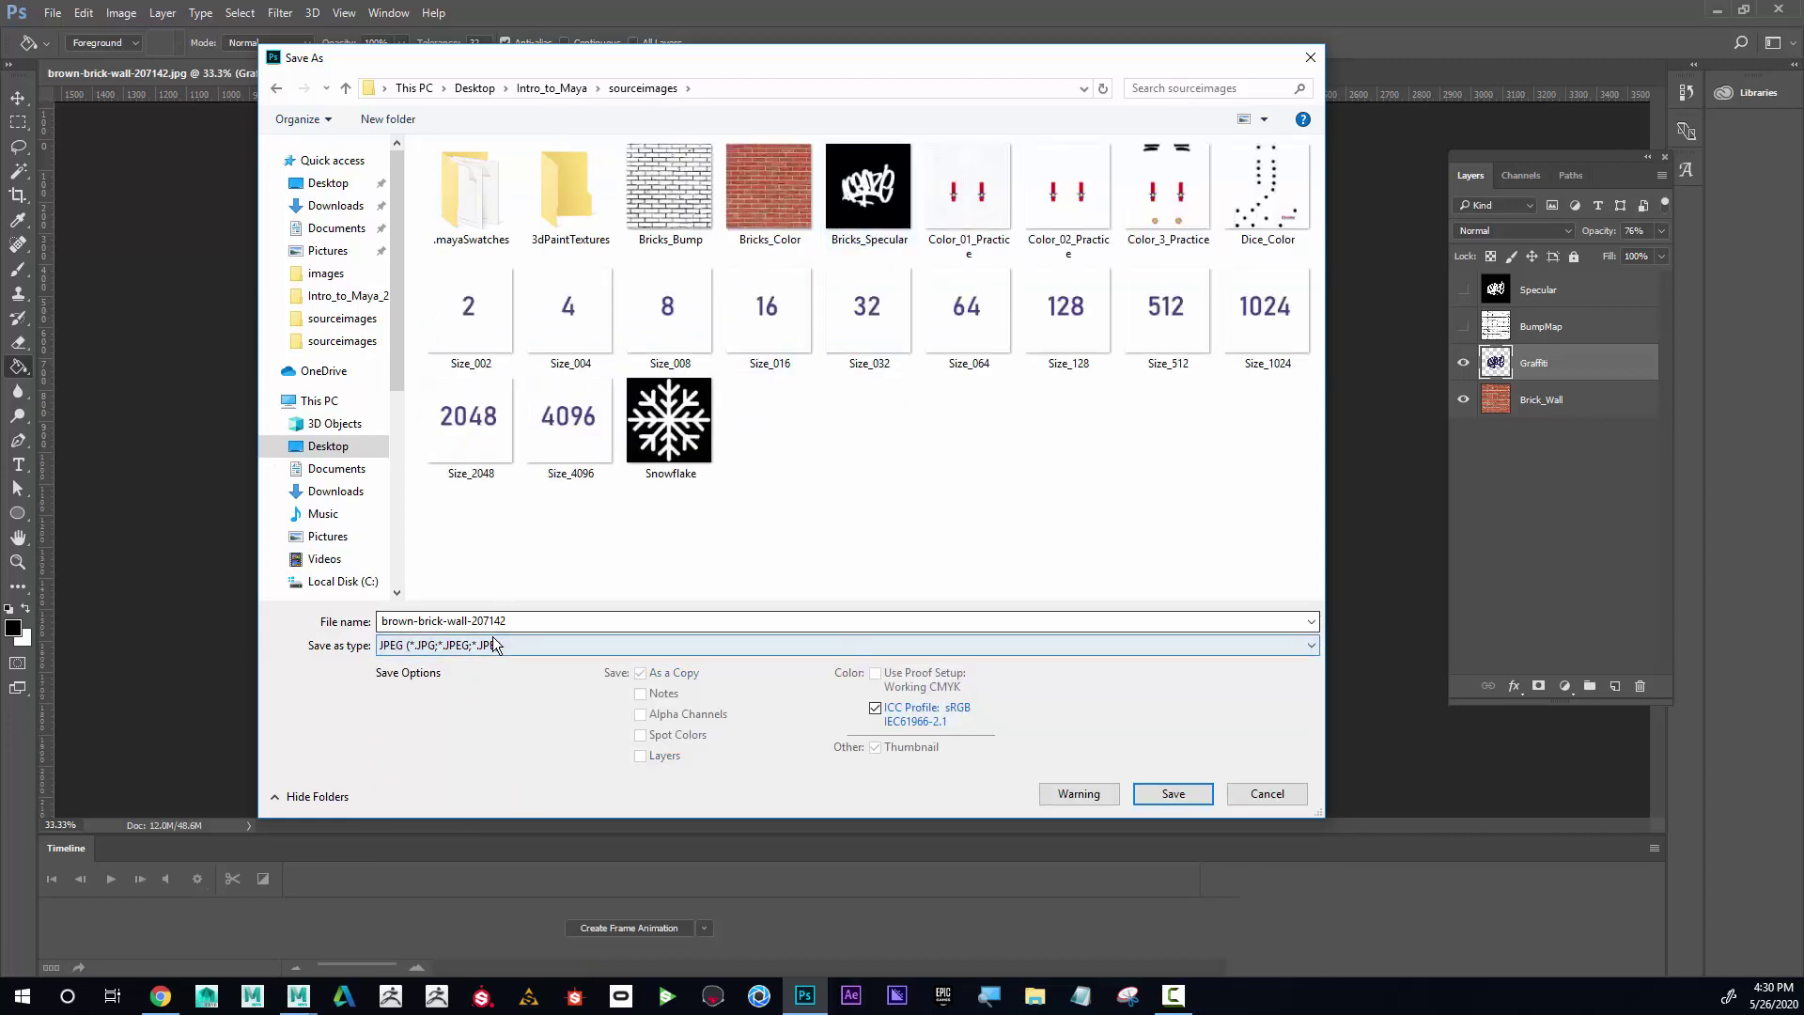
# Step: Name the color JPEG Bricks_Color_Graffiti, extending the existing Bricks_Color name, and save it with the default JPEG options
pyautogui.click(792, 178)
pyautogui.click(513, 622)
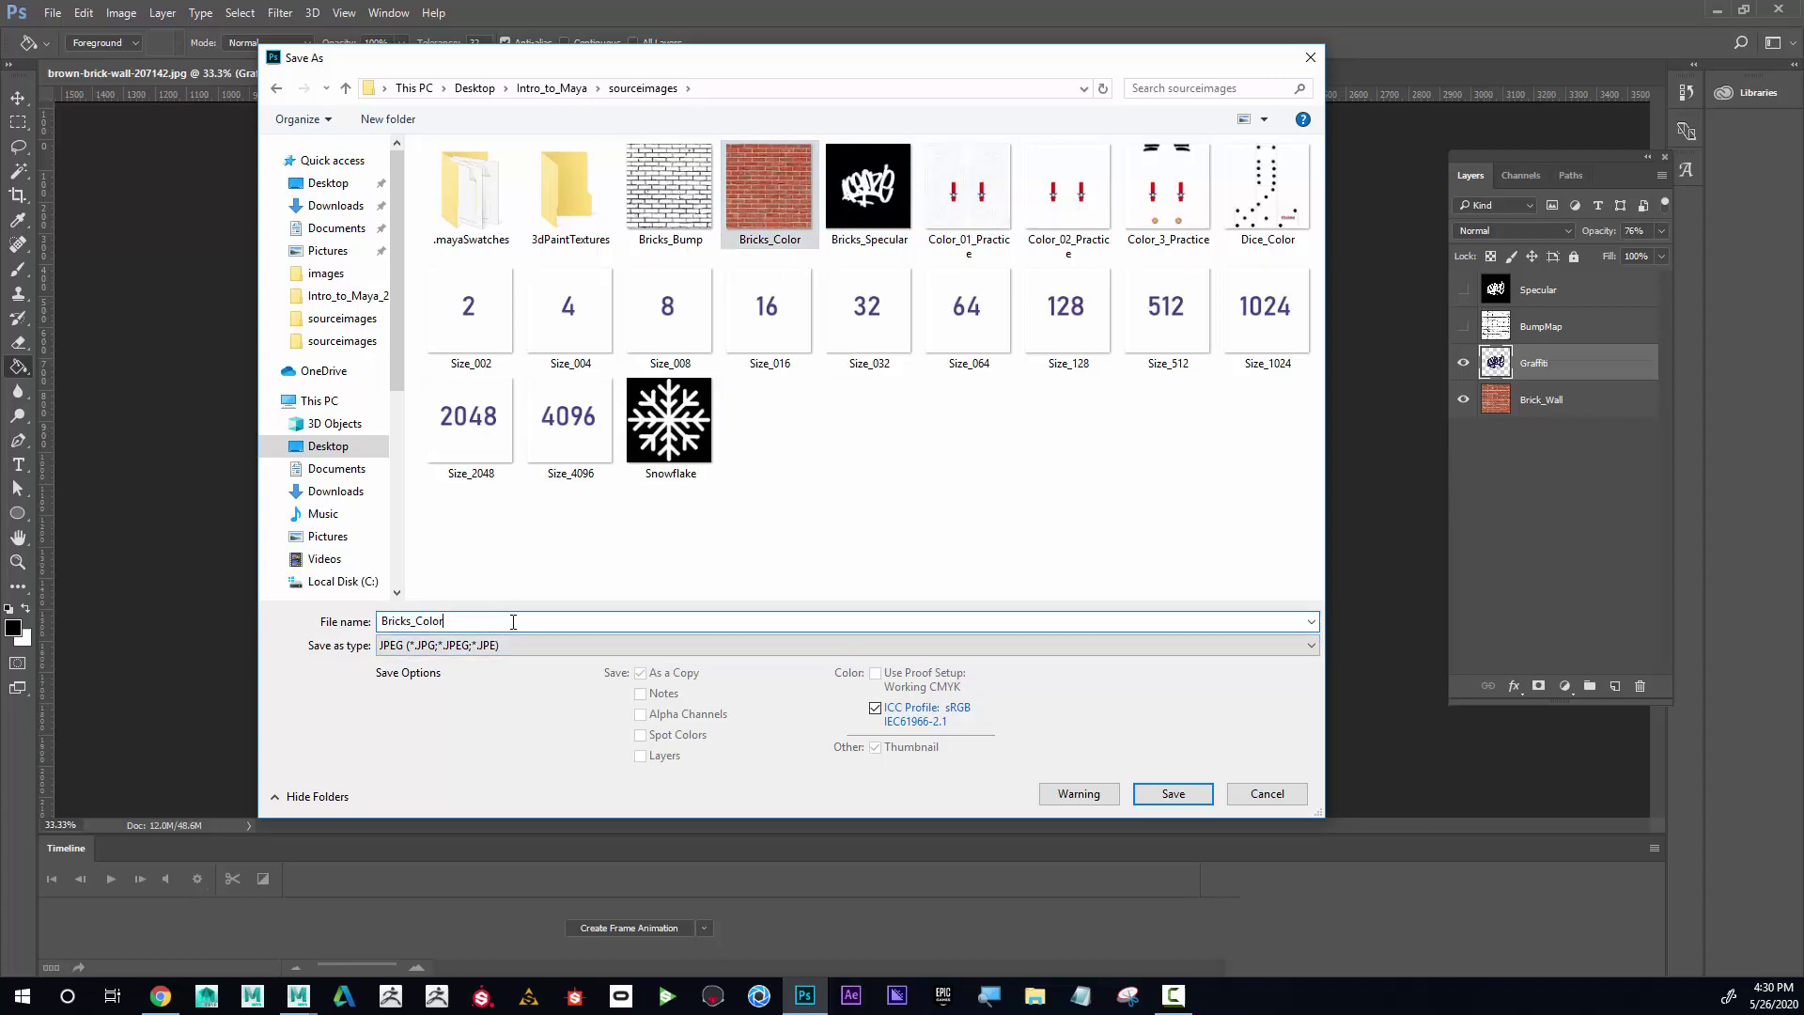
pyautogui.write('_Graffiti')
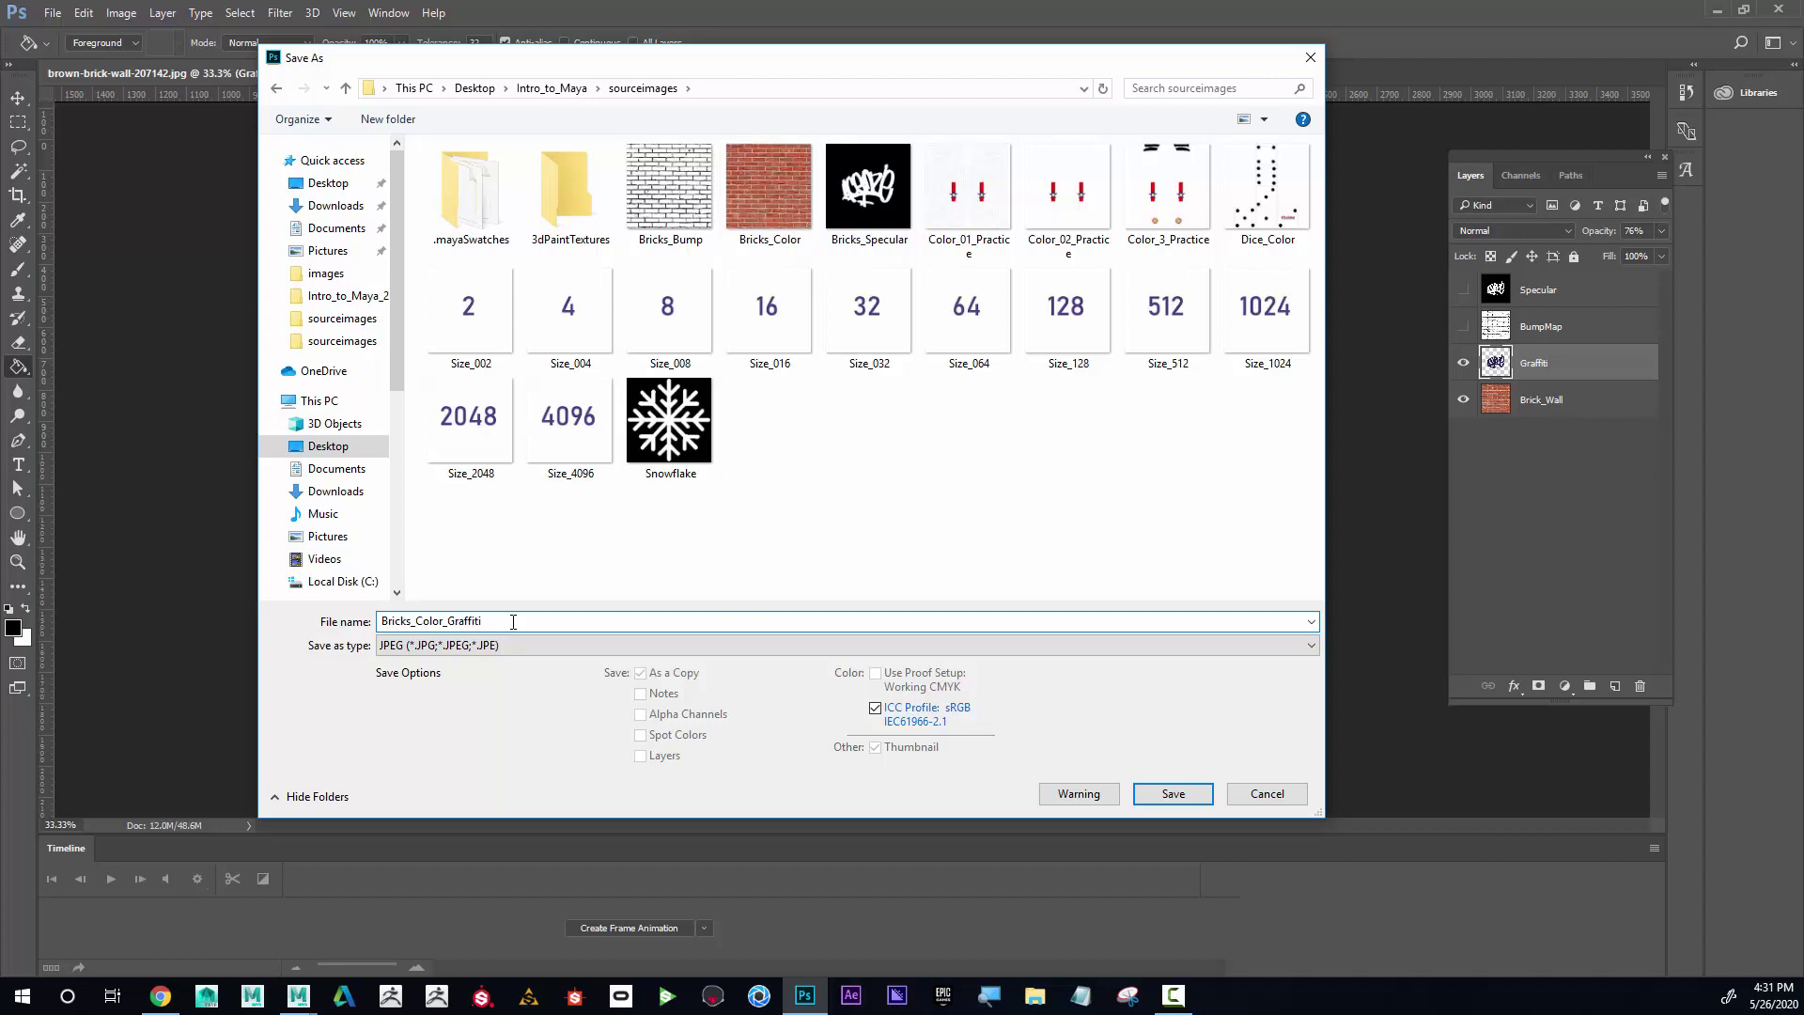
pyautogui.click(1172, 793)
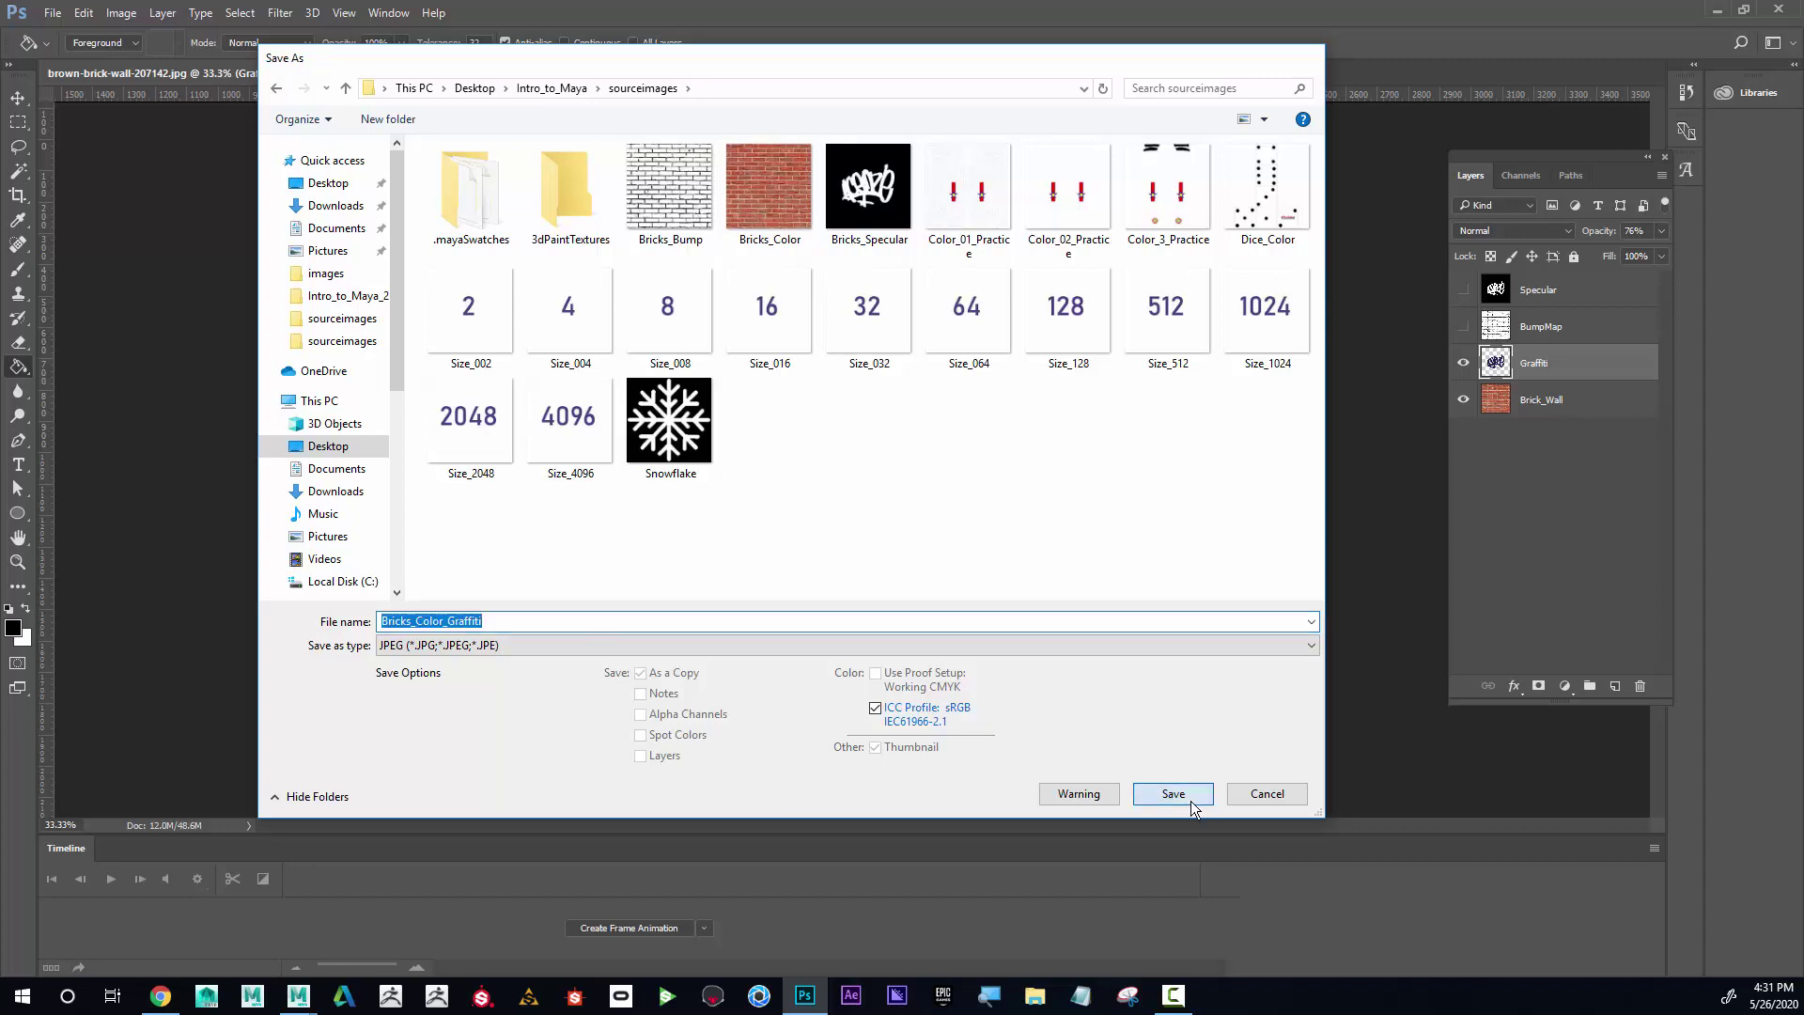
pyautogui.click(1012, 273)
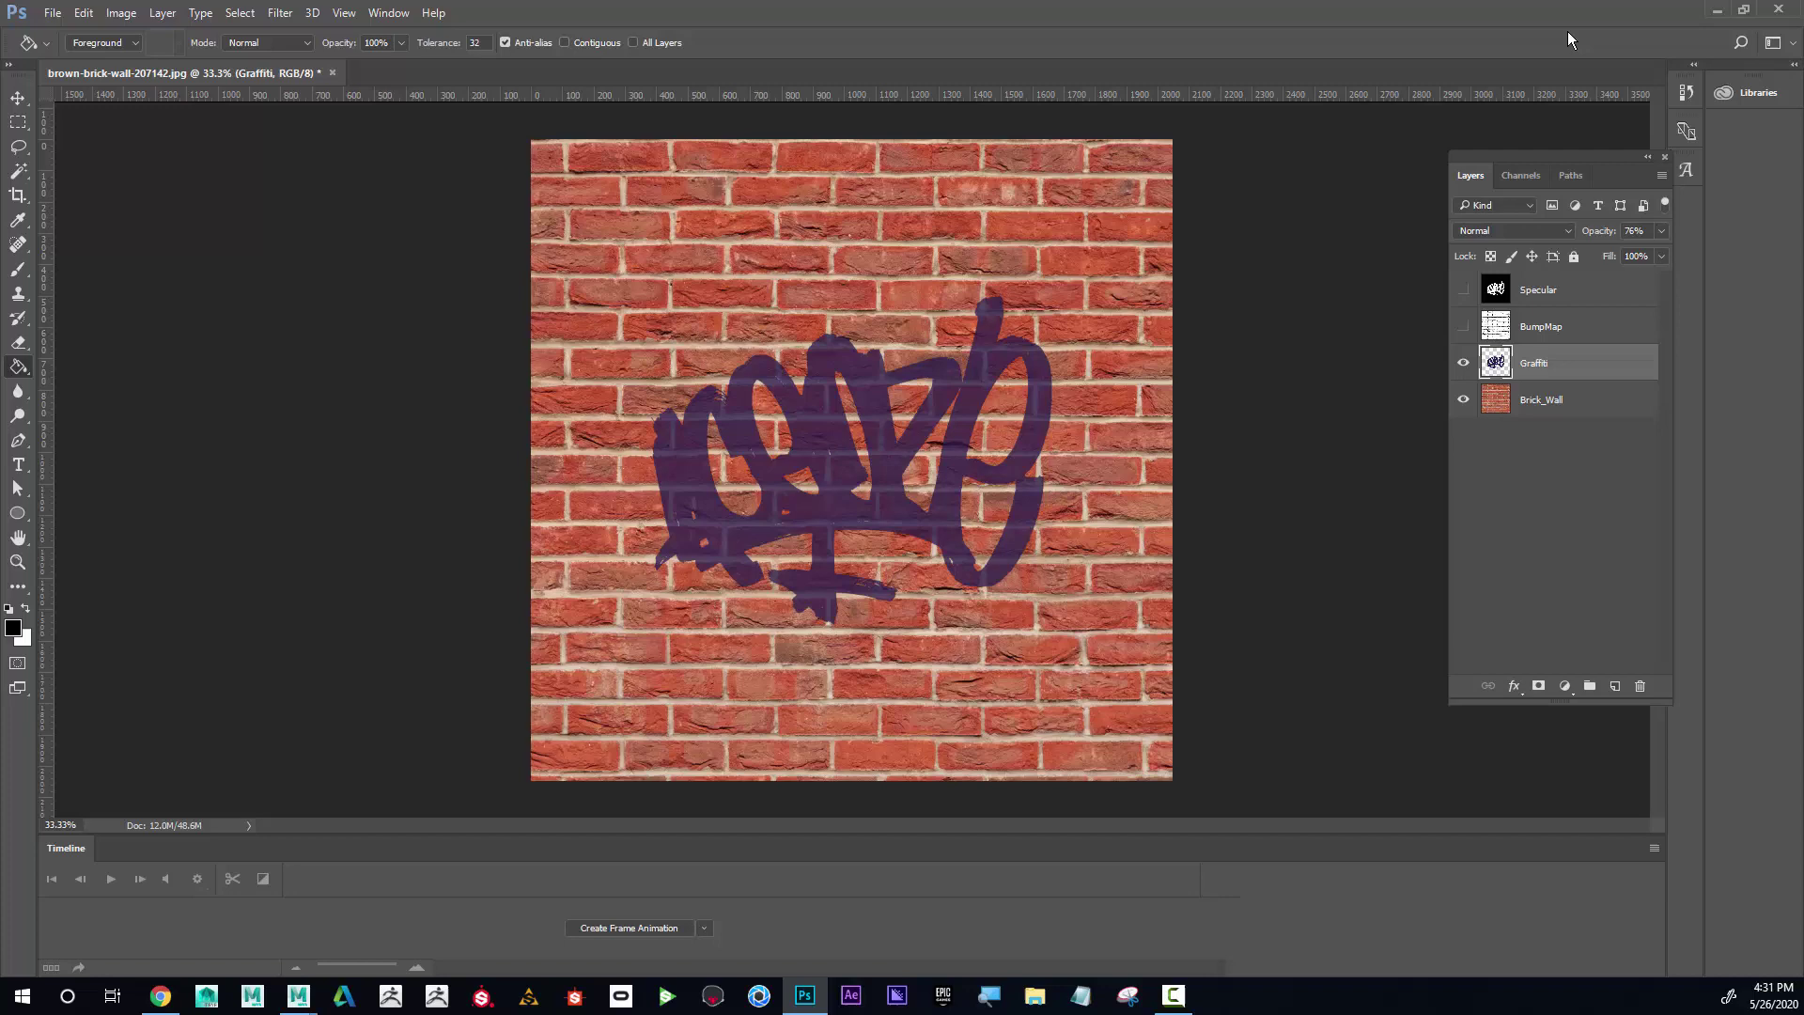
# Step: Switch to Maya and replace the image of Brick_Material's color texture with Bricks_Color_Graffiti.jpg
pyautogui.click(1718, 16)
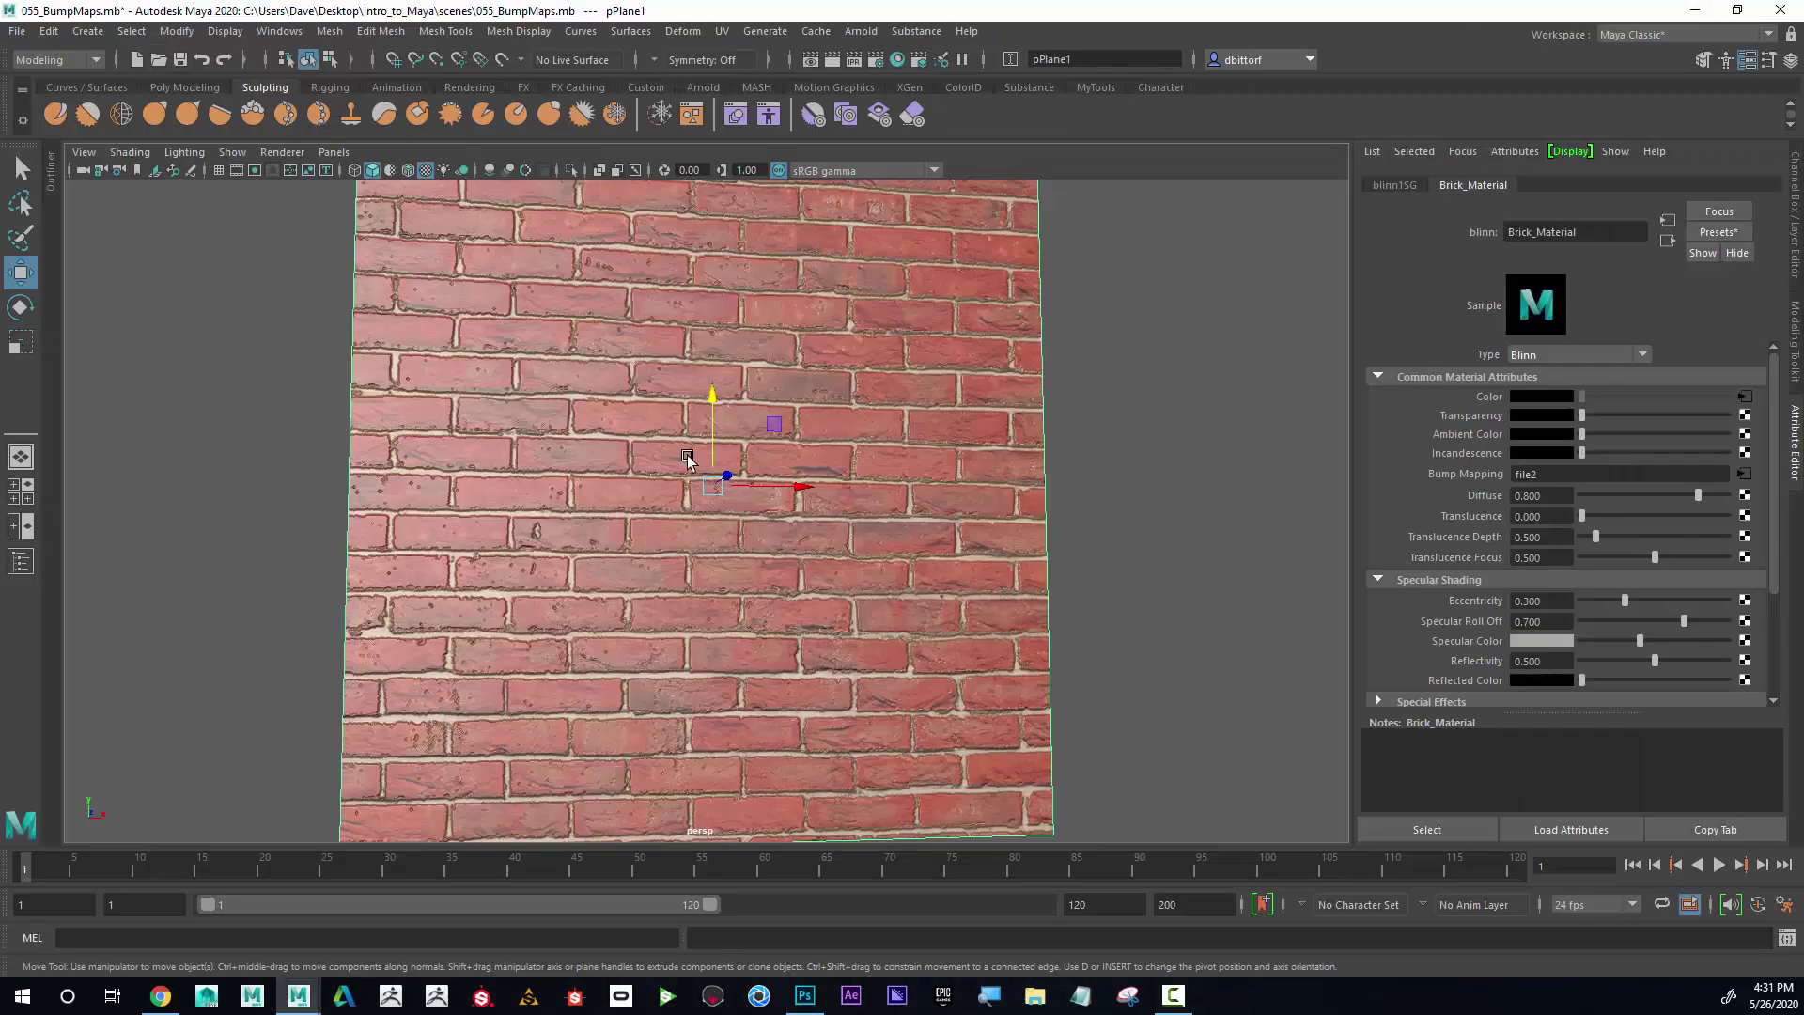
pyautogui.keyDown('alt'); pyautogui.moveTo(684, 459); pyautogui.dragTo(648, 451); pyautogui.keyUp('alt')
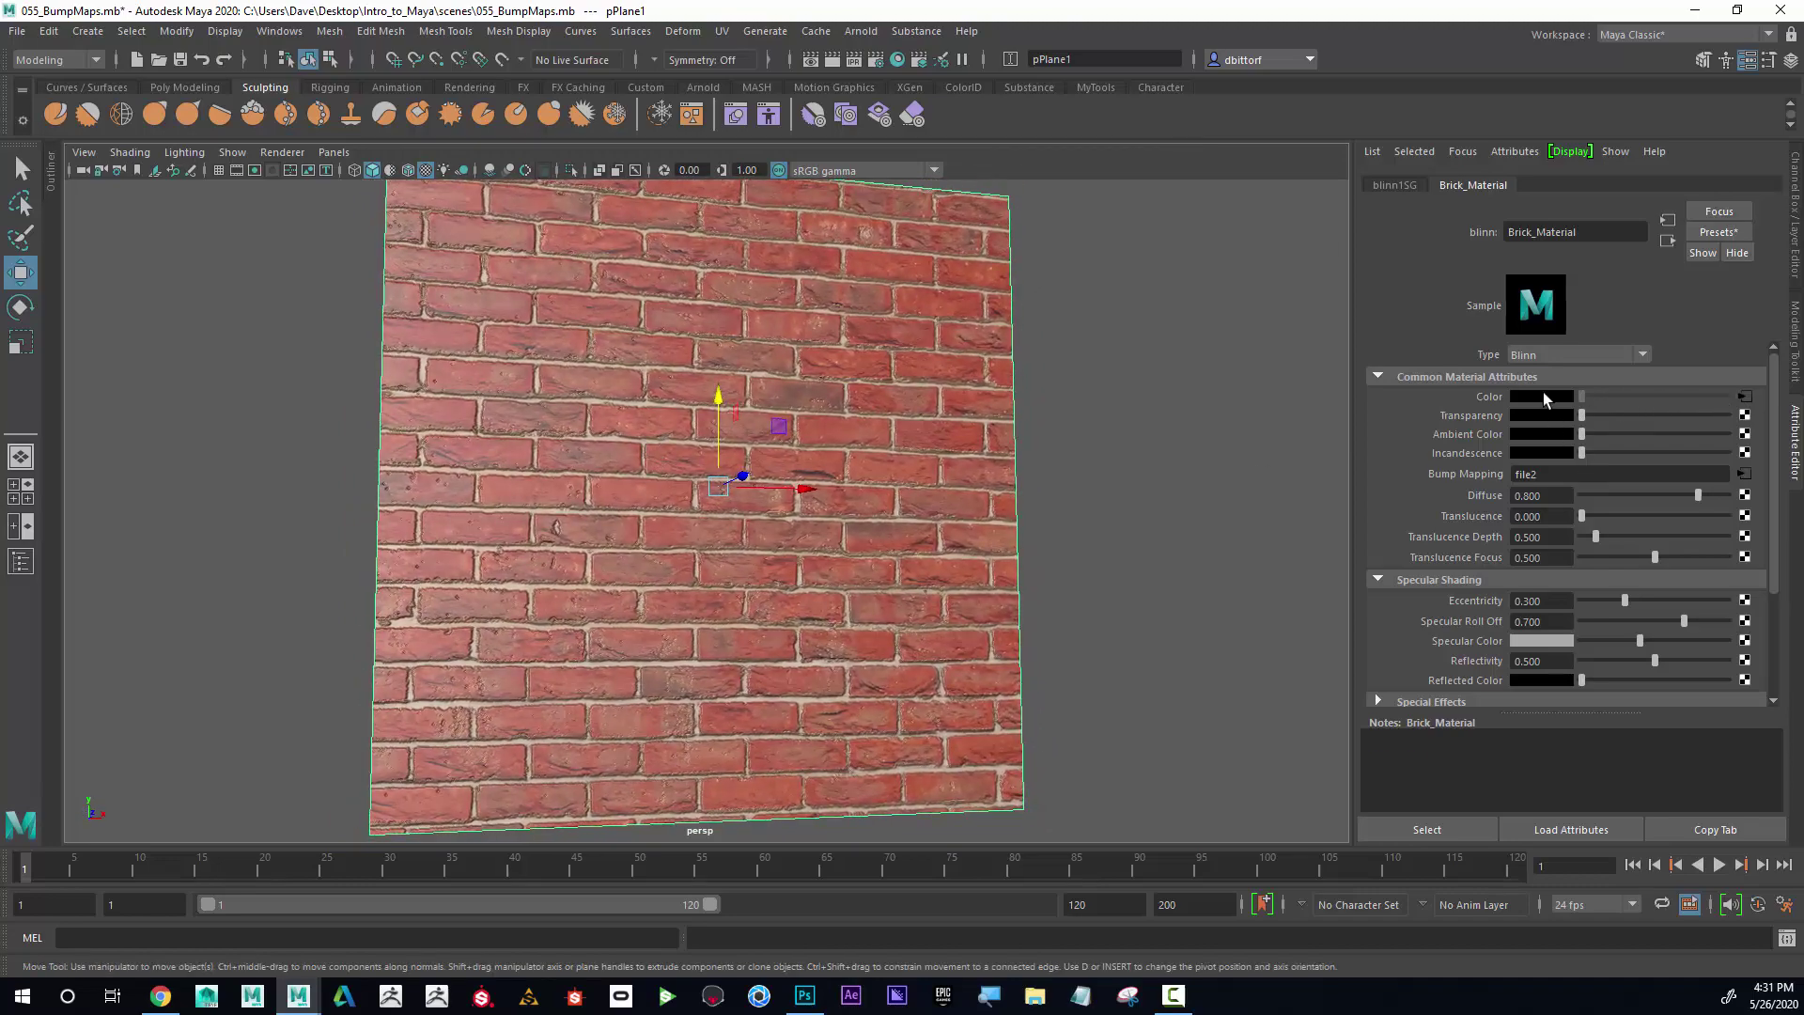
pyautogui.click(1746, 397)
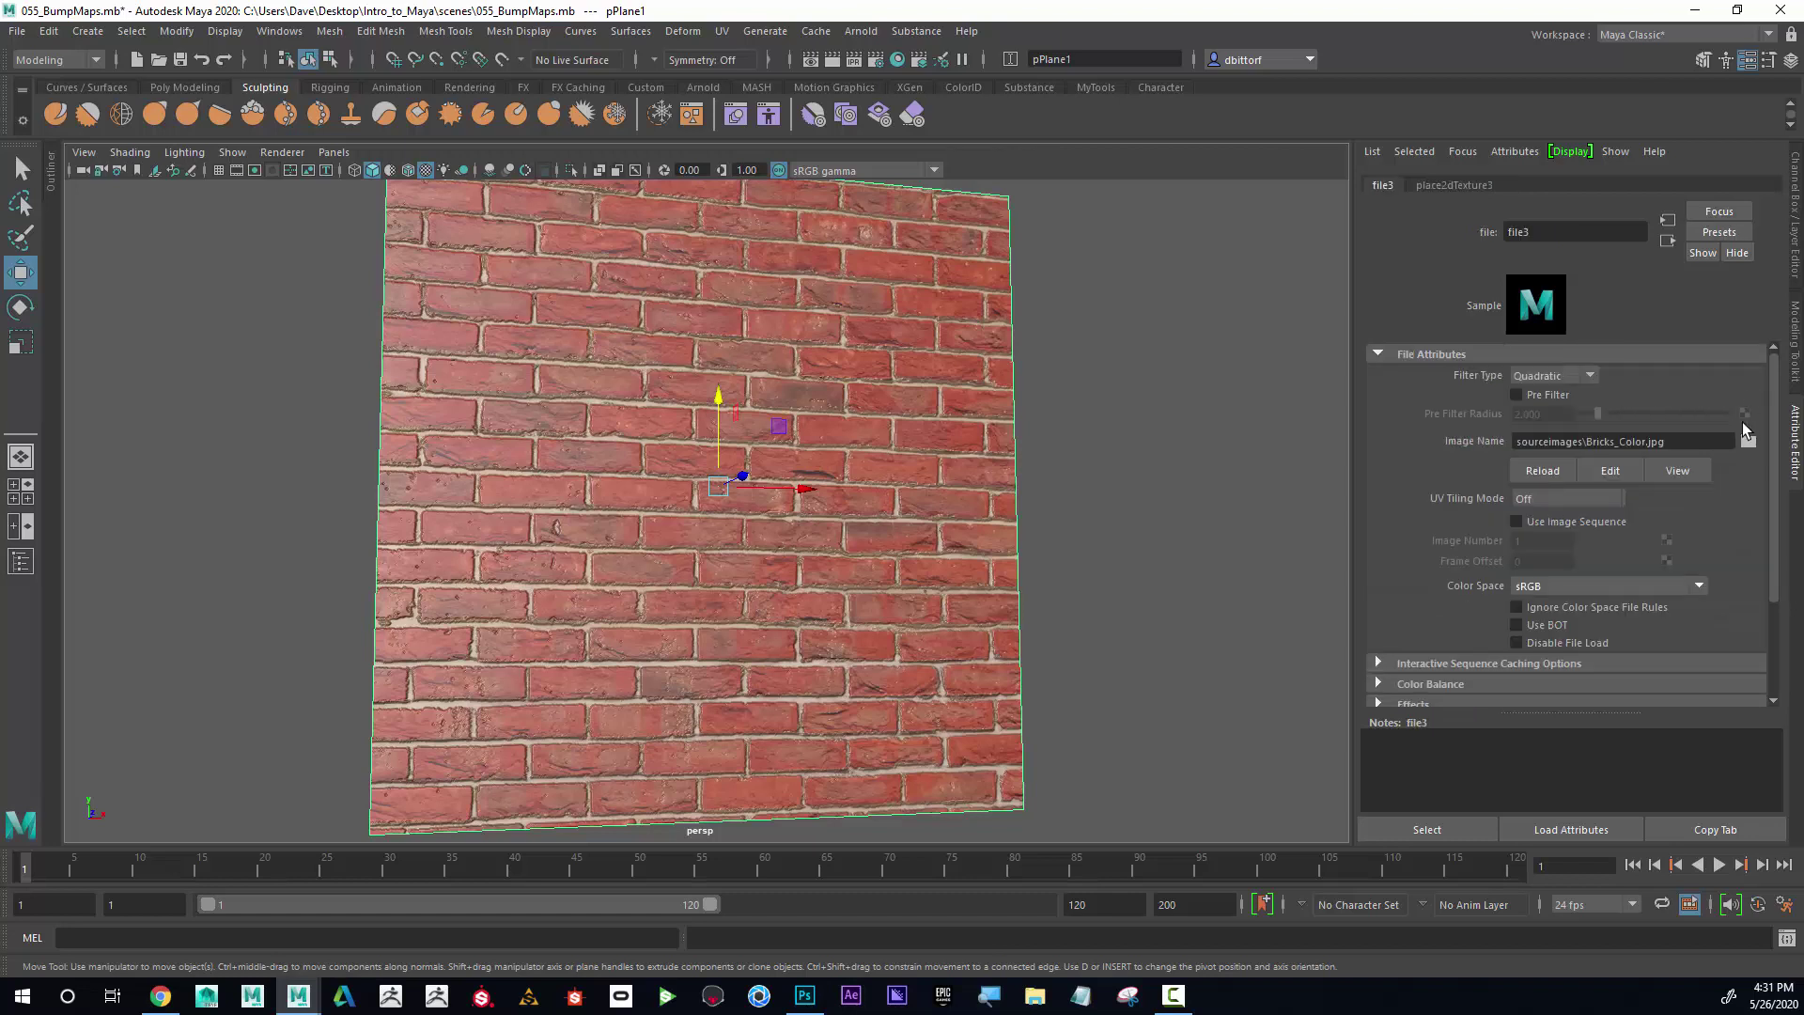
pyautogui.click(1749, 442)
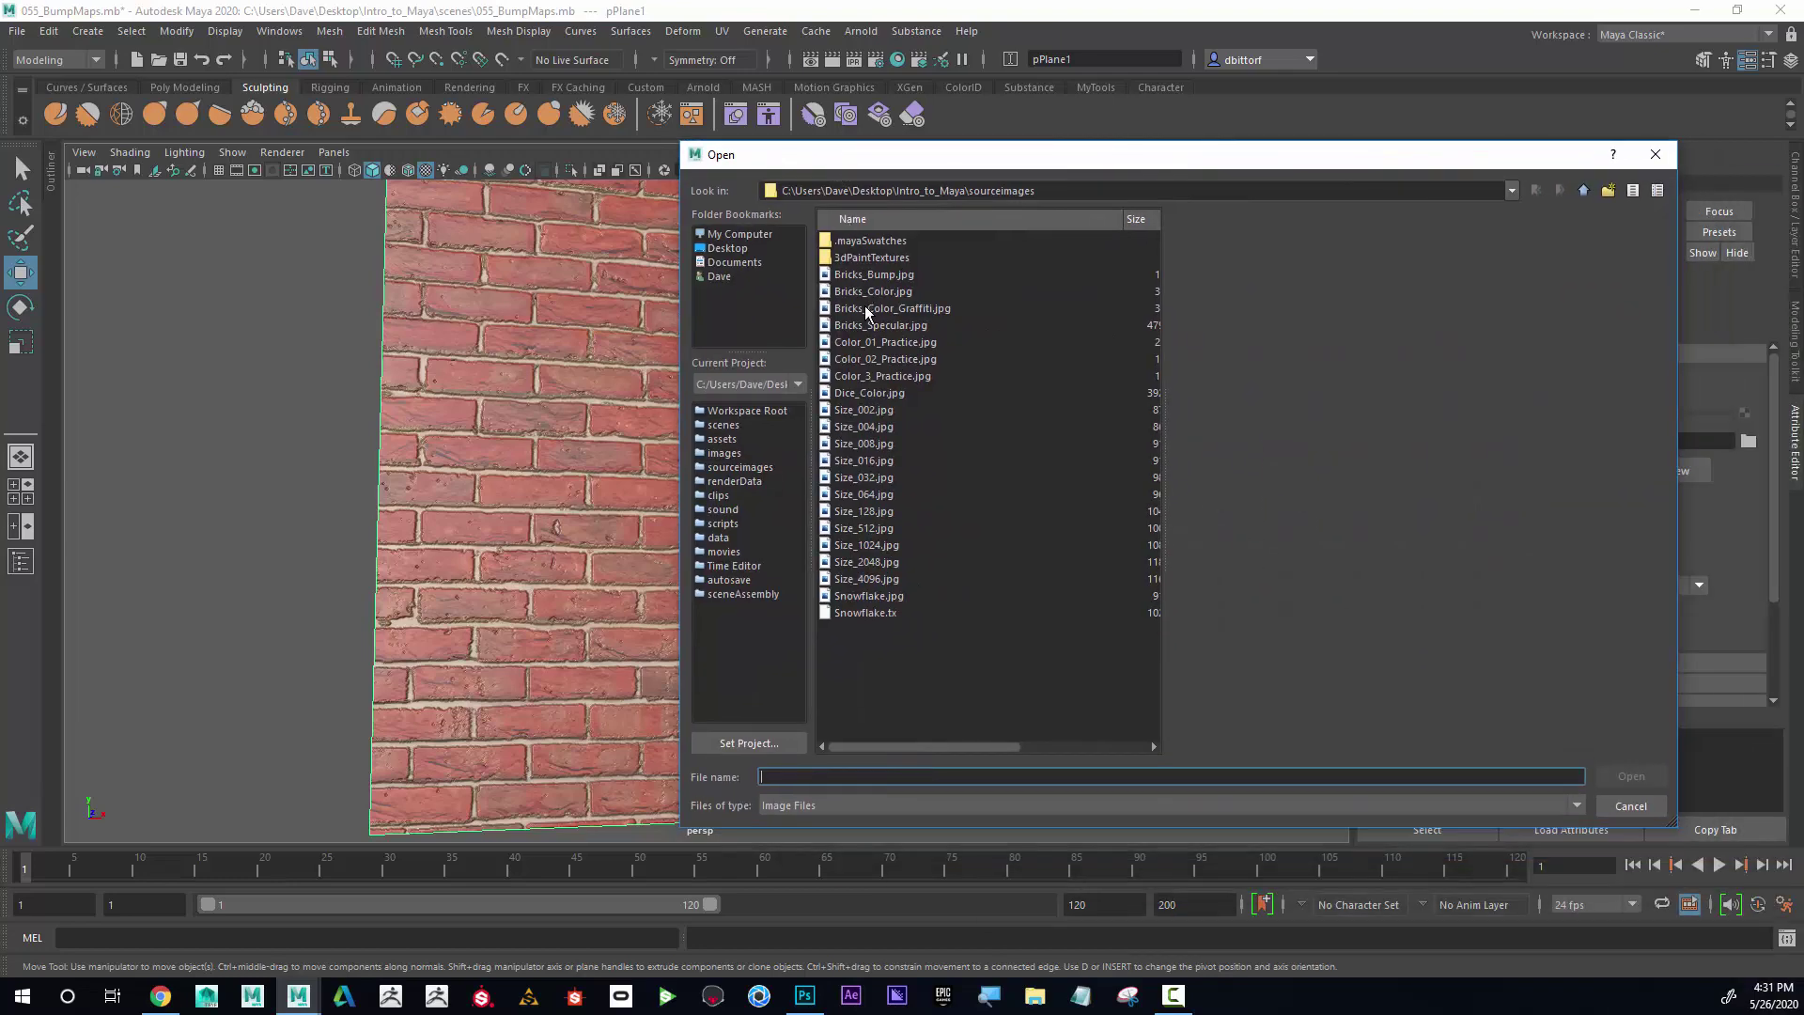
pyautogui.click(867, 309)
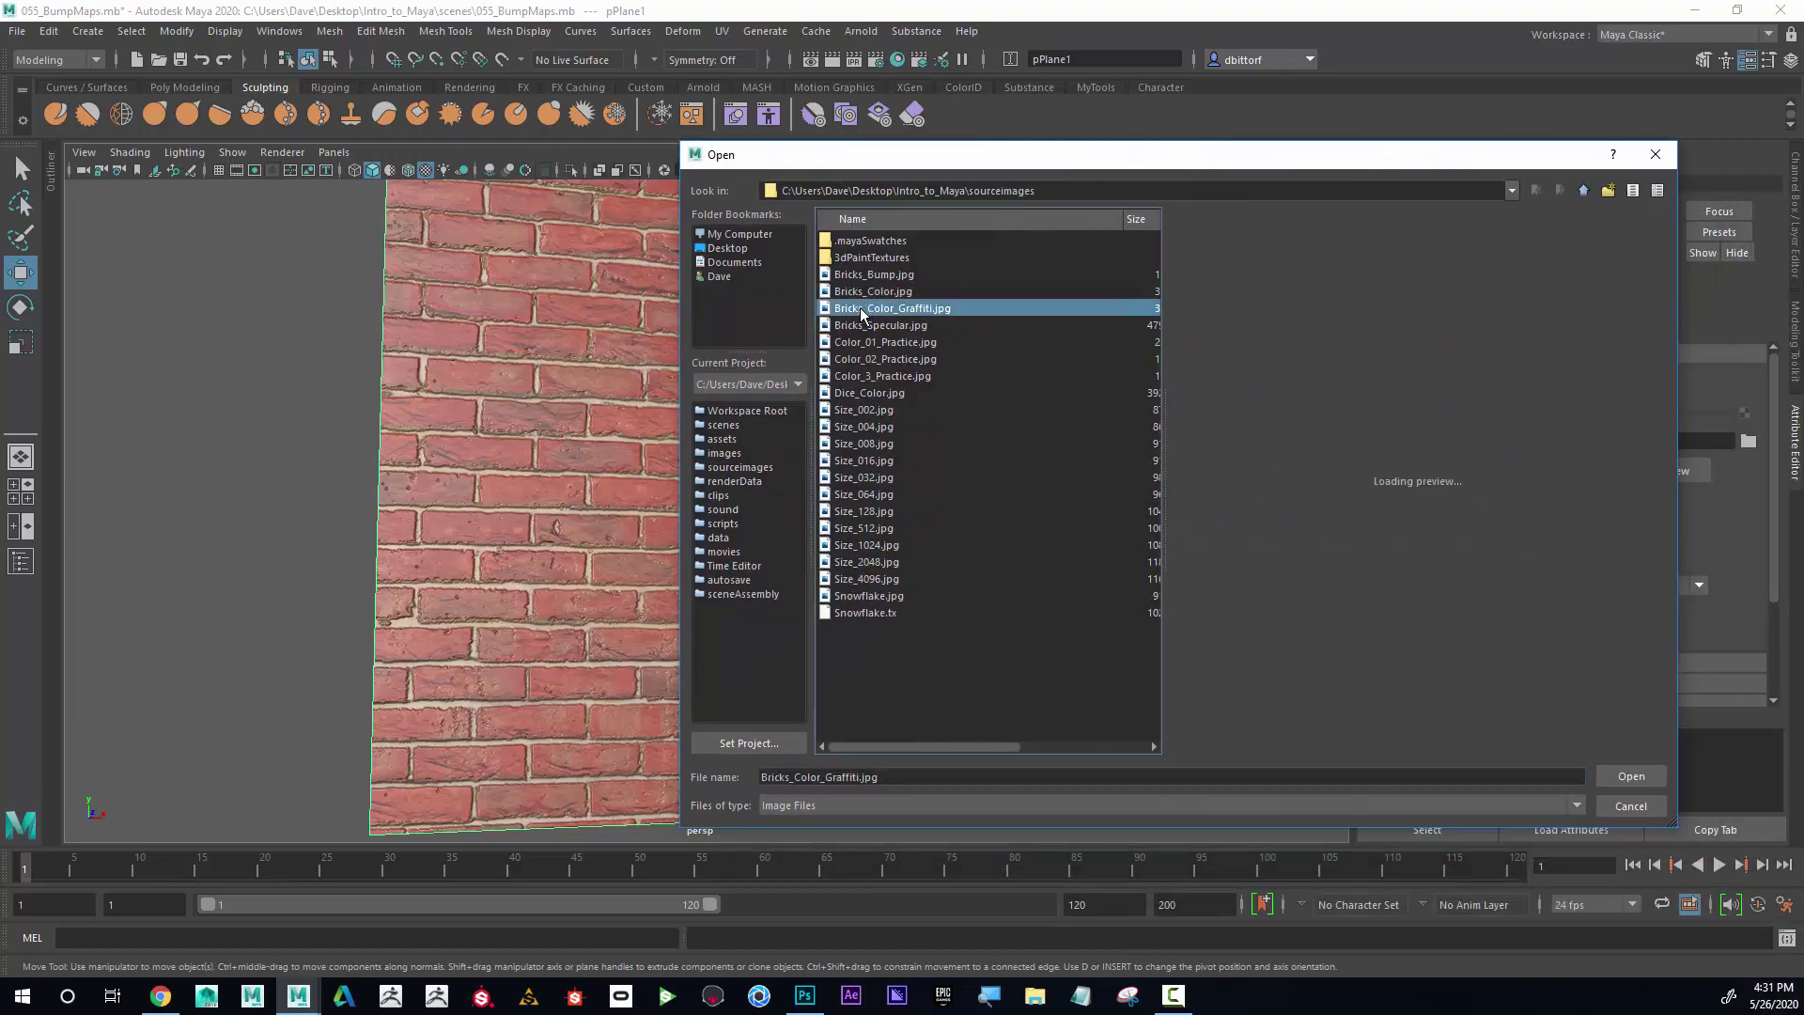
pyautogui.click(1658, 781)
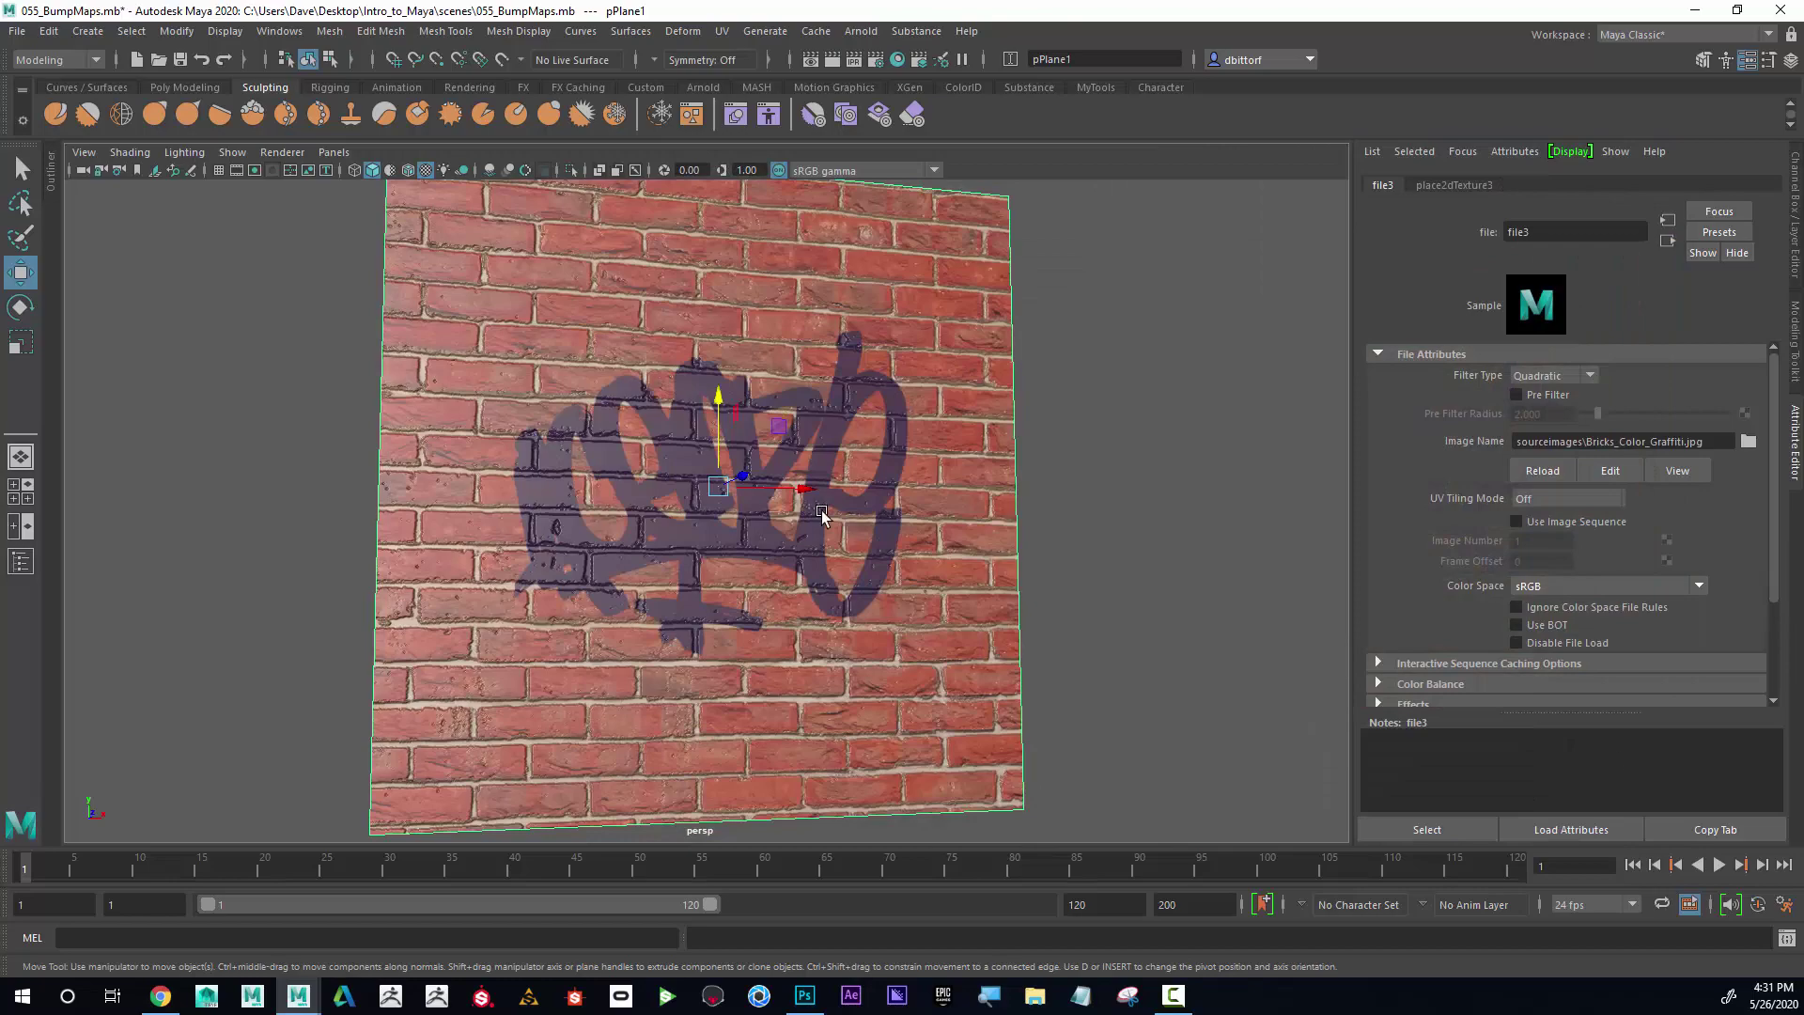
# Step: Return to the wall's Brick_Material attributes and connect a File texture to its Specular Color
pyautogui.keyDown('alt'); pyautogui.moveTo(766, 458); pyautogui.dragTo(893, 411); pyautogui.keyUp('alt')
pyautogui.scroll(3, 720, 462)
pyautogui.scroll(-2, 946, 482)
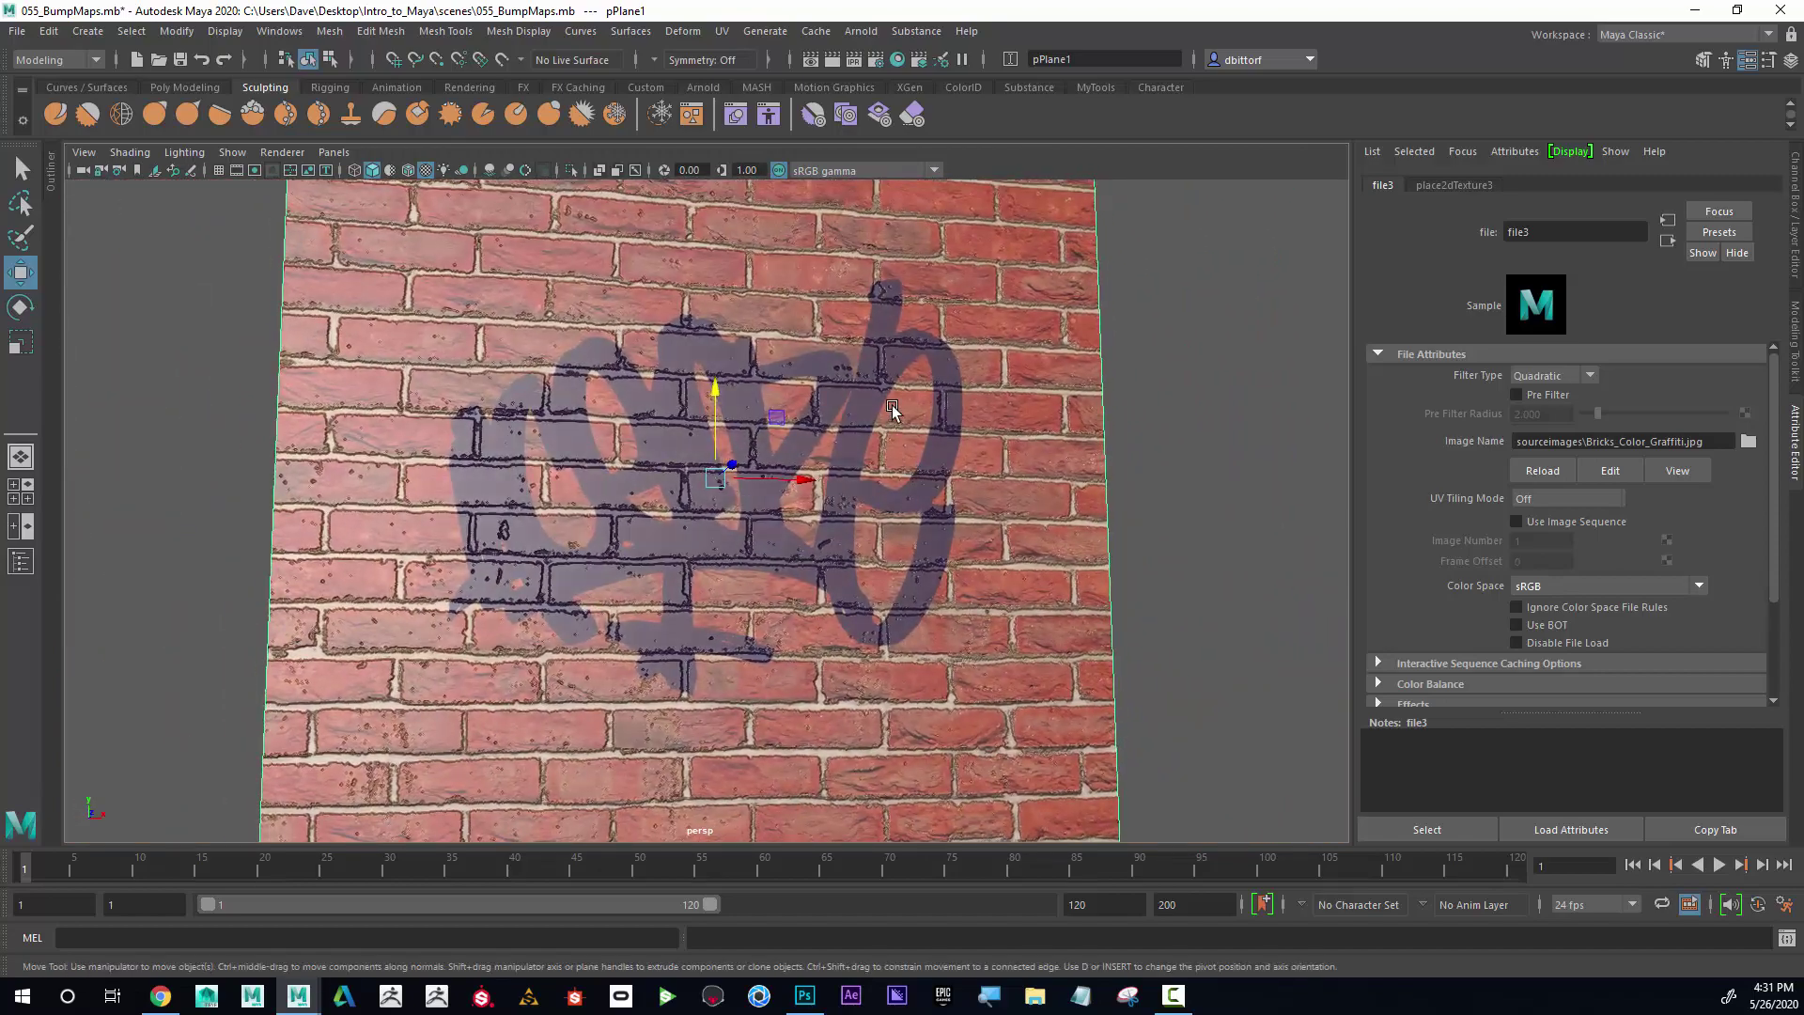
pyautogui.moveTo(893, 411); pyautogui.dragTo(975, 870, button='right')
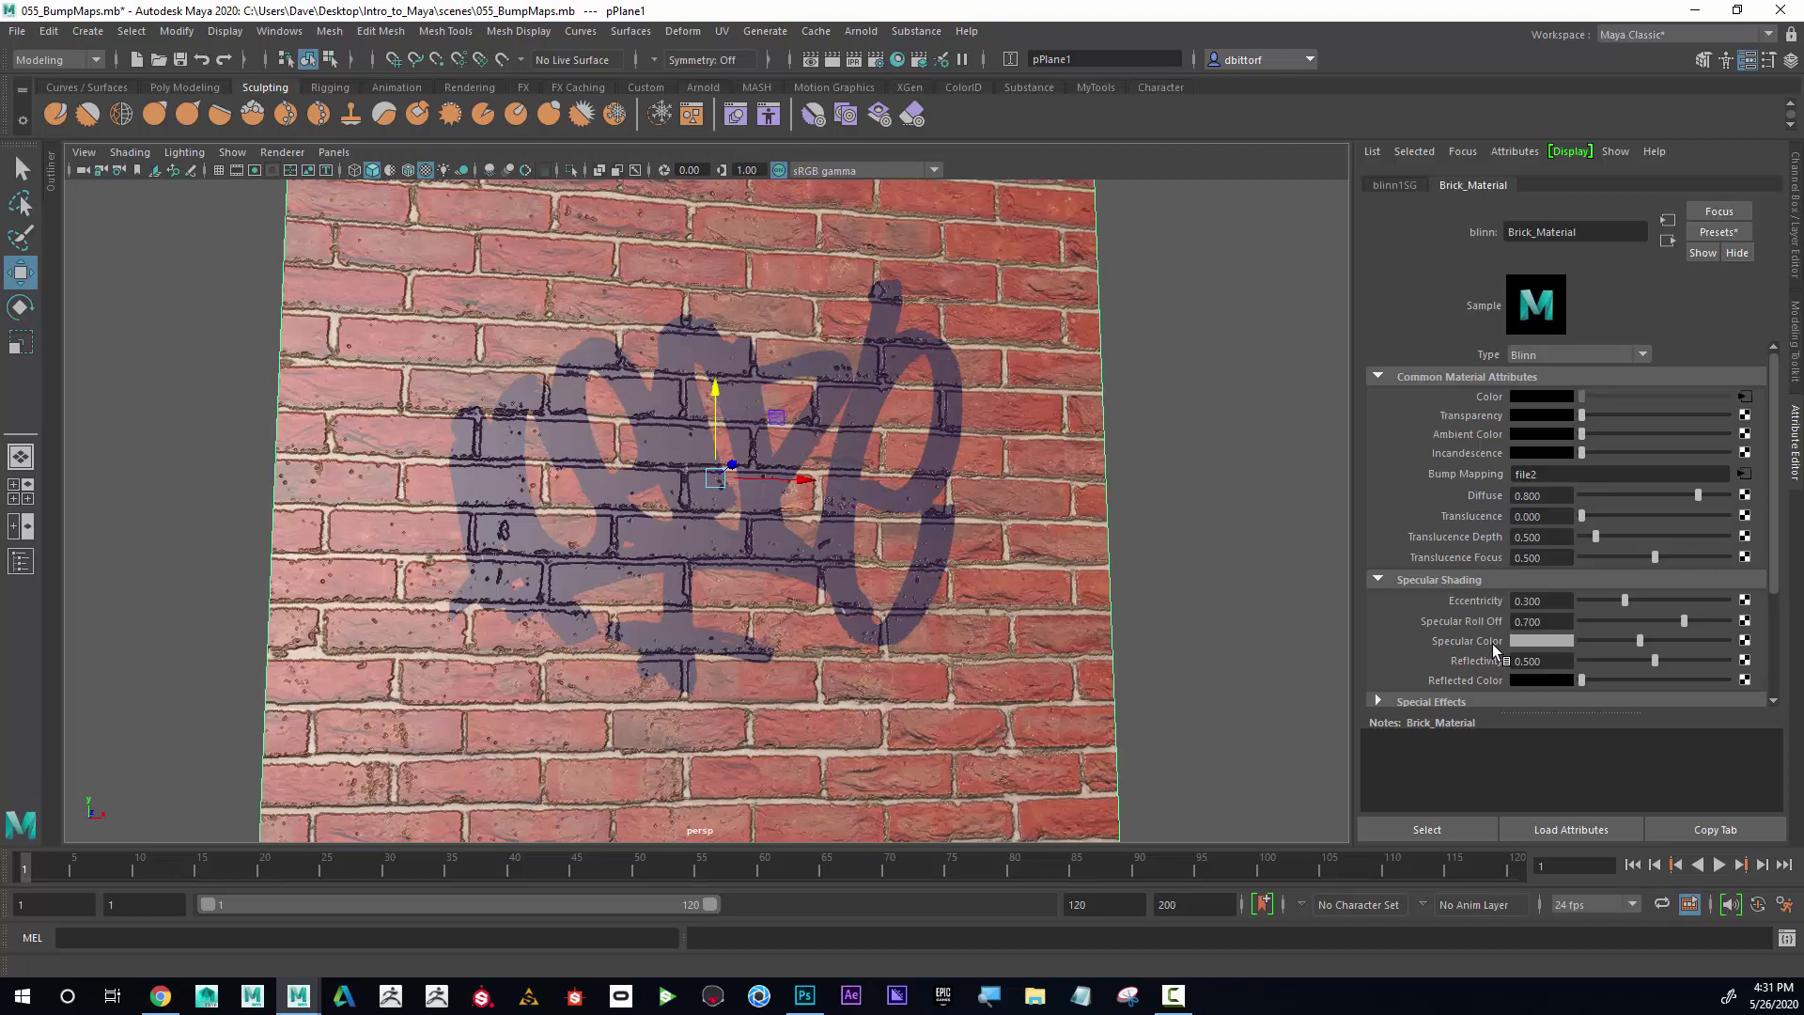
pyautogui.scroll(-2, 1472, 637)
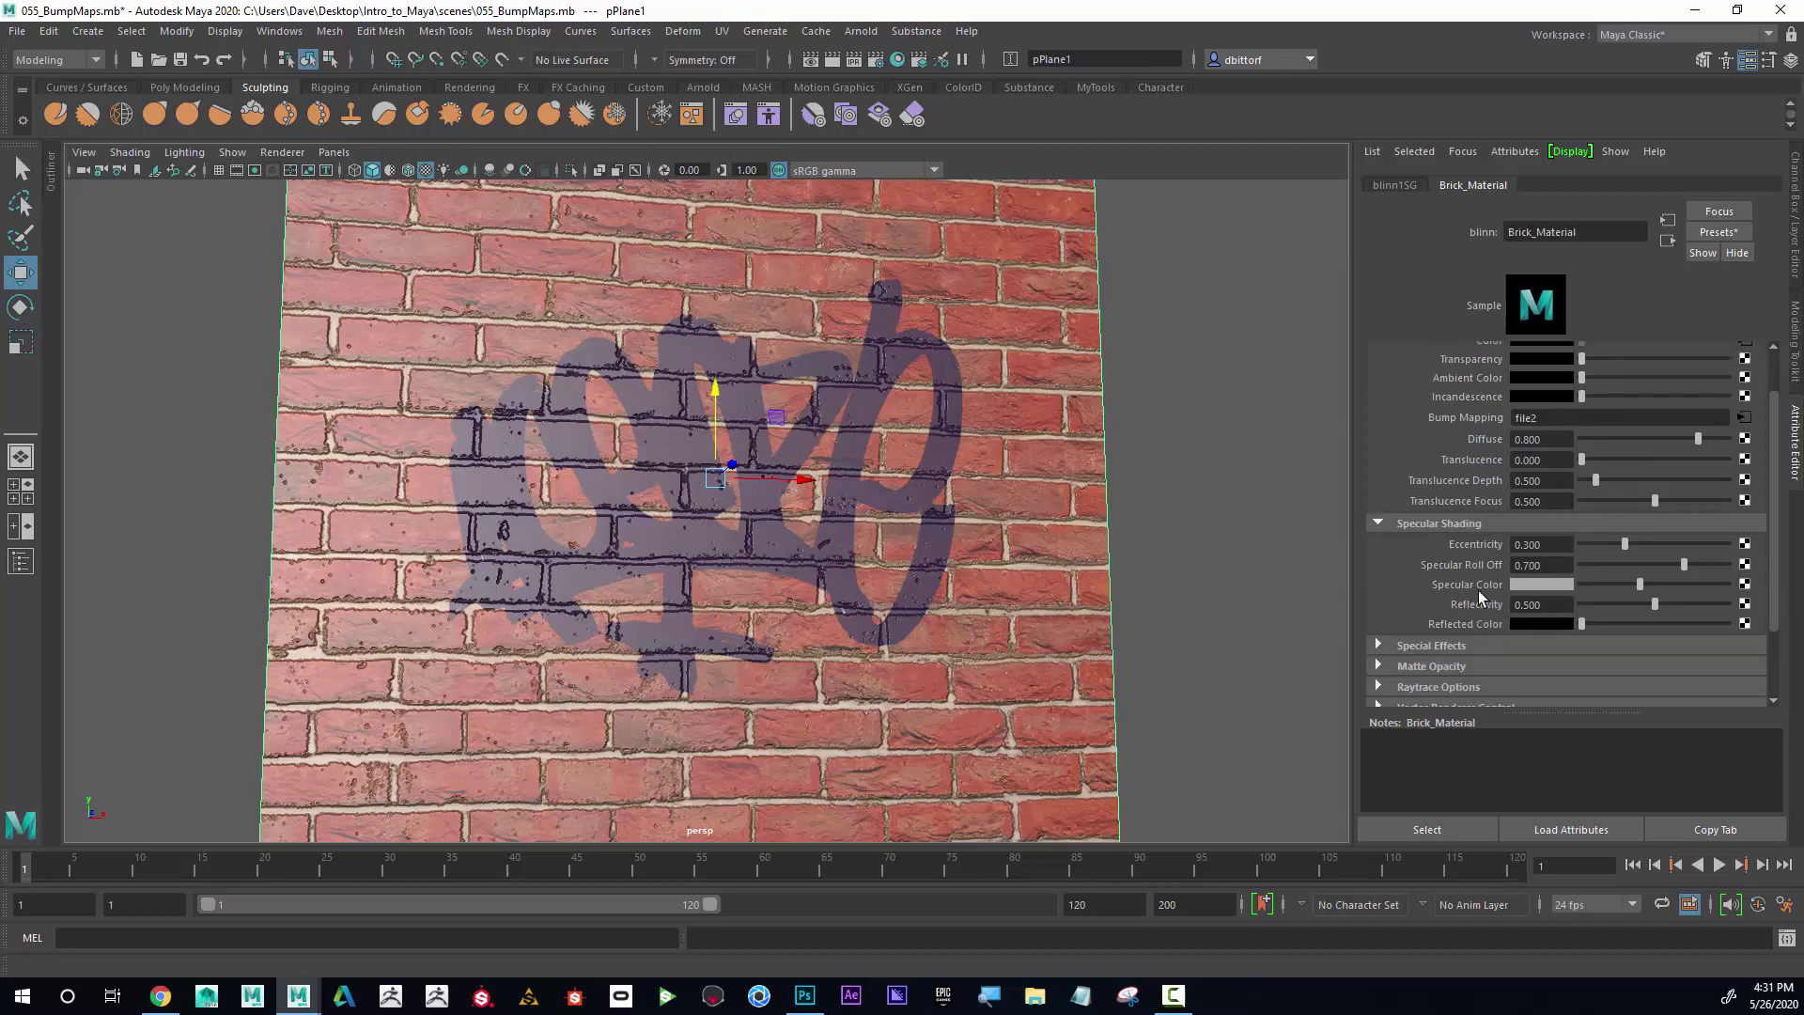
pyautogui.click(1746, 584)
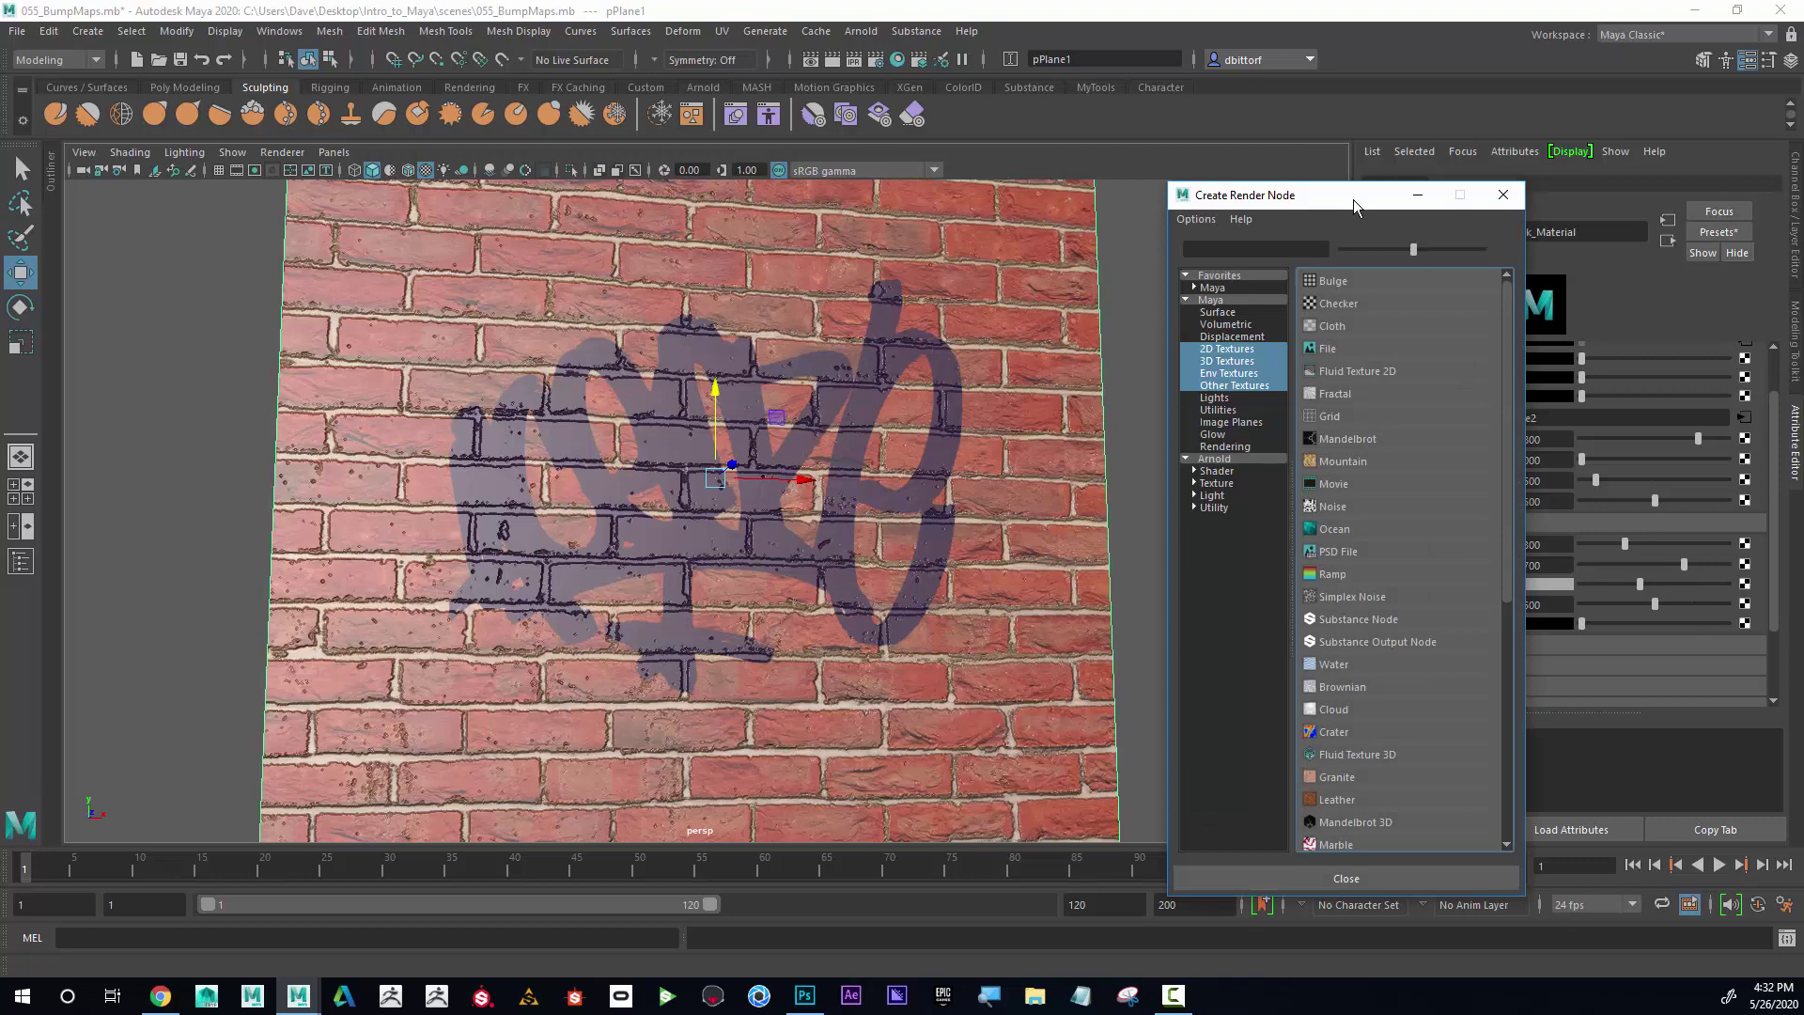
pyautogui.moveTo(1354, 196); pyautogui.dragTo(1329, 179)
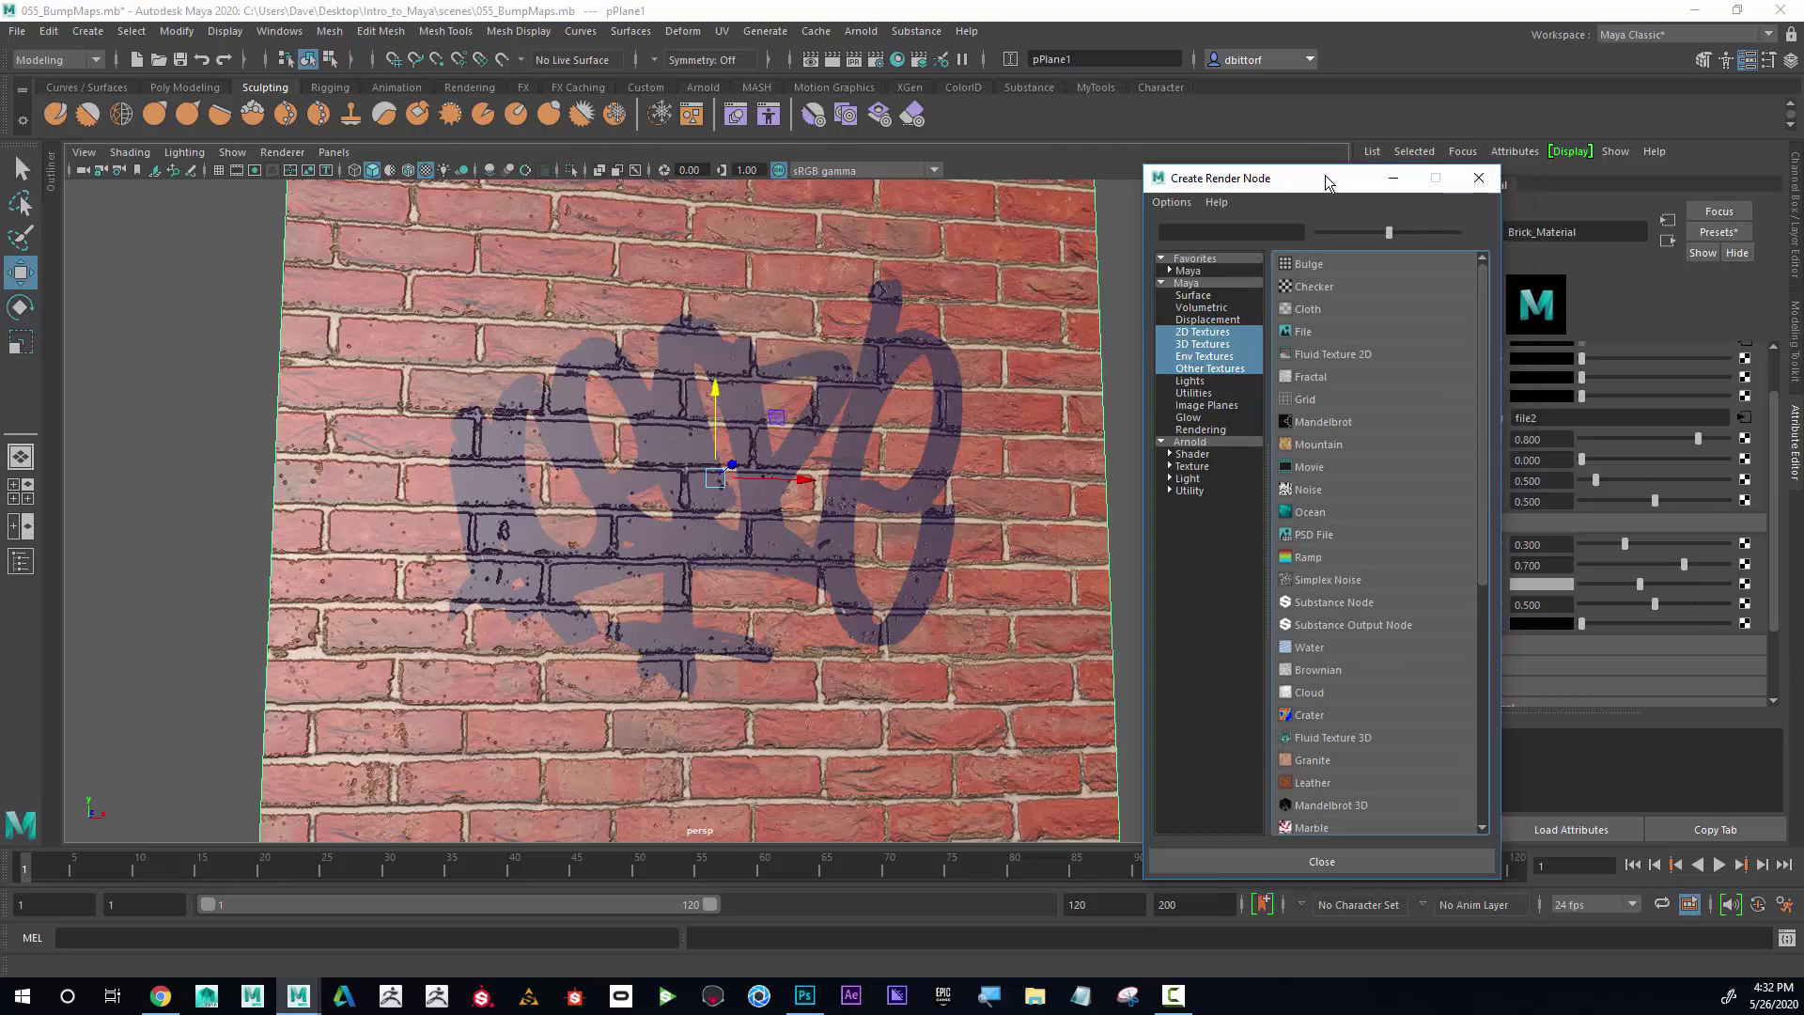
pyautogui.click(1305, 334)
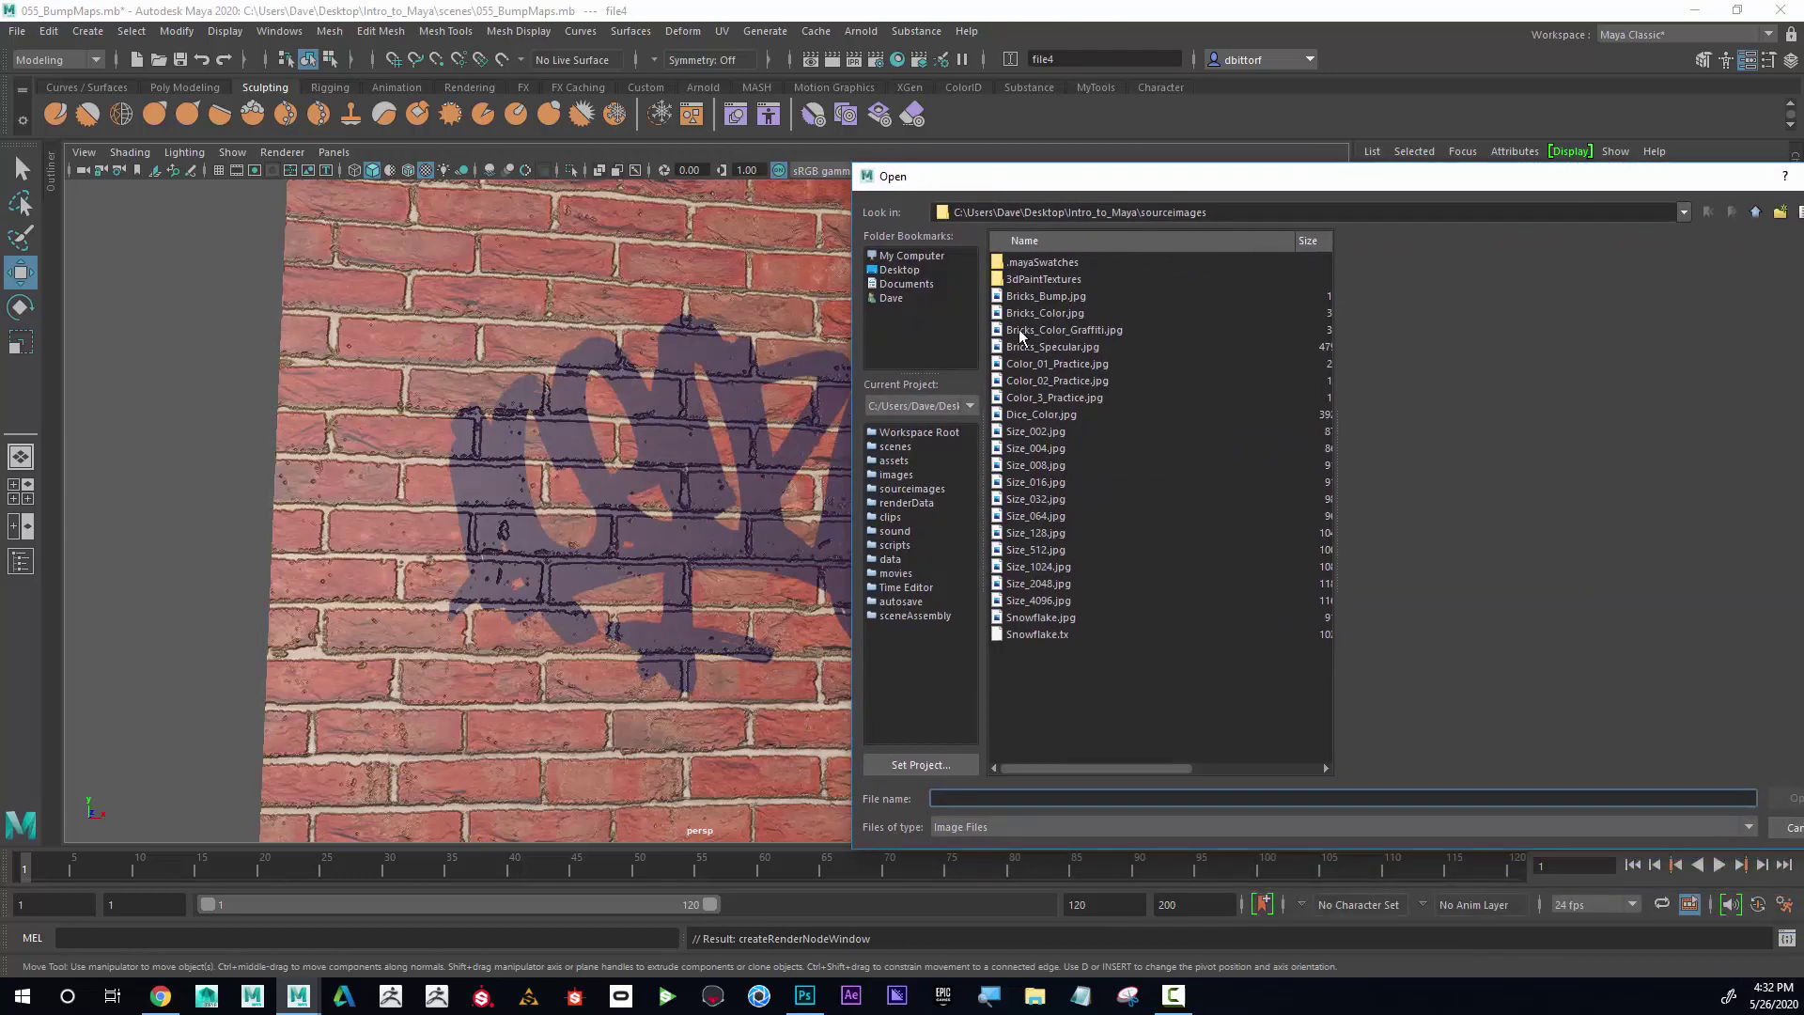
# Step: Load Bricks_Specular.jpg from sourceimages into the specular color's file texture and check the shine on the wall
pyautogui.click(1056, 348)
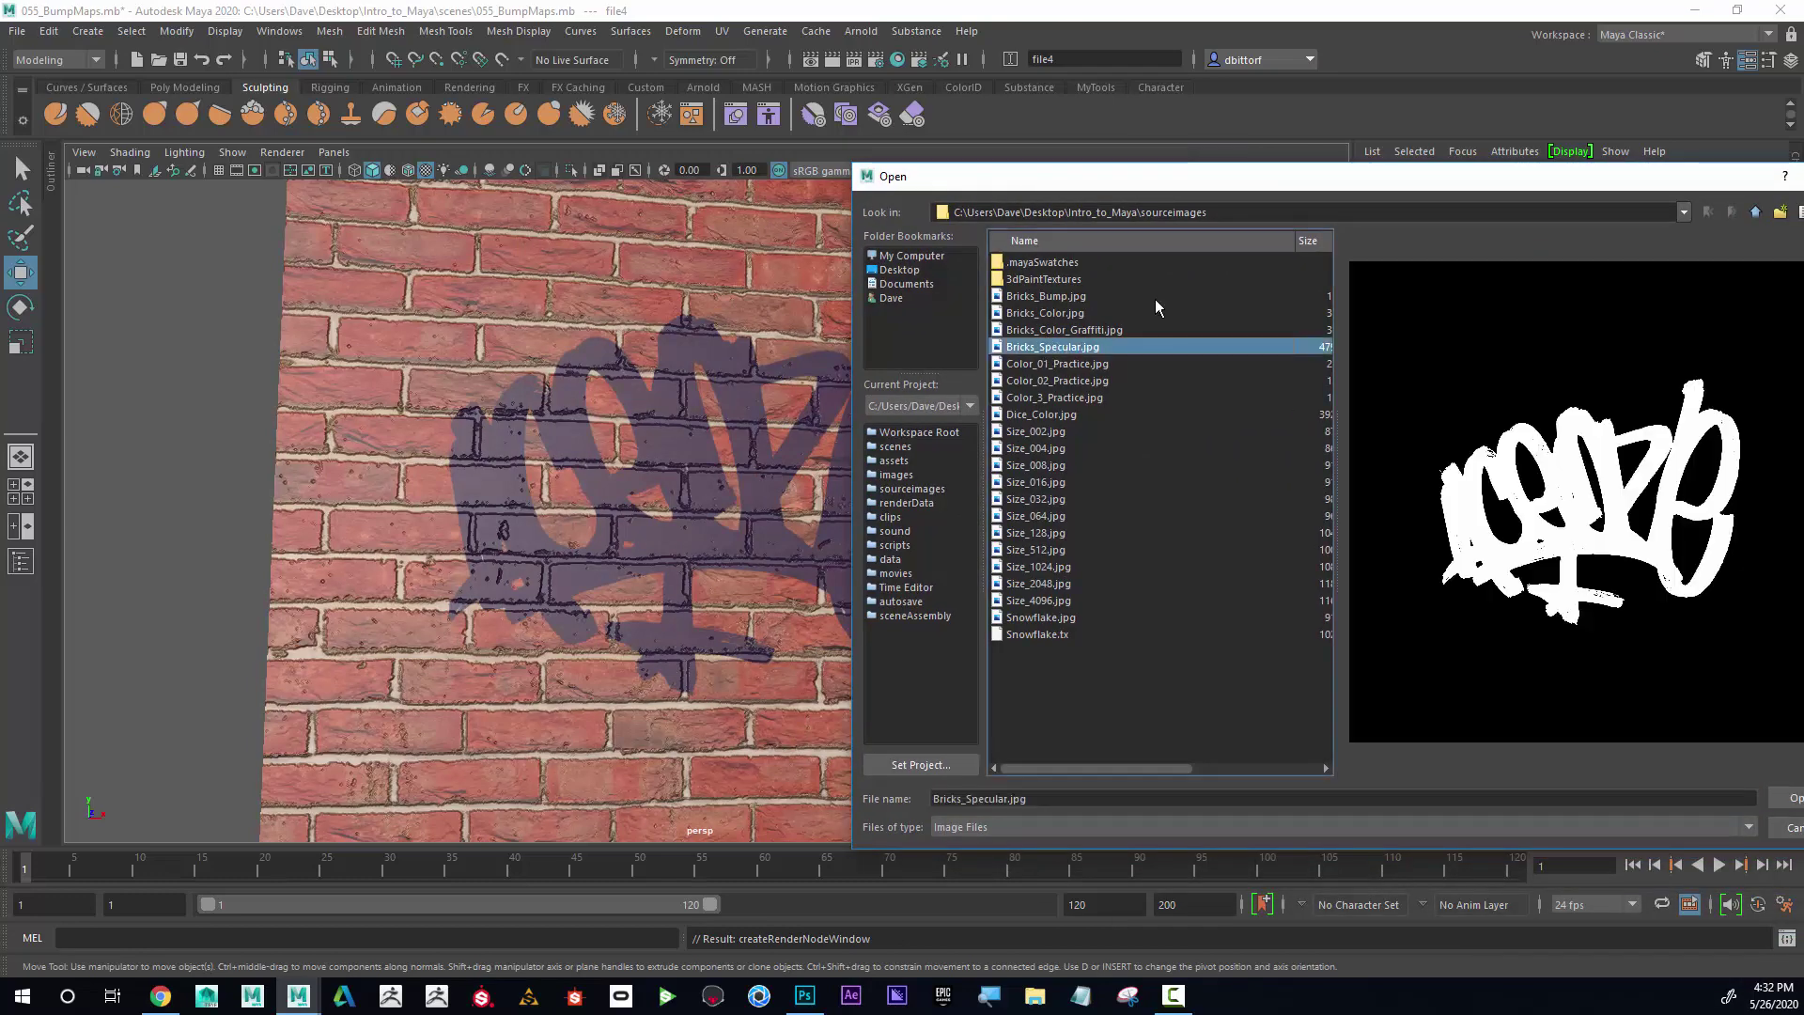
pyautogui.moveTo(1272, 195); pyautogui.dragTo(1206, 180)
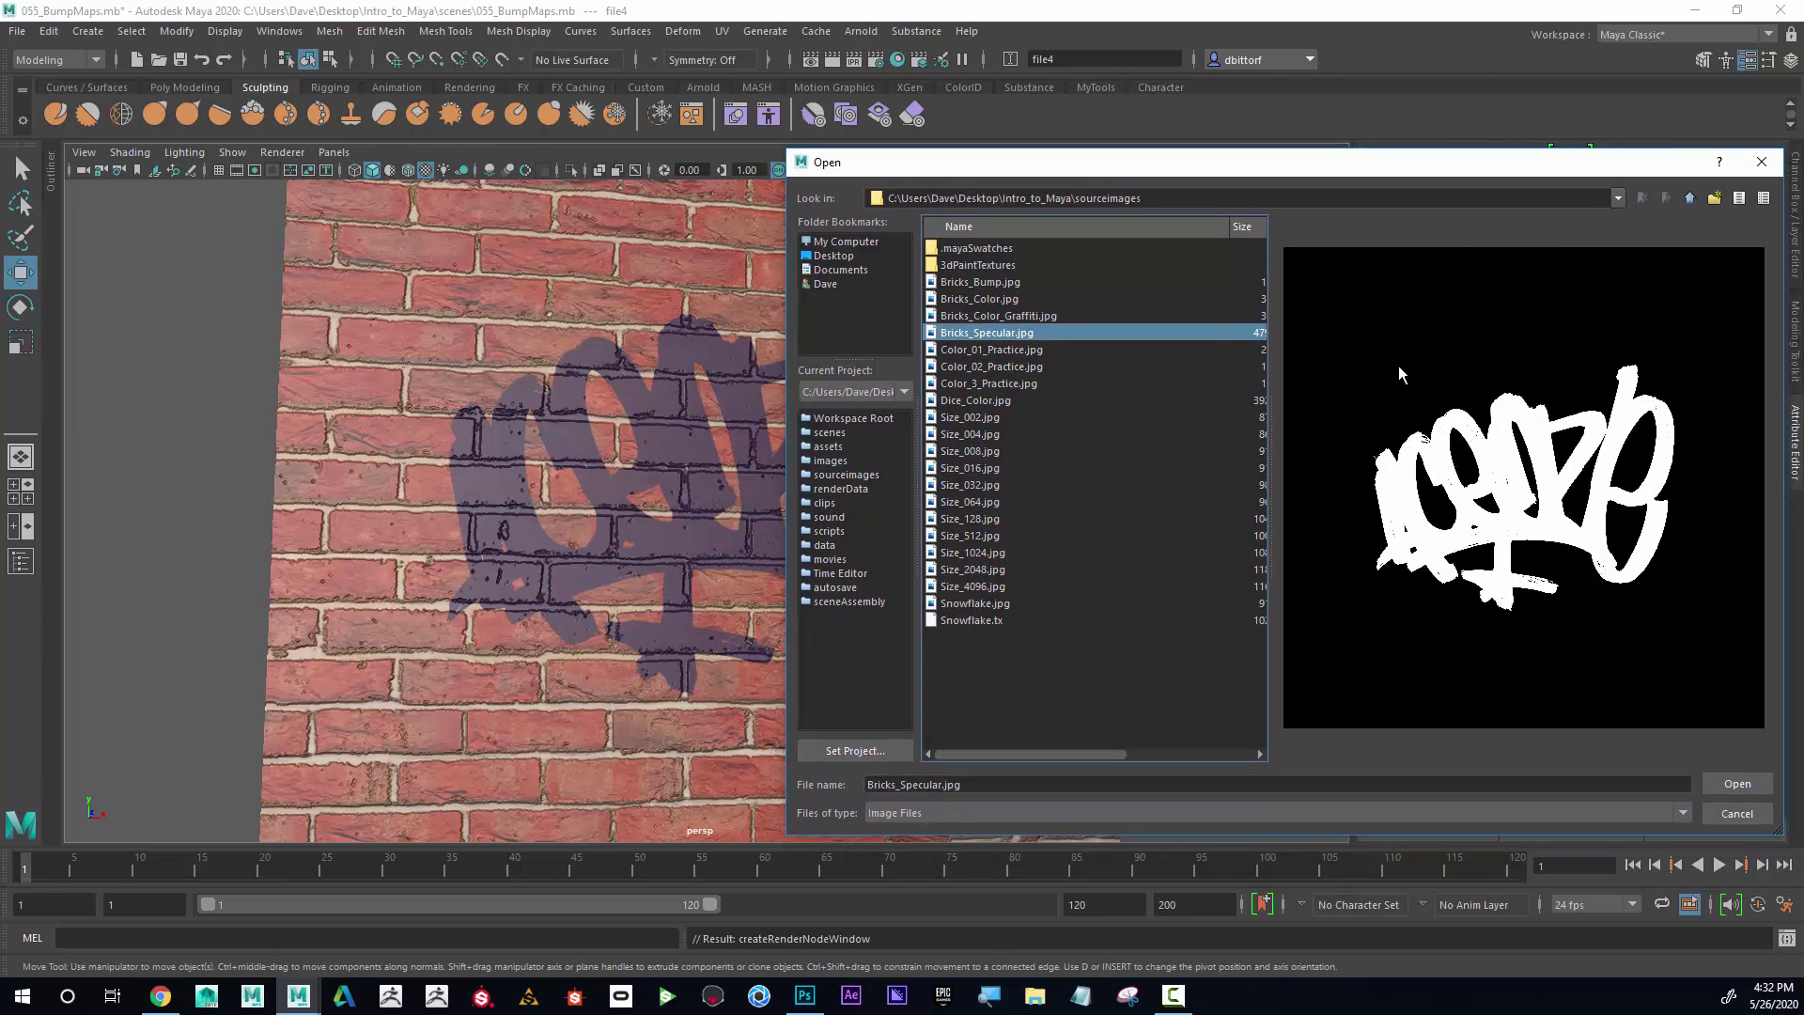
pyautogui.click(1733, 782)
pyautogui.moveTo(800, 405)
pyautogui.keyDown('alt'); pyautogui.mouseDown()
pyautogui.moveTo(719, 401)
pyautogui.moveTo(1039, 432)
pyautogui.moveTo(717, 475)
pyautogui.moveTo(973, 428)
pyautogui.moveTo(1051, 449)
pyautogui.moveTo(982, 465)
pyautogui.moveTo(1072, 460)
pyautogui.moveTo(945, 465)
pyautogui.moveTo(984, 467)
pyautogui.moveTo(875, 414)
pyautogui.moveTo(912, 443)
pyautogui.moveTo(839, 445)
pyautogui.moveTo(904, 450)
pyautogui.moveTo(883, 438)
pyautogui.moveTo(900, 432)
pyautogui.mouseUp(); pyautogui.keyUp('alt')
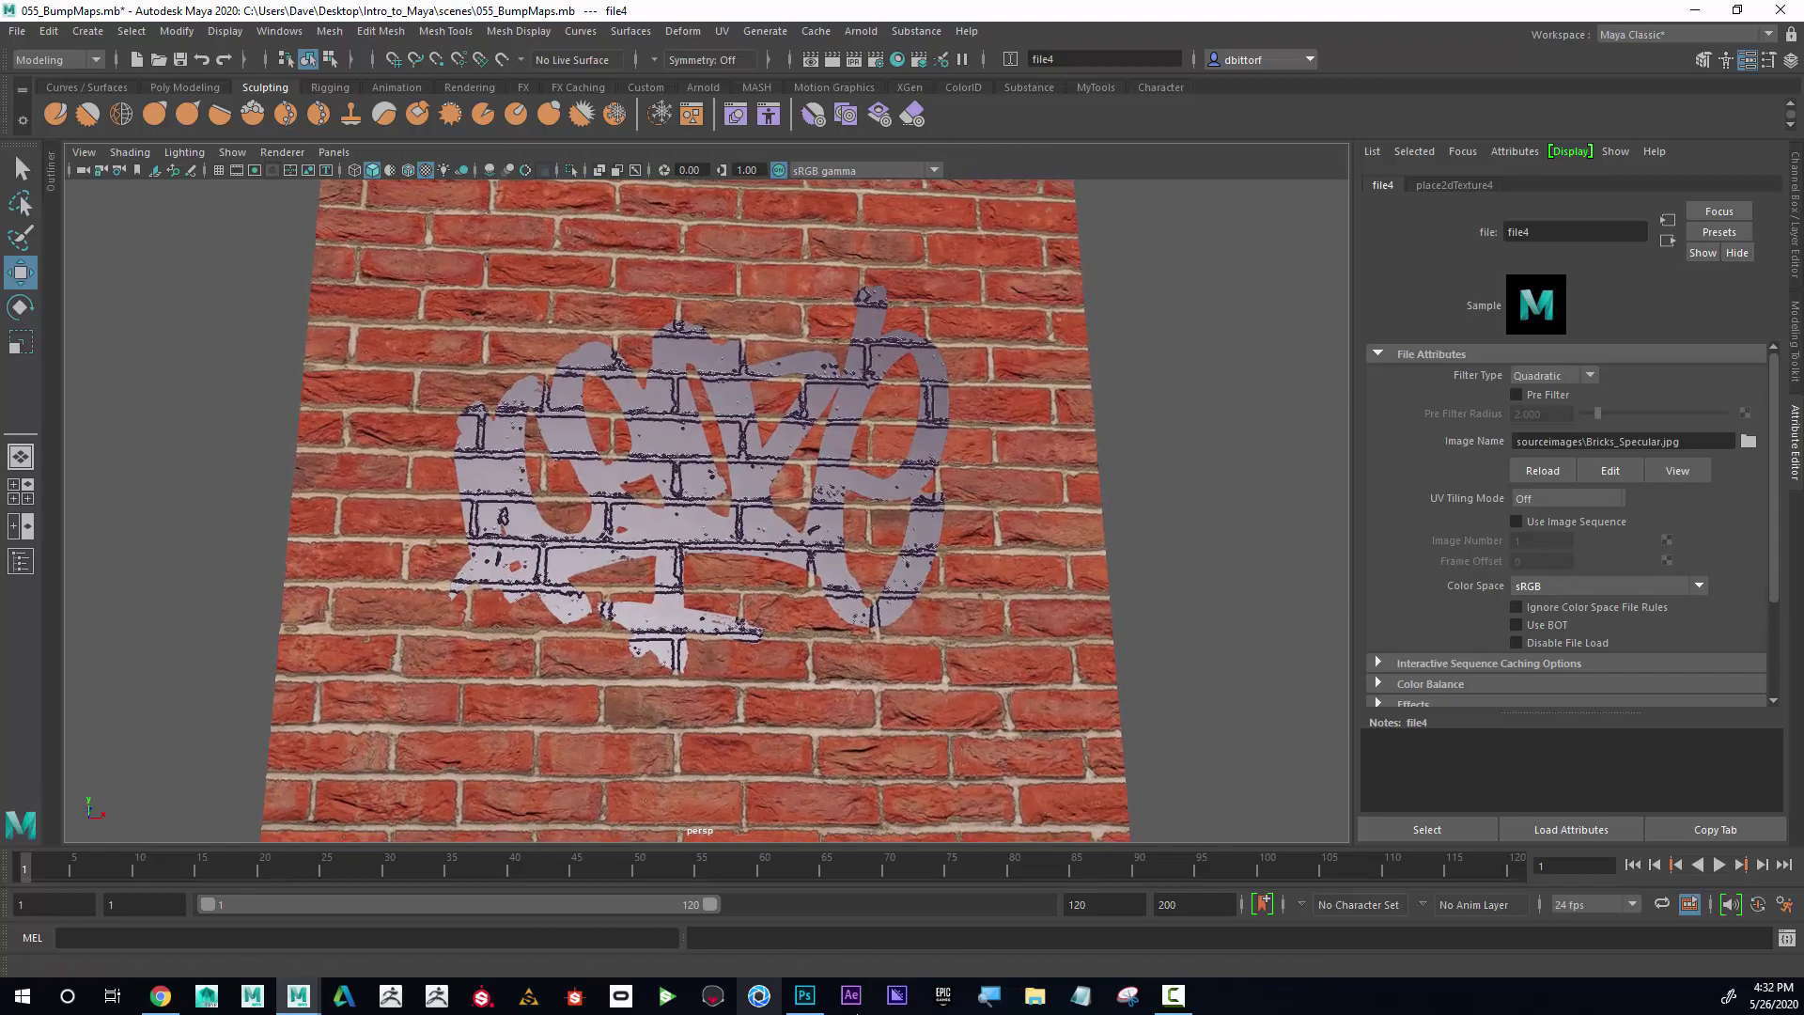
# Step: Switch to Photoshop, make the Specular layer visible and select it
pyautogui.moveTo(804, 995)
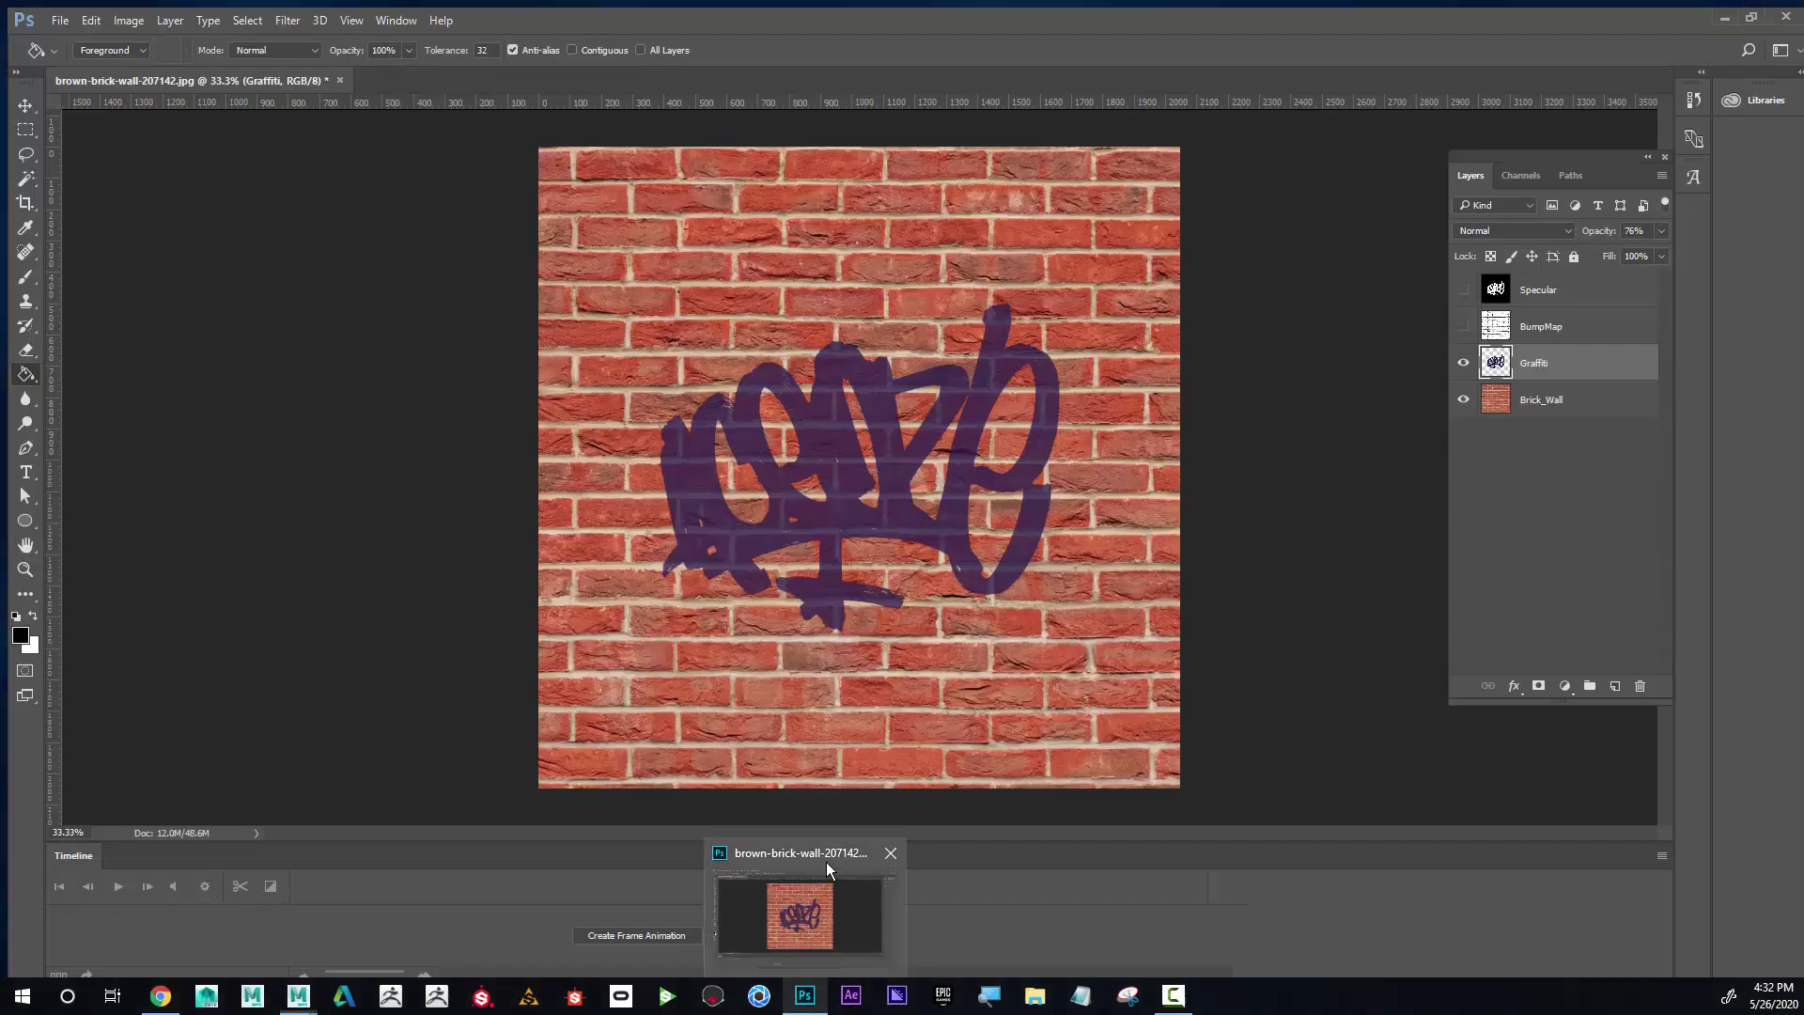
pyautogui.click(826, 862)
pyautogui.click(1464, 290)
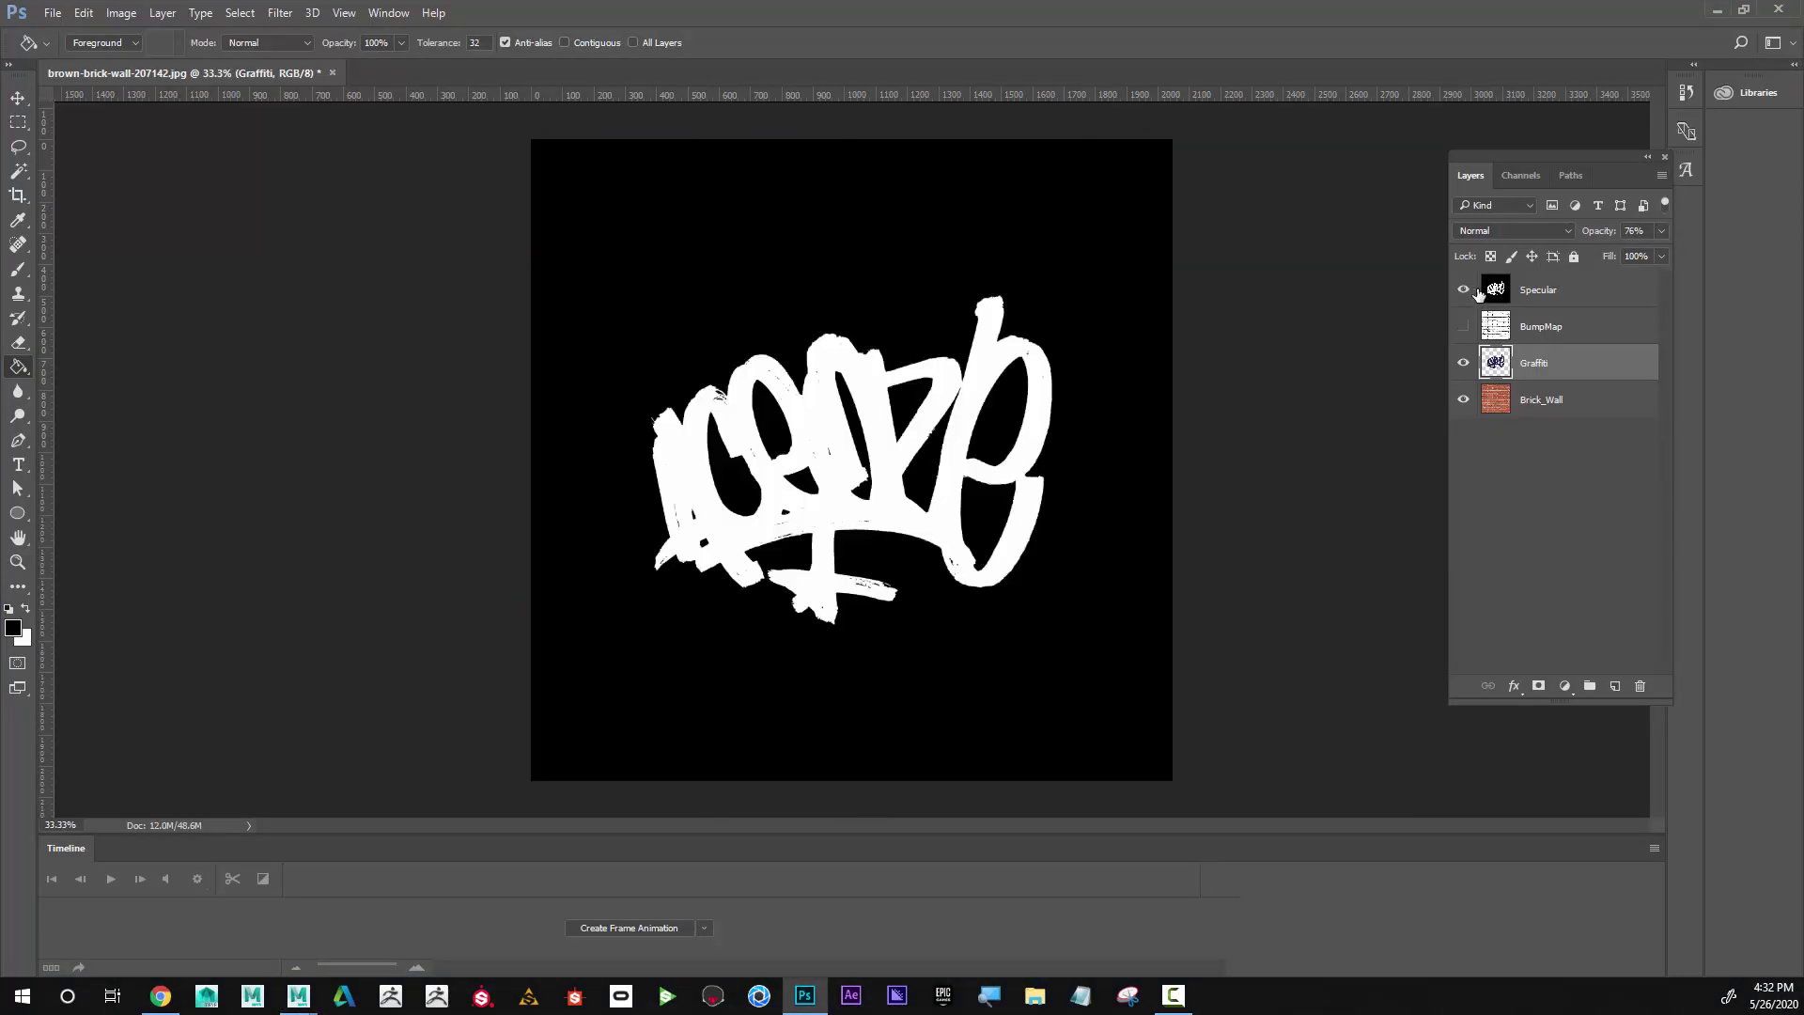
pyautogui.click(1565, 289)
pyautogui.click(120, 14)
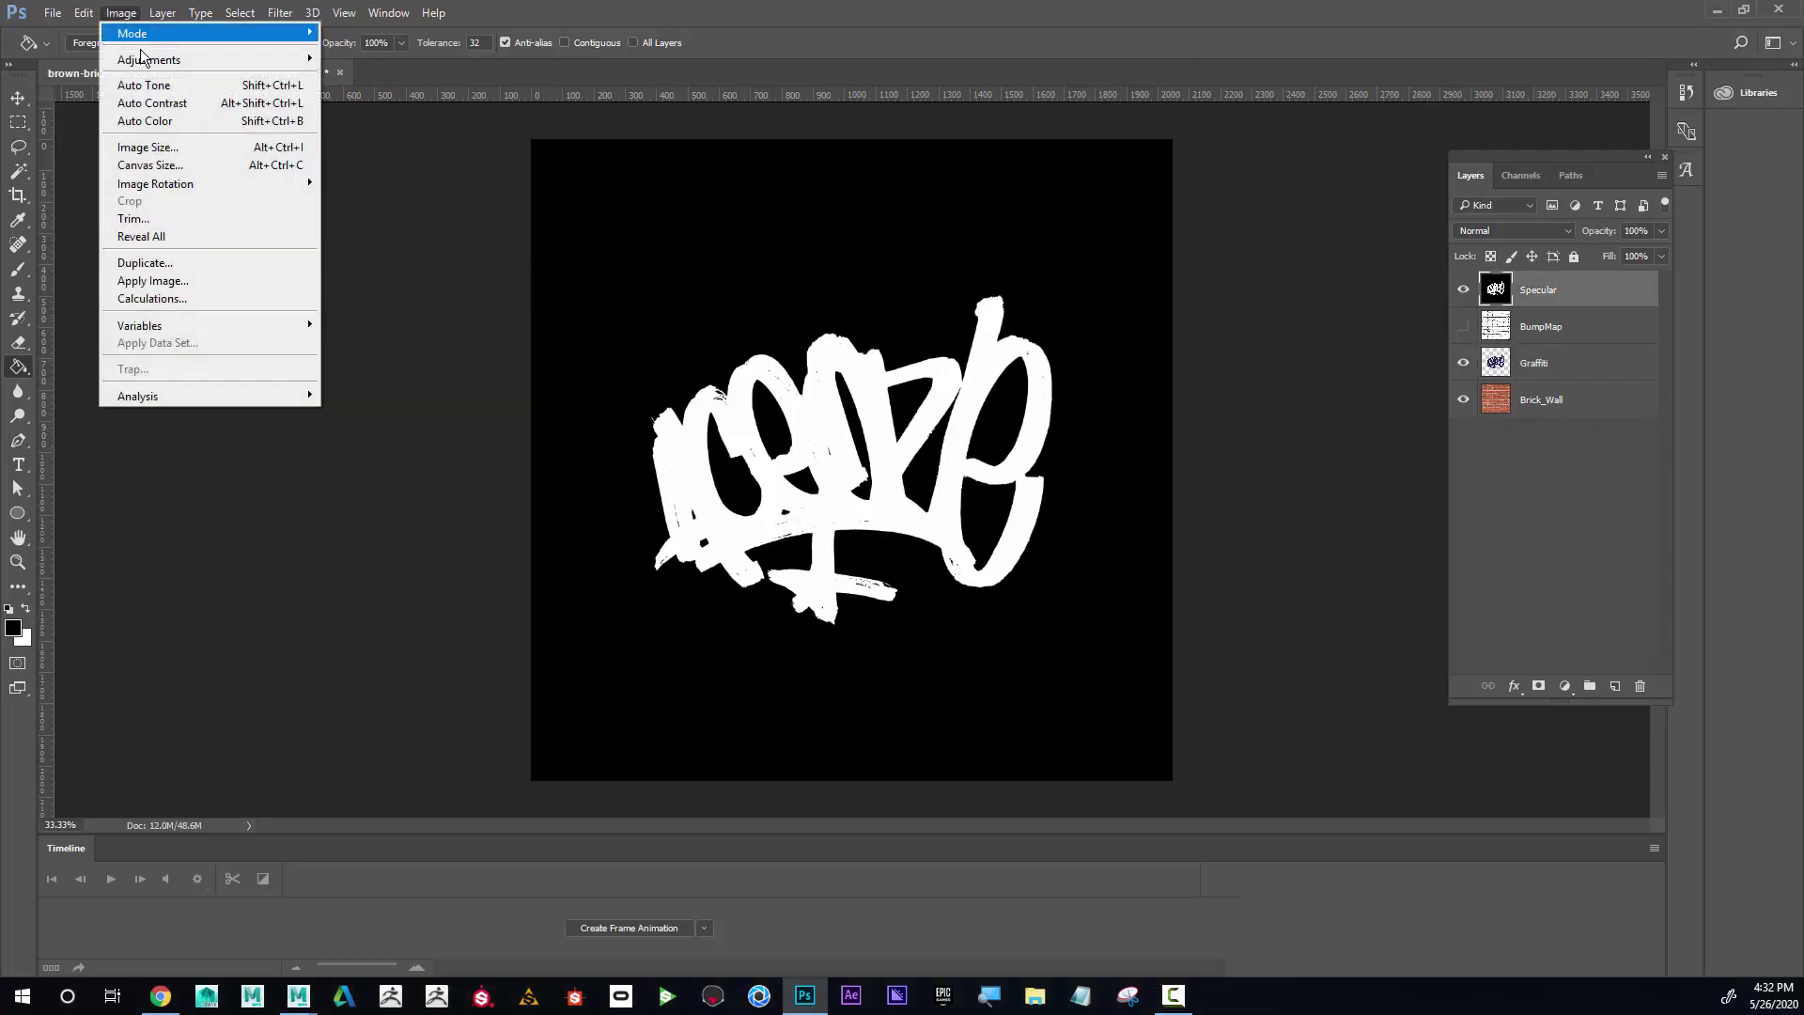
pyautogui.moveTo(147, 60)
pyautogui.click(381, 63)
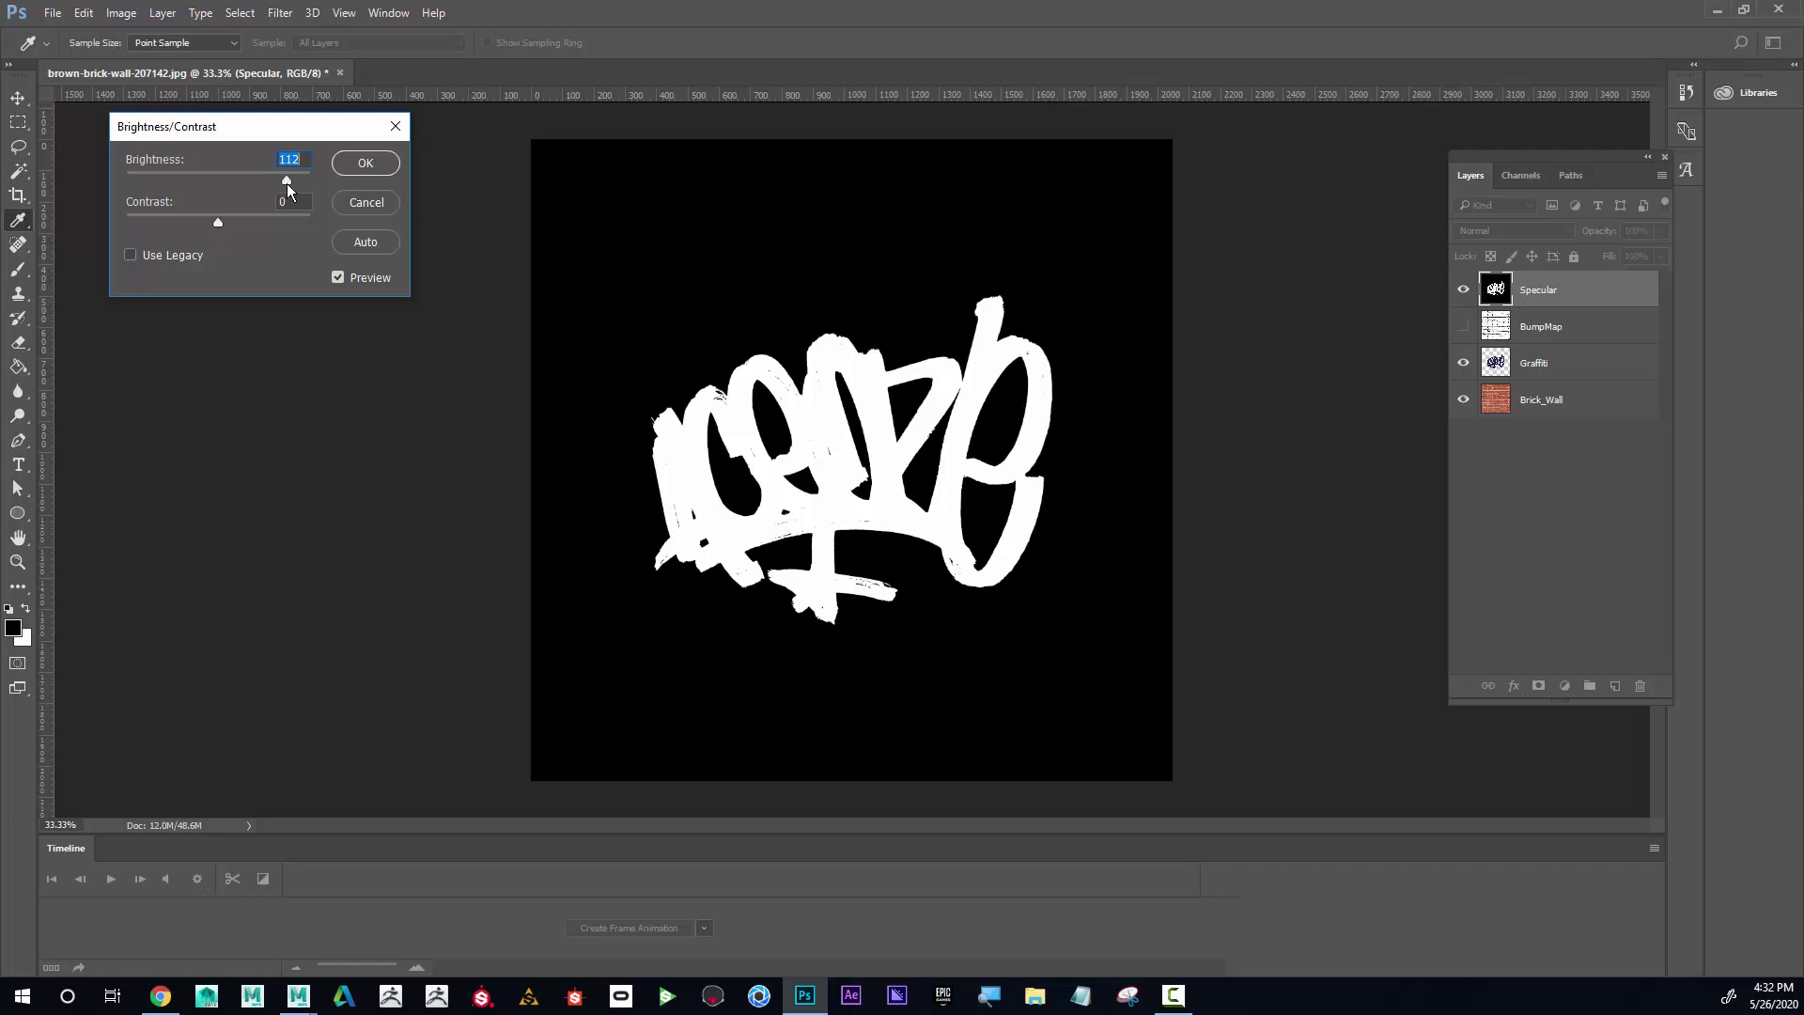
pyautogui.moveTo(287, 182); pyautogui.dragTo(307, 181)
pyautogui.moveTo(217, 223); pyautogui.dragTo(203, 226)
pyautogui.click(394, 199)
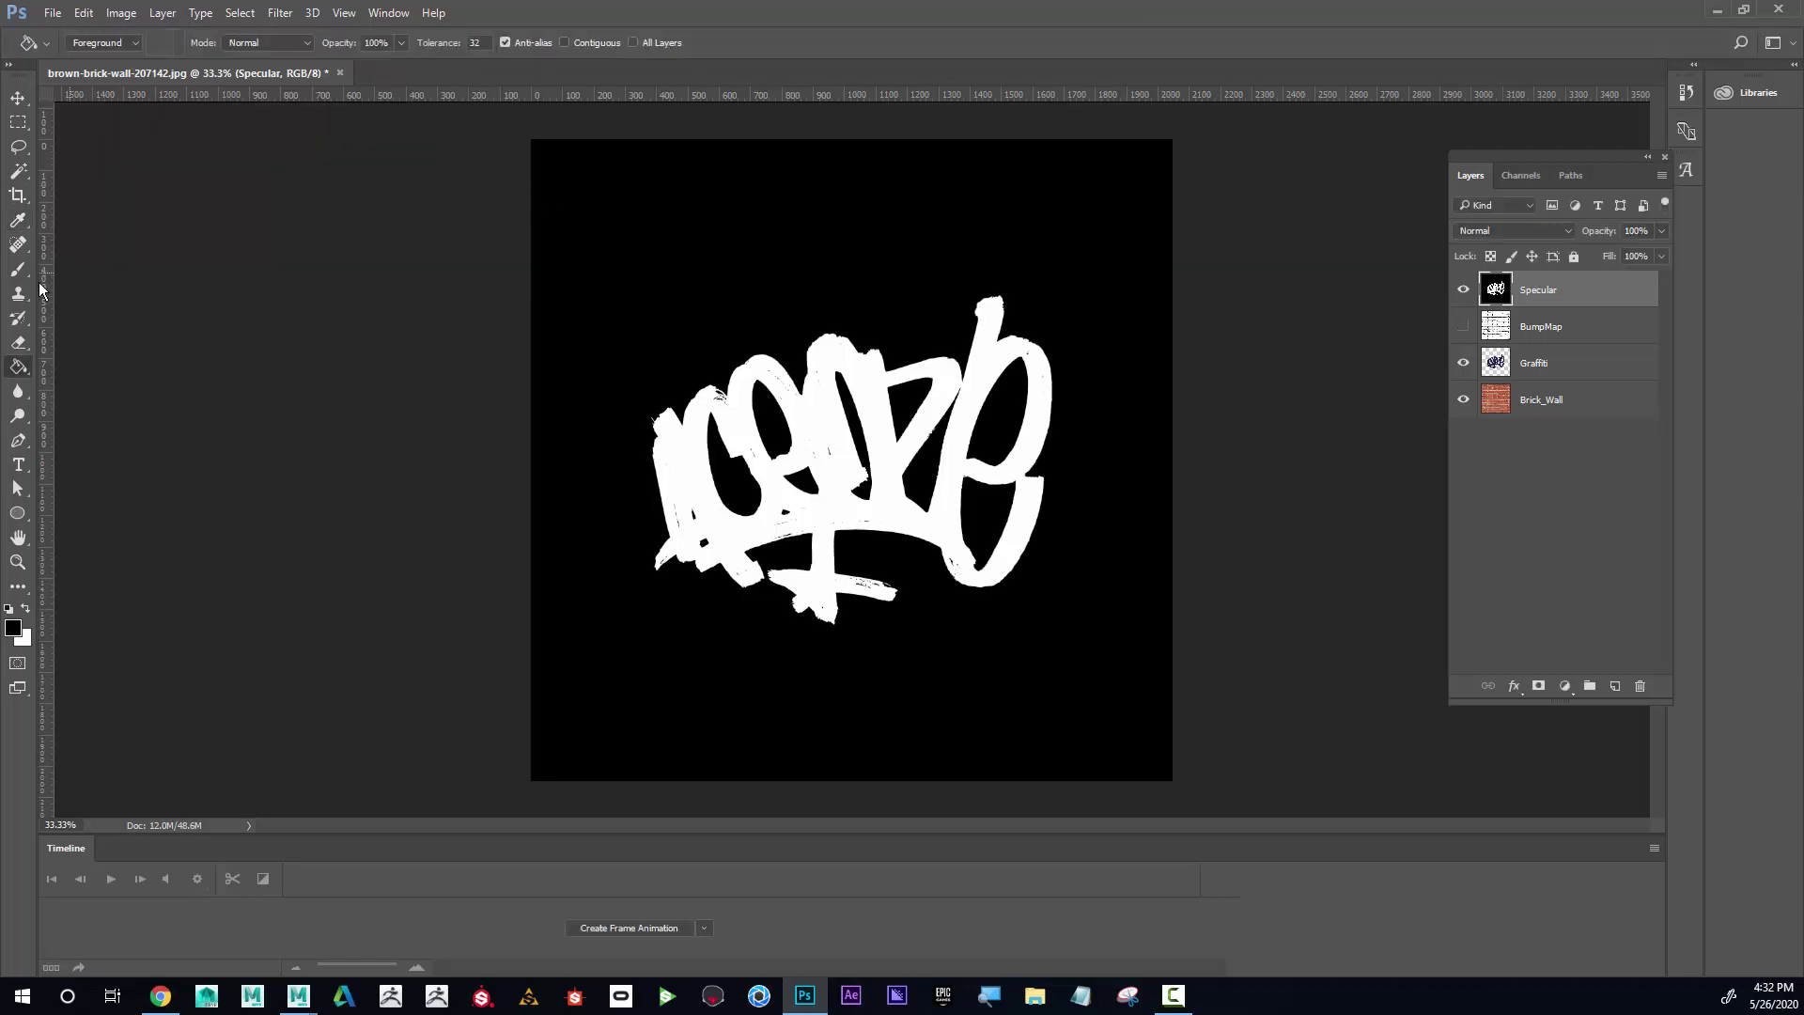
# Step: Fill the black area around the graffiti on the Specular layer with dark gray 3d3b3b
pyautogui.click(13, 627)
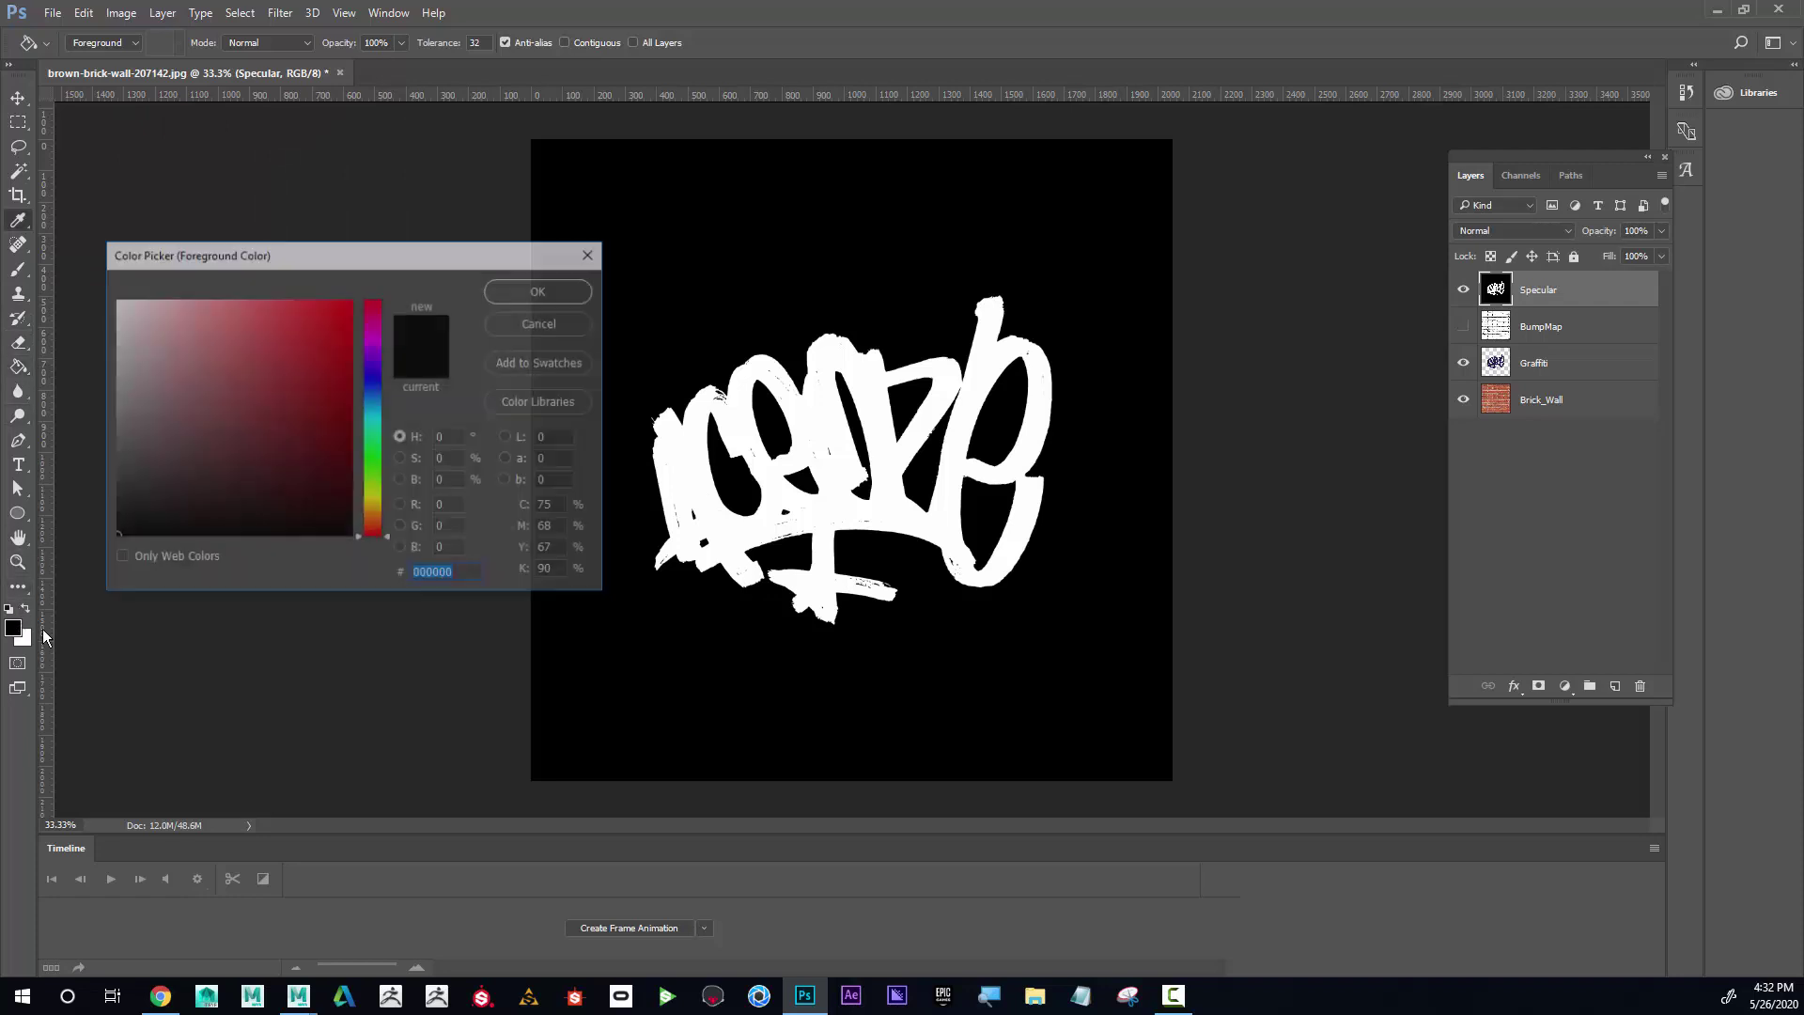
pyautogui.write('404040')
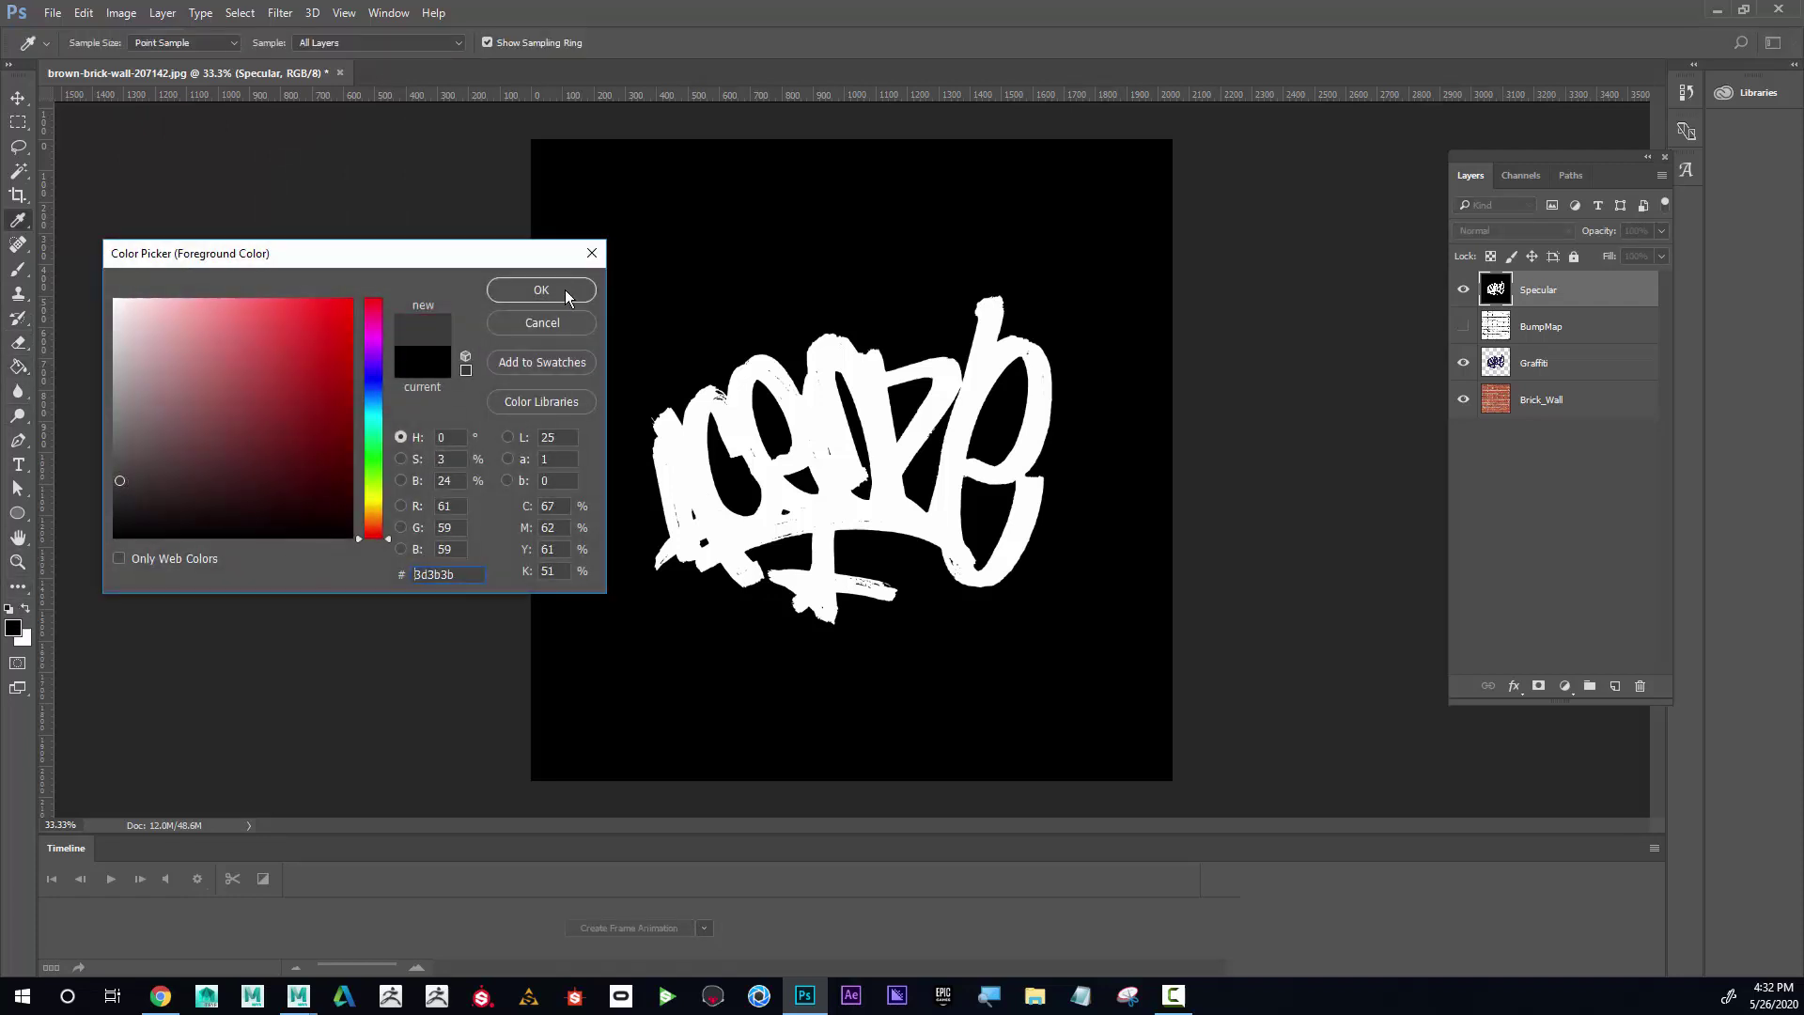
pyautogui.click(565, 289)
pyautogui.click(702, 284)
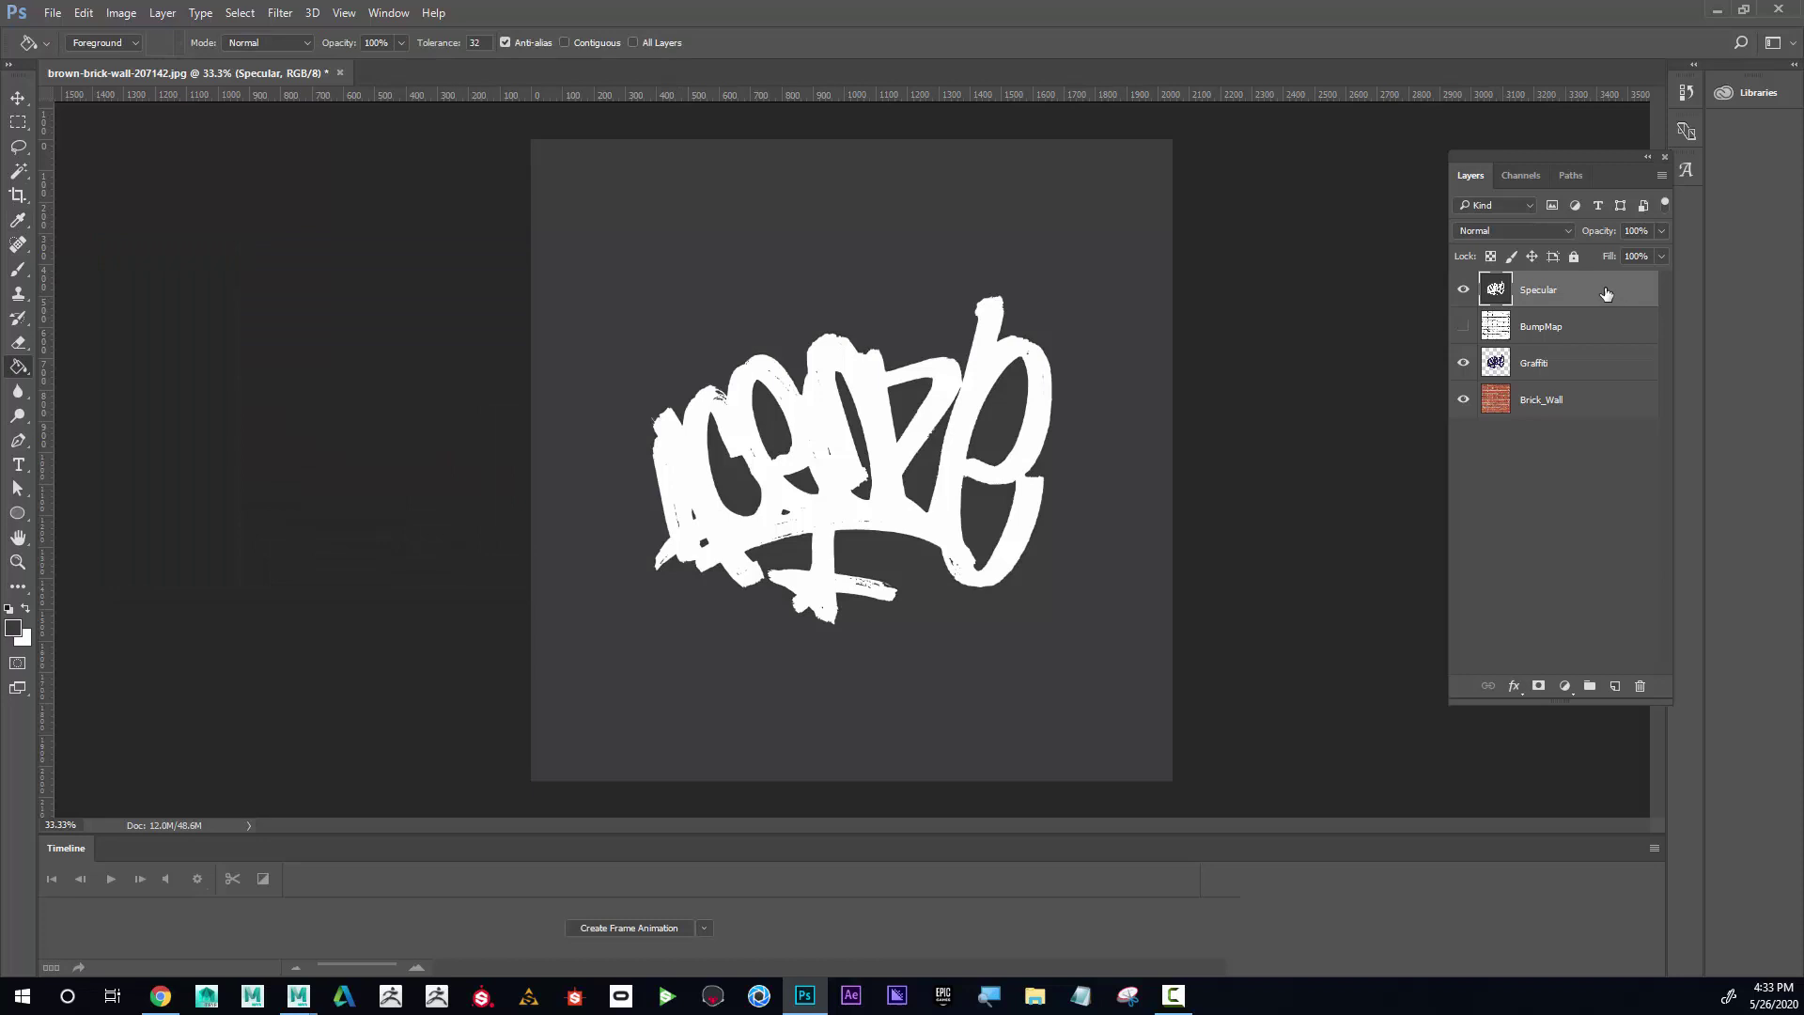
# Step: Try to recolor the white graffiti after setting the background color to light gray c7c5c5, and undo the fill
pyautogui.click(22, 636)
pyautogui.moveTo(127, 371); pyautogui.dragTo(116, 351)
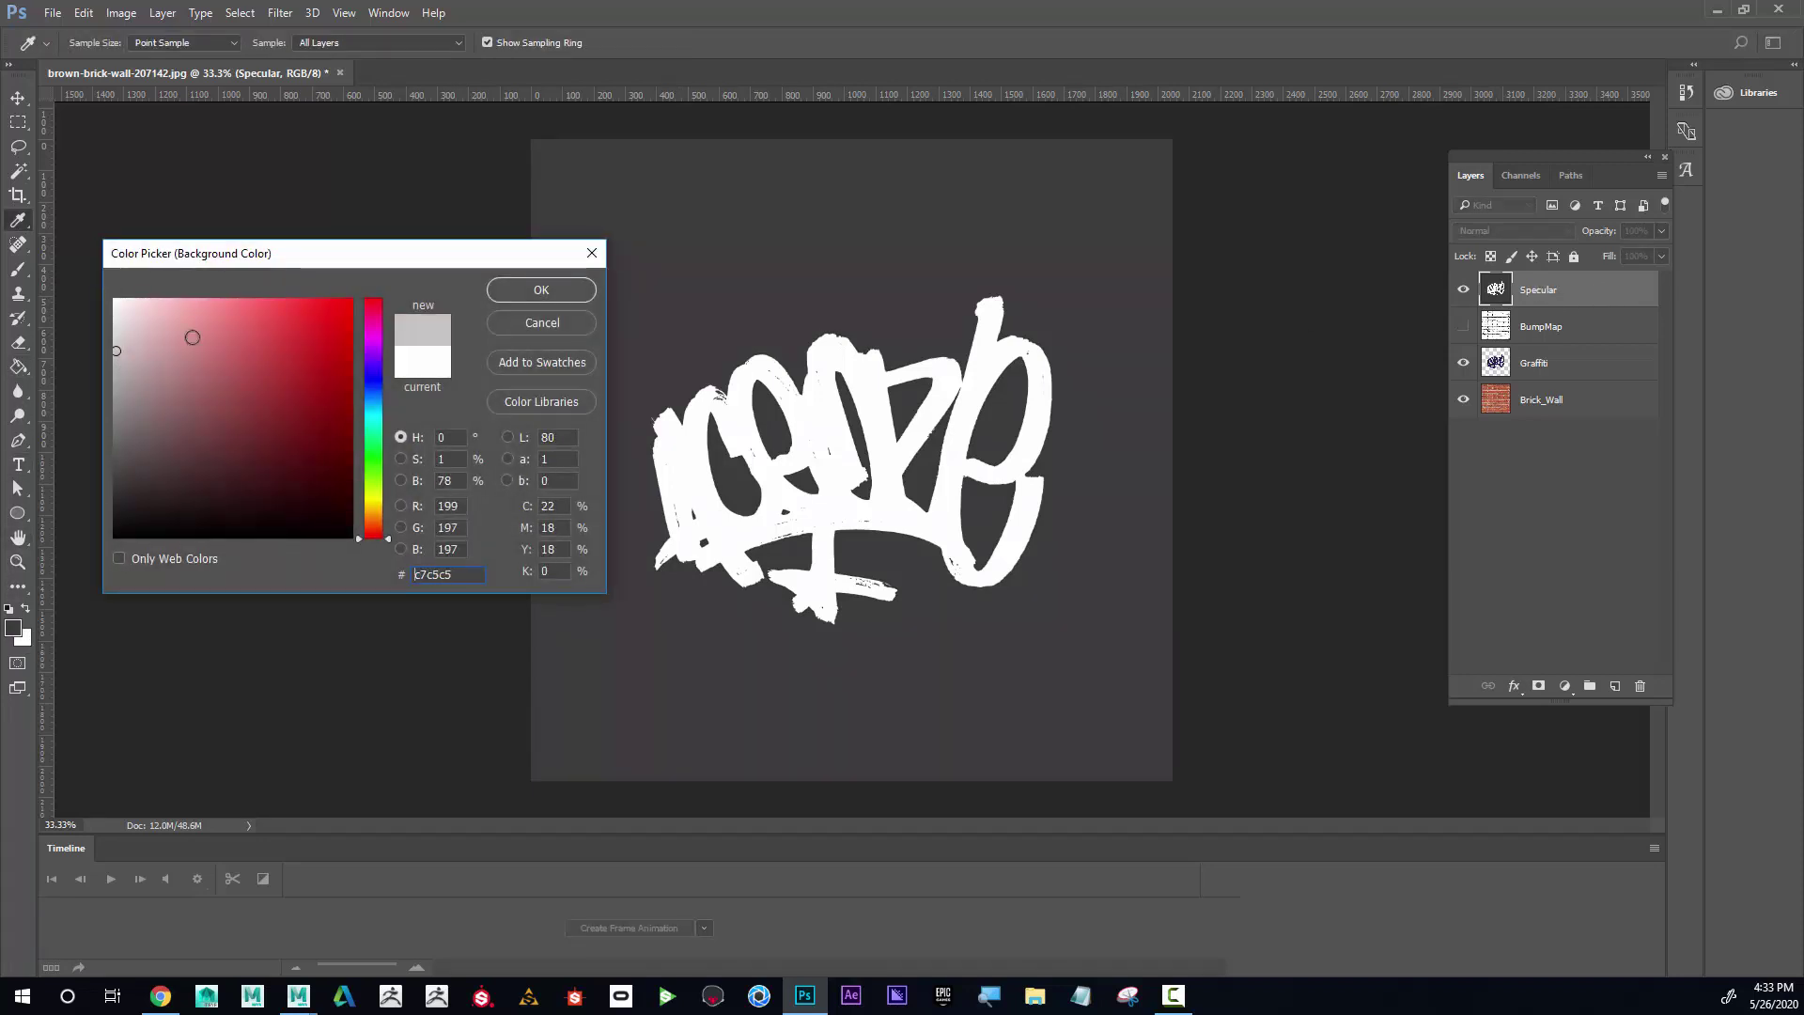
pyautogui.click(538, 290)
pyautogui.click(703, 420)
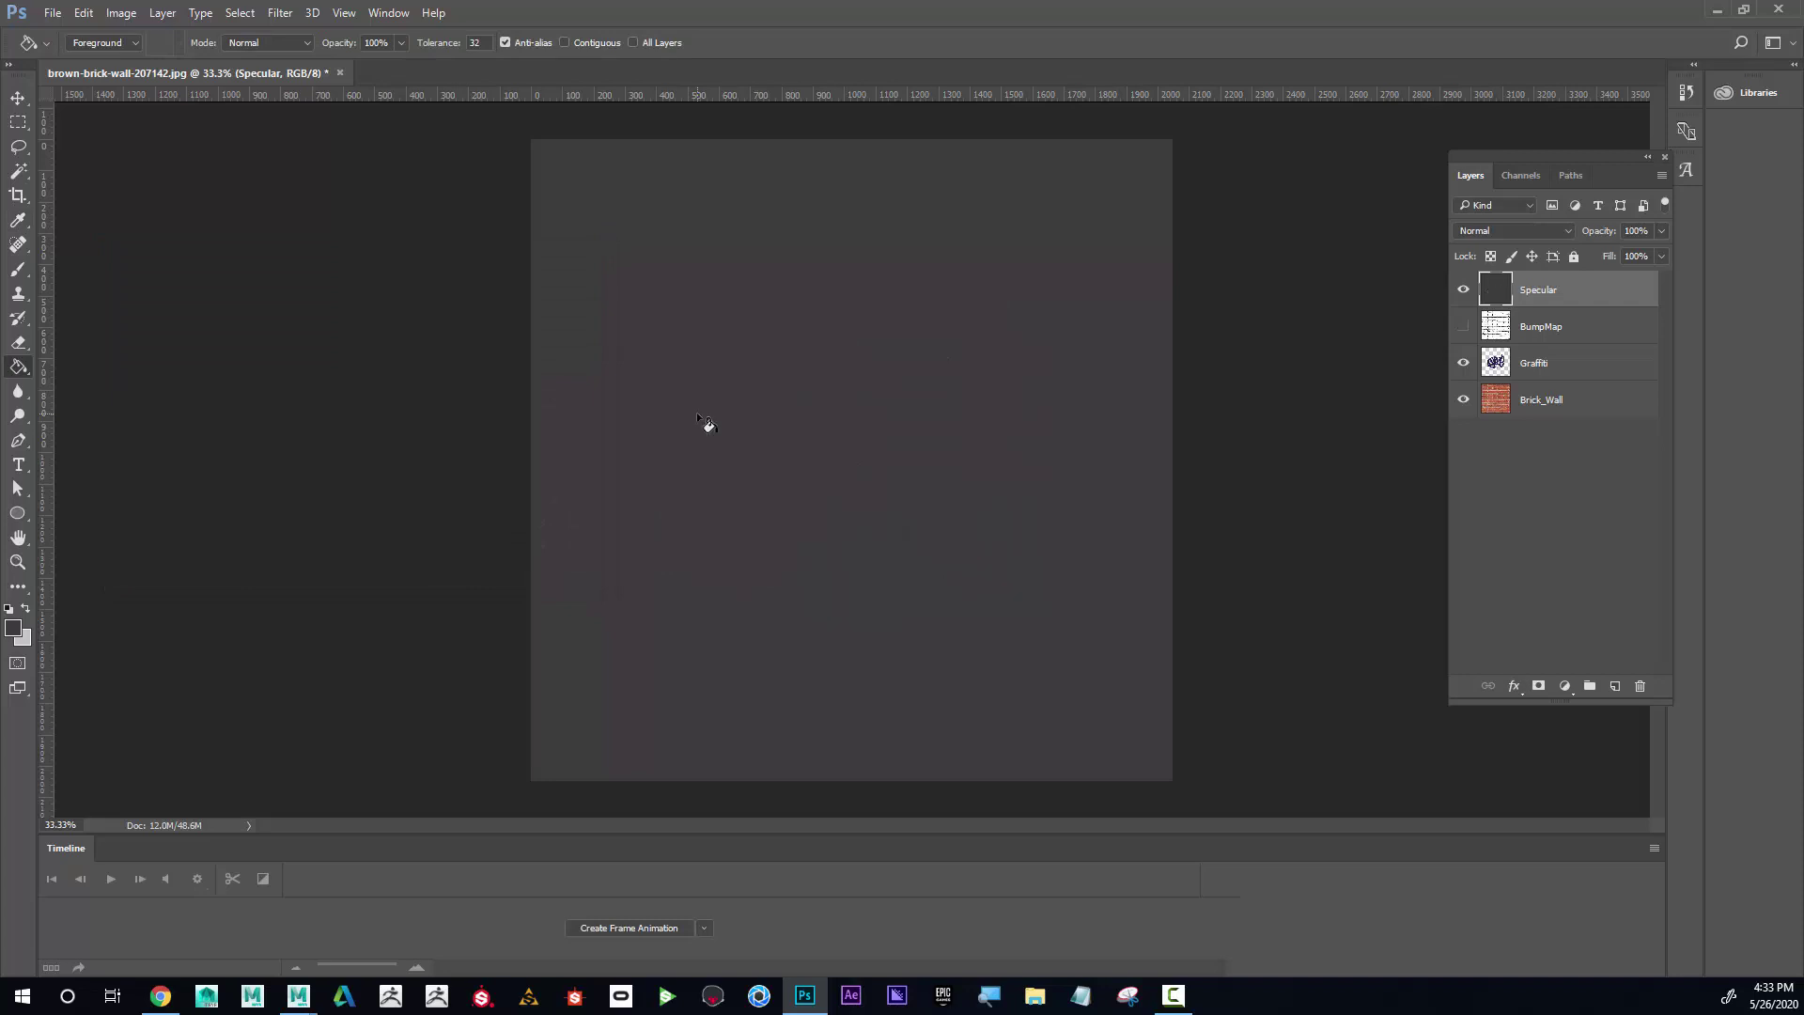
pyautogui.hotkey('ctrl', 'z')
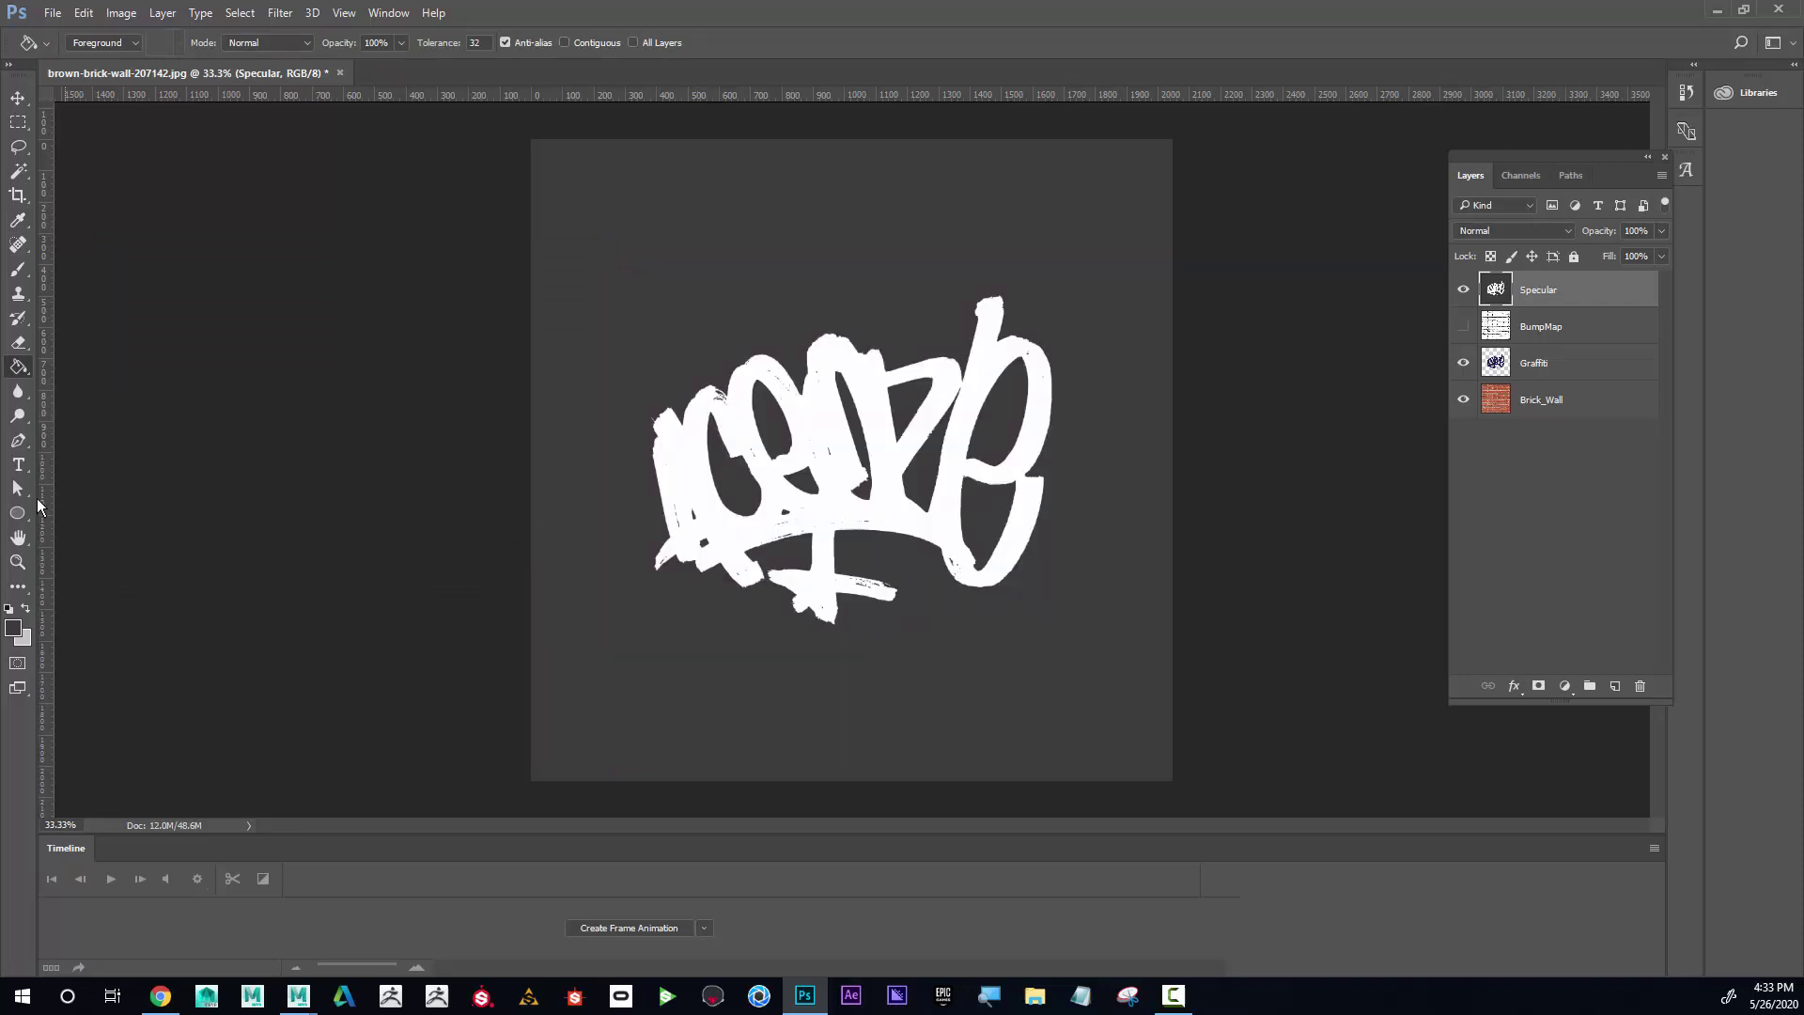
# Step: Set the foreground color to medium gray 919191 and fill the white graffiti on the Specular layer with it
pyautogui.click(14, 630)
pyautogui.moveTo(117, 475); pyautogui.dragTo(115, 401)
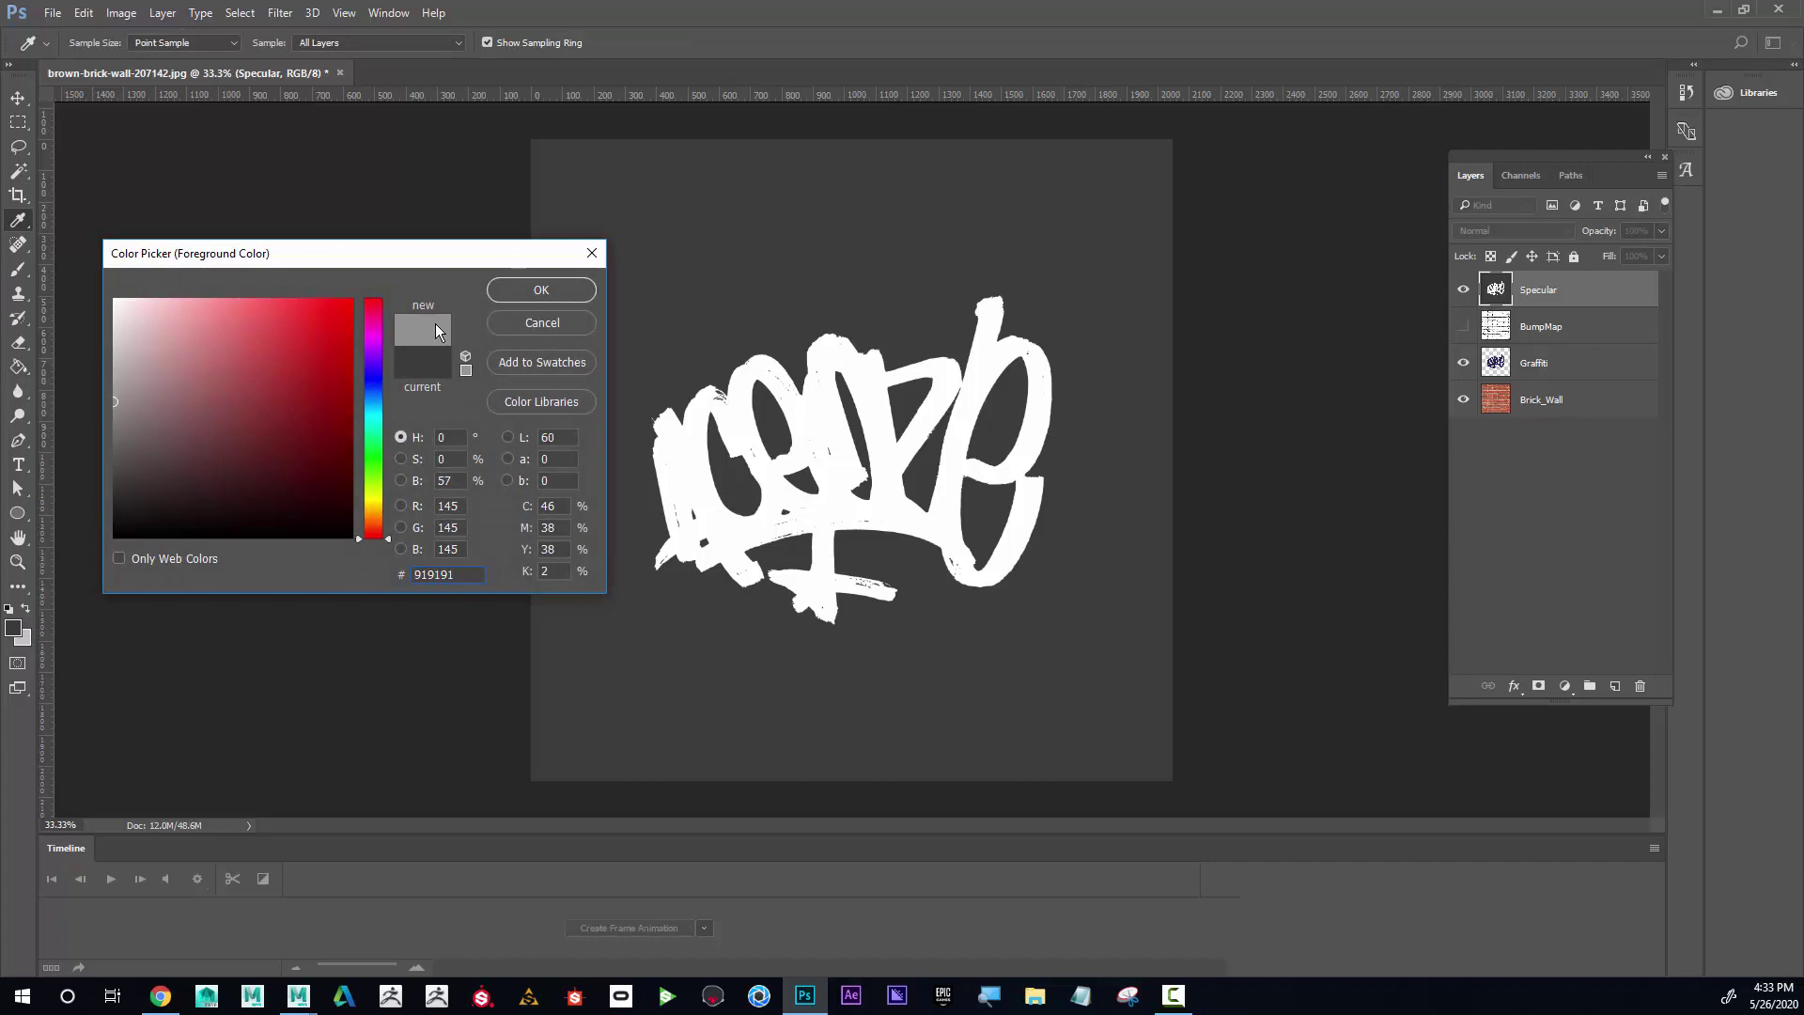
pyautogui.click(530, 292)
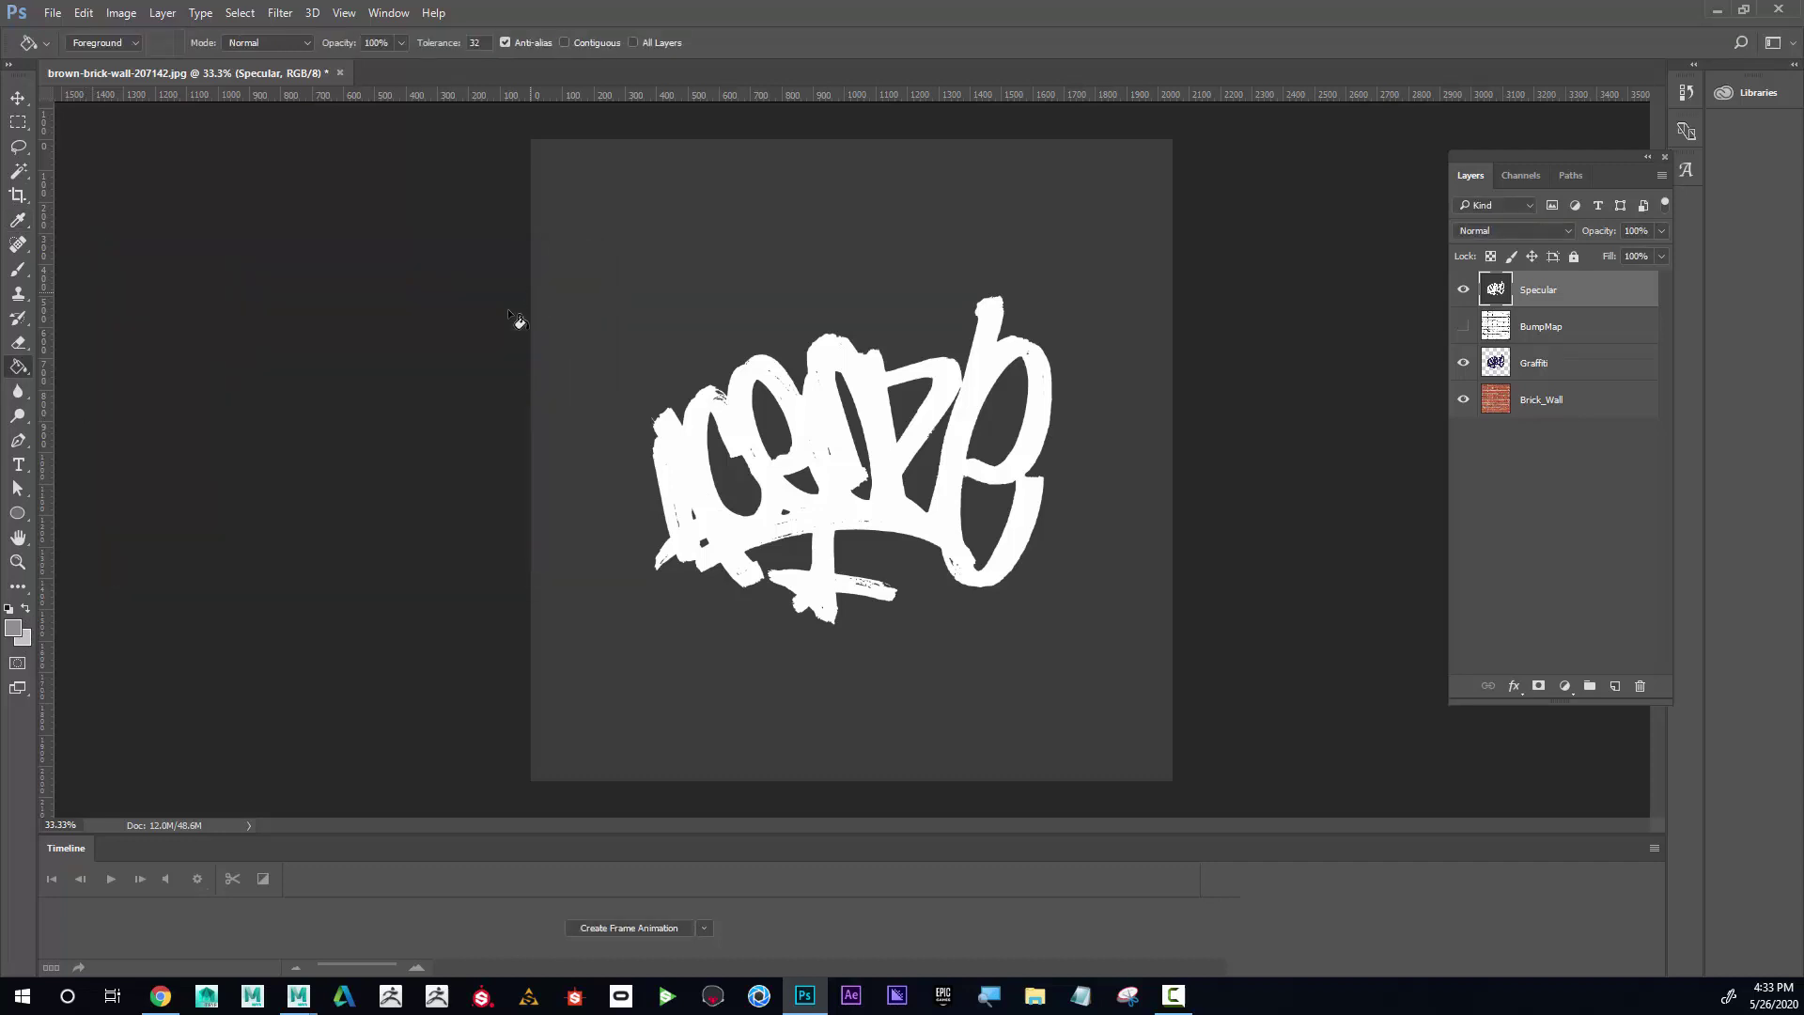
pyautogui.click(806, 417)
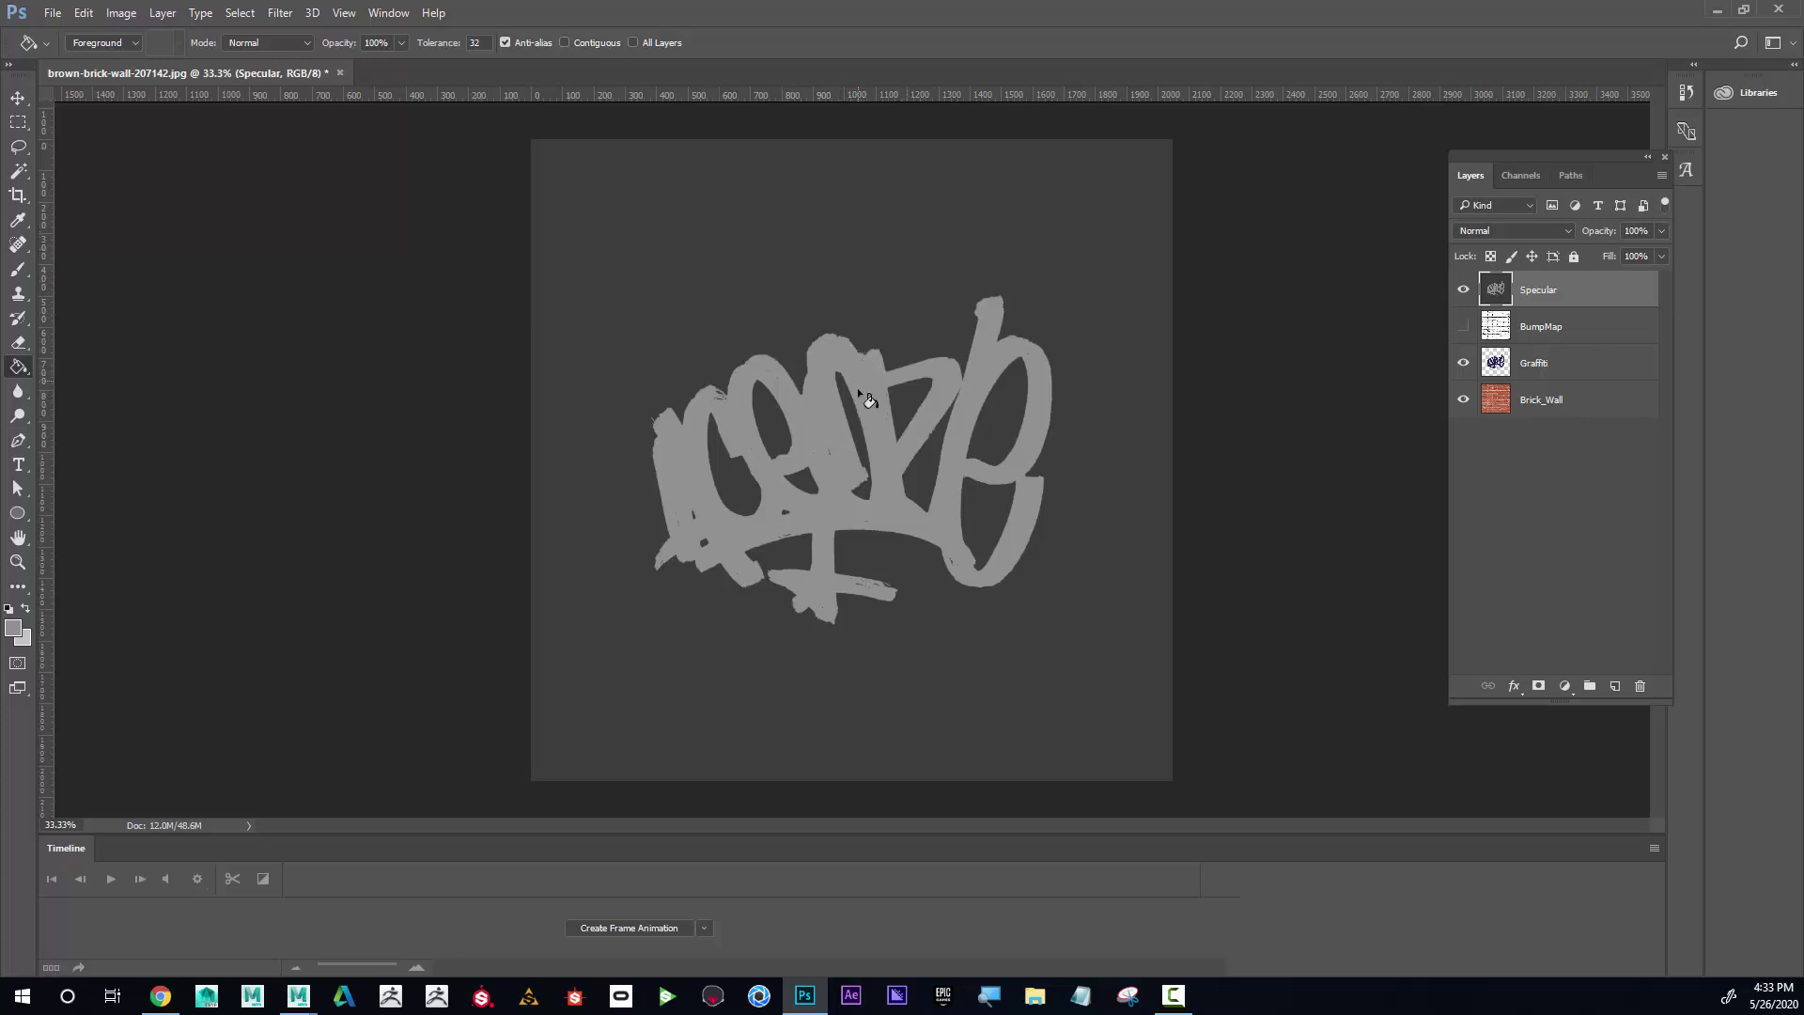
# Step: Start saving the image as a JPEG in the sourceimages folder of the desktop's Intro_to_Maya project
pyautogui.click(53, 12)
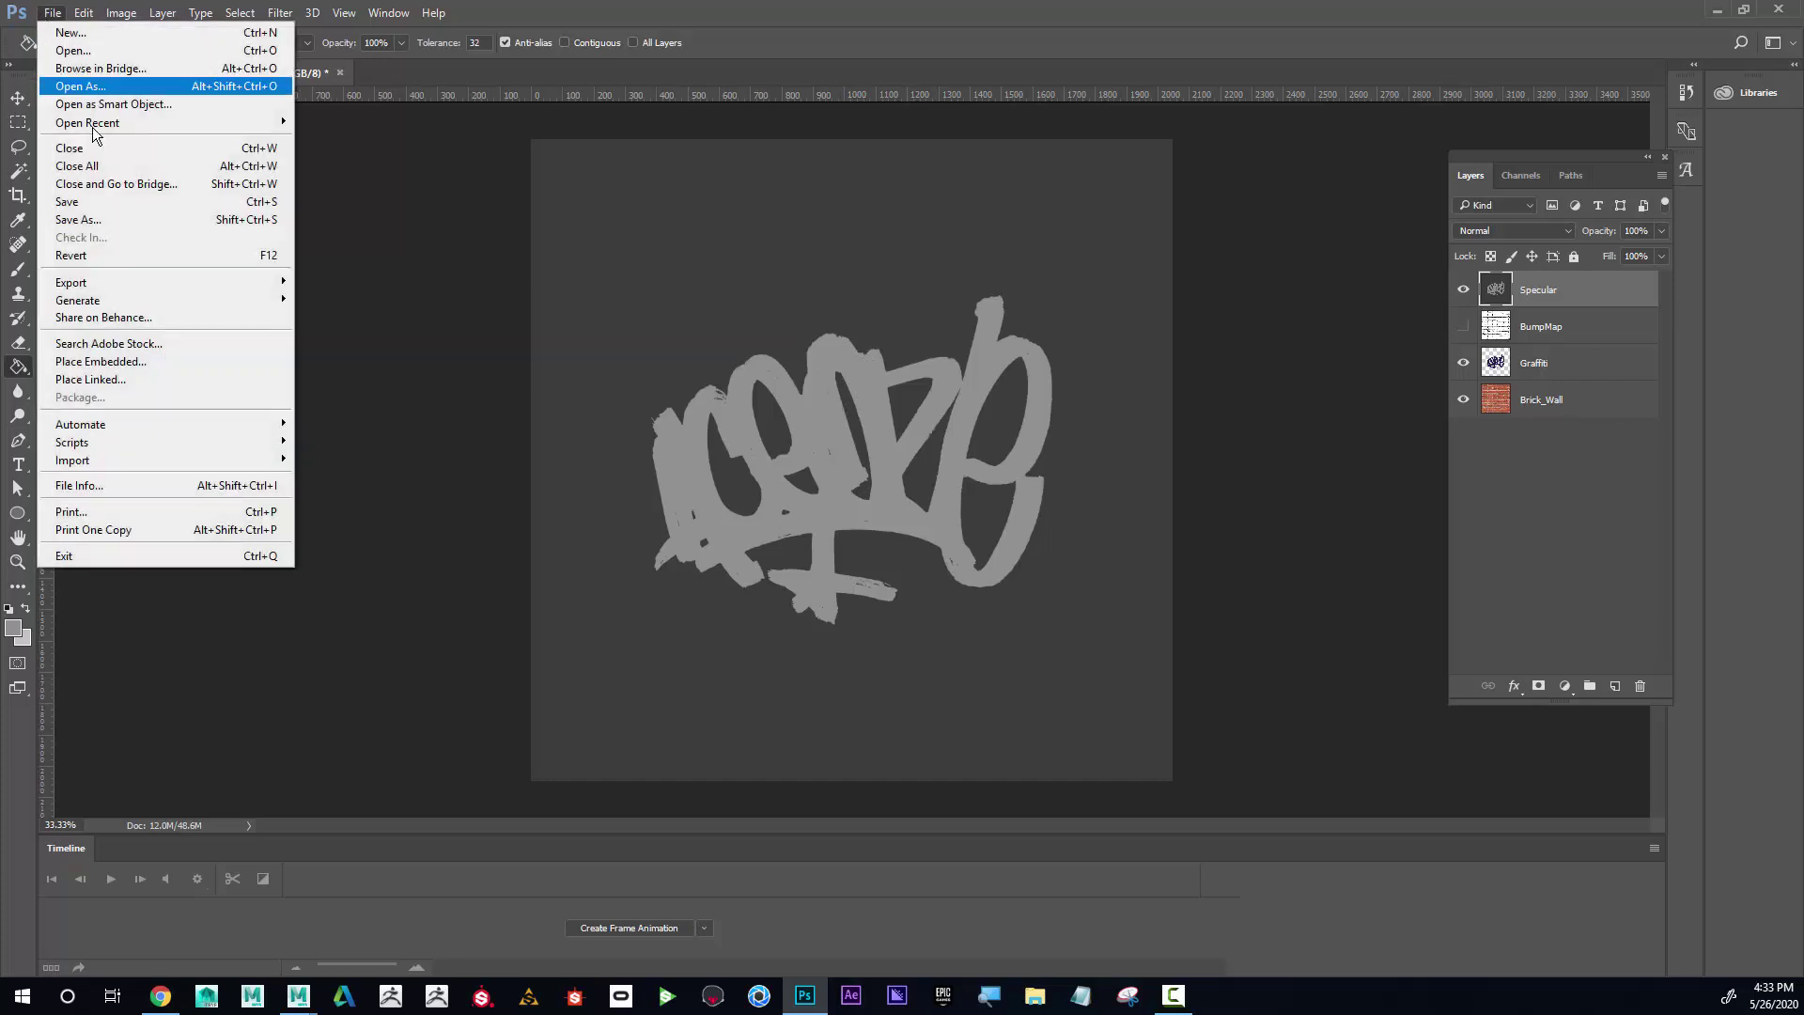
pyautogui.click(110, 214)
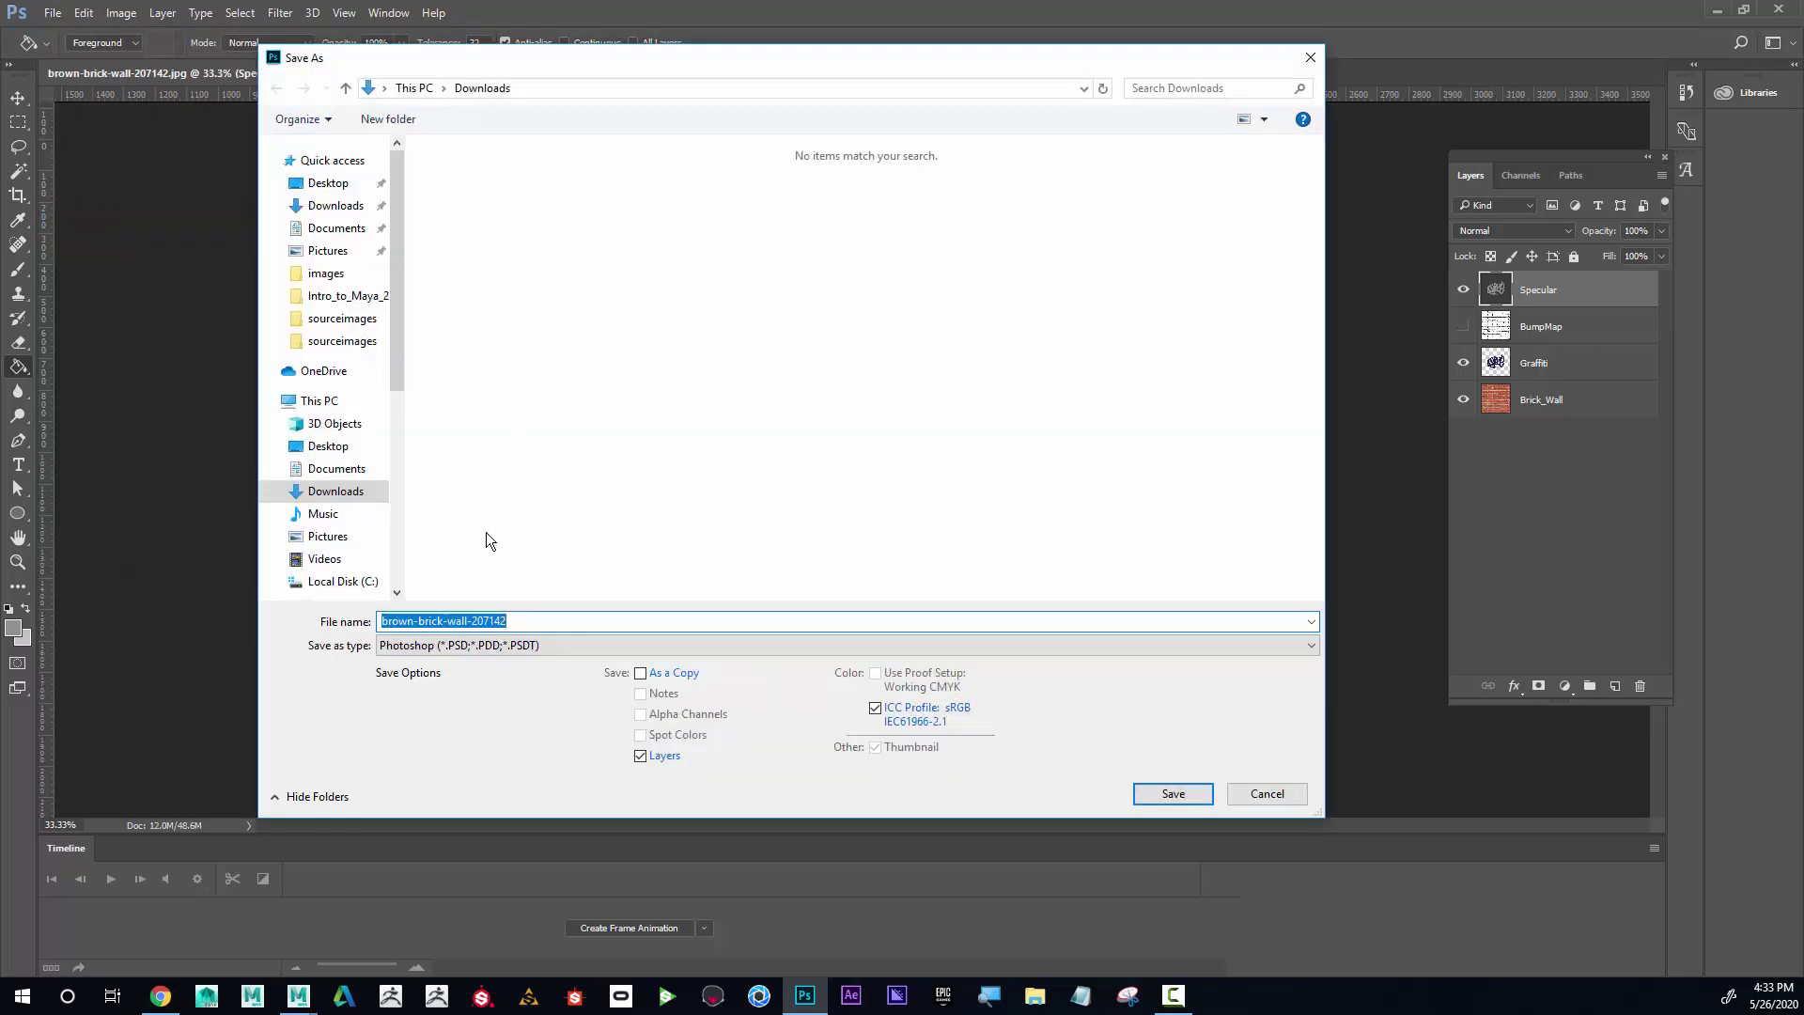
pyautogui.click(528, 647)
pyautogui.click(529, 785)
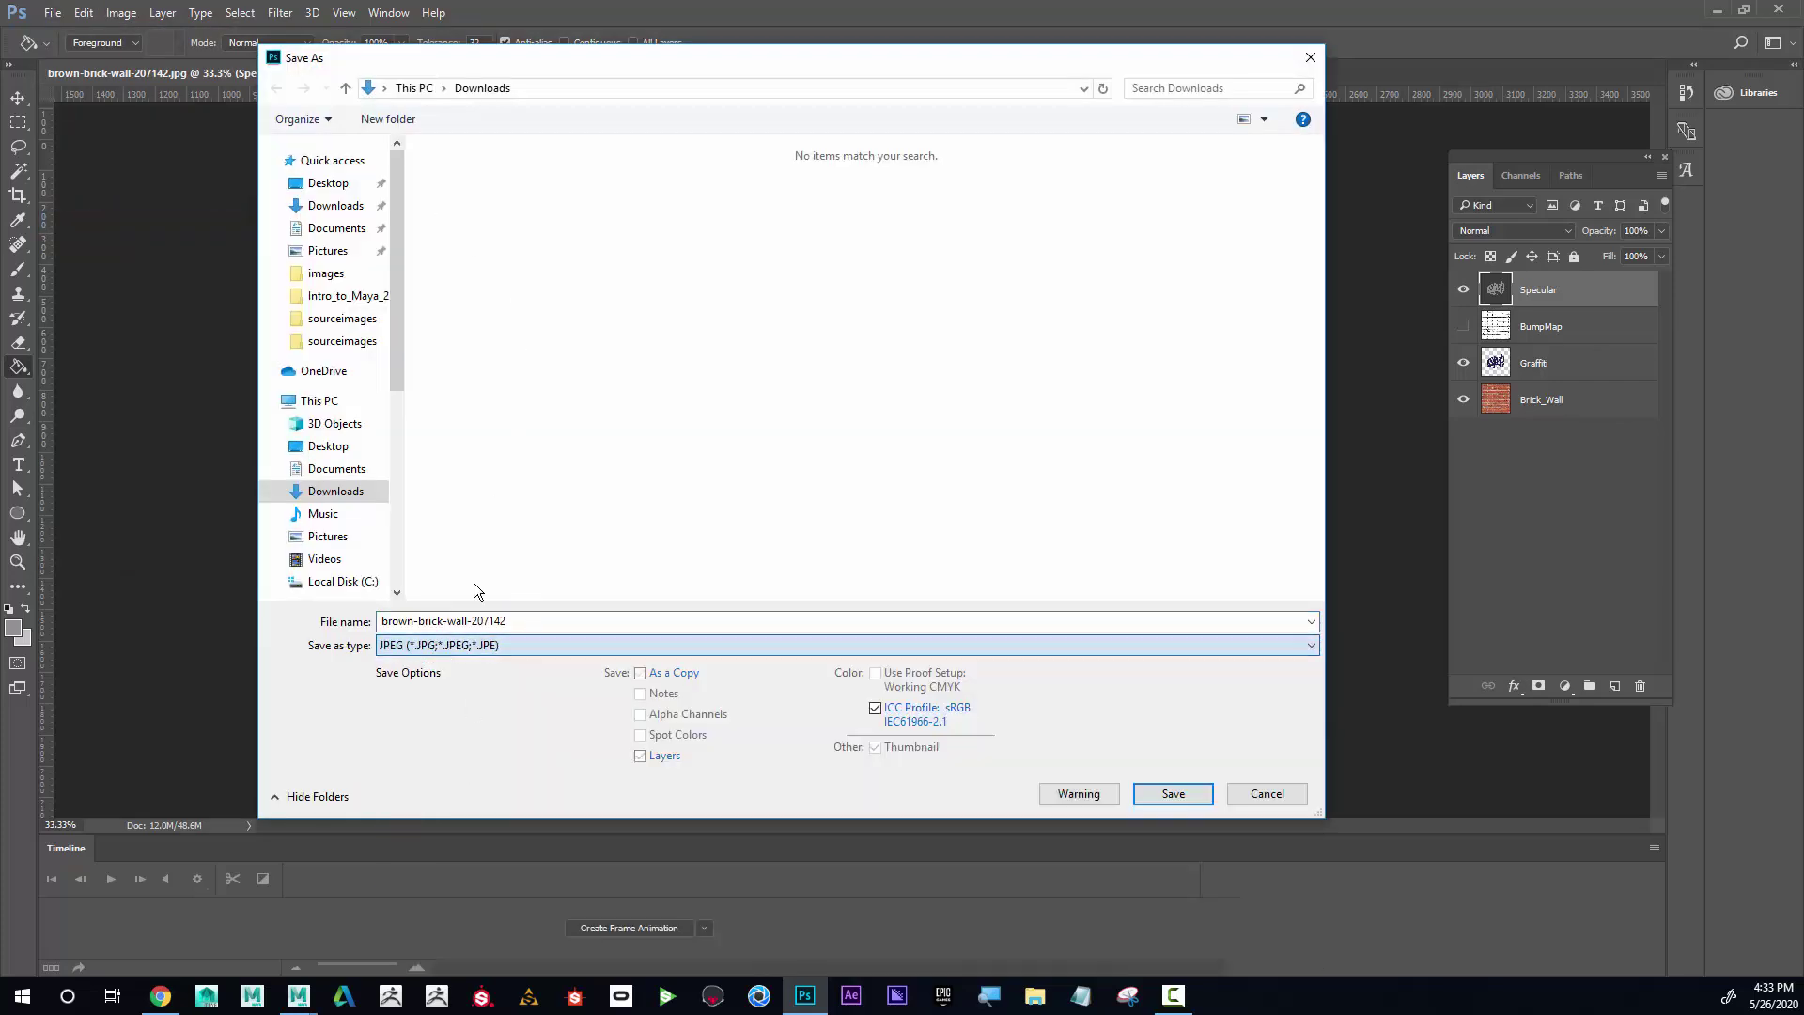
pyautogui.click(365, 185)
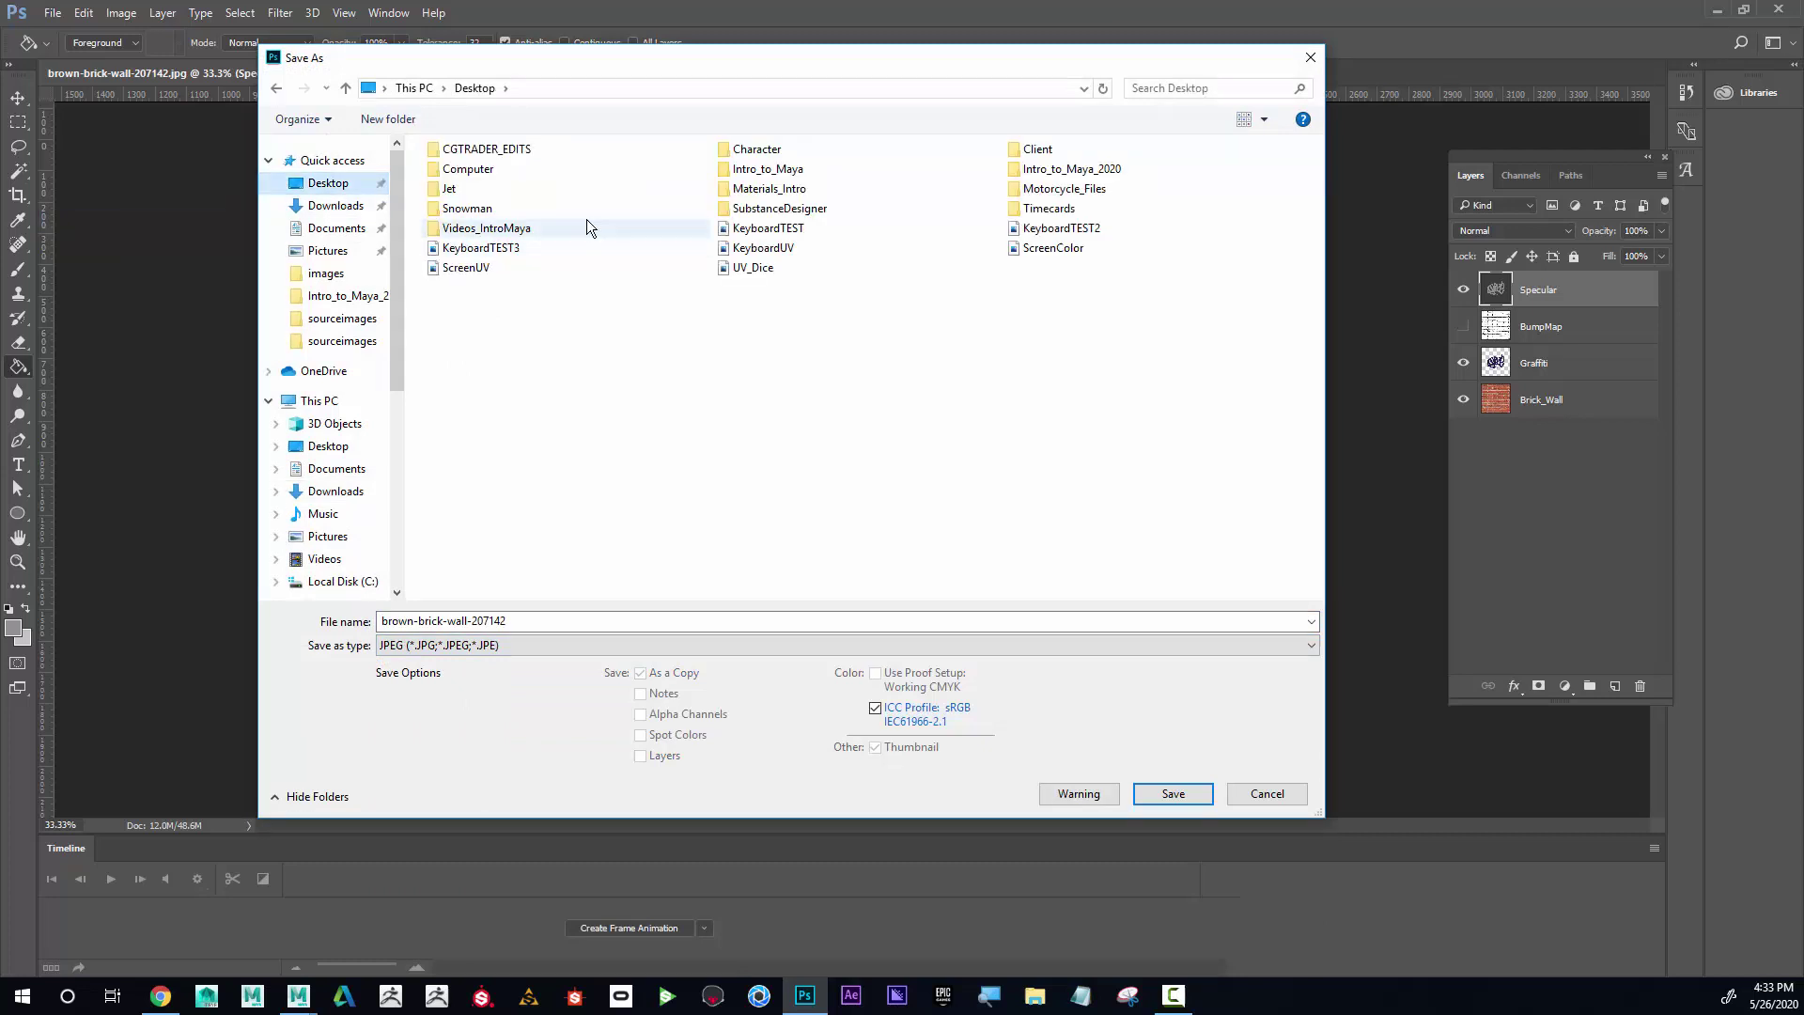
pyautogui.doubleClick(771, 170)
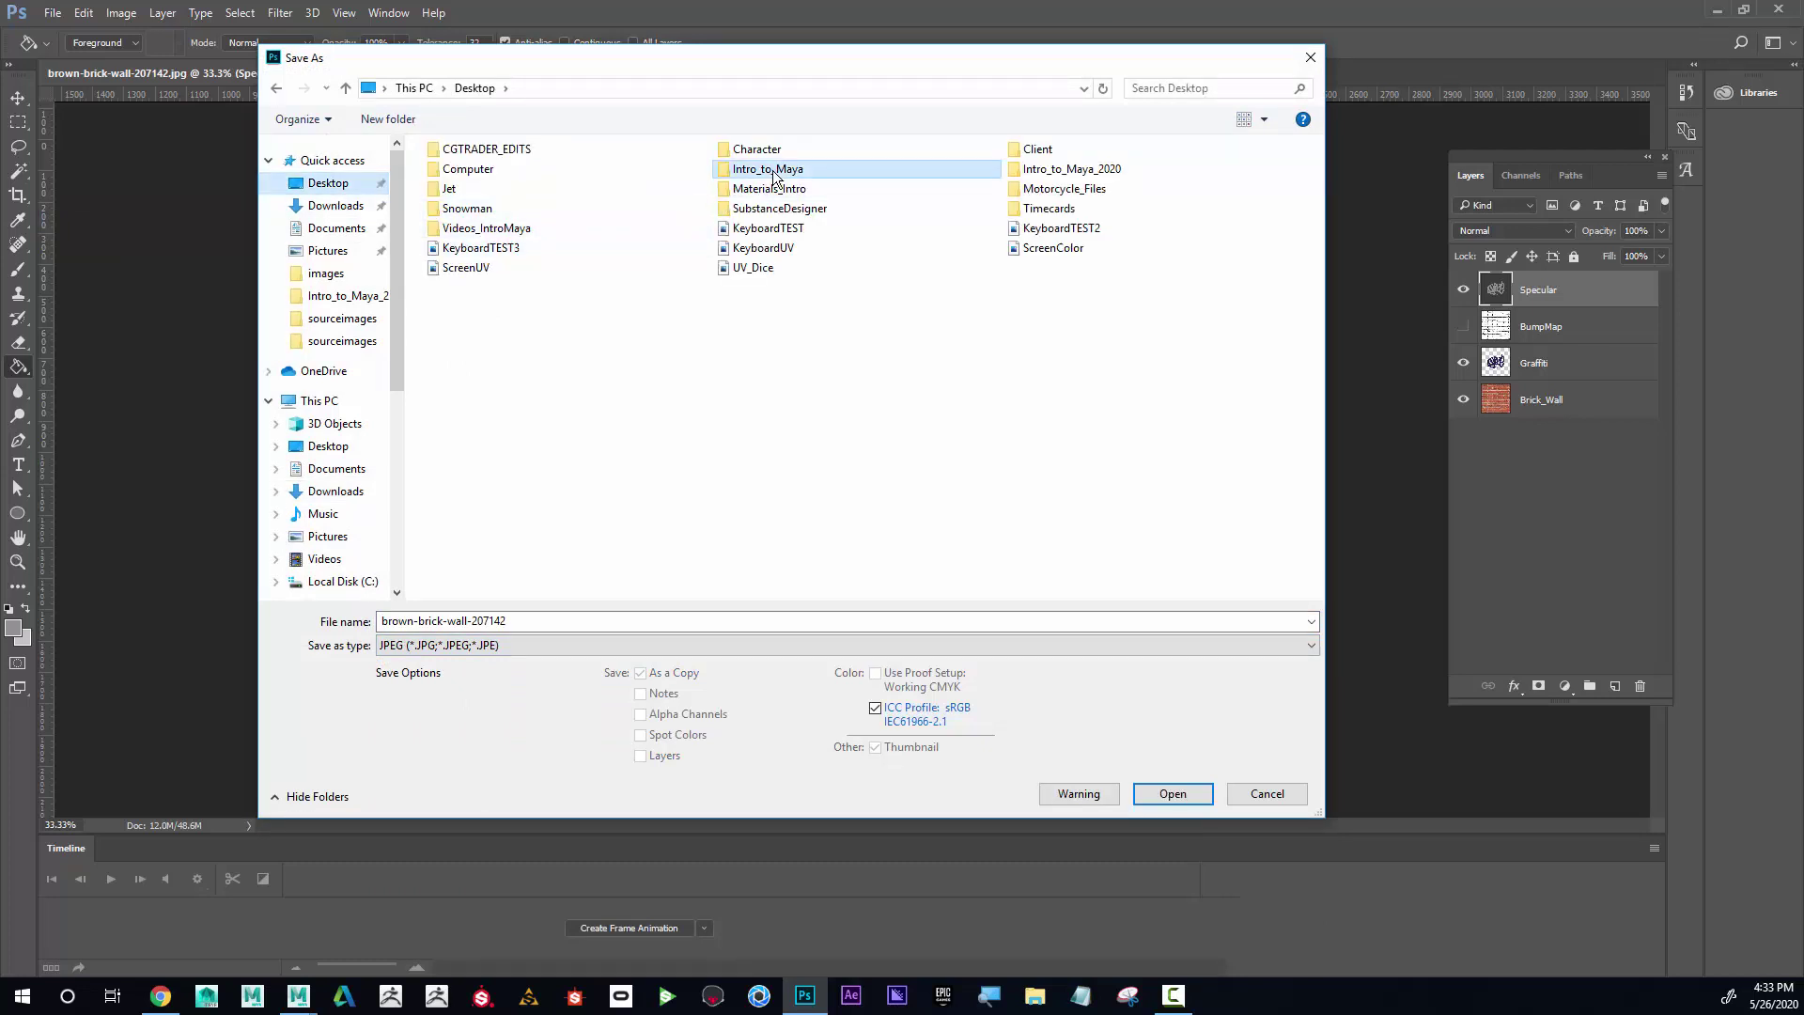
pyautogui.click(516, 410)
pyautogui.doubleClick(516, 410)
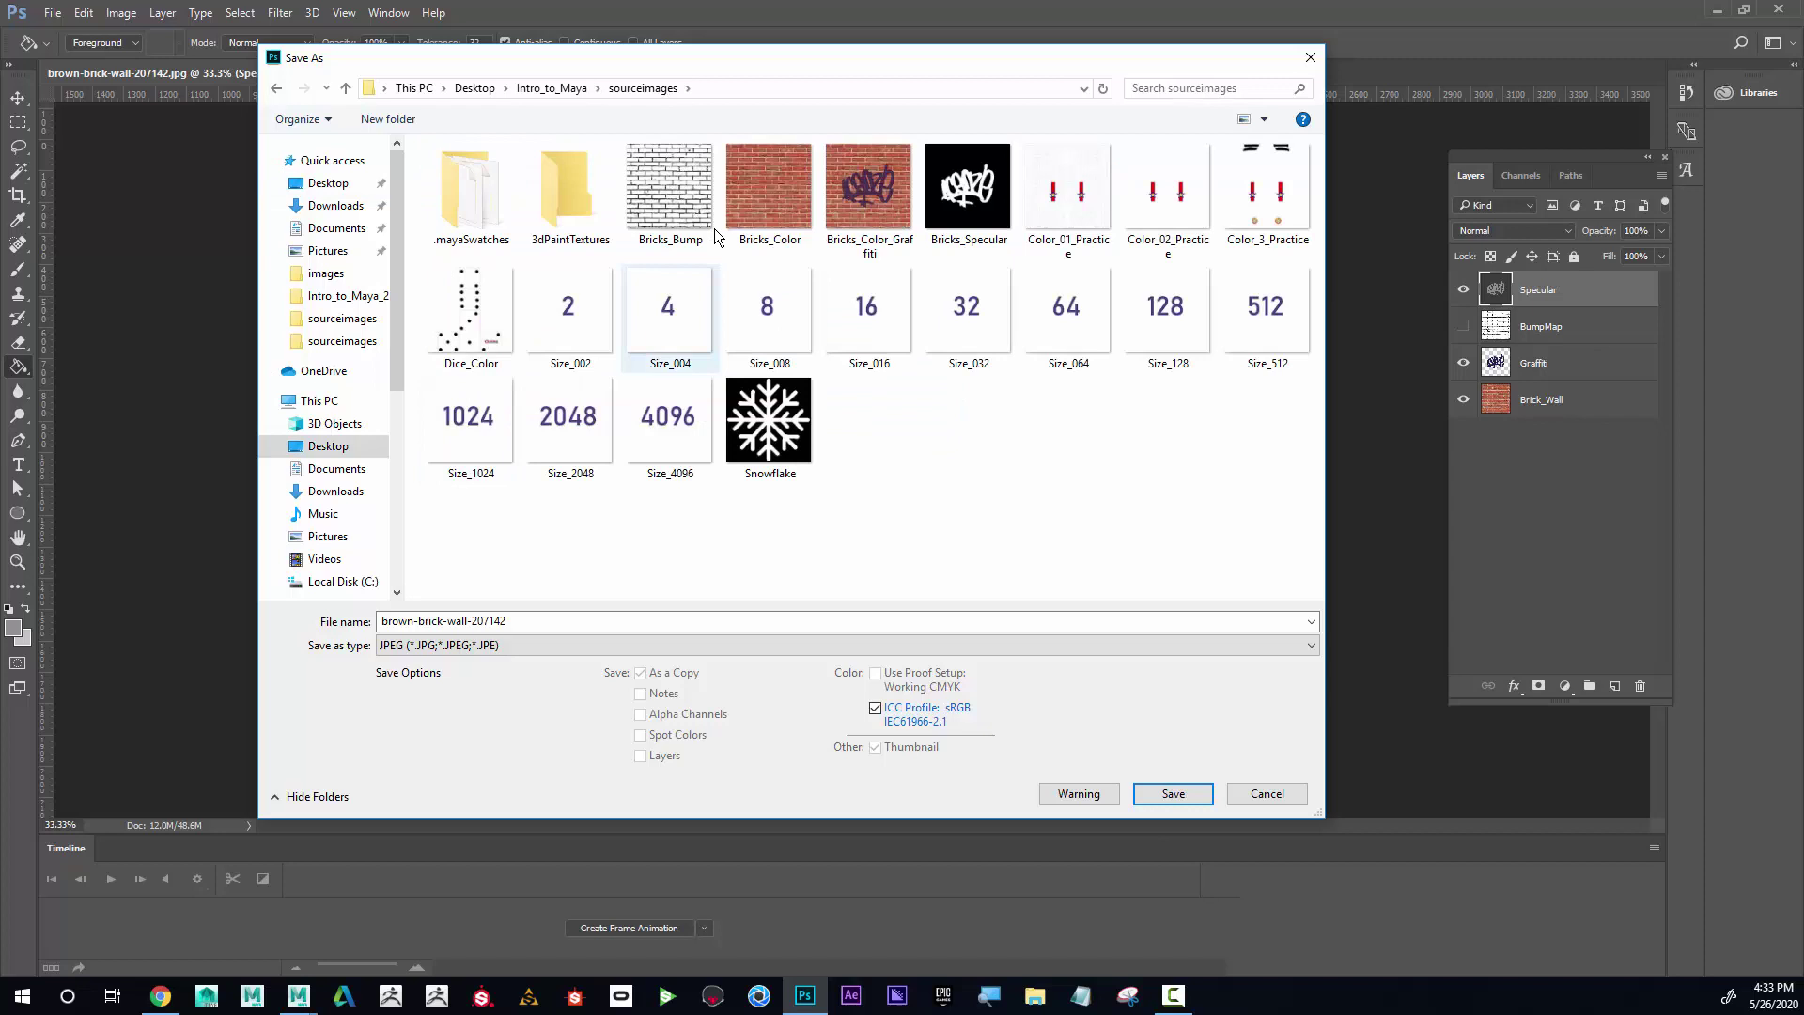
# Step: Name the JPEG Bricks_Specular2, extending the existing Bricks_Specular name, and save it with the default JPEG options
pyautogui.click(968, 193)
pyautogui.click(496, 621)
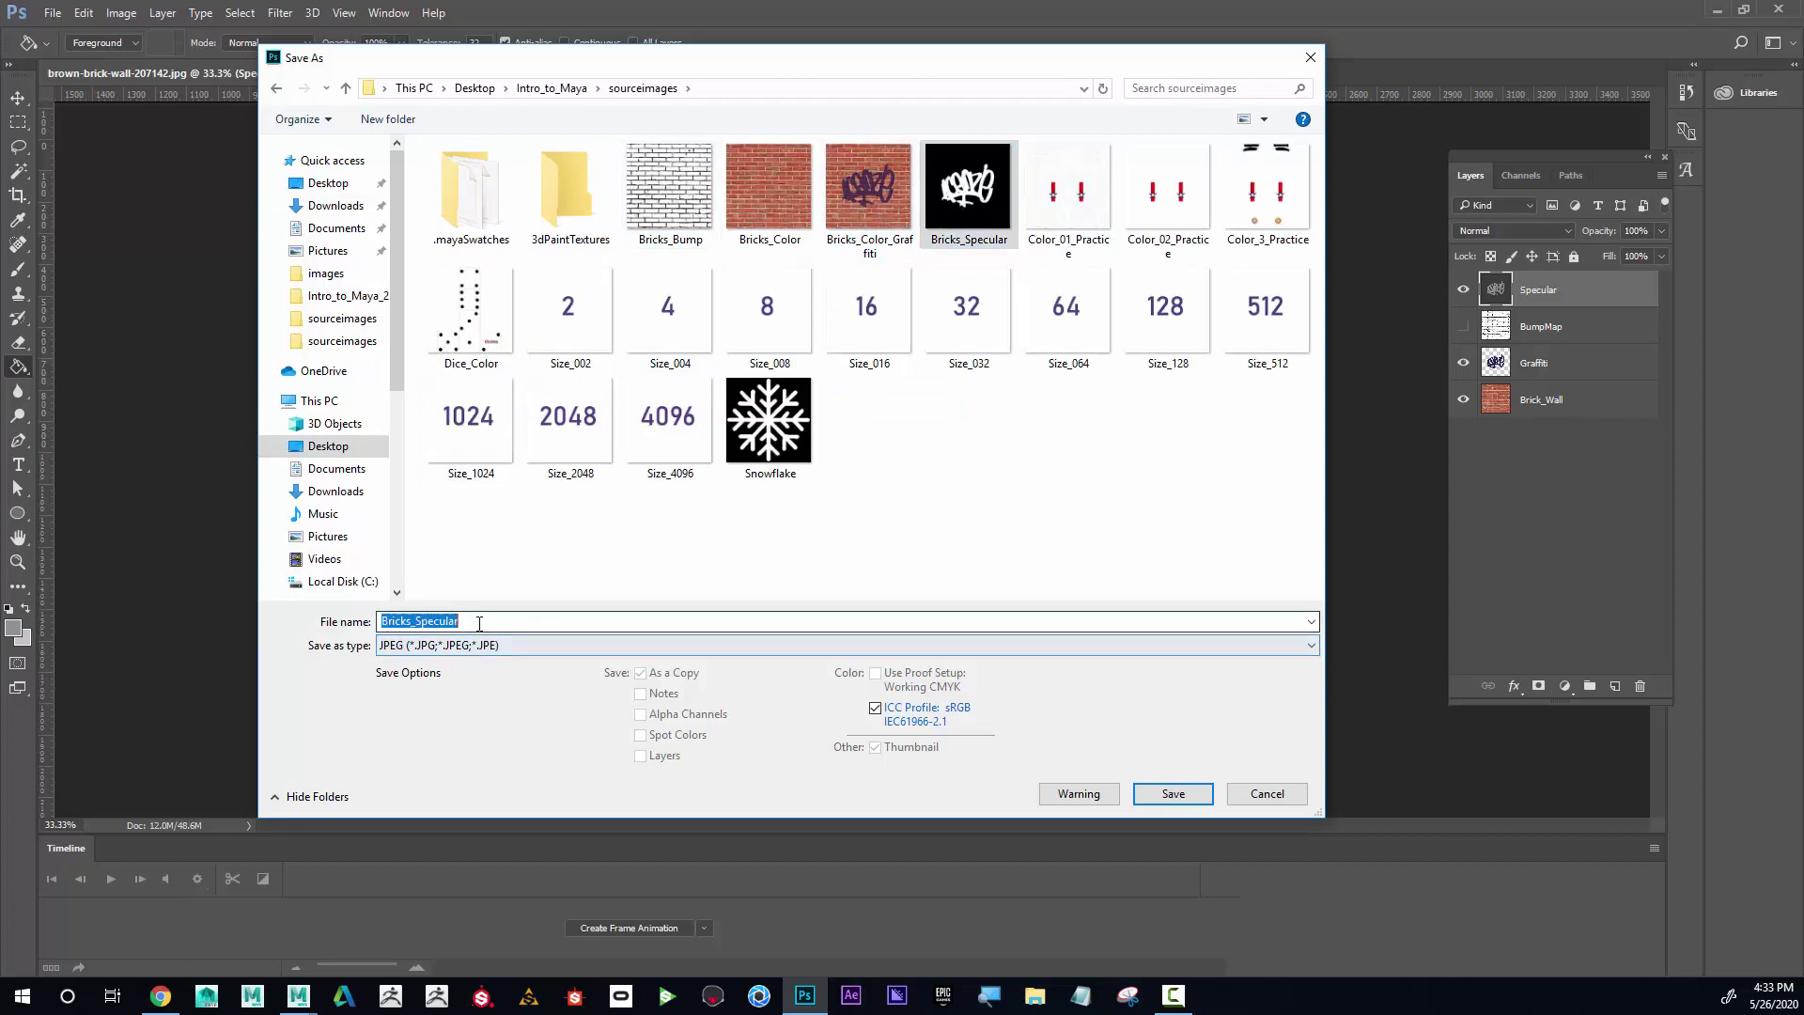
pyautogui.click(496, 622)
pyautogui.write('2')
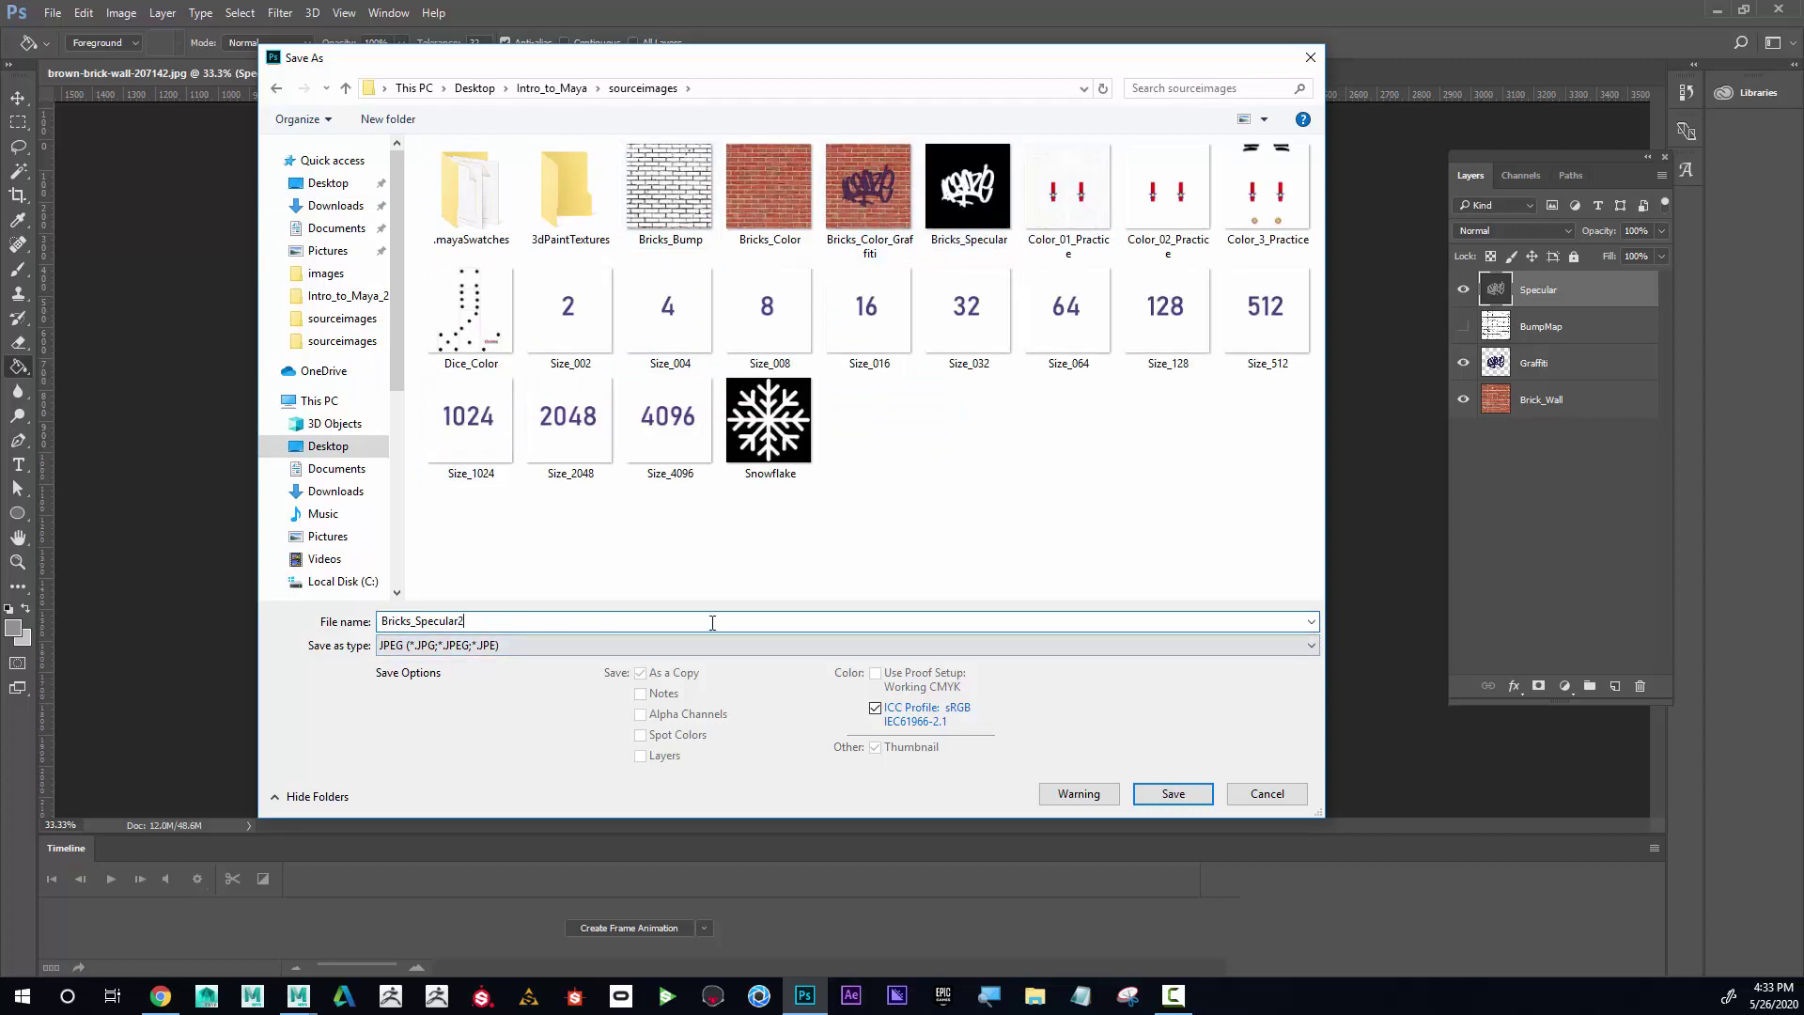
pyautogui.click(1175, 793)
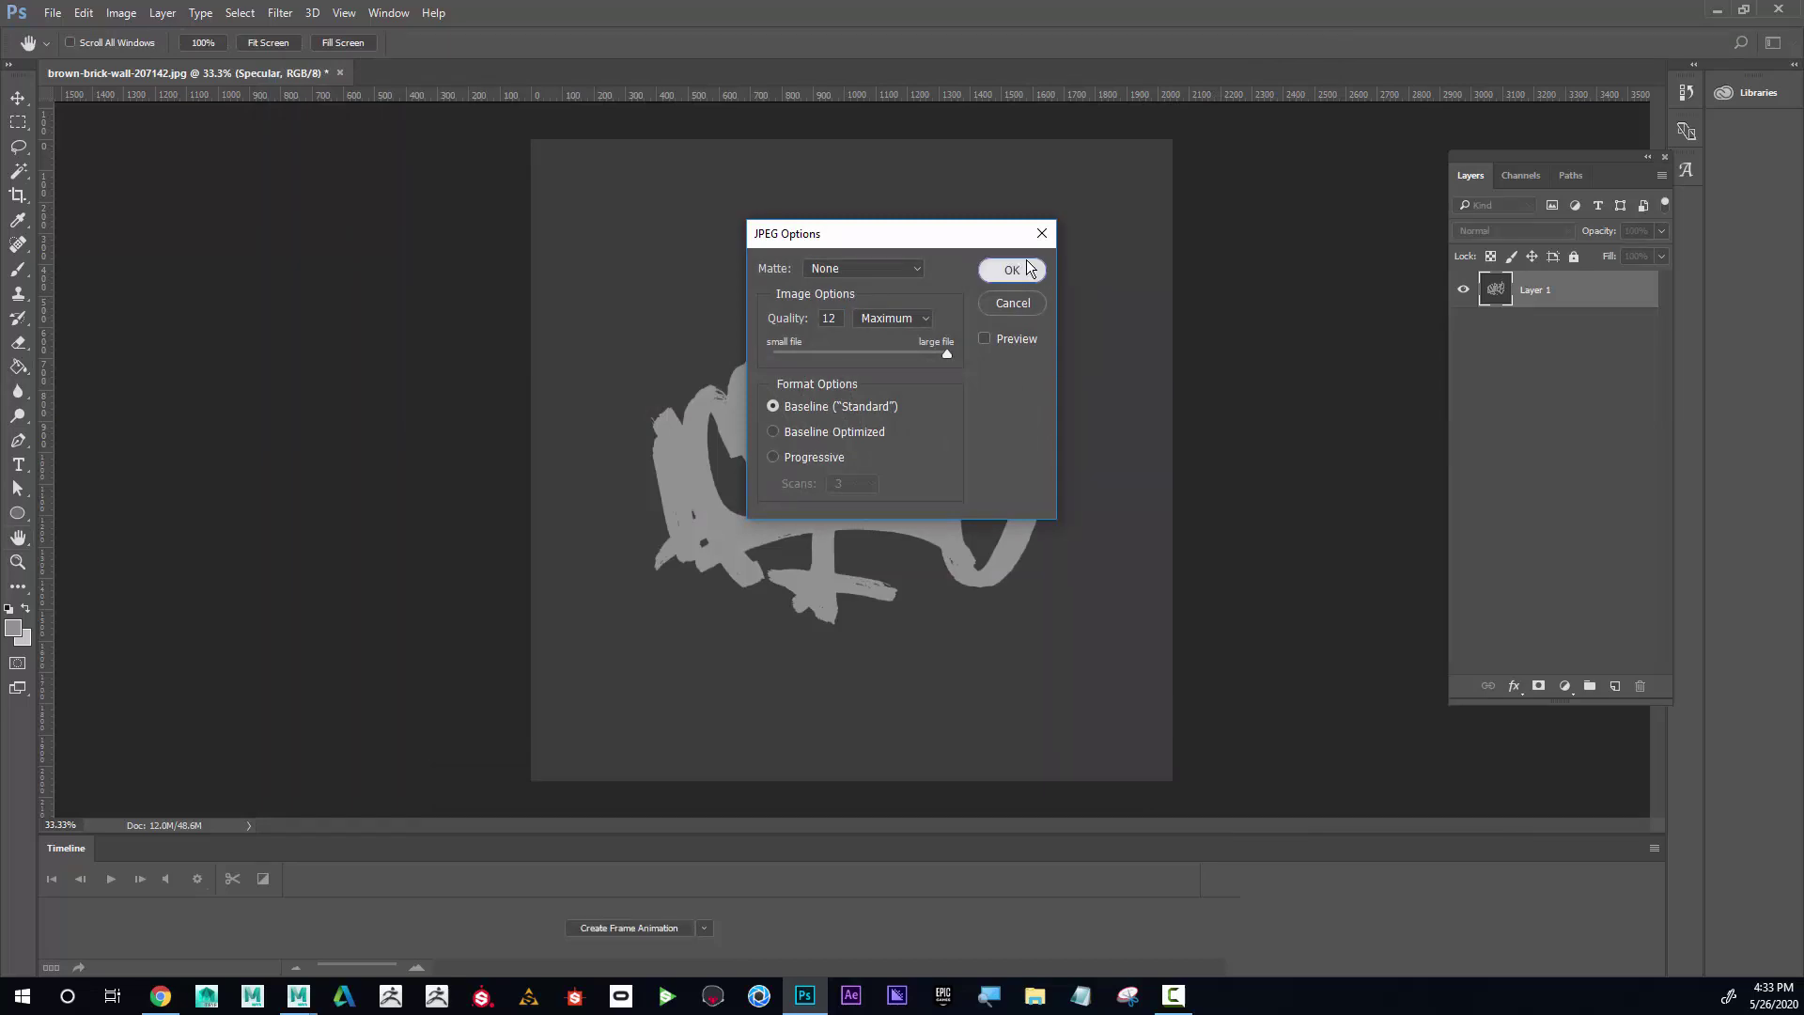
pyautogui.click(1011, 269)
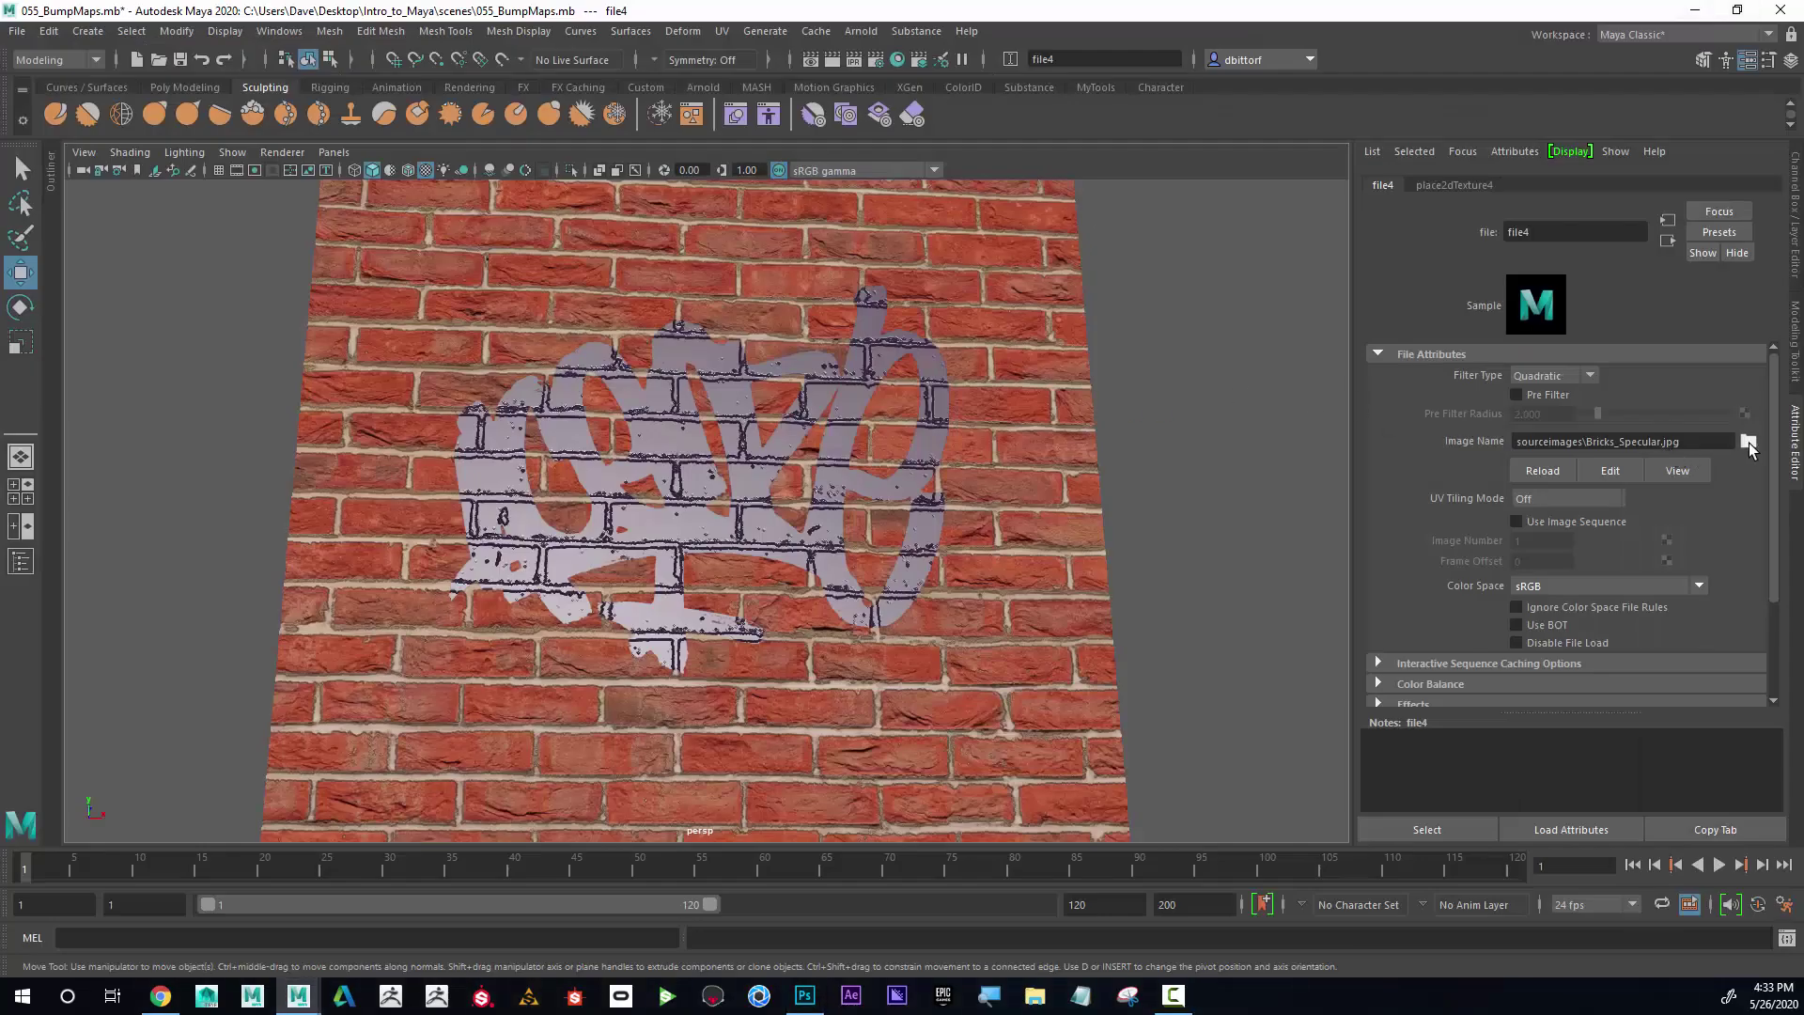
# Step: Switch to Maya, change the specular file texture's image to Bricks_Specular2.jpg and check the softer shine on the wall
pyautogui.click(1660, 441)
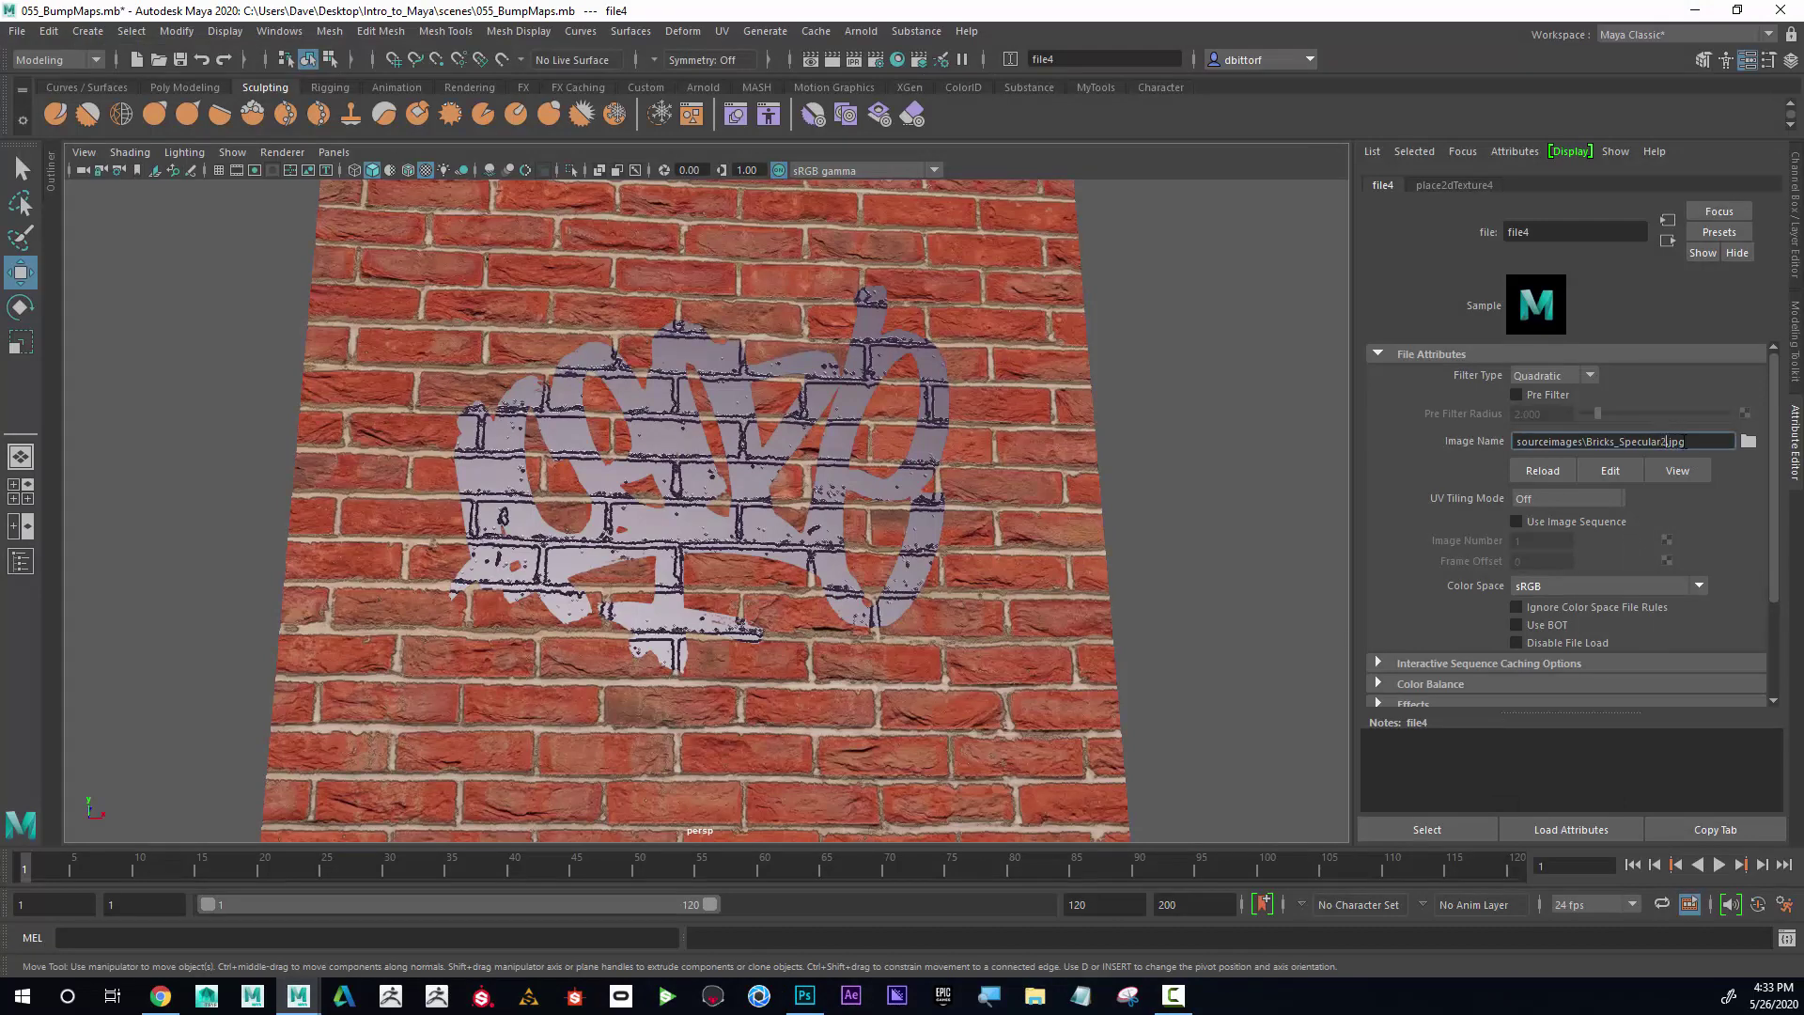
pyautogui.write('2')
pyautogui.press('Return')
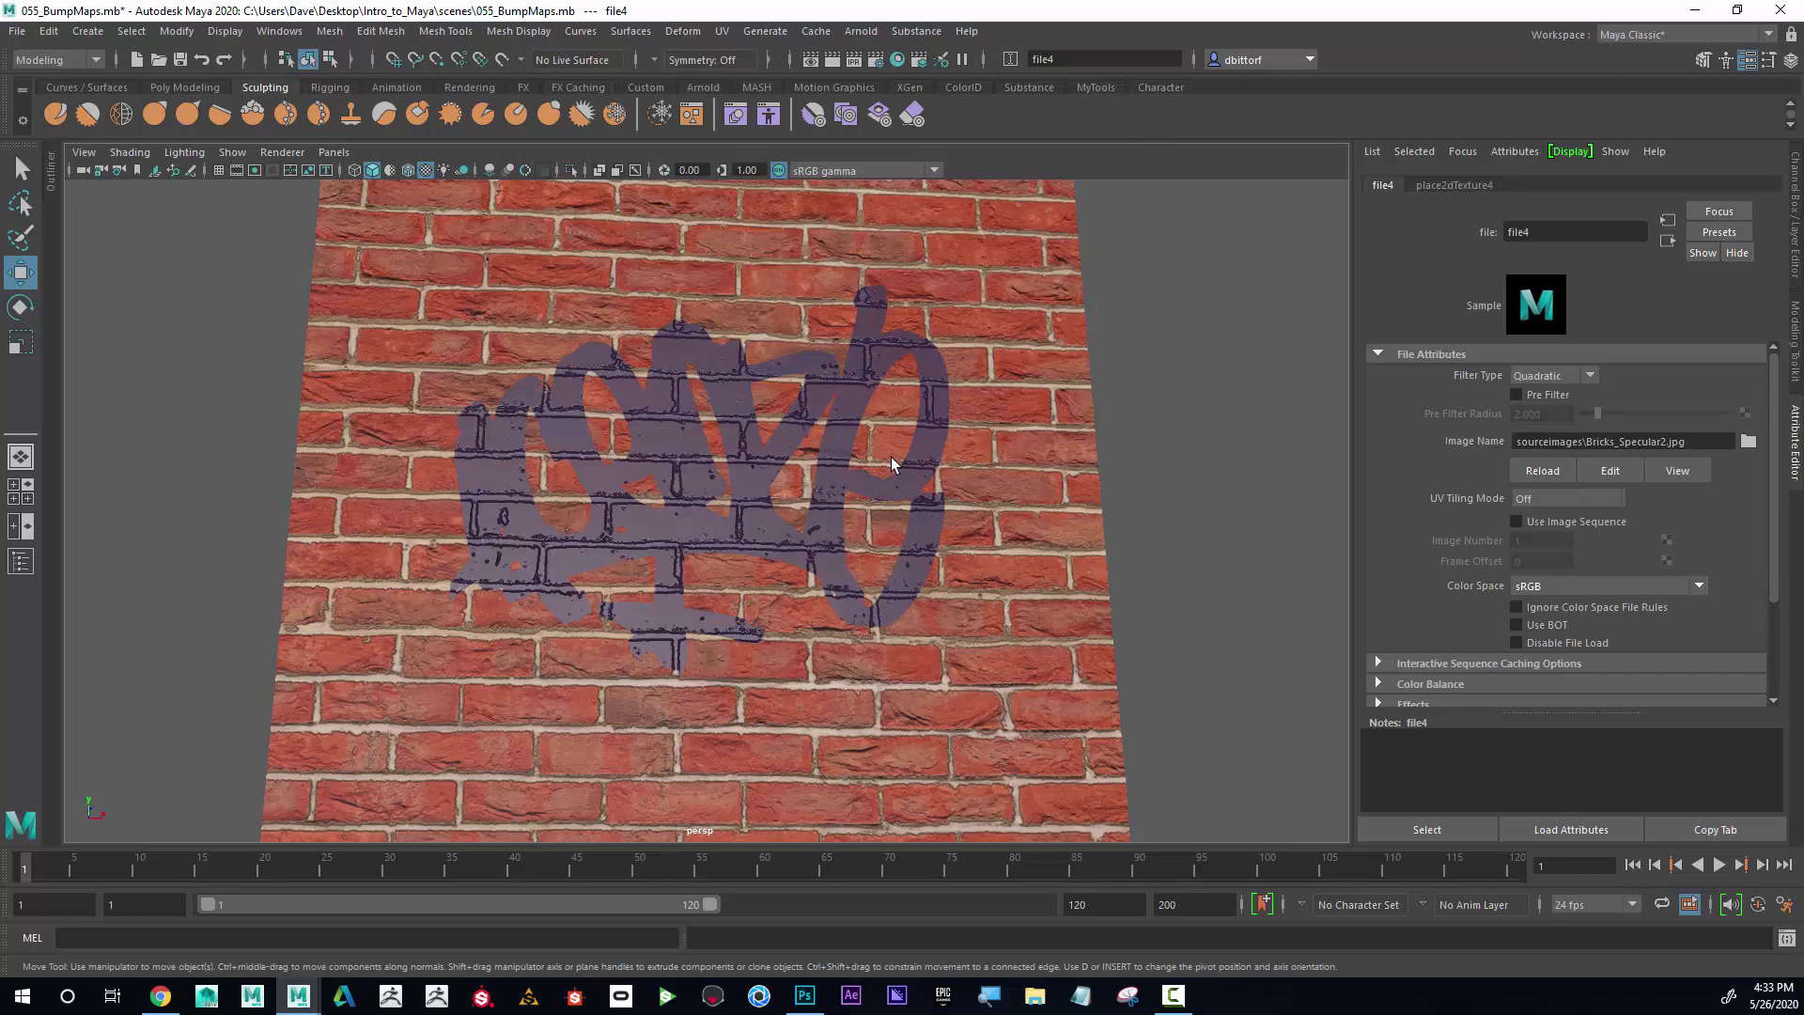
pyautogui.keyDown('alt'); pyautogui.moveTo(891, 457); pyautogui.dragTo(814, 475); pyautogui.keyUp('alt')
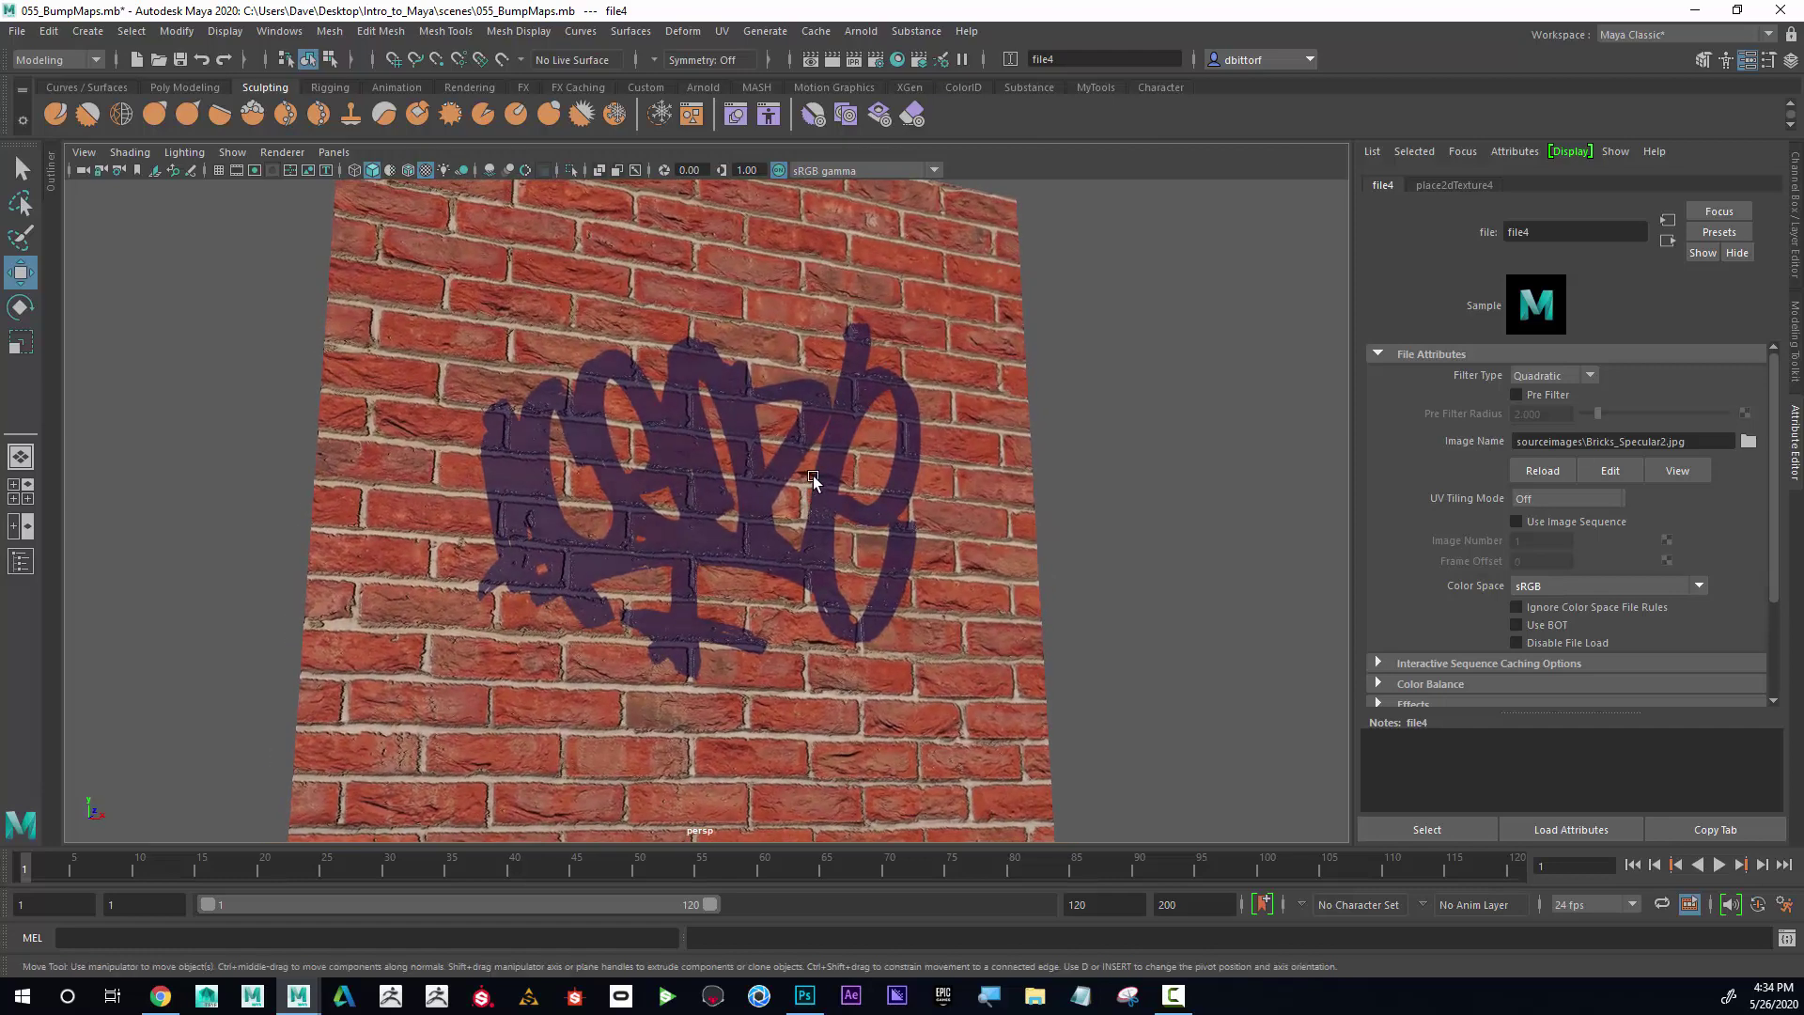
# Step: Disconnect the color texture and bump map from the wall's Brick_Material and examine the specular shine alone
pyautogui.click(872, 462)
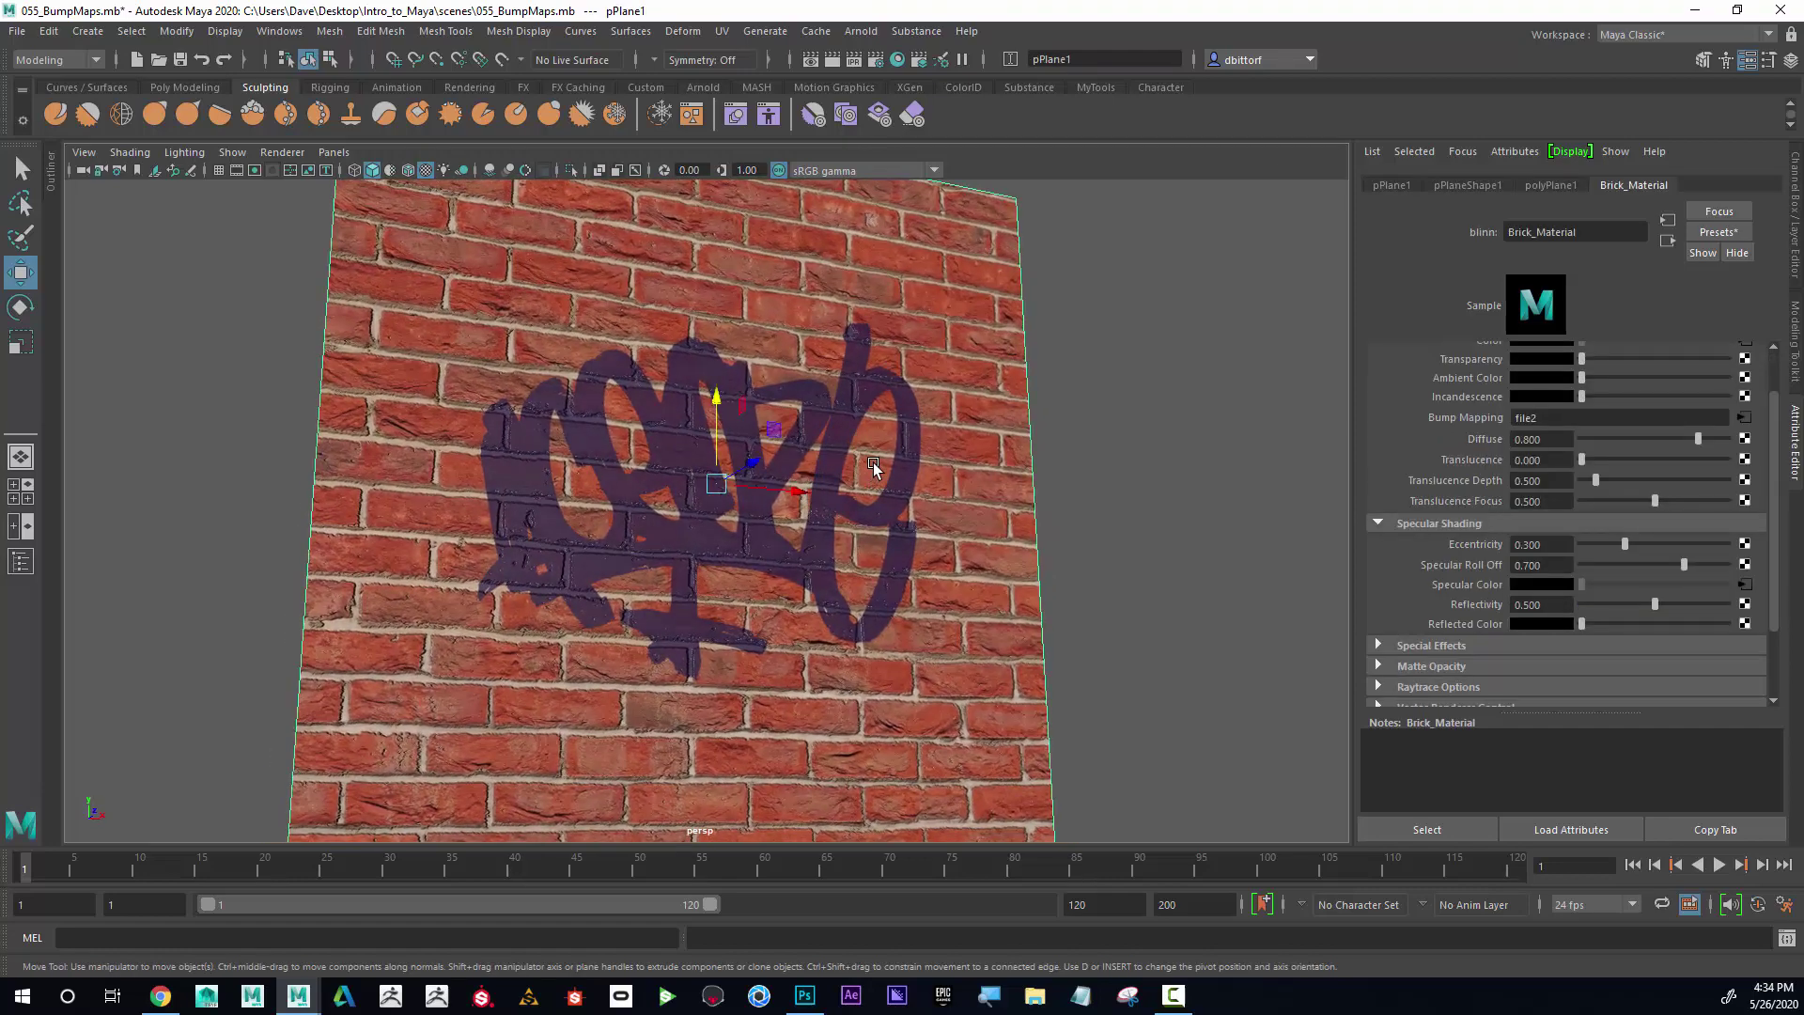
pyautogui.scroll(2, 1633, 454)
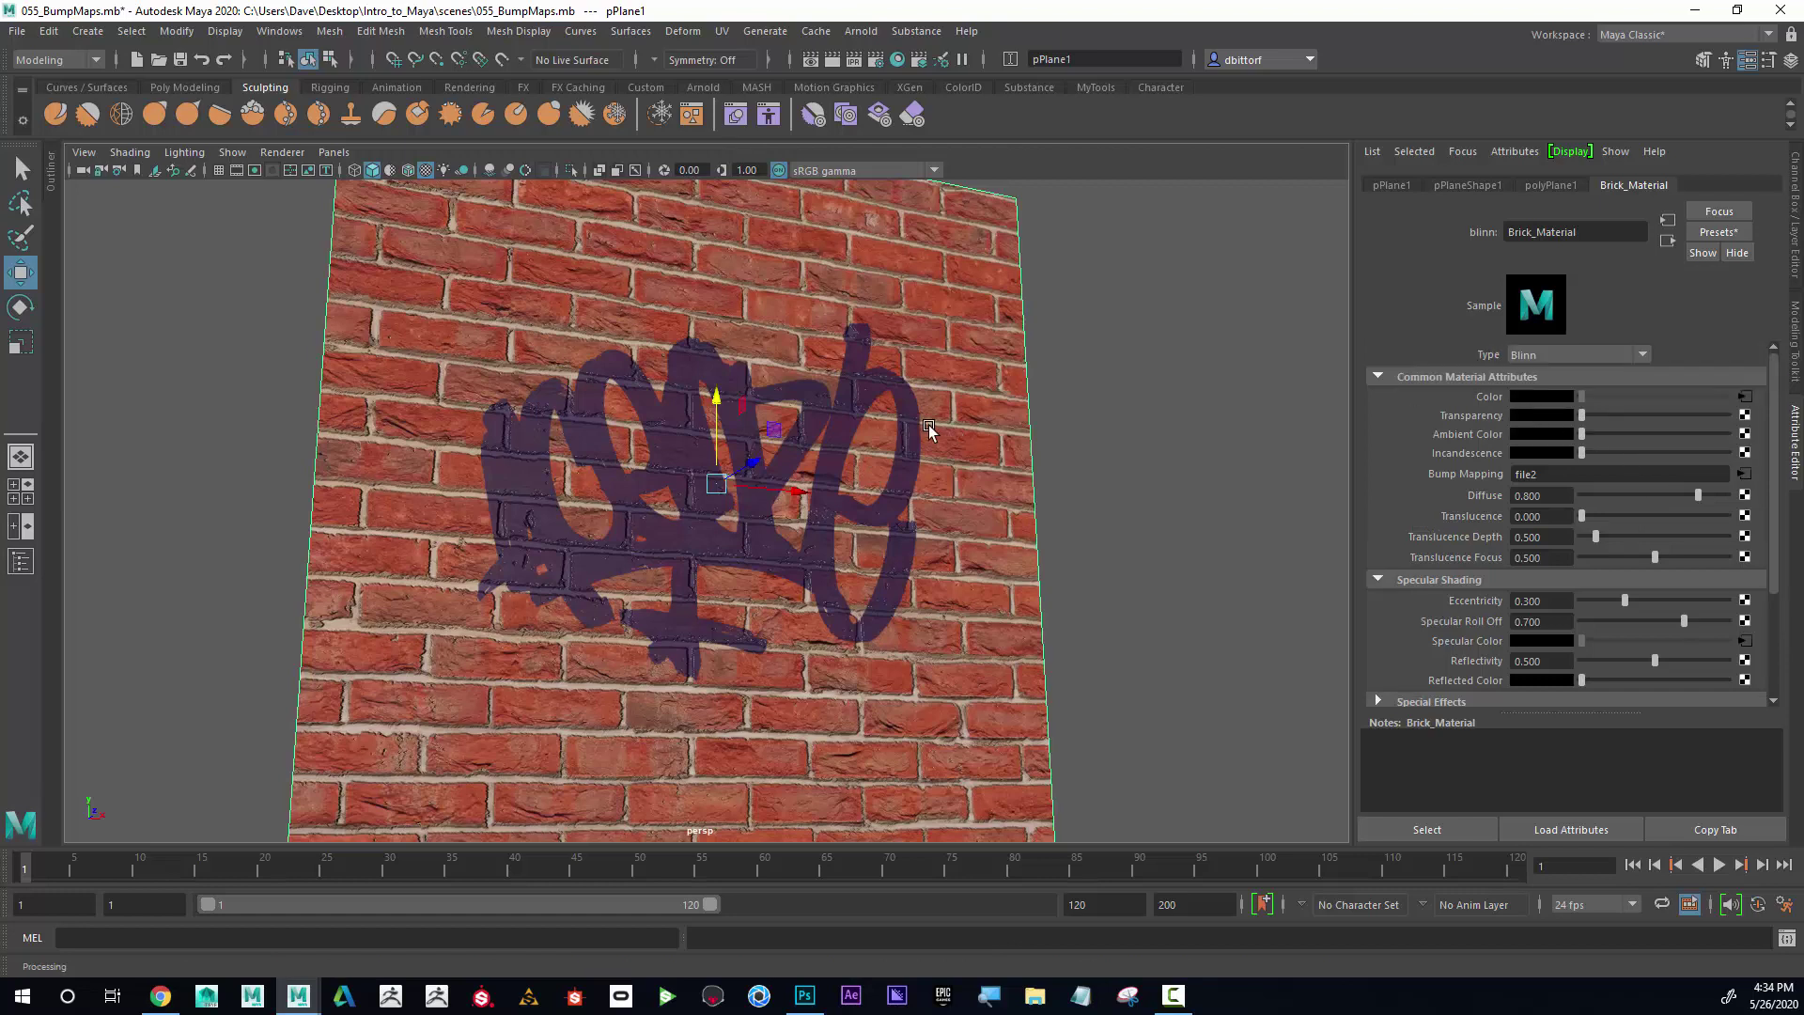
pyautogui.rightClick(1491, 399)
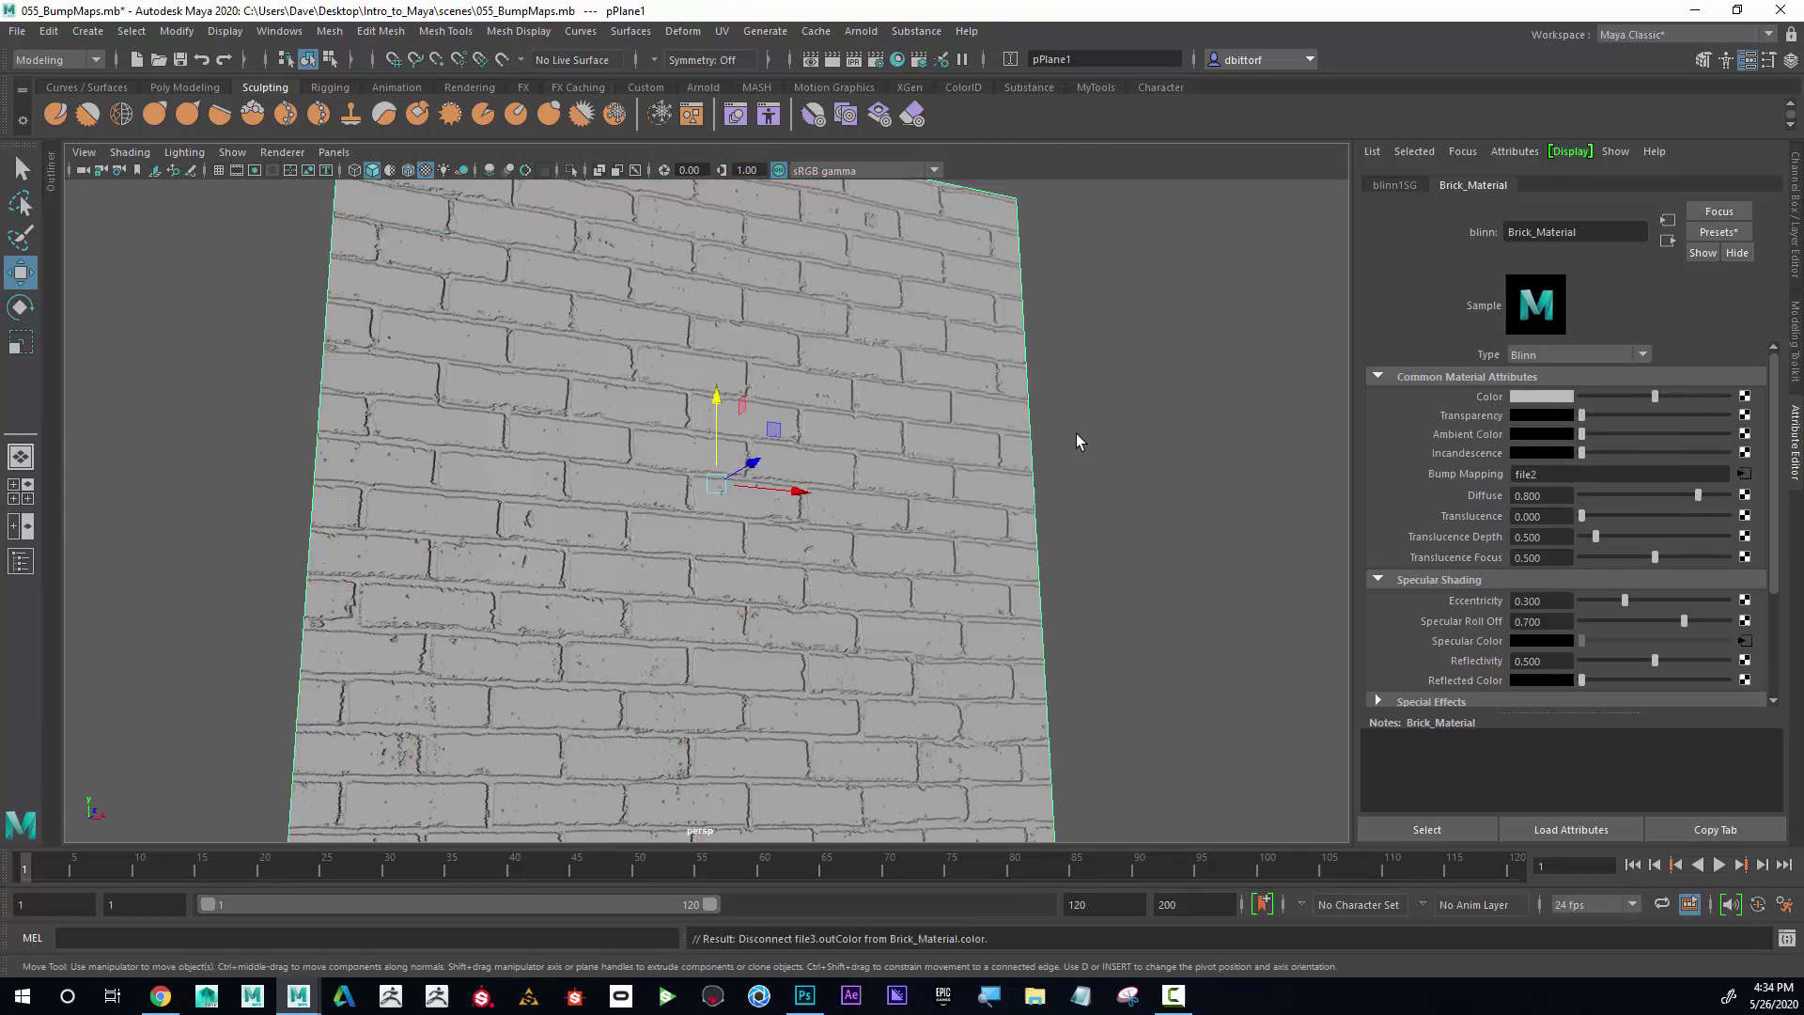
pyautogui.moveTo(1077, 442)
pyautogui.keyDown('alt'); pyautogui.mouseDown()
pyautogui.moveTo(979, 414)
pyautogui.moveTo(1027, 480)
pyautogui.moveTo(1015, 457)
pyautogui.moveTo(1068, 450)
pyautogui.moveTo(1019, 423)
pyautogui.moveTo(1006, 479)
pyautogui.moveTo(1015, 443)
pyautogui.moveTo(1080, 419)
pyautogui.moveTo(975, 447)
pyautogui.moveTo(1068, 436)
pyautogui.moveTo(1047, 456)
pyautogui.mouseUp(); pyautogui.keyUp('alt')
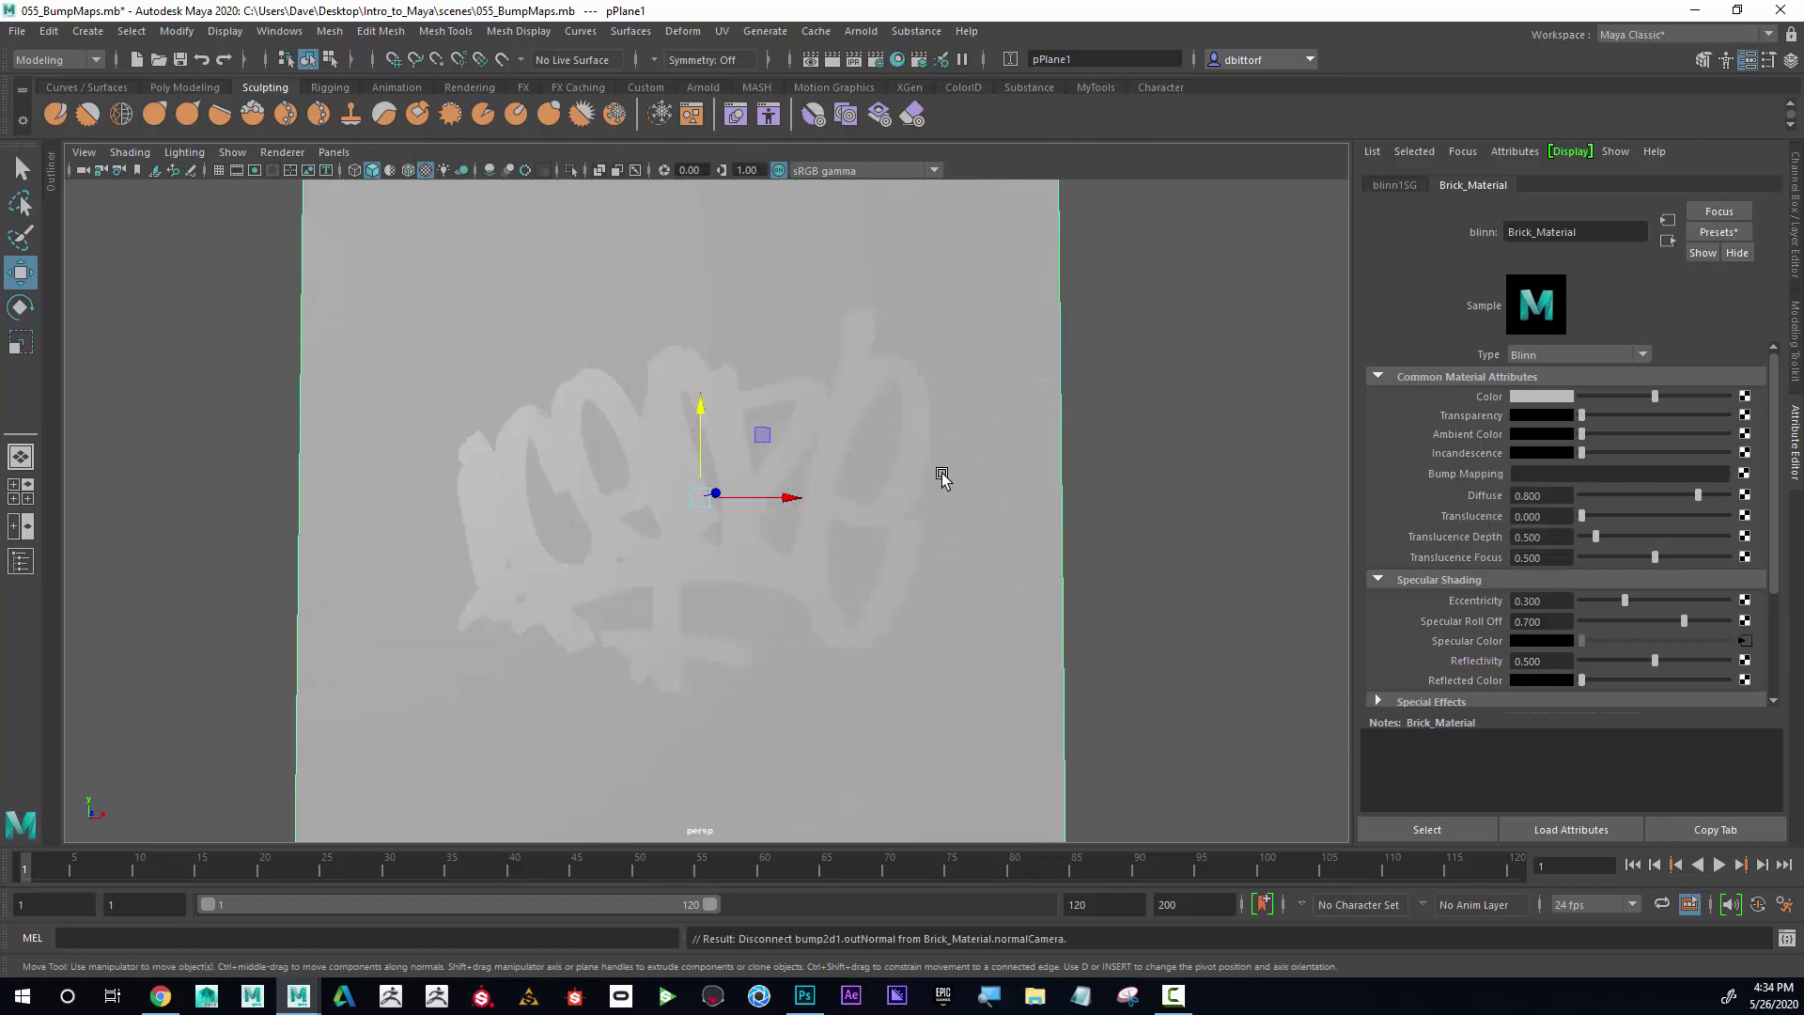
pyautogui.moveTo(939, 470)
pyautogui.keyDown('alt'); pyautogui.mouseDown()
pyautogui.moveTo(871, 467)
pyautogui.moveTo(935, 454)
pyautogui.moveTo(981, 483)
pyautogui.moveTo(930, 455)
pyautogui.moveTo(922, 492)
pyautogui.moveTo(974, 448)
pyautogui.moveTo(915, 479)
pyautogui.moveTo(941, 477)
pyautogui.mouseUp(); pyautogui.keyUp('alt')
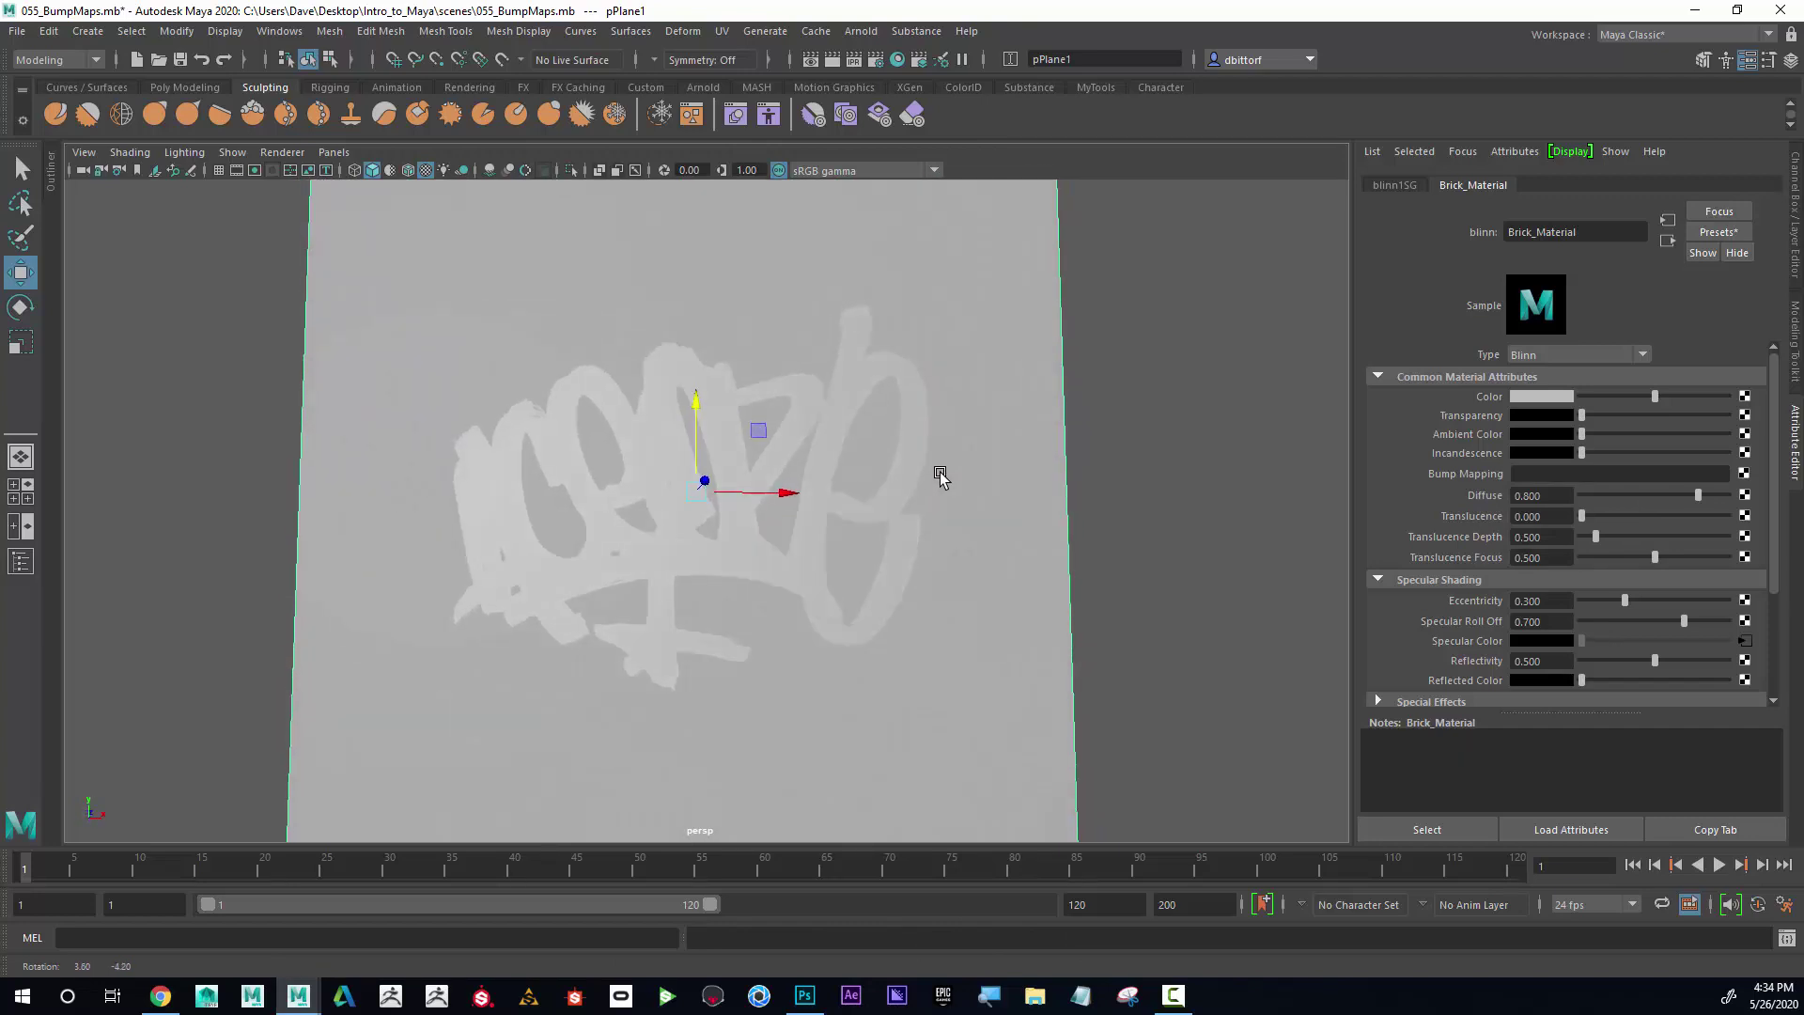
# Step: Connect a new file texture to Brick_Material's bump mapping, load Bricks_Bump.jpg from sourceimages and check the relief on the wall
pyautogui.click(1744, 475)
pyautogui.click(1287, 334)
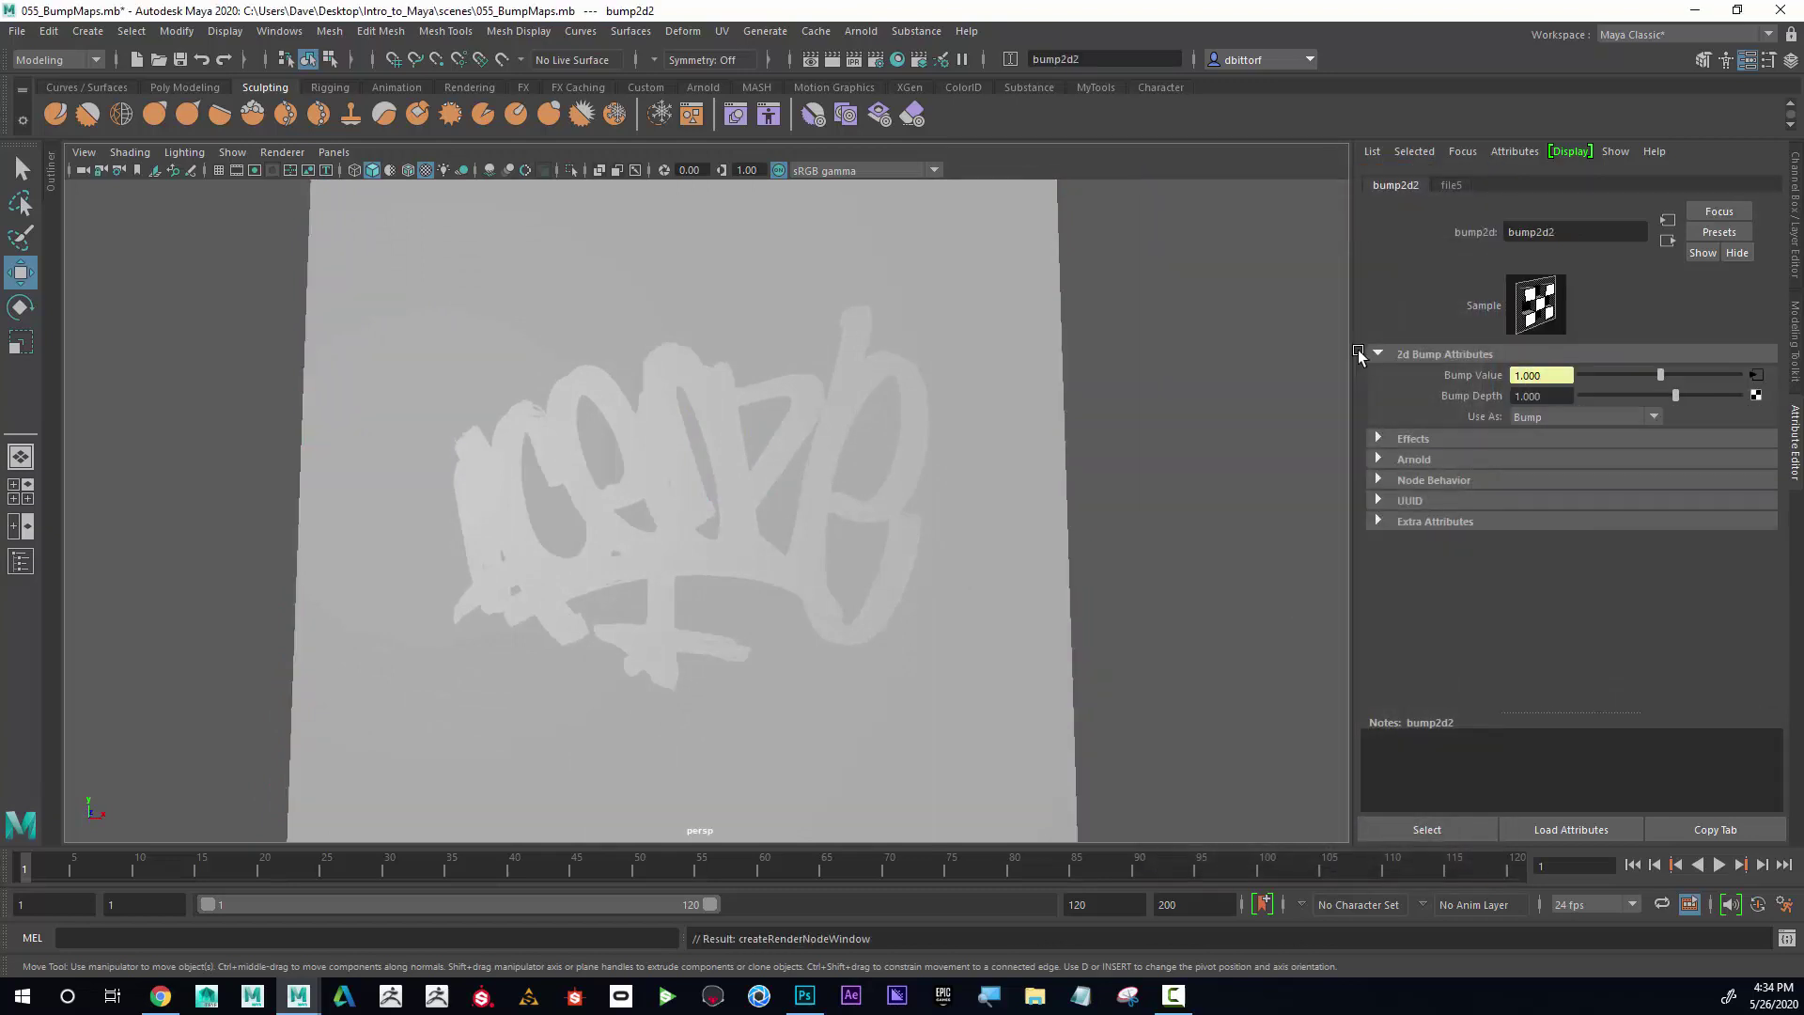
pyautogui.click(1756, 376)
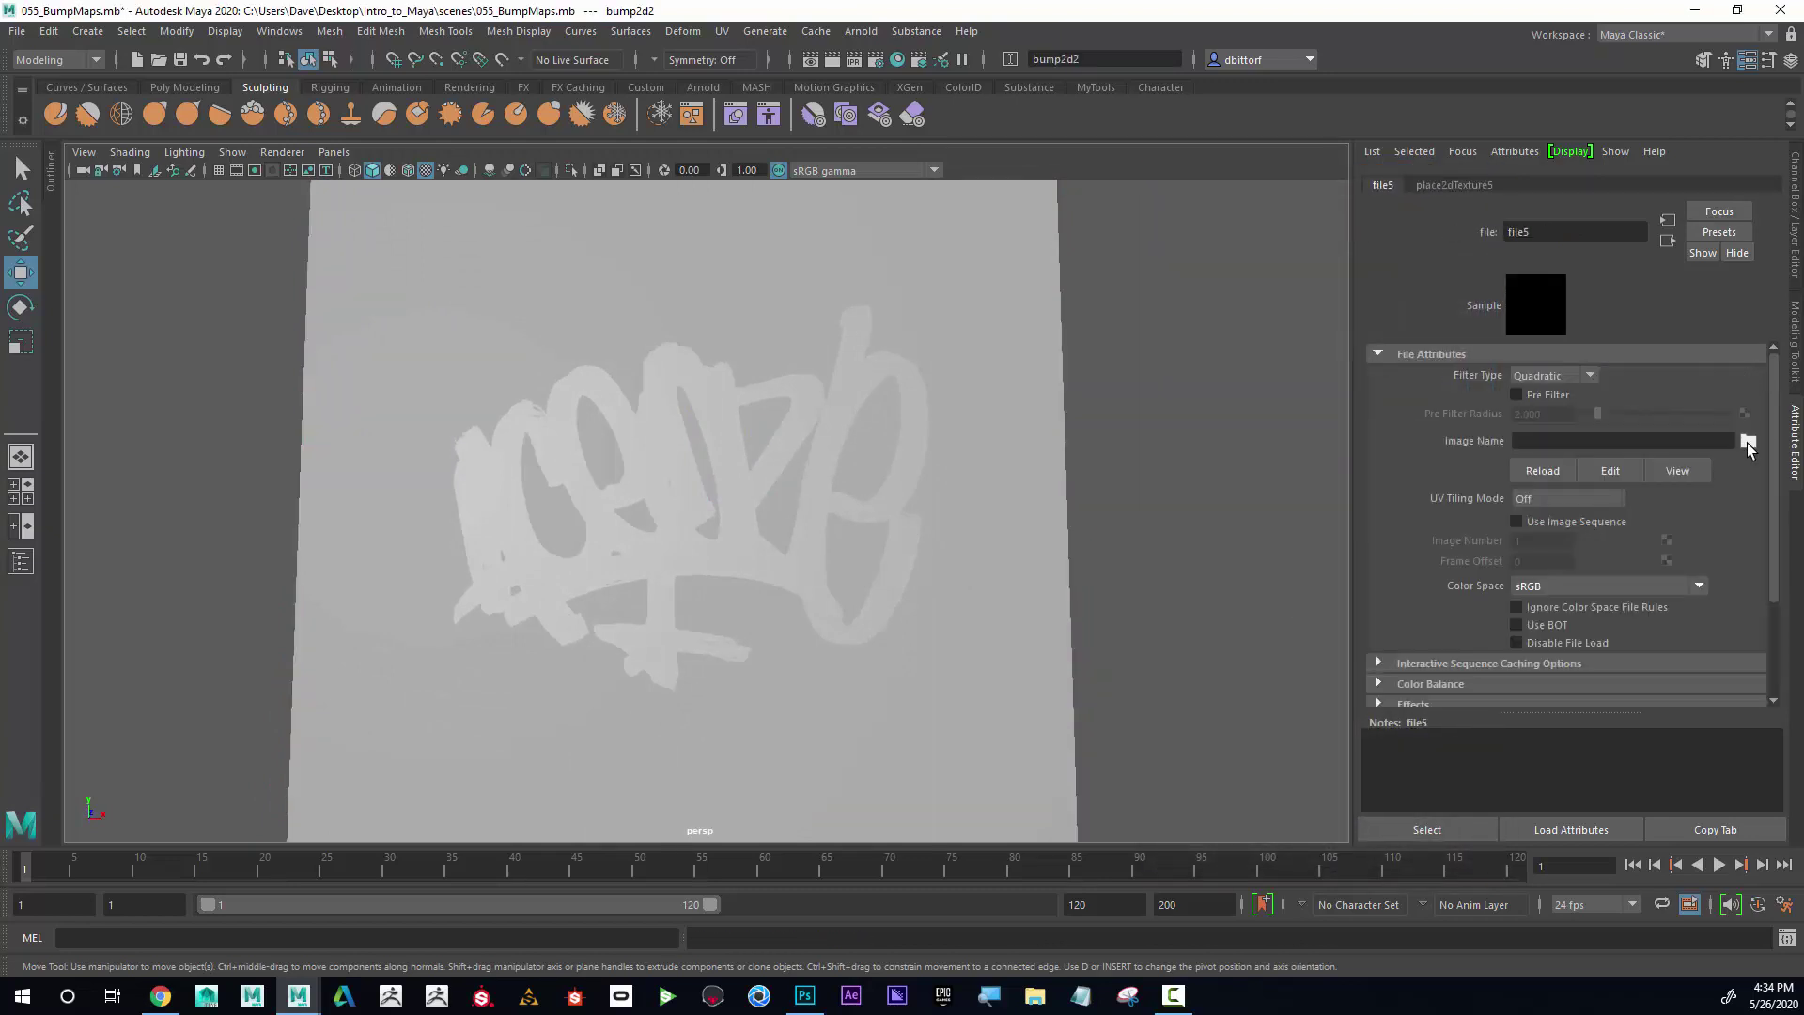
pyautogui.click(1749, 441)
pyautogui.moveTo(1226, 263); pyautogui.dragTo(819, 242)
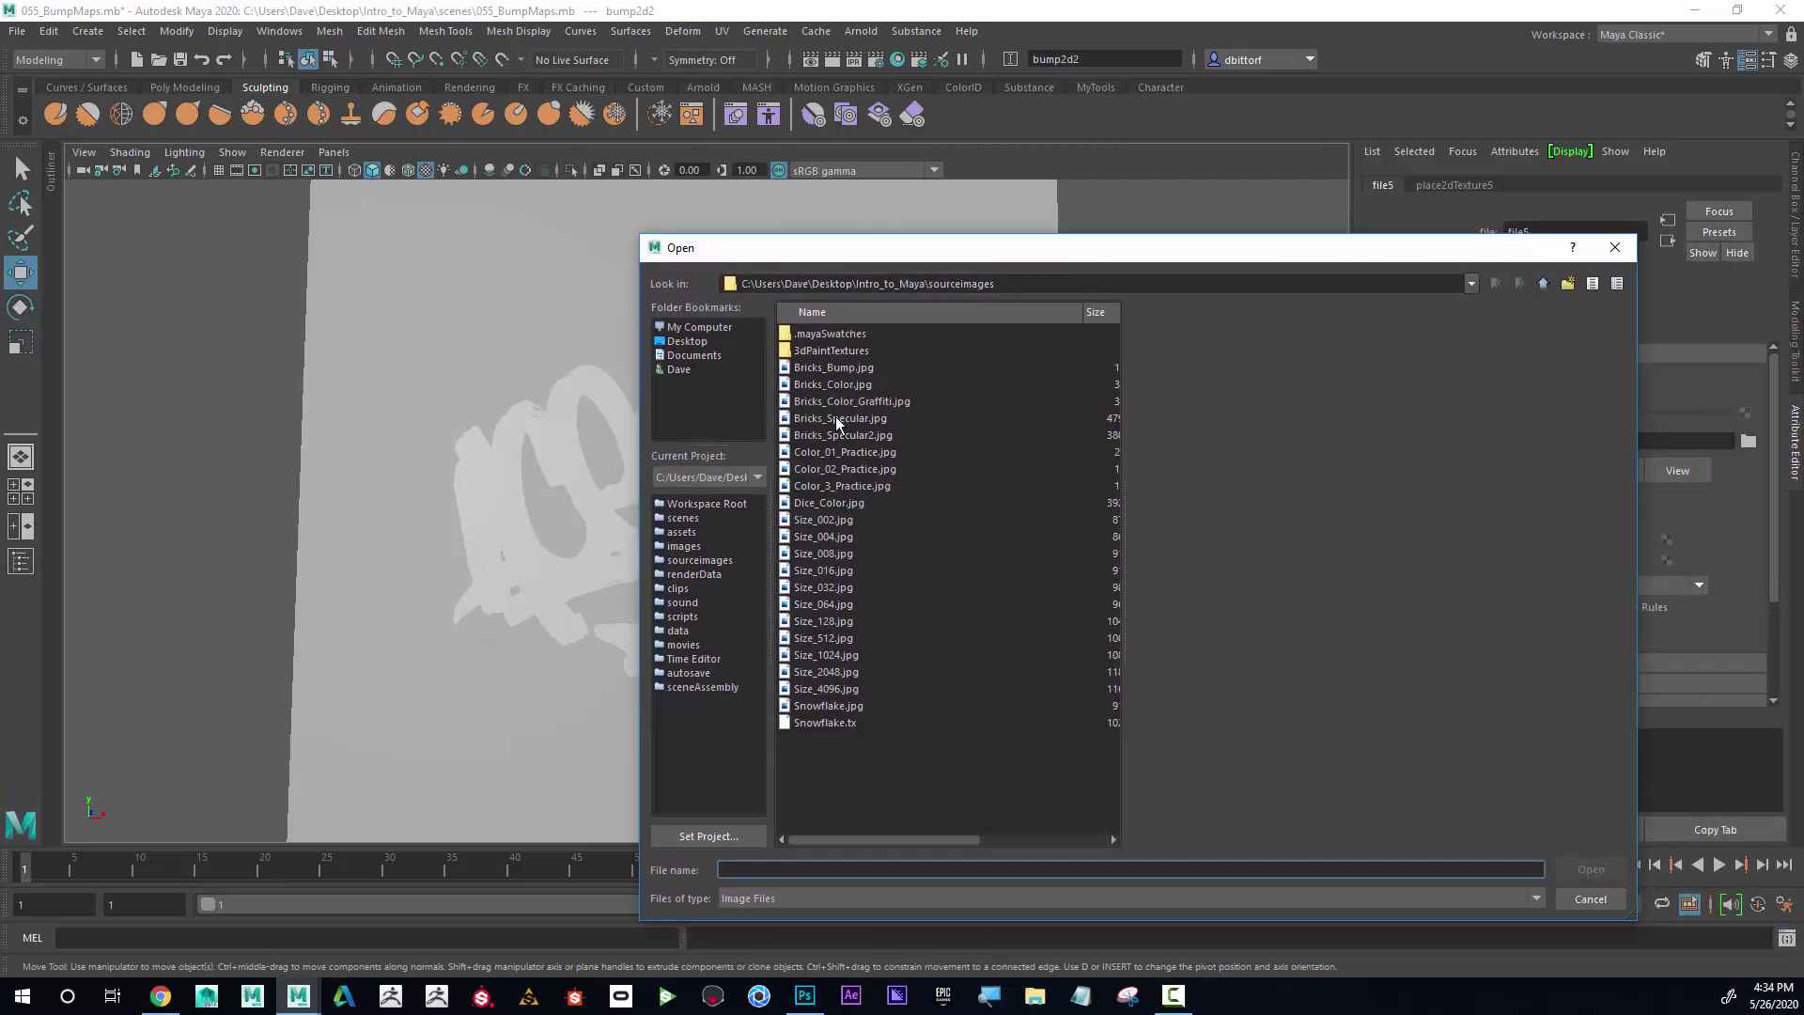
pyautogui.click(834, 368)
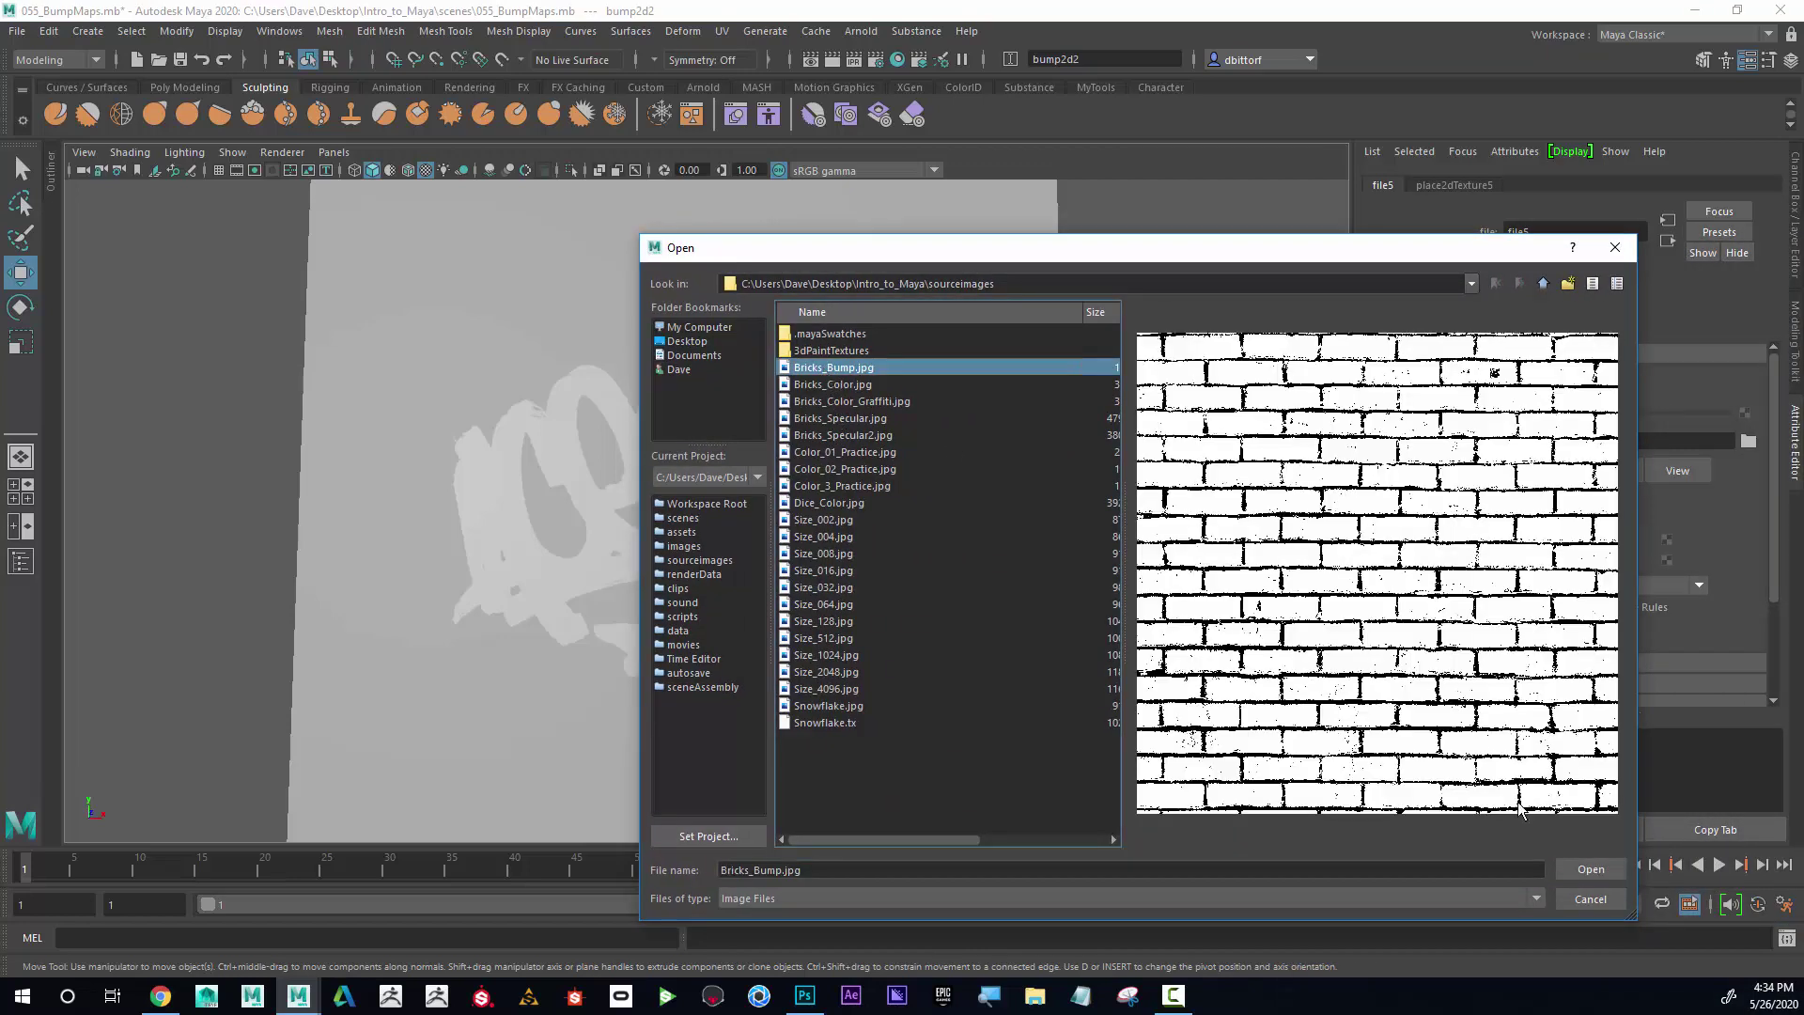
pyautogui.click(1591, 870)
pyautogui.keyDown('alt'); pyautogui.moveTo(869, 512); pyautogui.dragTo(874, 526); pyautogui.keyUp('alt')
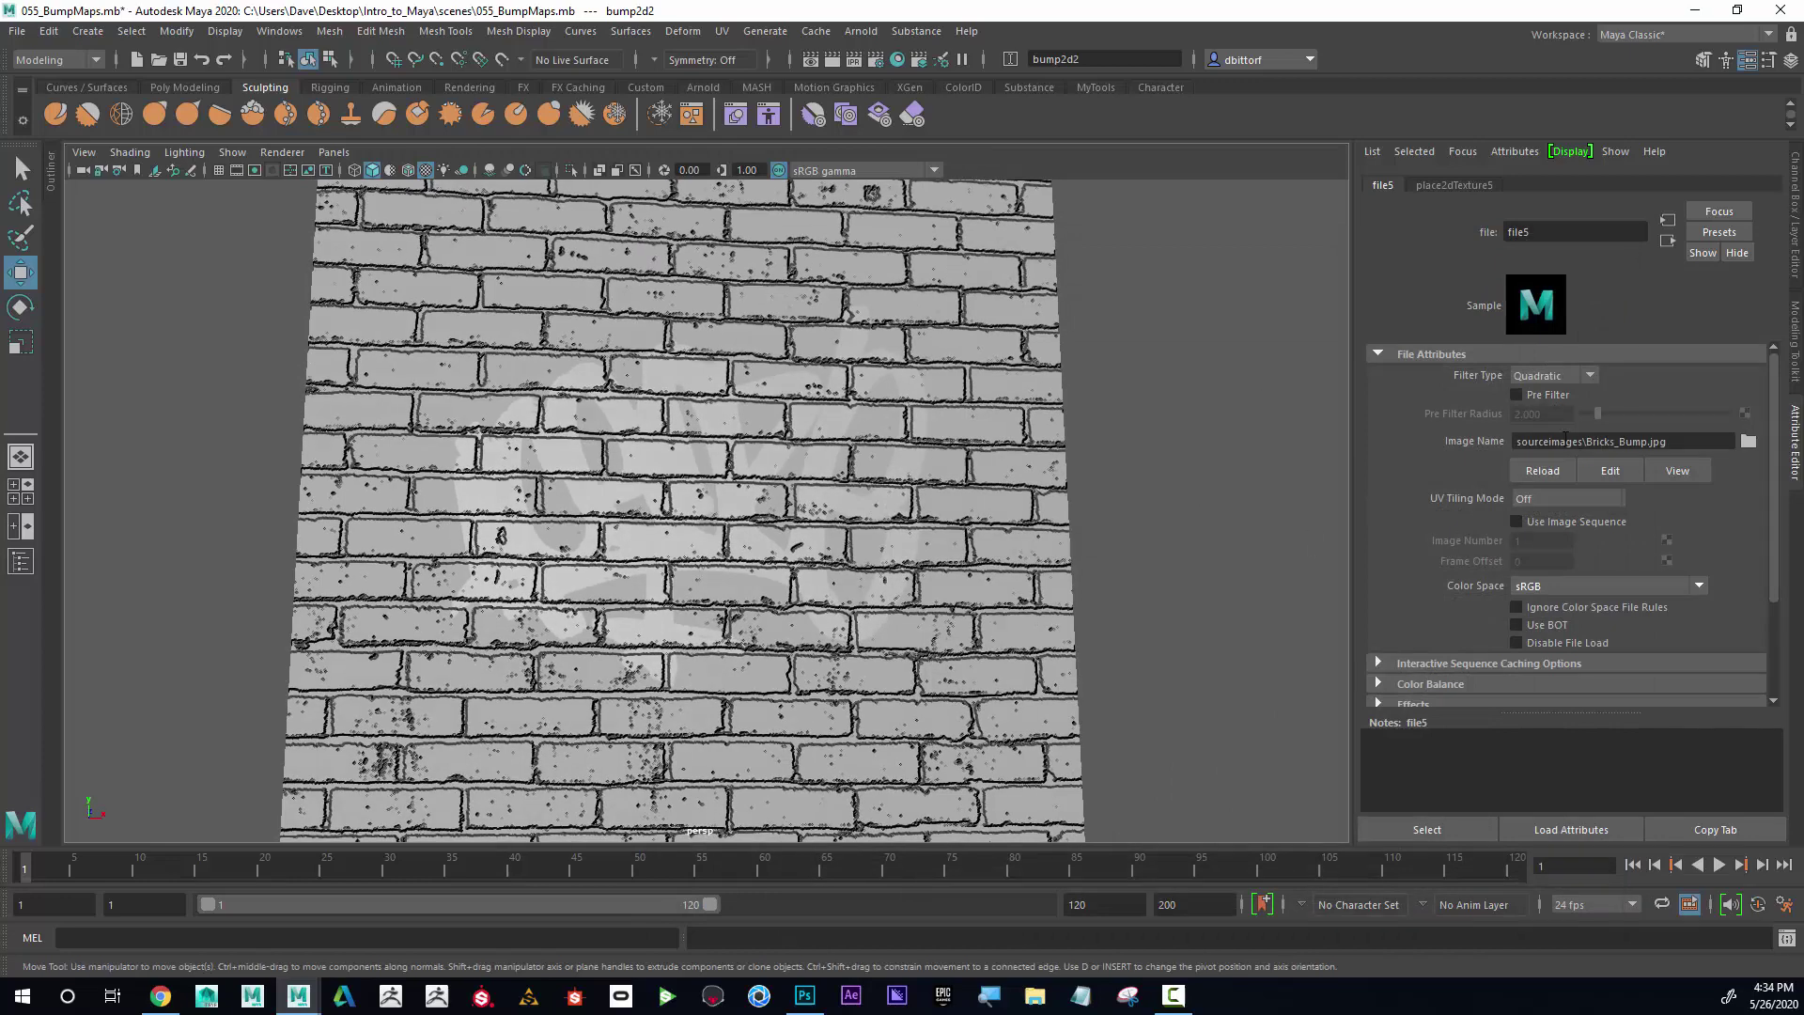
# Step: Reopen Brick_Material's bump node, lower the bump depth to 0.060 and check the graffiti's shine across the bricks
pyautogui.rightClick(795, 463)
pyautogui.click(816, 921)
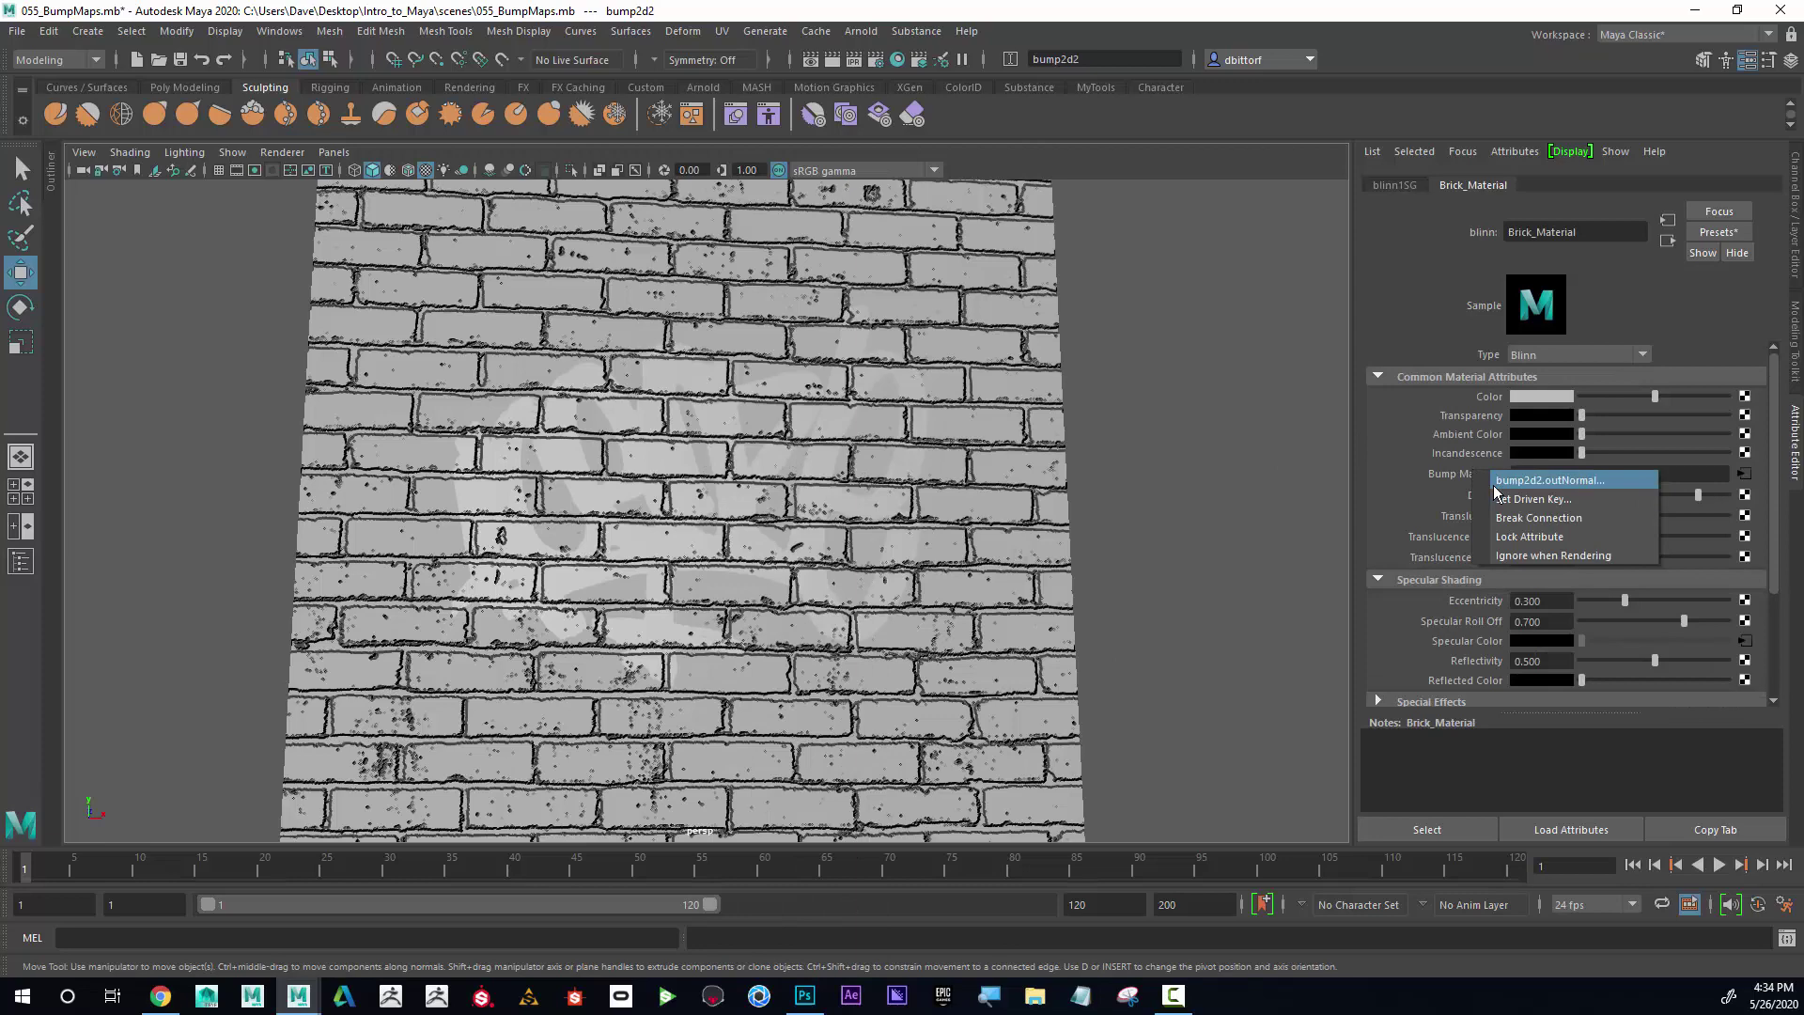
pyautogui.click(1550, 480)
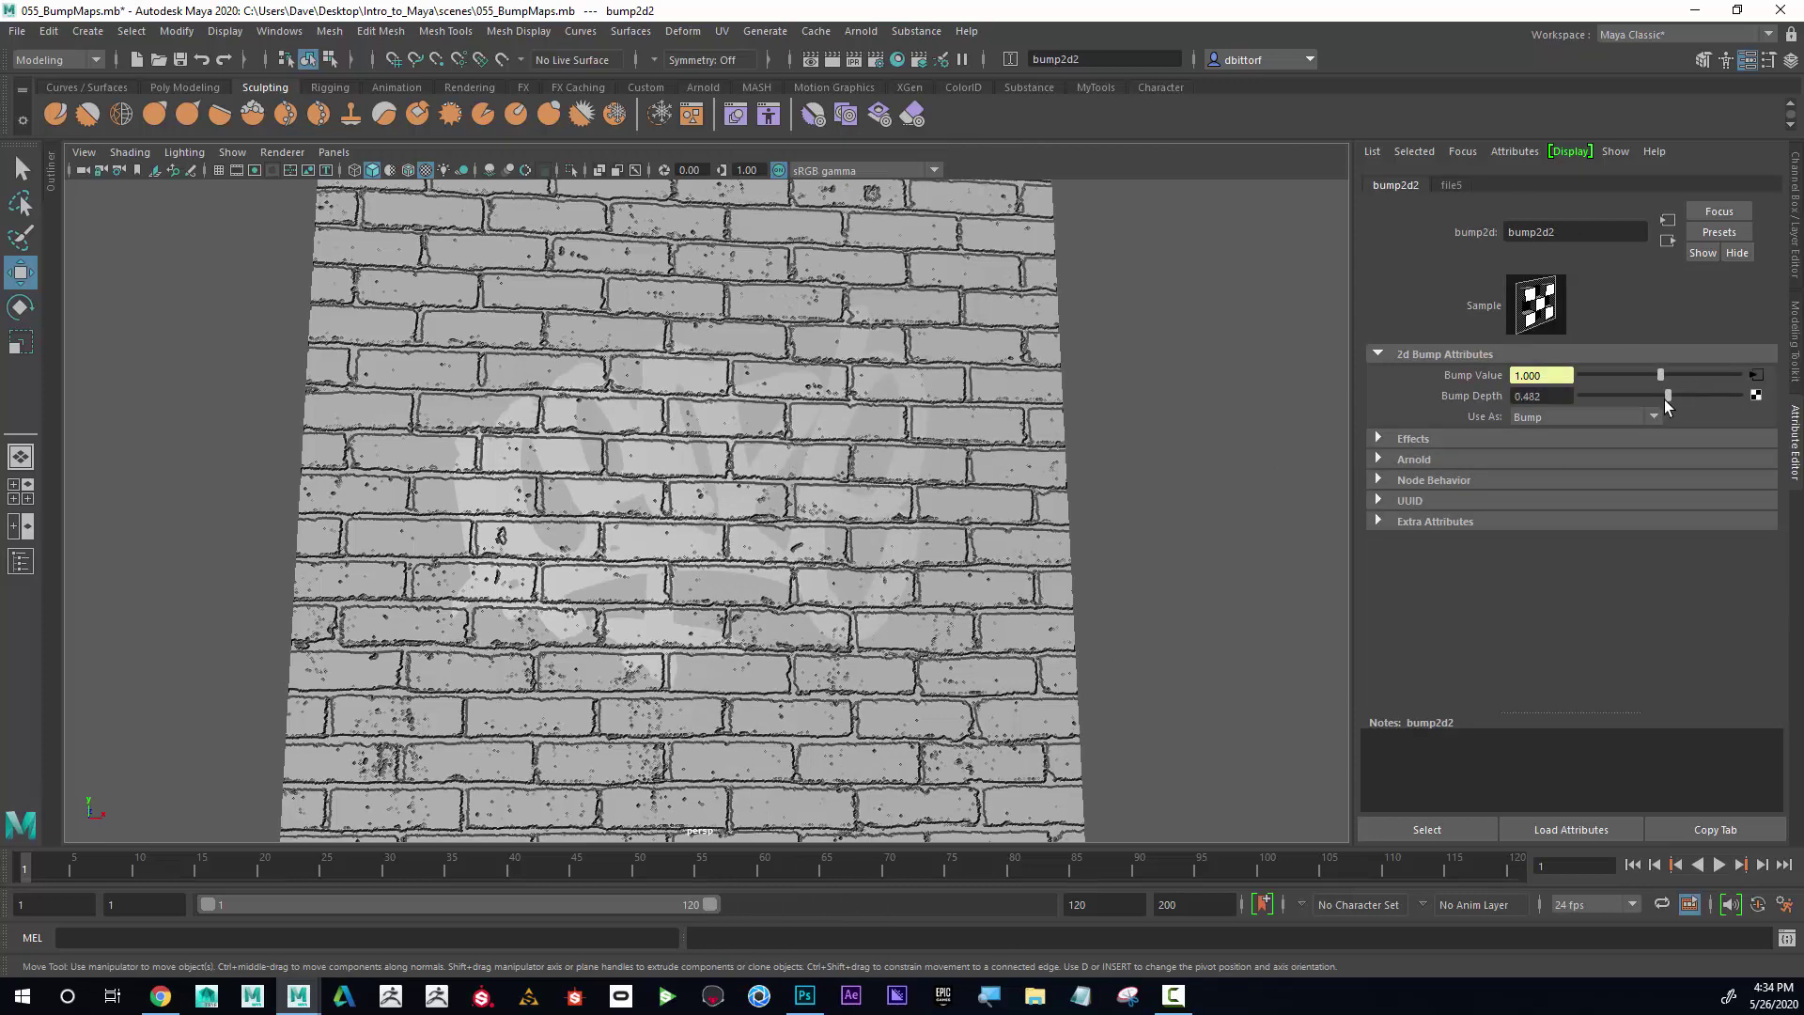
pyautogui.moveTo(1674, 402); pyautogui.dragTo(1661, 406)
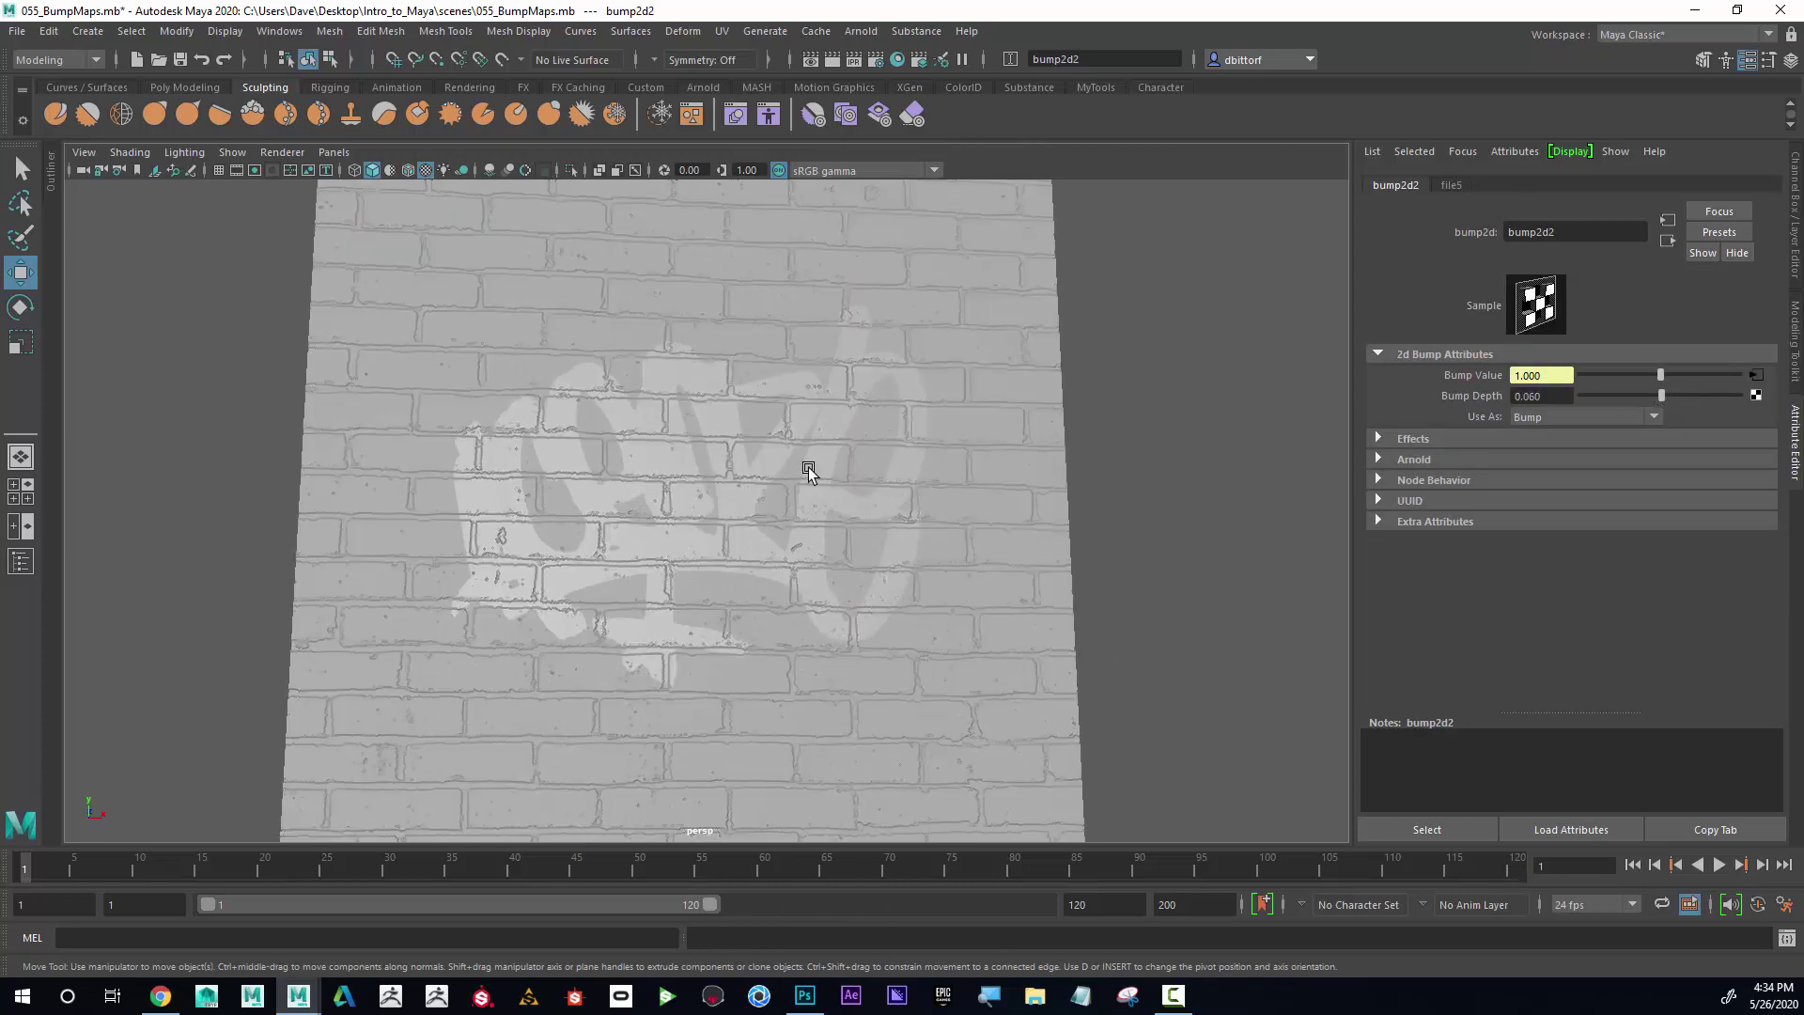
pyautogui.moveTo(808, 470)
pyautogui.keyDown('alt'); pyautogui.mouseDown()
pyautogui.moveTo(737, 442)
pyautogui.moveTo(770, 435)
pyautogui.moveTo(769, 475)
pyautogui.moveTo(753, 443)
pyautogui.moveTo(788, 459)
pyautogui.mouseUp(); pyautogui.keyUp('alt')
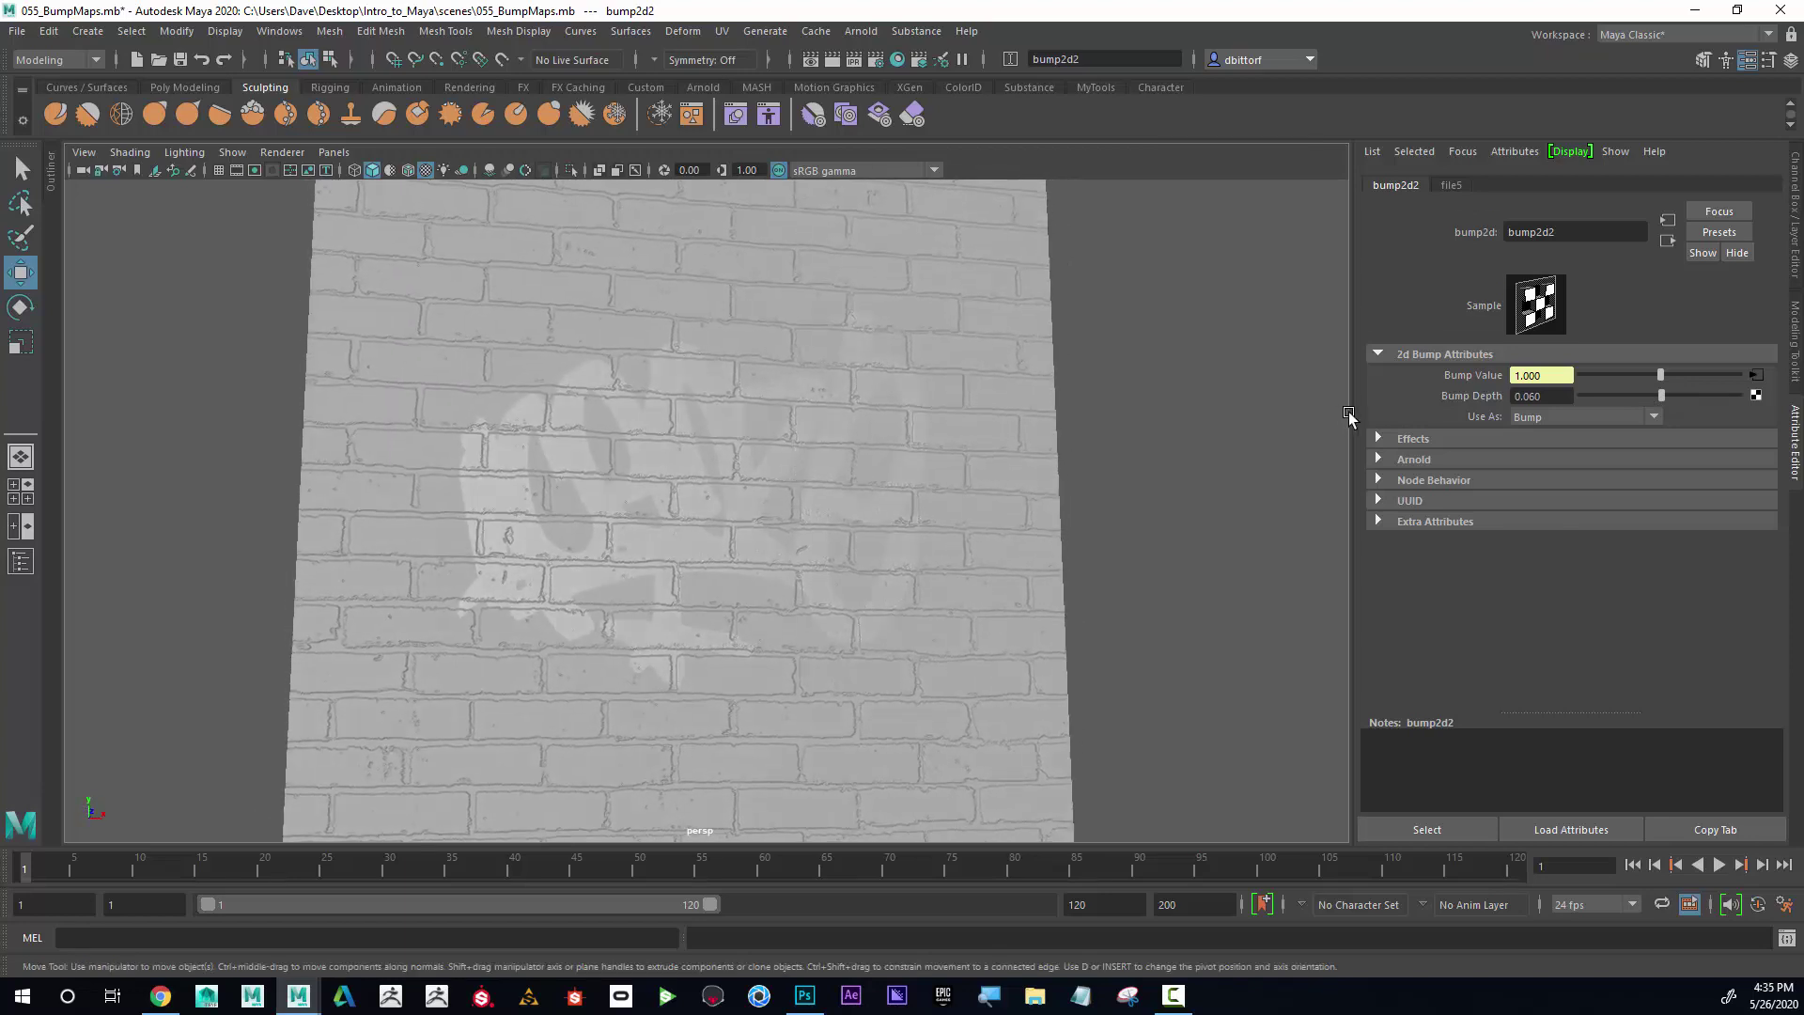
# Step: Connect a new file texture to Brick_Material's color, load Bricks_Color.jpg and check the shine over the plain red bricks
pyautogui.moveTo(902, 399); pyautogui.dragTo(908, 439, button='right')
pyautogui.moveTo(949, 833); pyautogui.dragTo(954, 855, button='right')
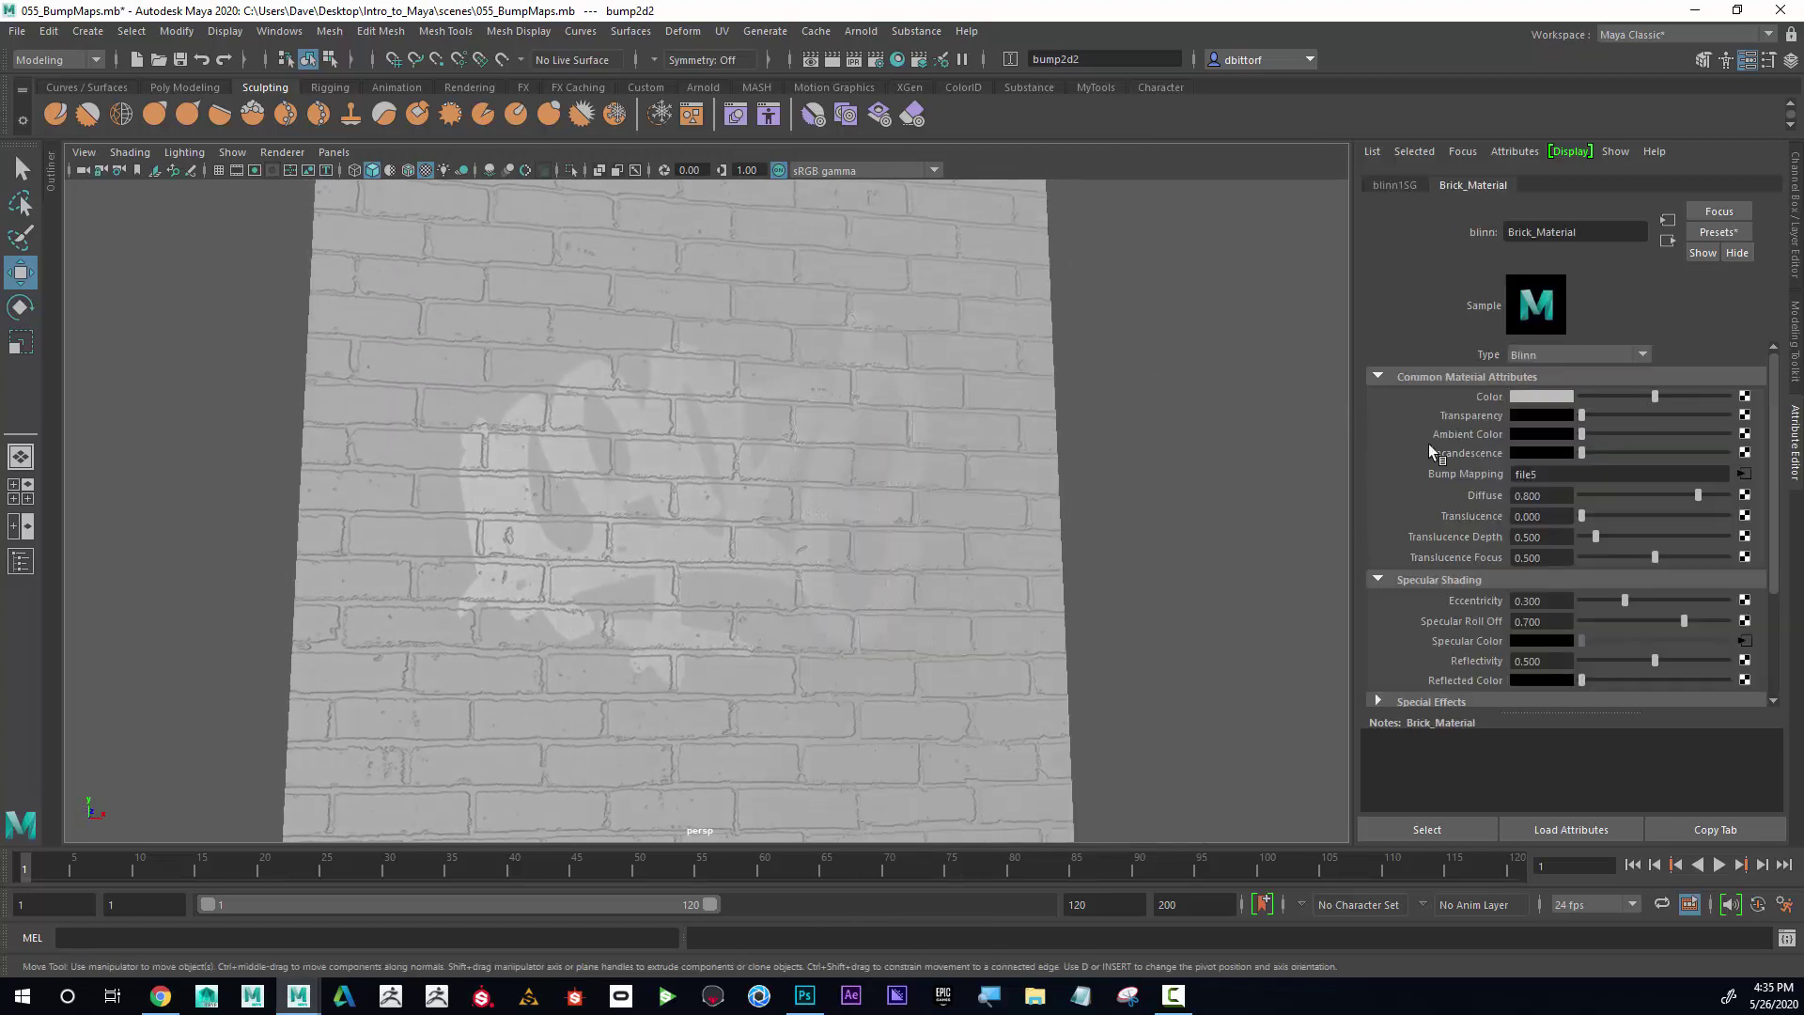
pyautogui.click(1746, 396)
pyautogui.click(1288, 335)
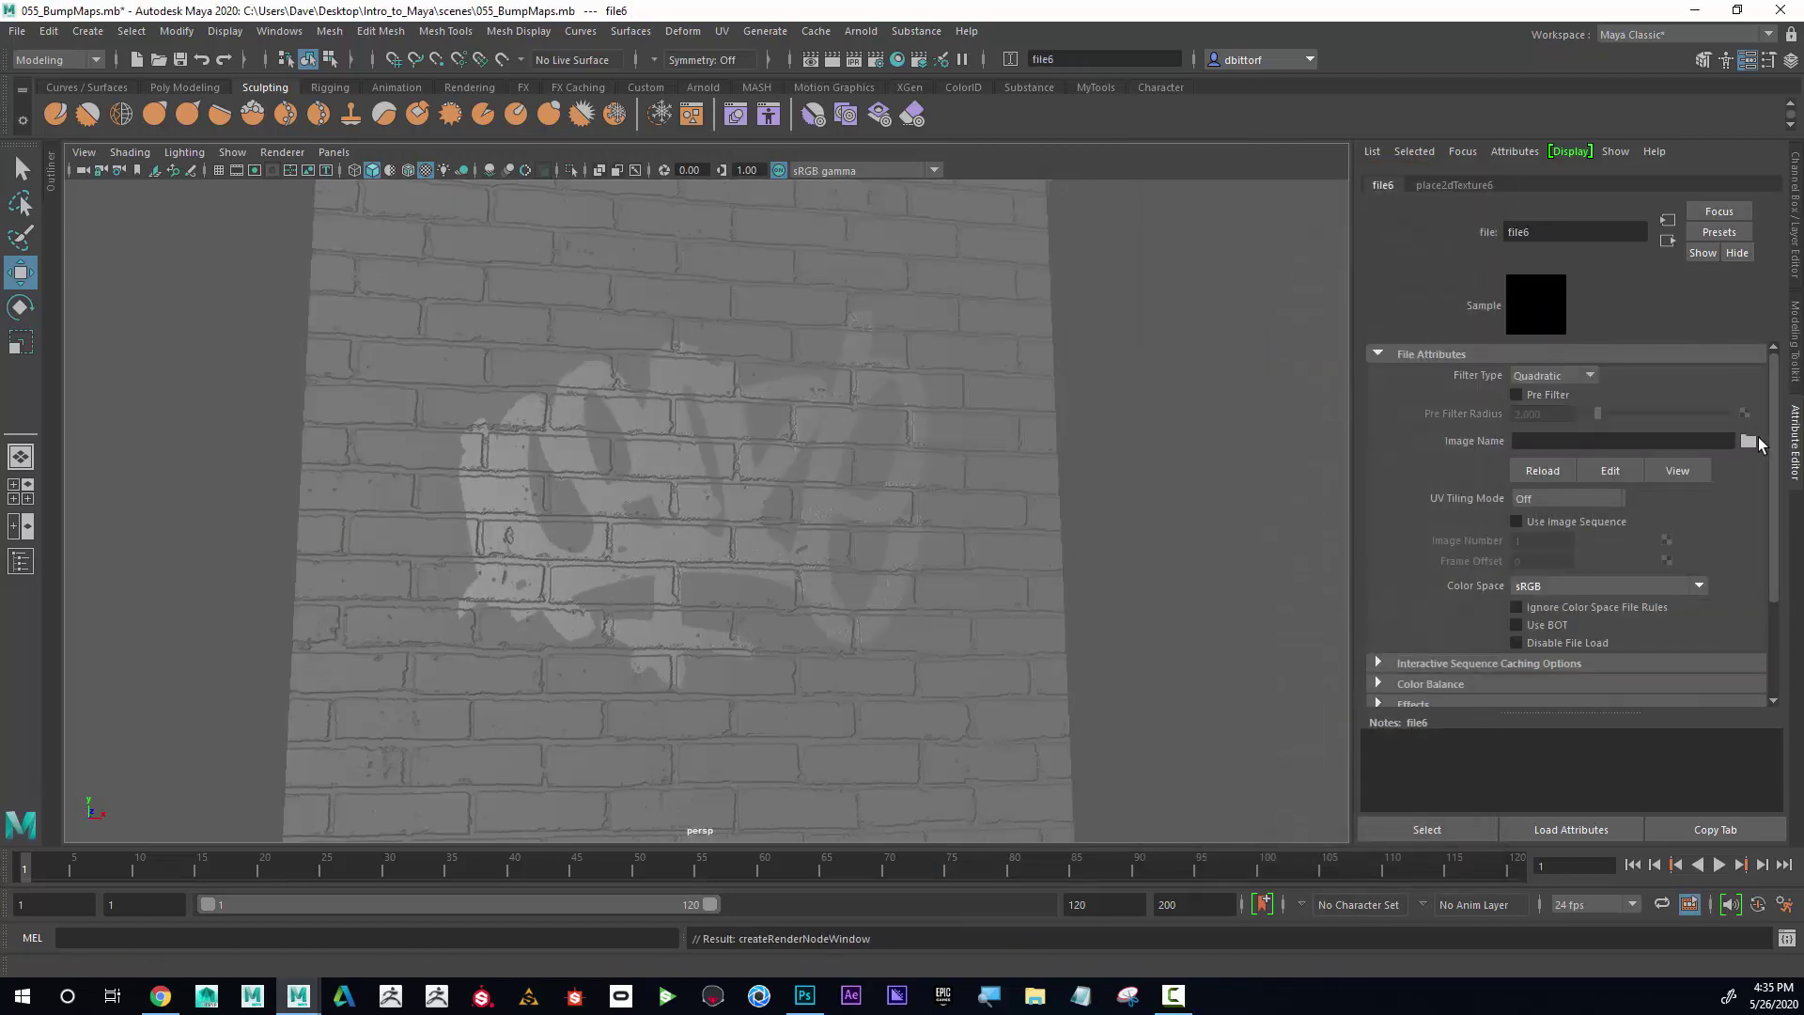
pyautogui.click(1749, 441)
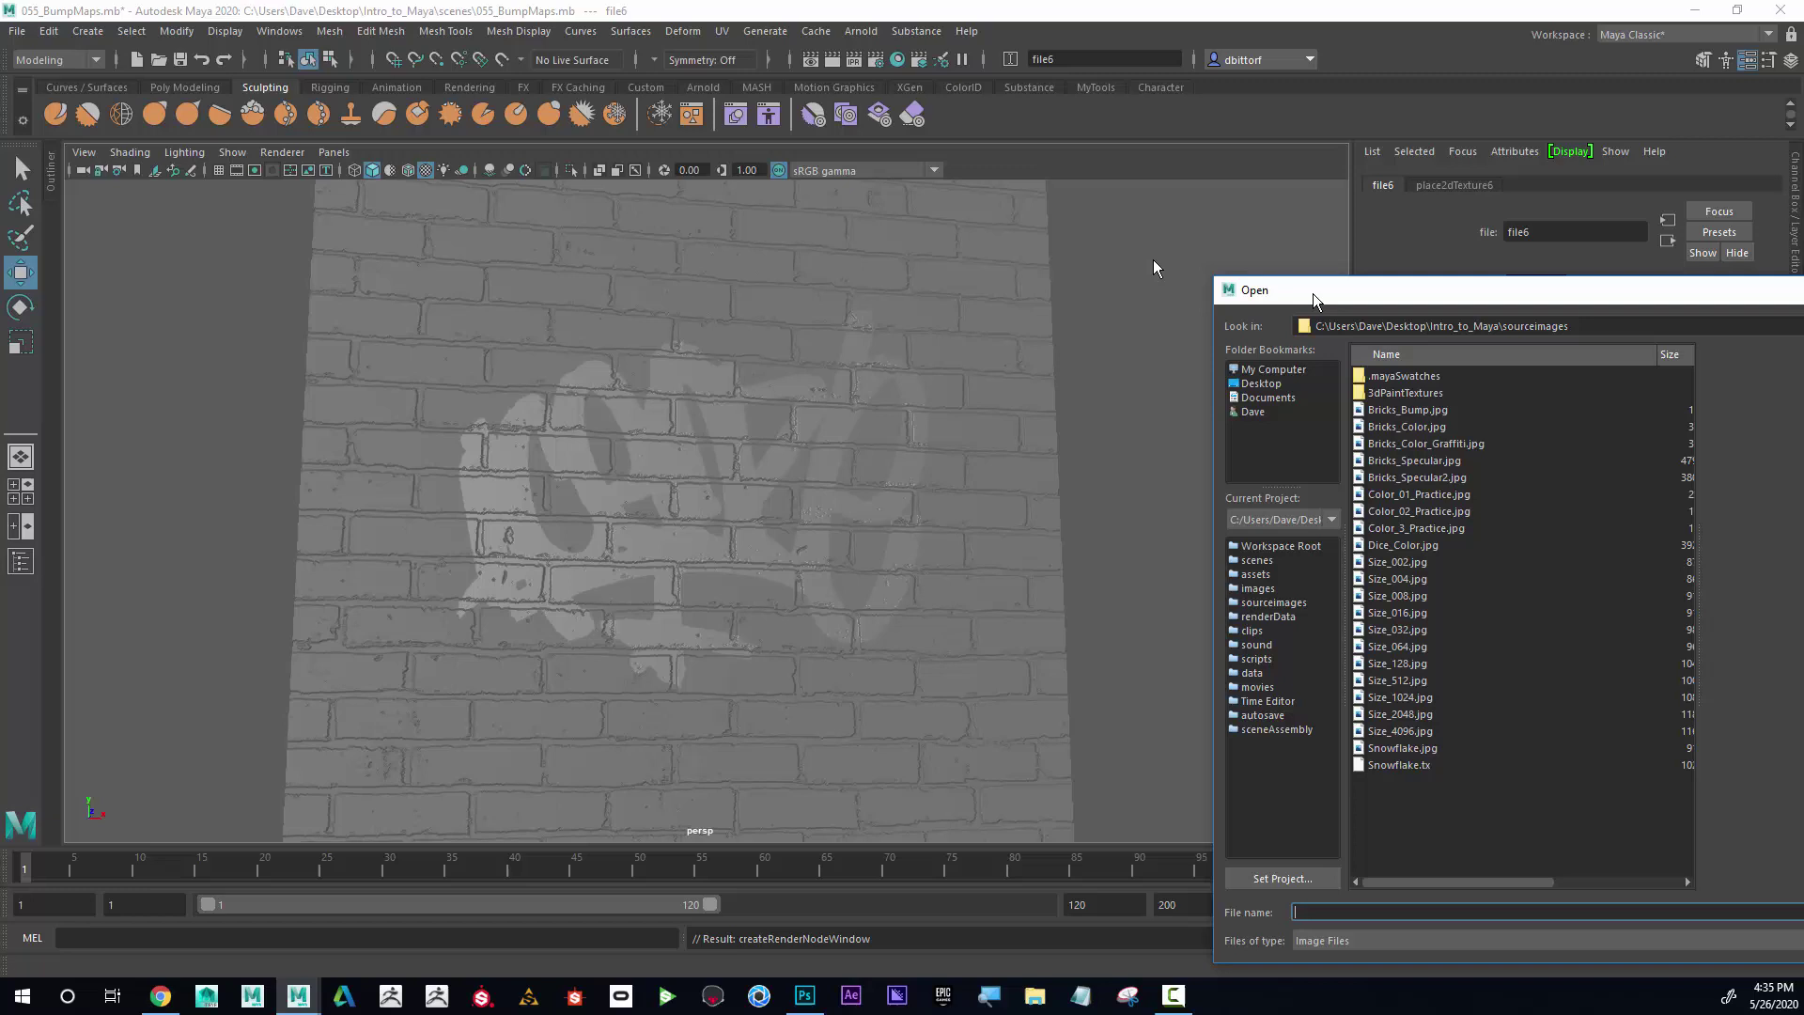
pyautogui.click(1008, 343)
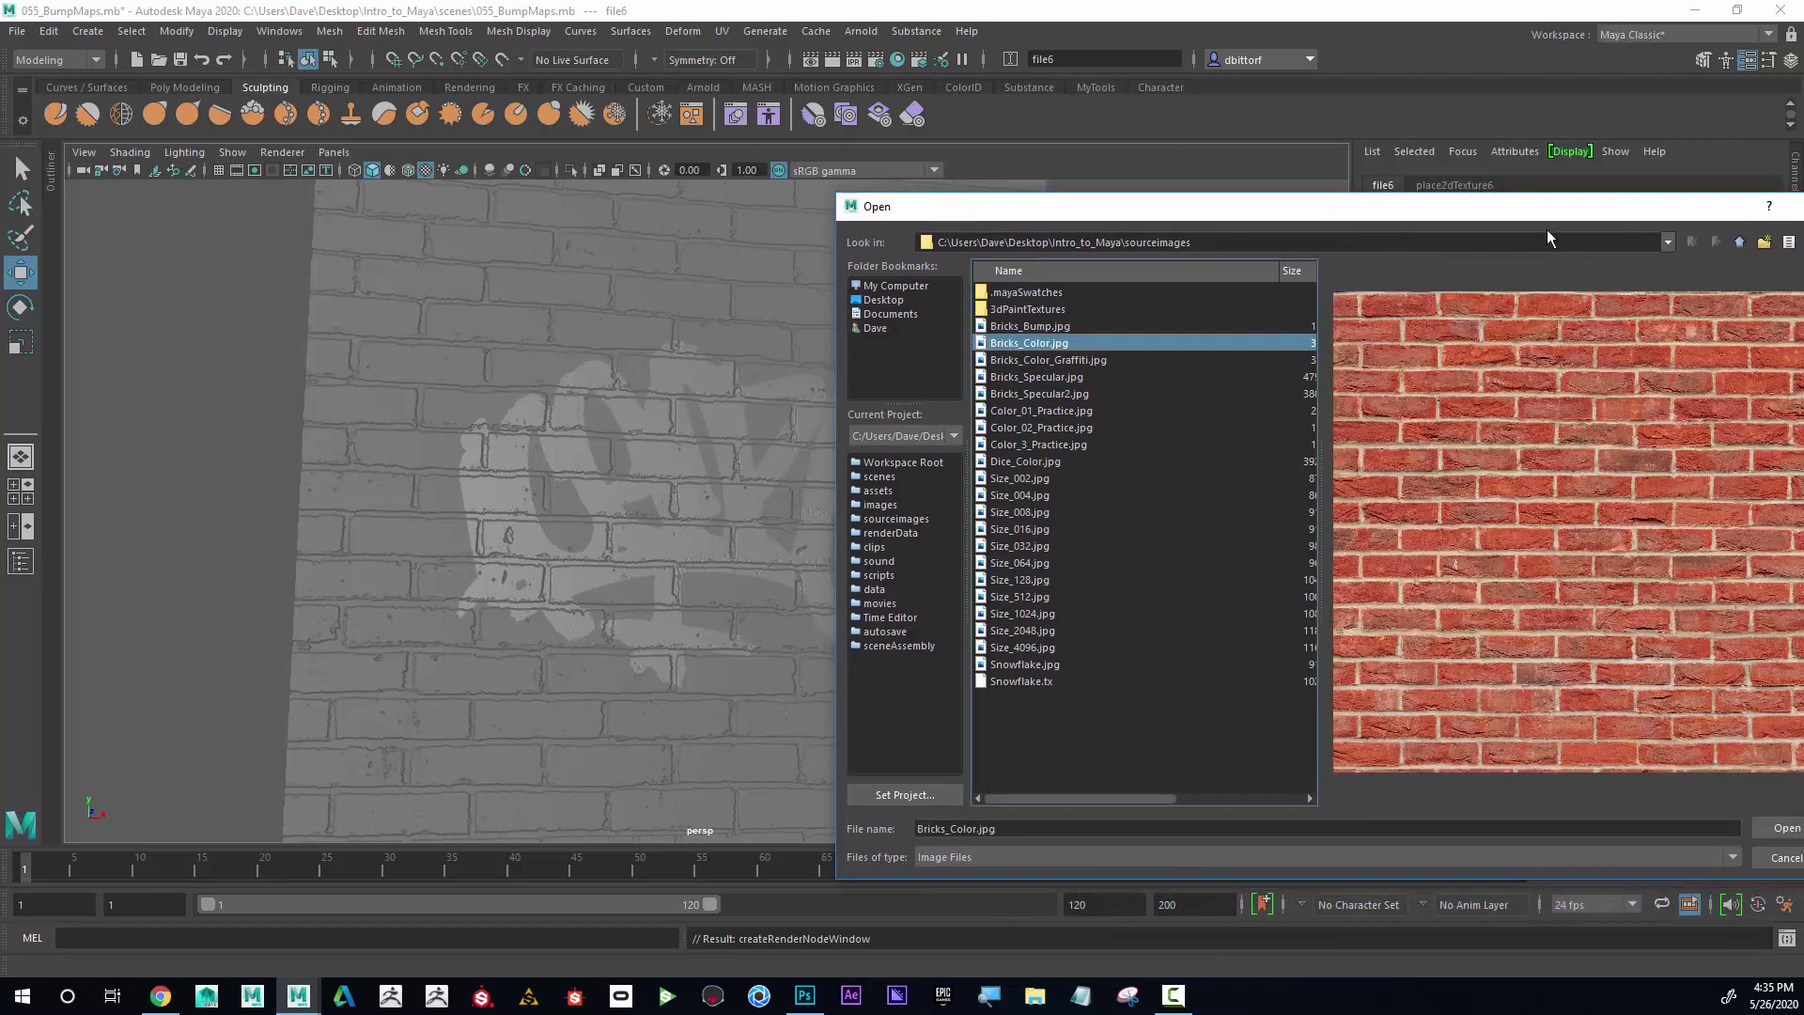
pyautogui.moveTo(1542, 217); pyautogui.dragTo(1327, 209)
pyautogui.click(1572, 820)
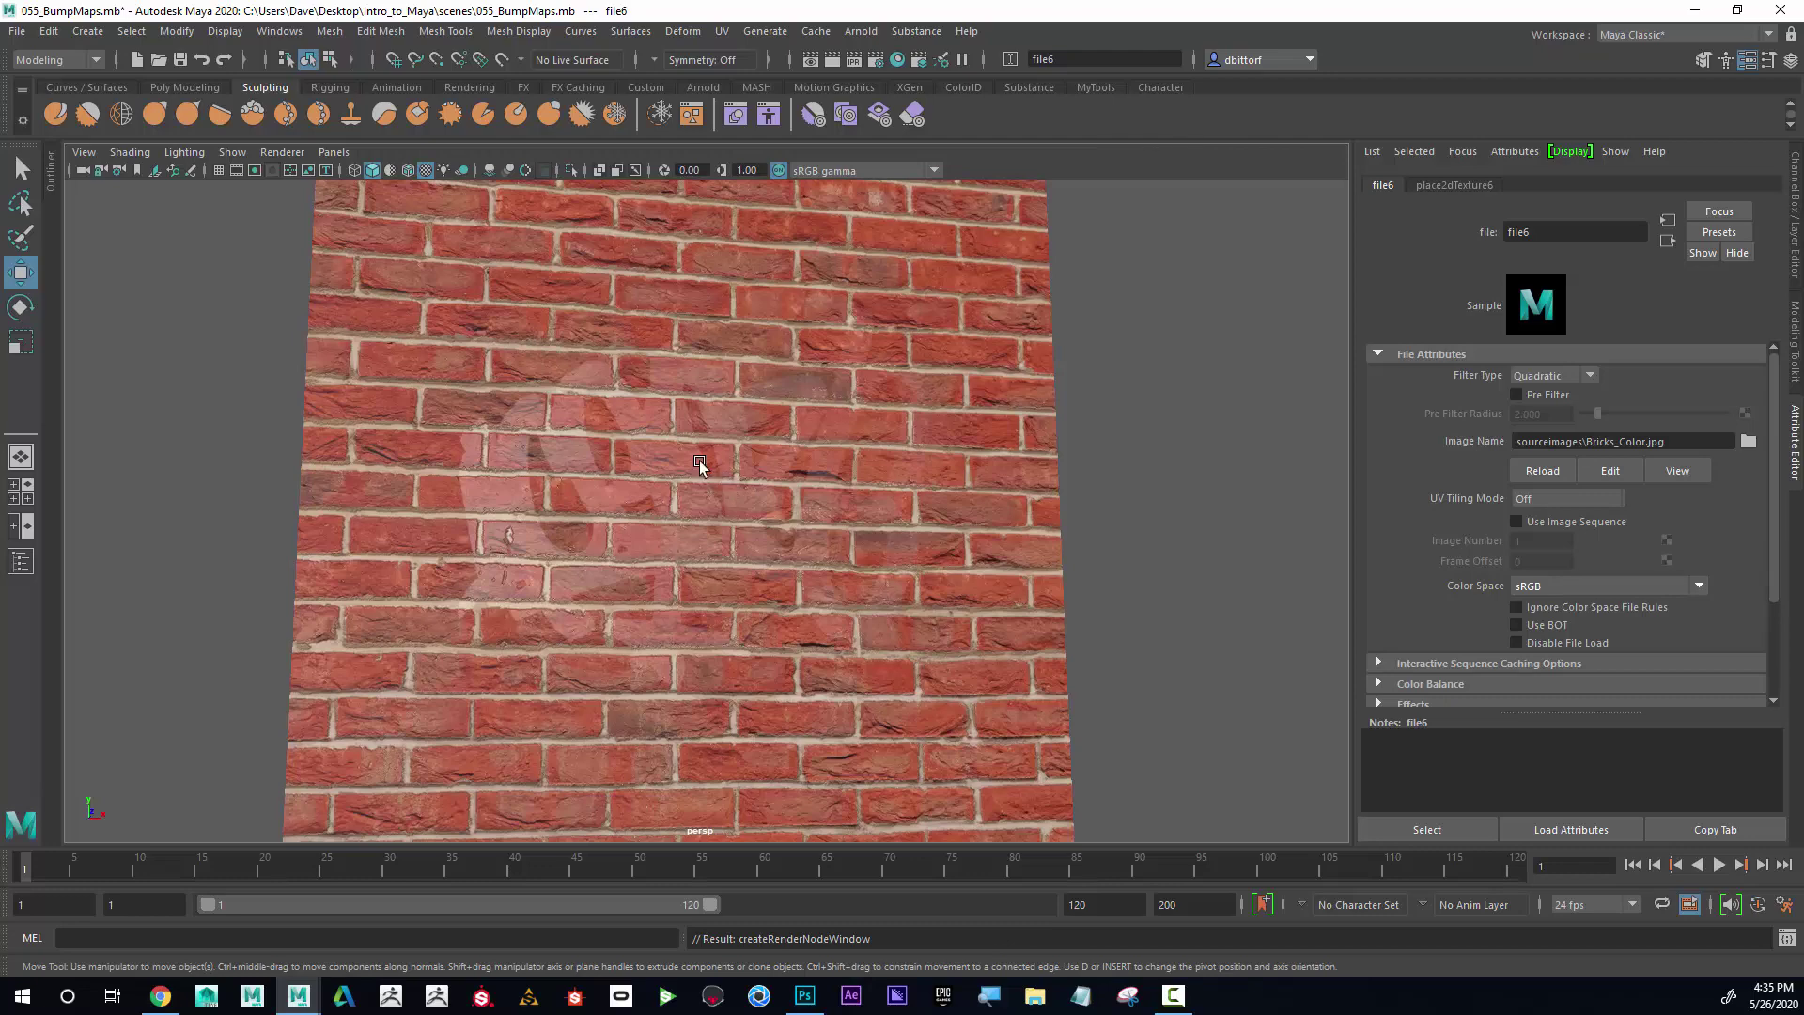
pyautogui.moveTo(699, 460)
pyautogui.keyDown('alt'); pyautogui.mouseDown()
pyautogui.moveTo(624, 464)
pyautogui.moveTo(673, 442)
pyautogui.moveTo(713, 470)
pyautogui.moveTo(654, 462)
pyautogui.moveTo(690, 456)
pyautogui.mouseUp(); pyautogui.keyUp('alt')
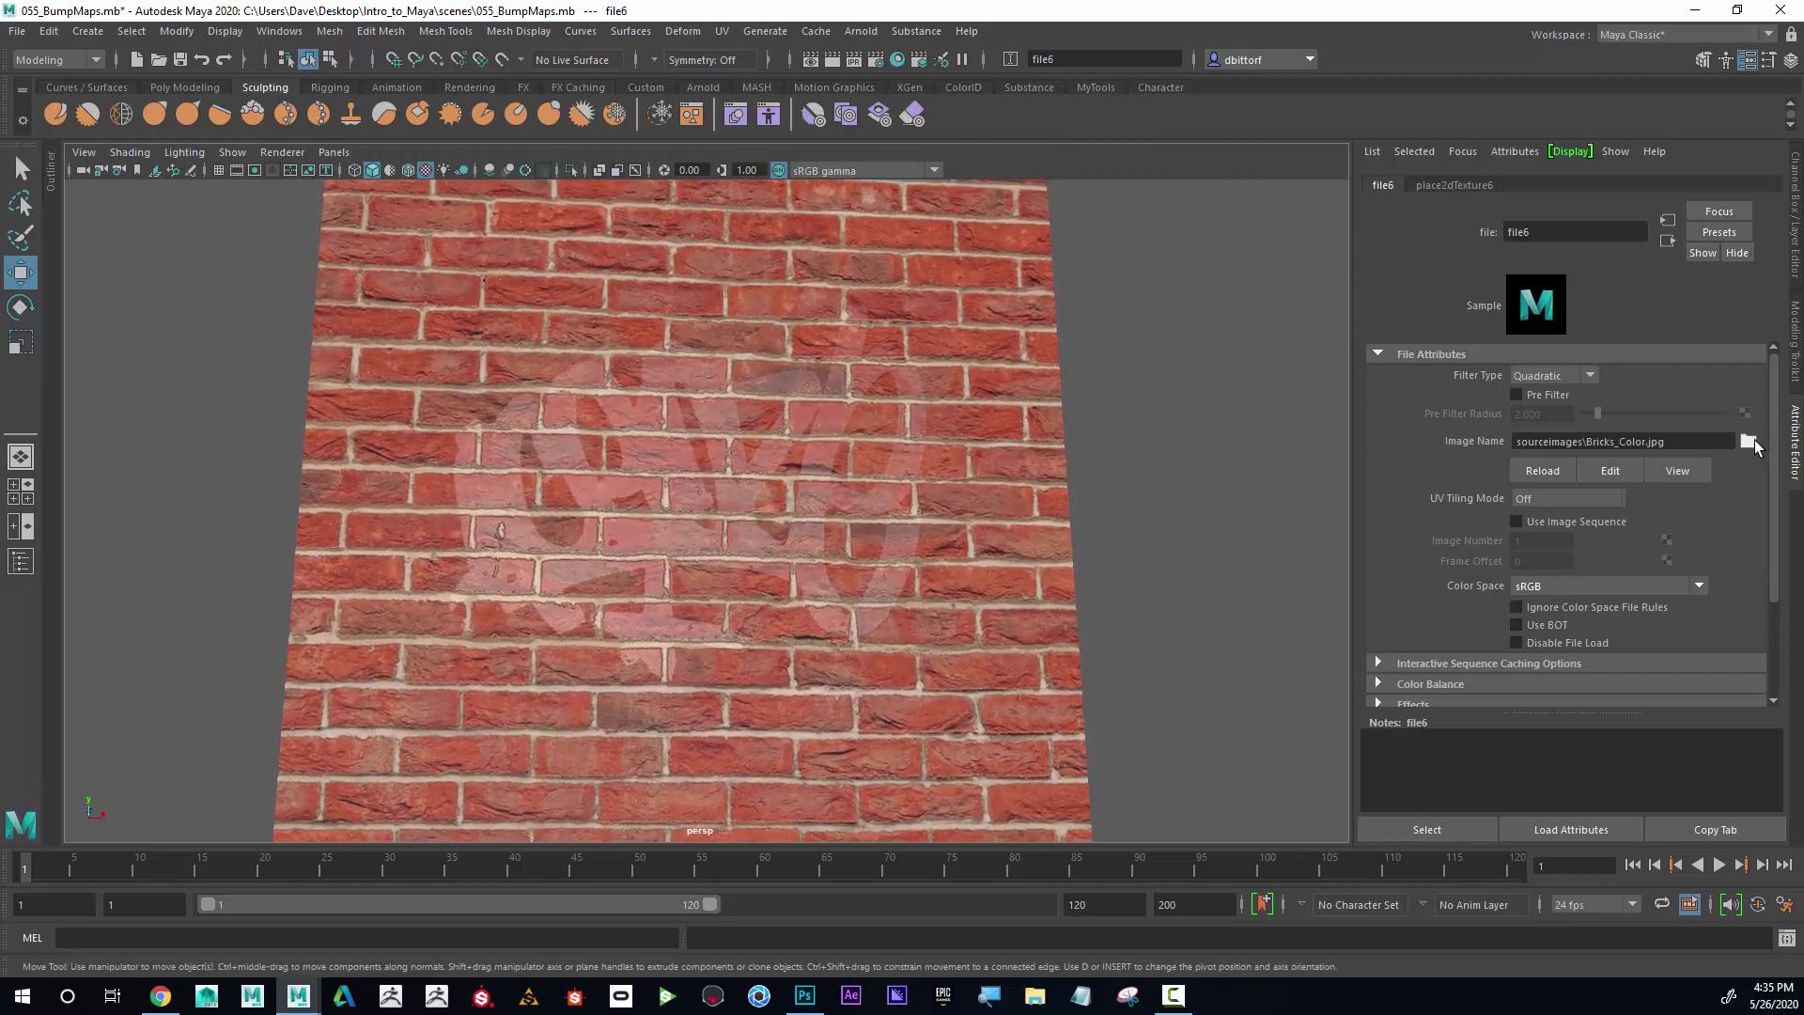
# Step: Change the color file texture's image to Bricks_Color_Graffiti.jpg and inspect the graffiti on the wall from another angle
pyautogui.click(1749, 440)
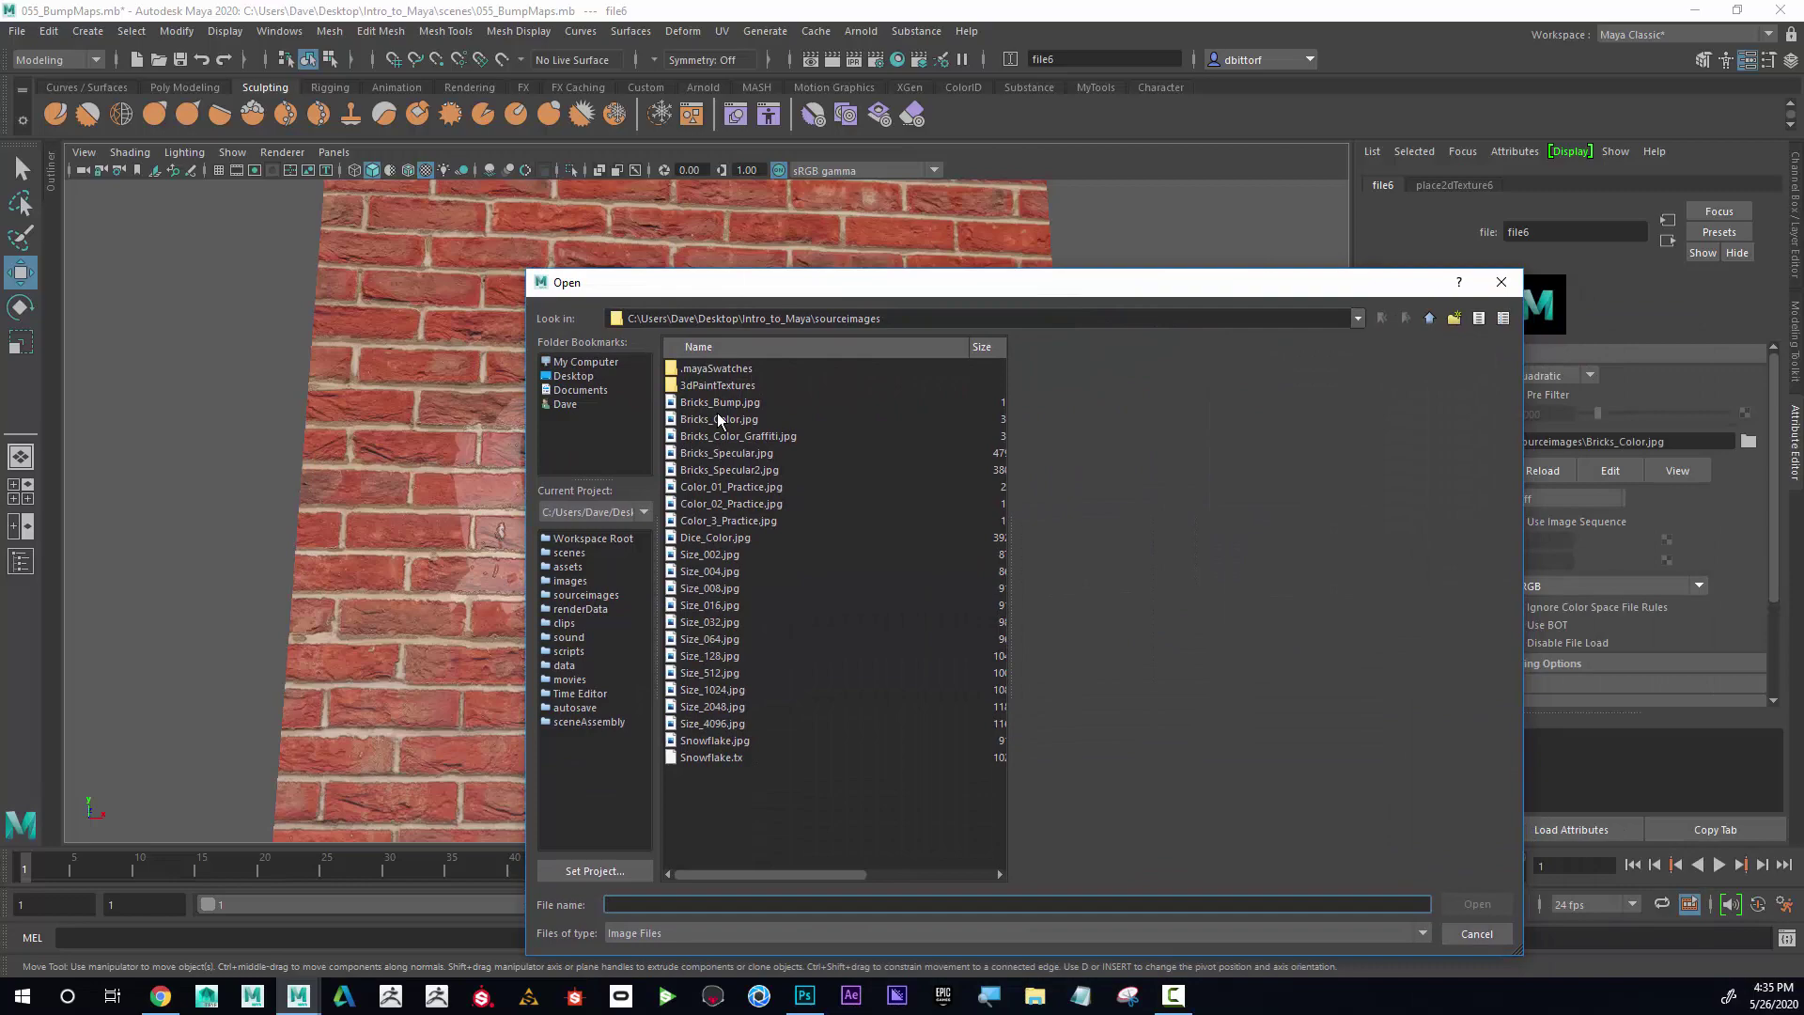
pyautogui.click(726, 436)
pyautogui.click(1473, 904)
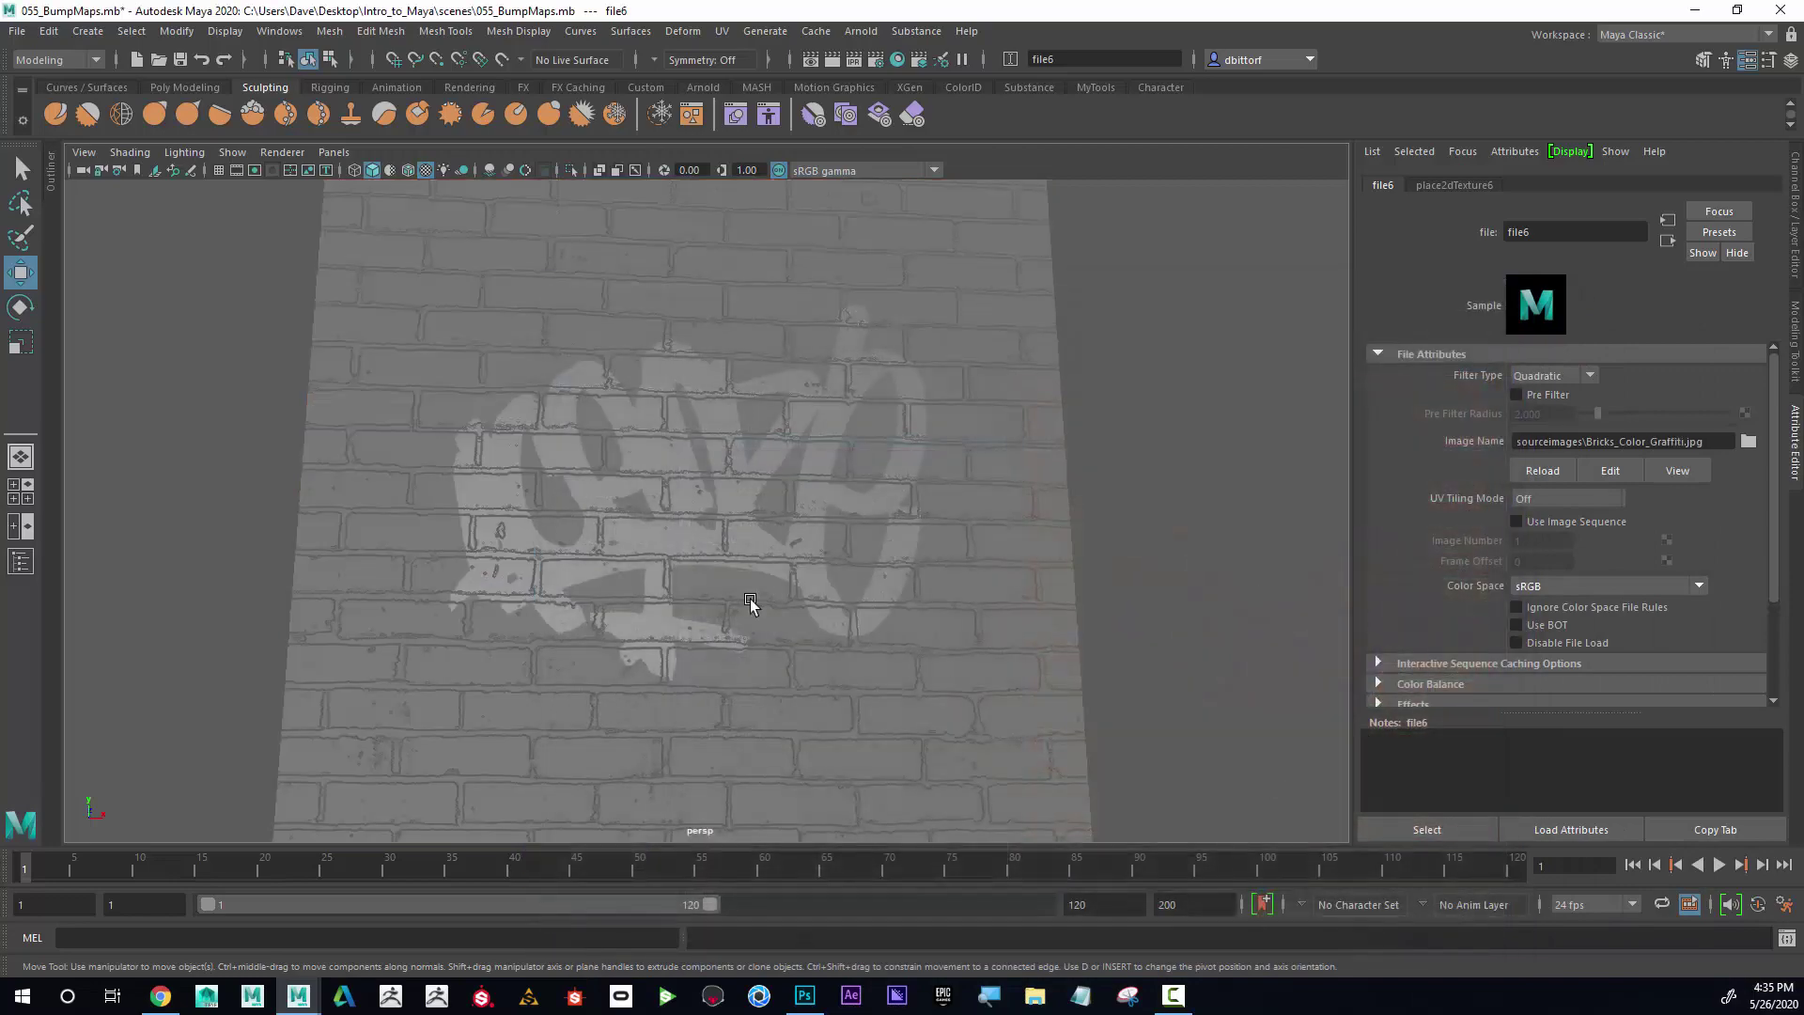
pyautogui.keyDown('alt'); pyautogui.moveTo(750, 600); pyautogui.dragTo(629, 600); pyautogui.keyUp('alt')
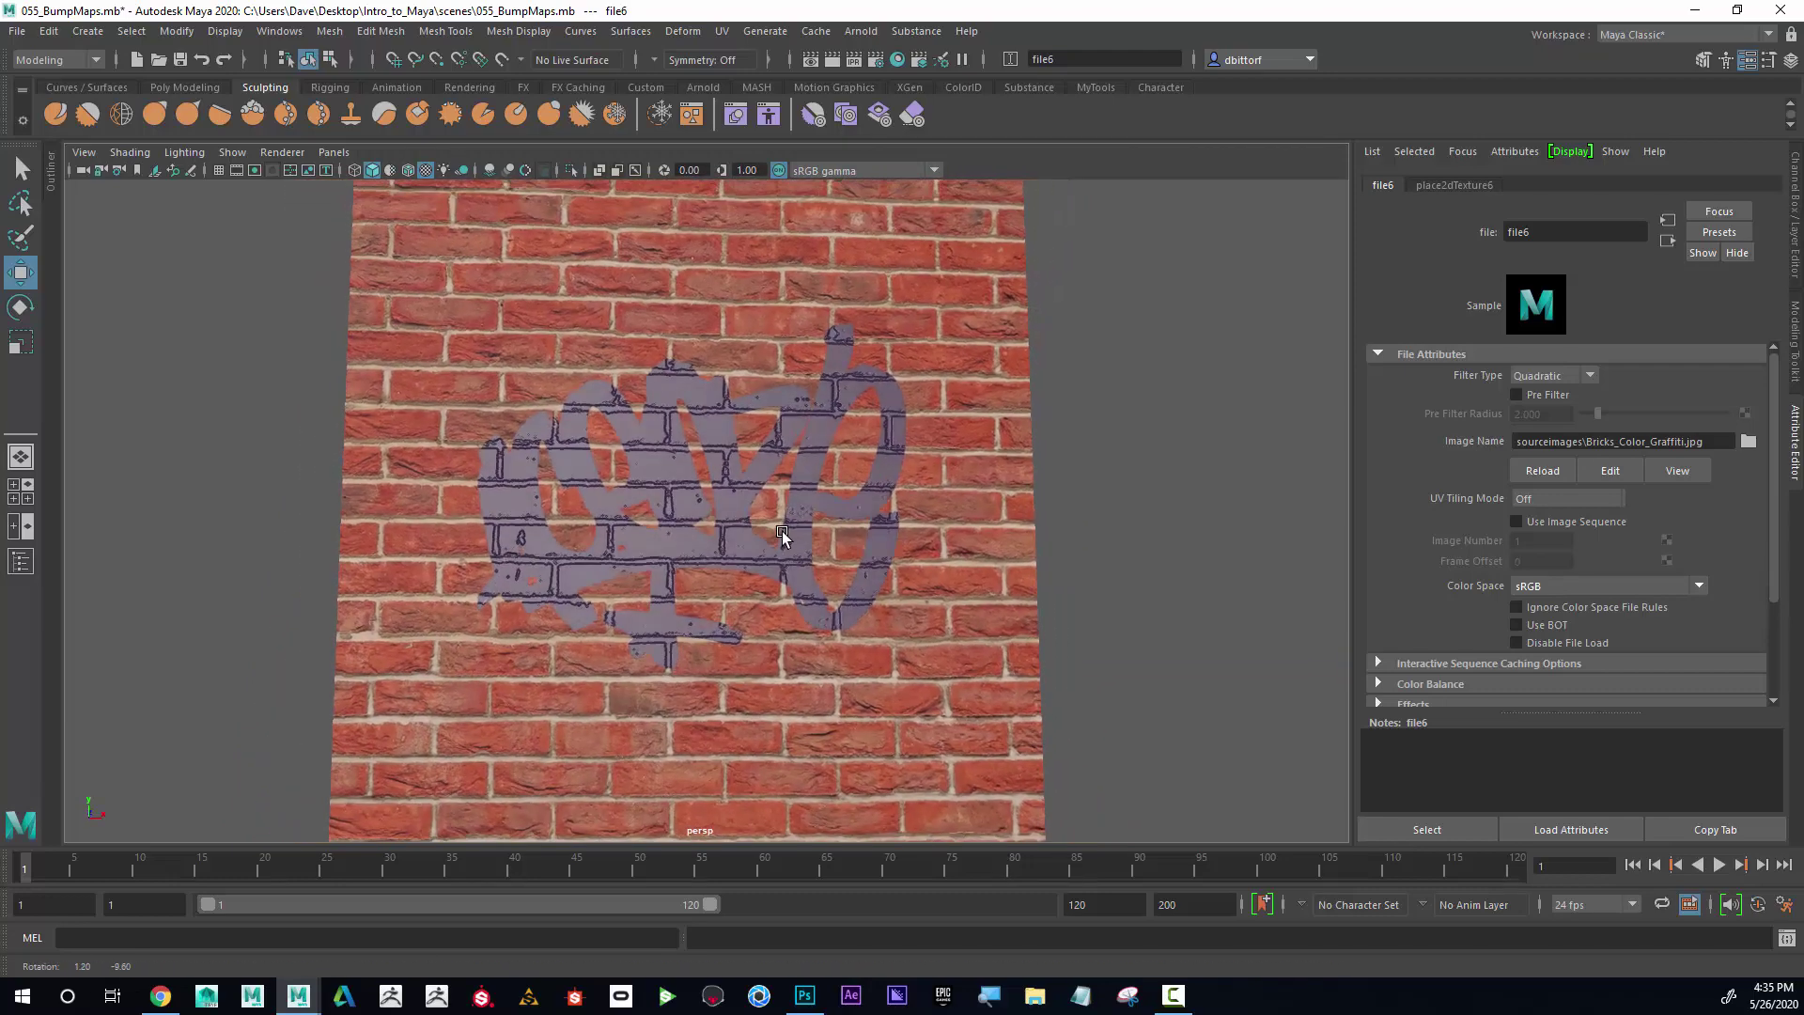